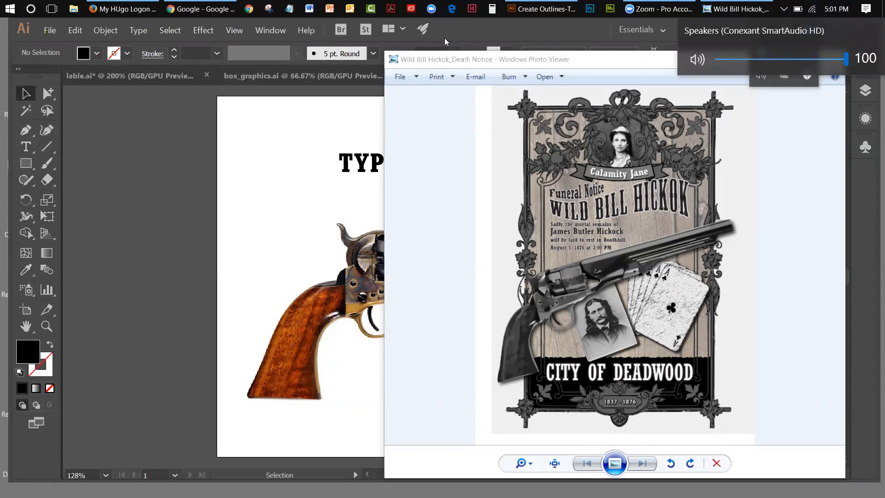
# Switch to Windows Photo Viewer to examine the Wild Bill Hickok death notice poster, and minimize it to return to Illustrator.
pyautogui.click(442, 32)
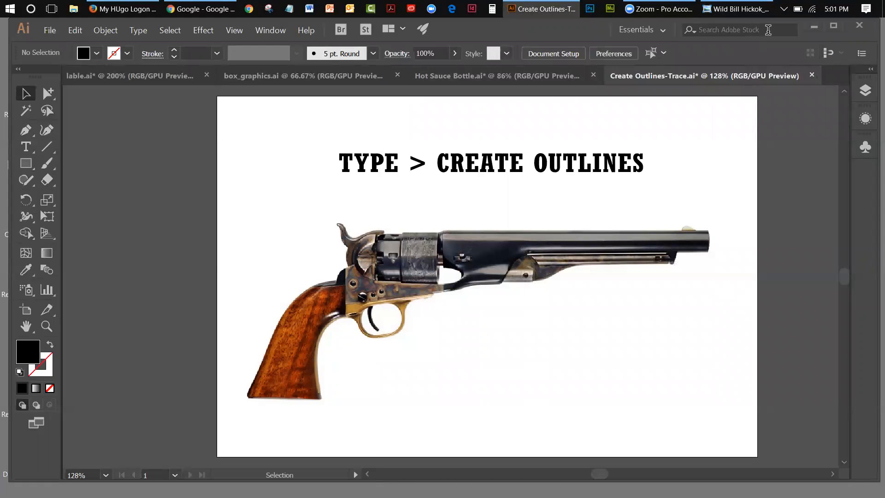
pyautogui.click(747, 12)
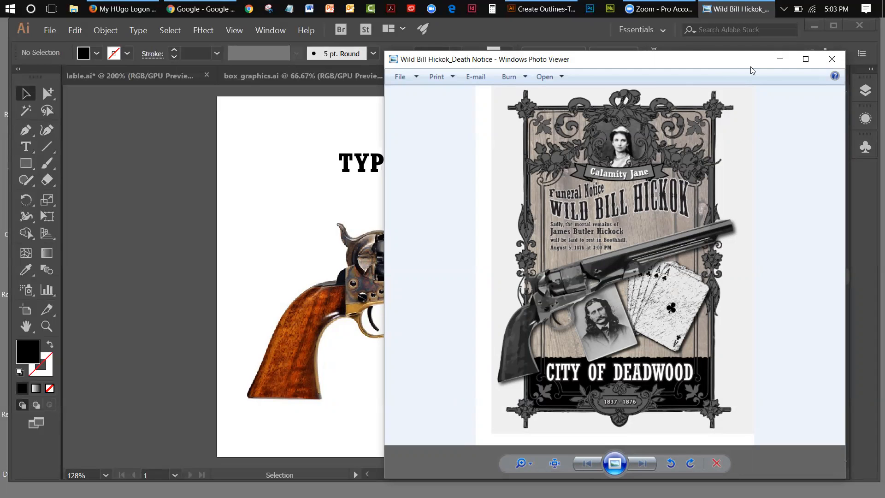
pyautogui.click(780, 61)
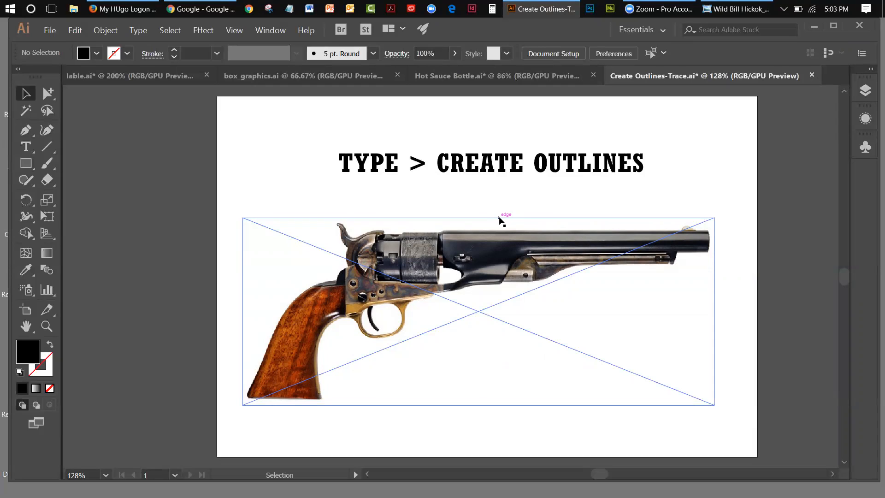
# Select the heading text and review its font and character settings.
pyautogui.click(506, 167)
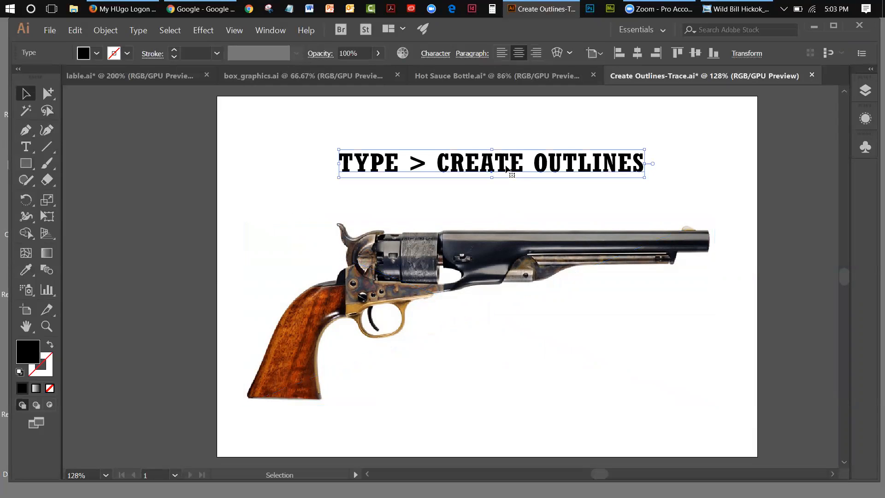
pyautogui.click(436, 53)
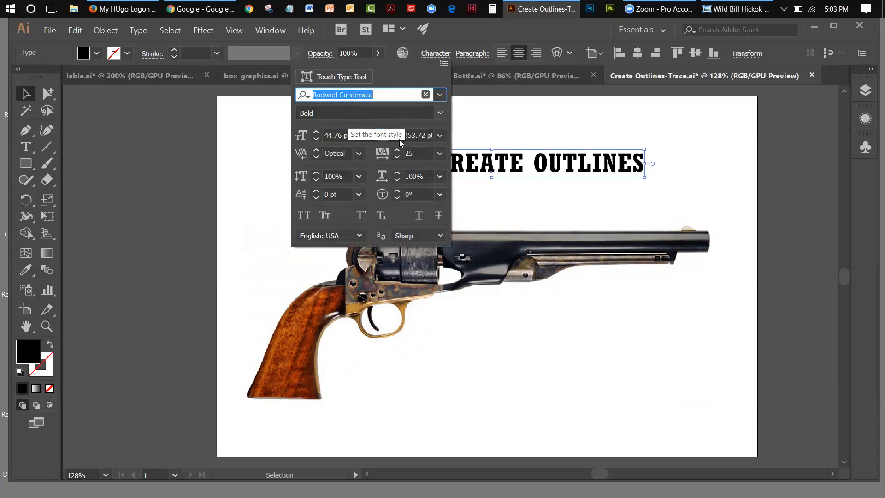
pyautogui.press('Escape')
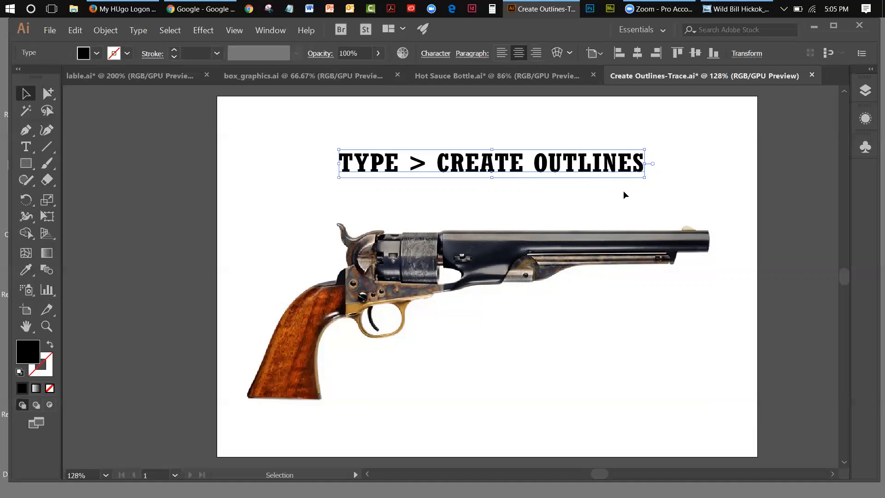
# Hide the bounding box on the selected heading and check its transform handles with the Free Transform tool.
pyautogui.click(624, 191)
pyautogui.click(562, 168)
pyautogui.click(237, 31)
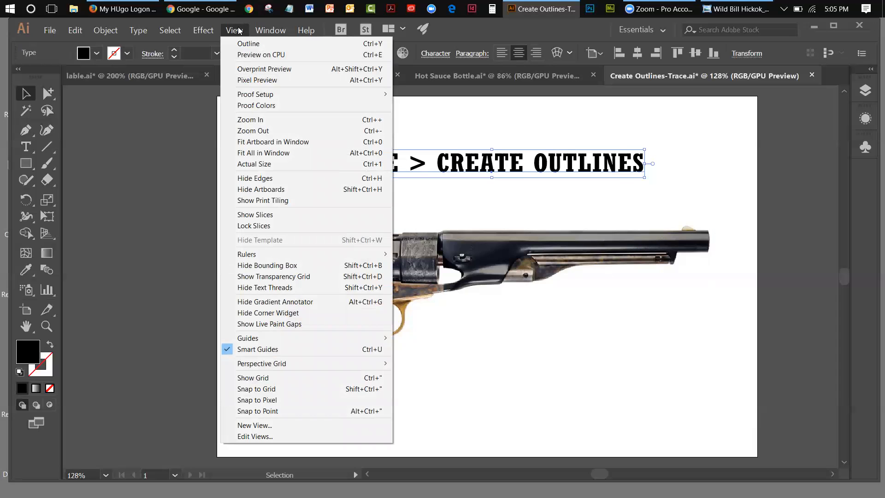
pyautogui.click(280, 270)
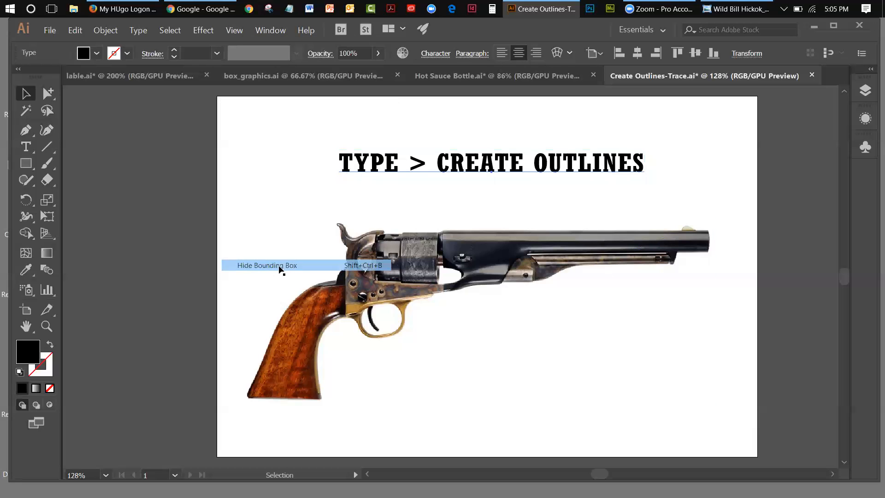
pyautogui.click(315, 169)
pyautogui.click(361, 163)
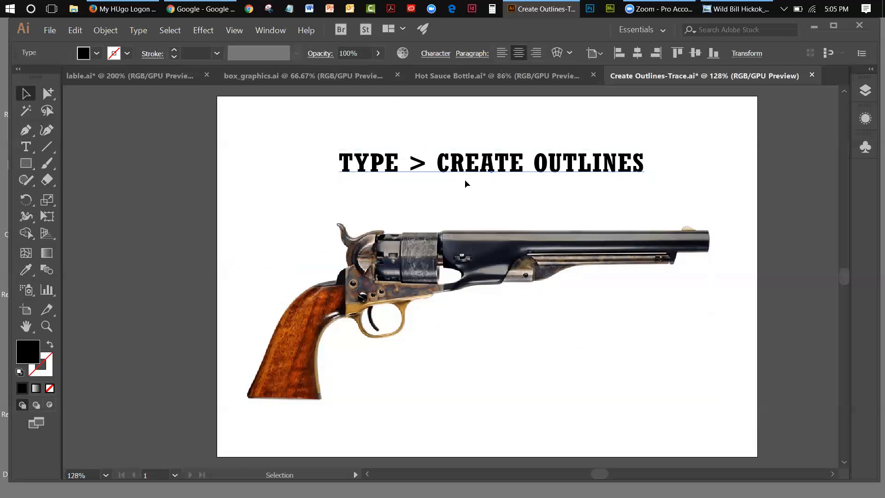
pyautogui.click(47, 216)
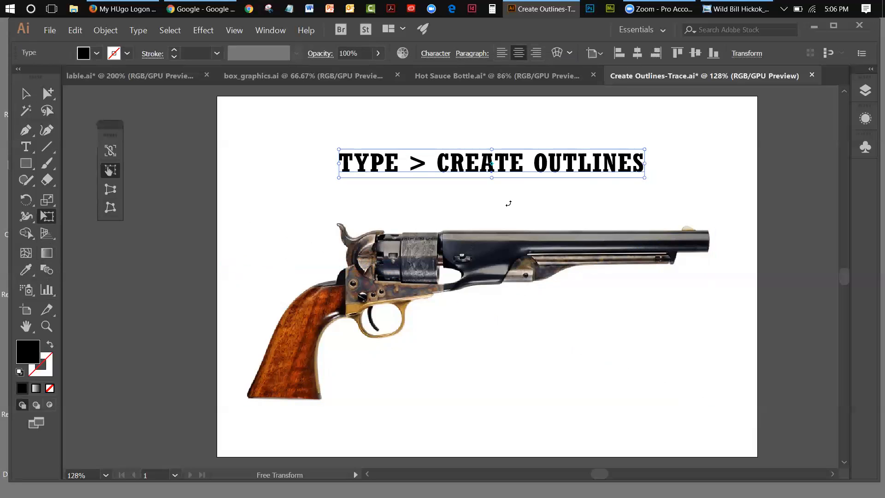
pyautogui.click(26, 93)
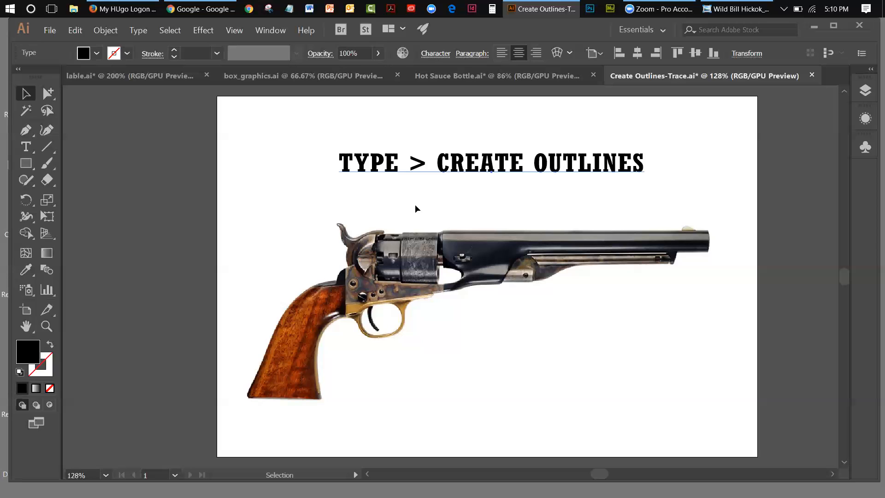
# Draw a small black square beside the start of the heading with the Rectangle tool.
pyautogui.click(499, 297)
pyautogui.click(711, 185)
pyautogui.click(598, 224)
pyautogui.click(783, 292)
pyautogui.click(26, 162)
pyautogui.moveTo(246, 144); pyautogui.dragTo(290, 185)
pyautogui.click(26, 93)
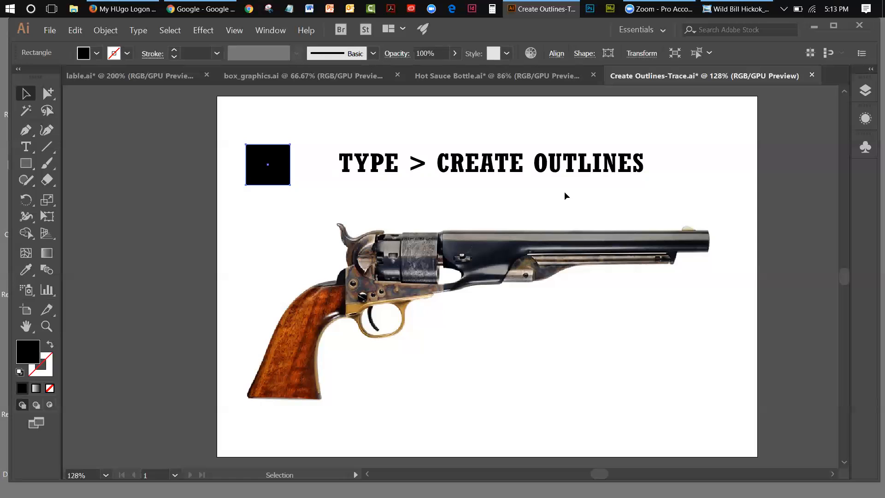
# Change the font of the word TYPE in the heading to Playbill.
pyautogui.doubleClick(399, 162)
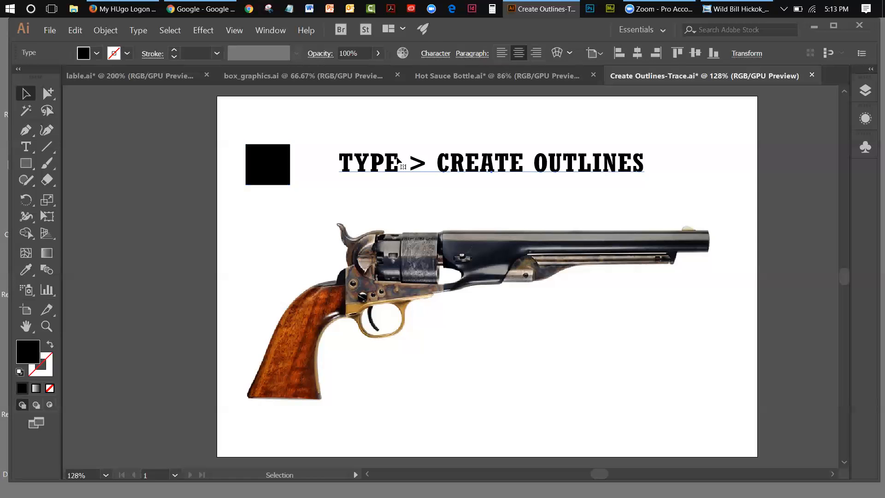
pyautogui.moveTo(398, 161); pyautogui.dragTo(338, 163)
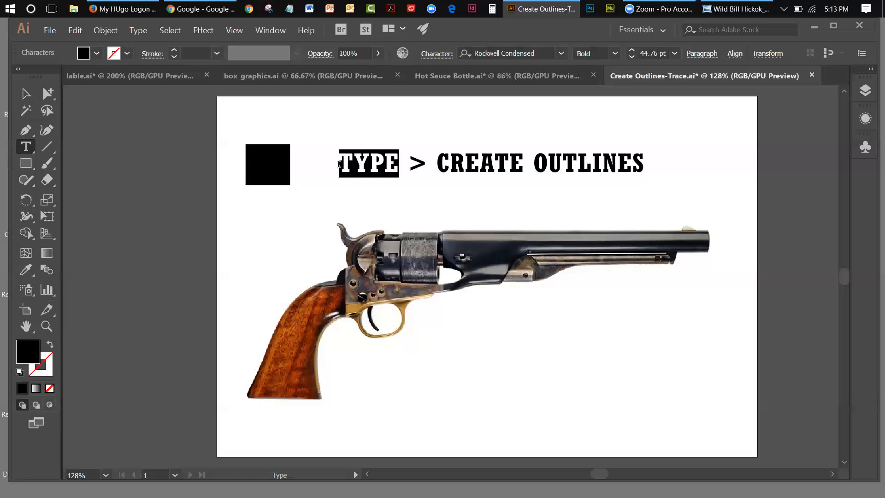
pyautogui.click(561, 54)
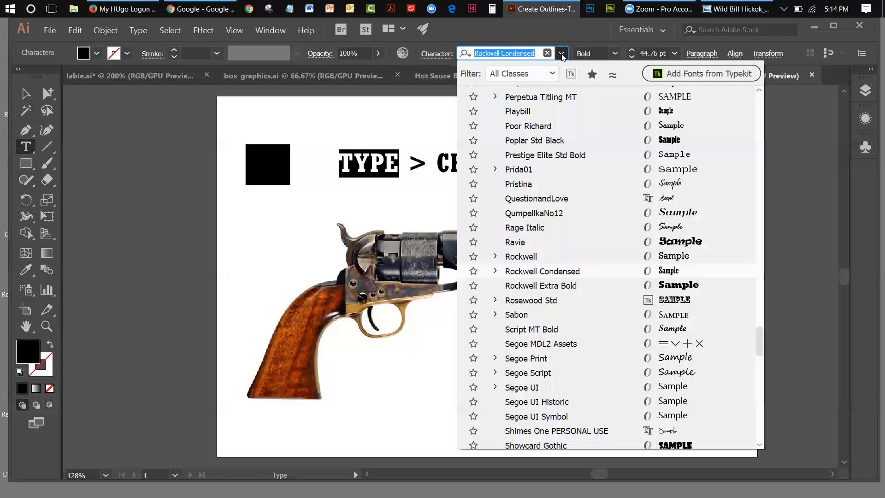
pyautogui.click(530, 113)
pyautogui.press('Escape')
pyautogui.click(667, 174)
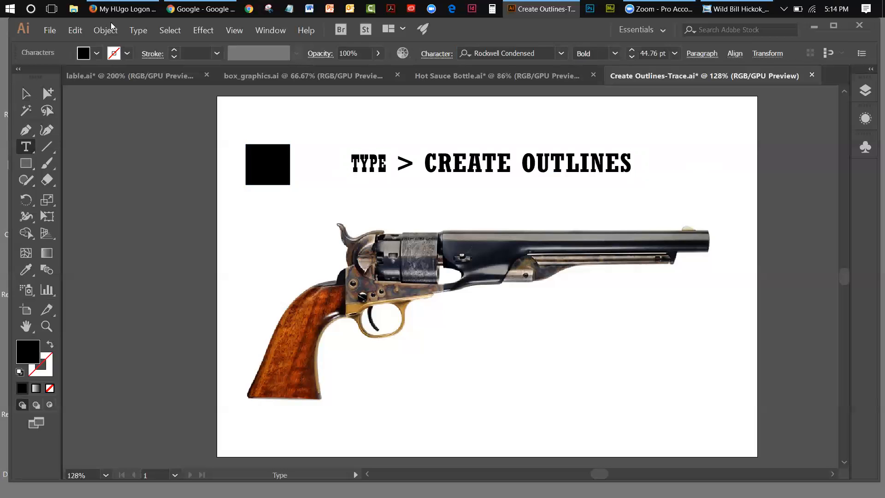
# Undo the font change on the word TYPE and deselect the heading.
pyautogui.click(75, 31)
pyautogui.click(79, 42)
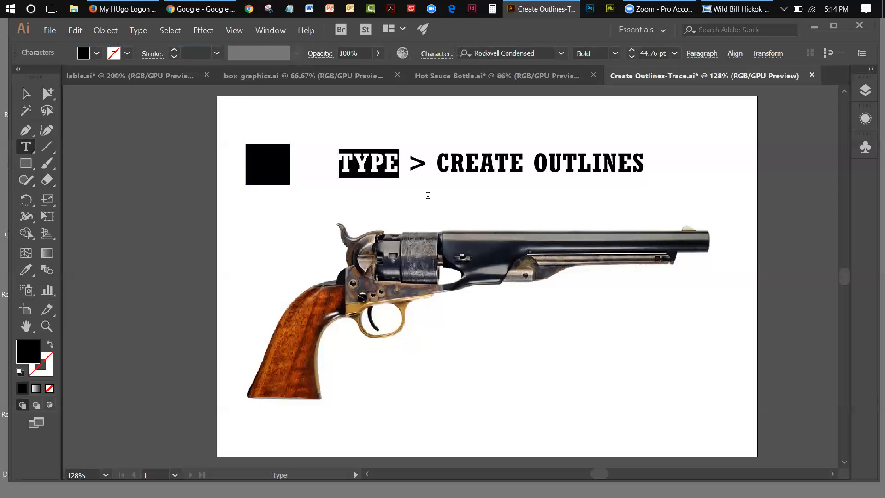
pyautogui.click(26, 94)
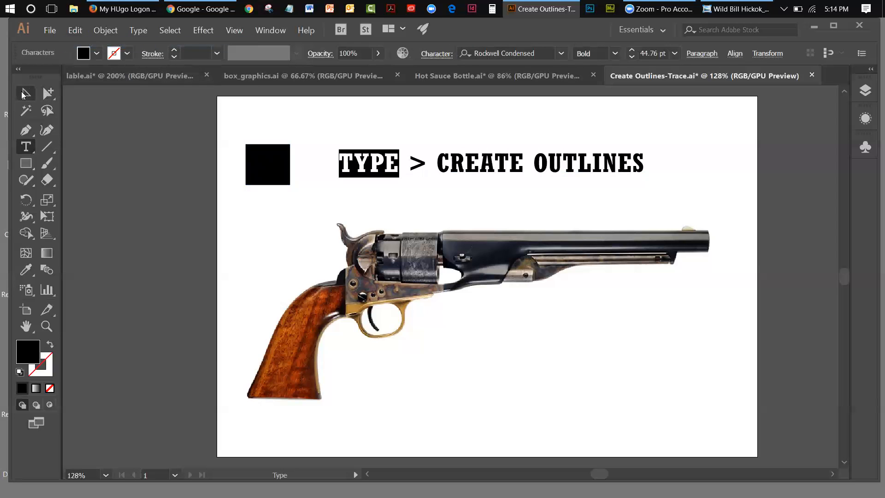
pyautogui.click(447, 188)
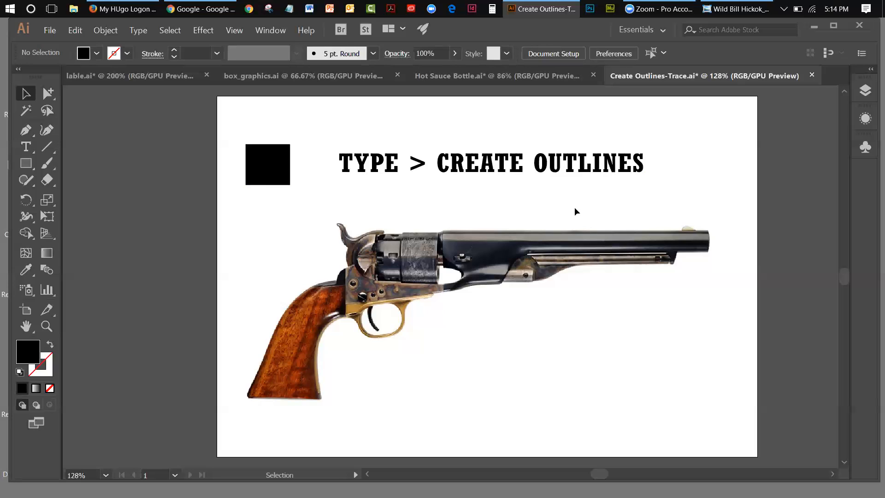
# Turn off the bounding box for the heading text, check the selected heading without it, and deselect it.
pyautogui.click(533, 172)
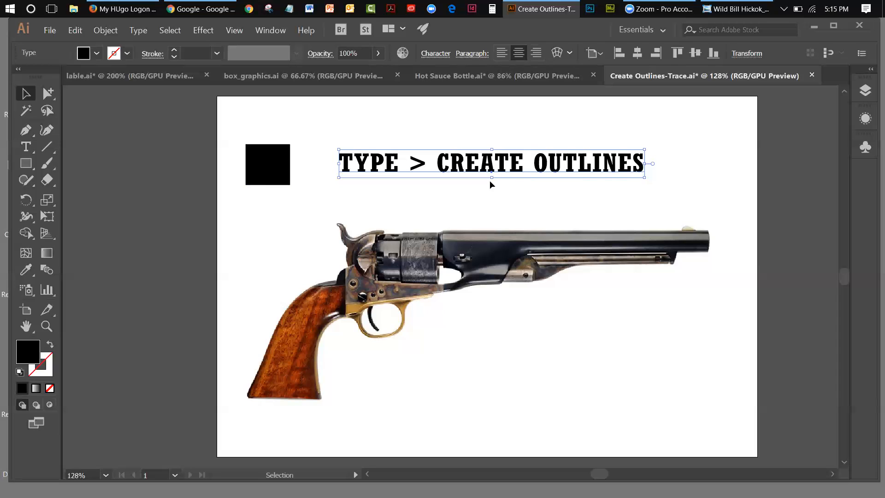
pyautogui.click(412, 134)
pyautogui.click(415, 165)
pyautogui.click(239, 31)
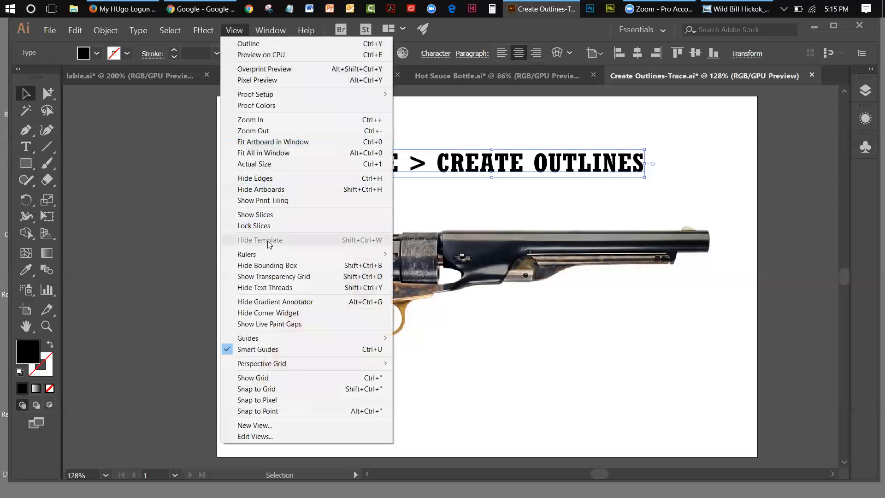
pyautogui.click(268, 265)
pyautogui.click(509, 129)
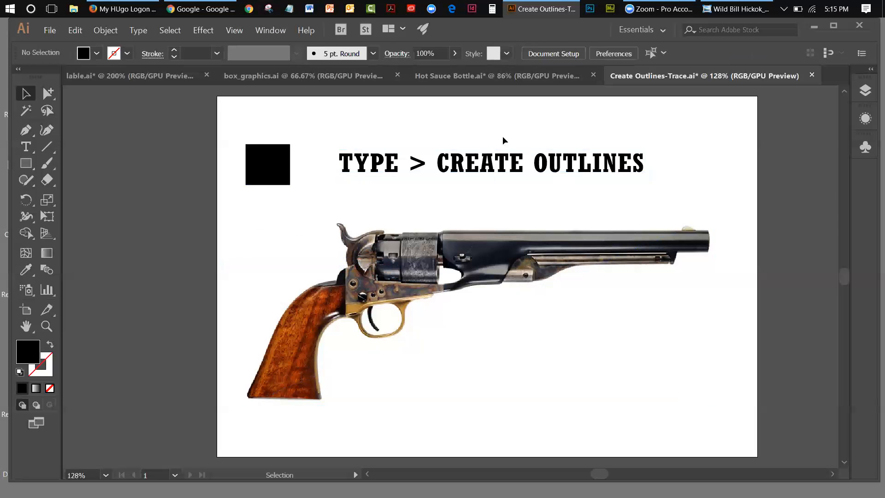
pyautogui.click(498, 172)
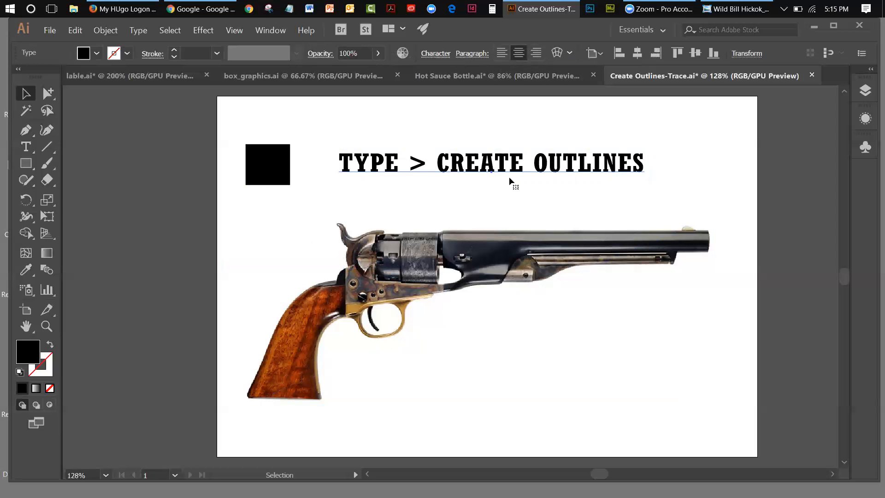
pyautogui.click(137, 37)
pyautogui.click(473, 109)
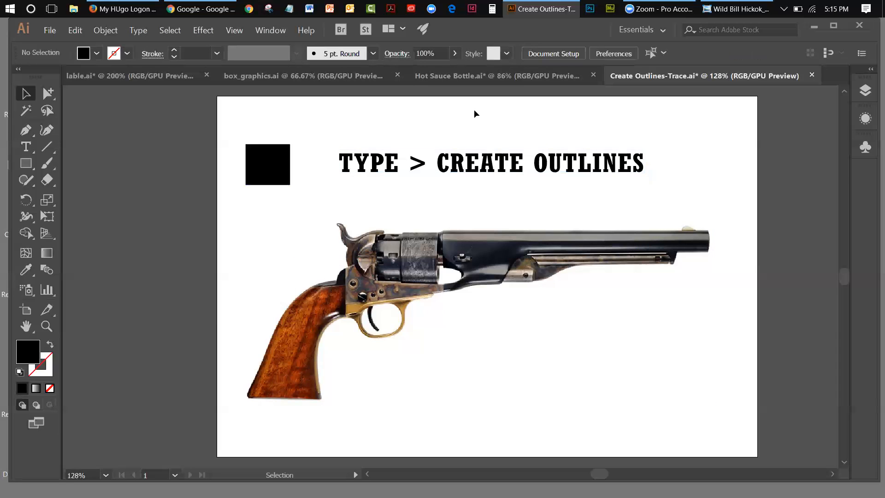
# Open the Symbols panel and delete the black square beside the heading.
pyautogui.click(863, 153)
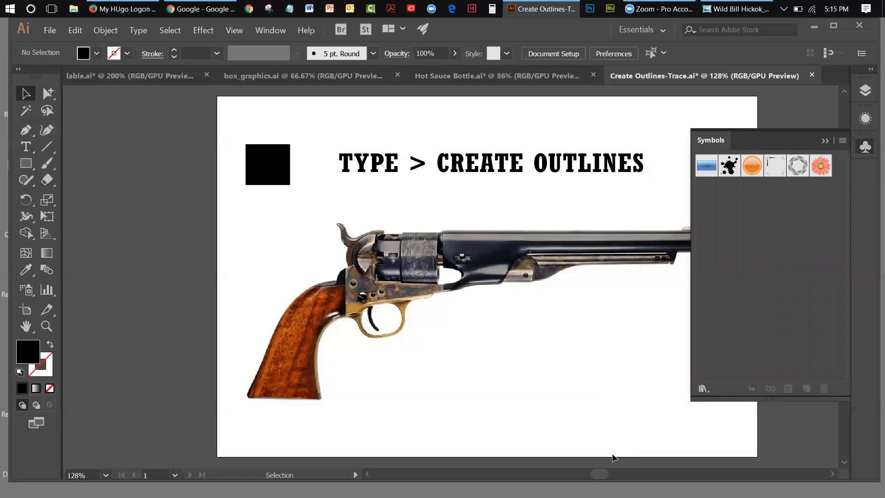
pyautogui.moveTo(604, 474); pyautogui.dragTo(611, 473)
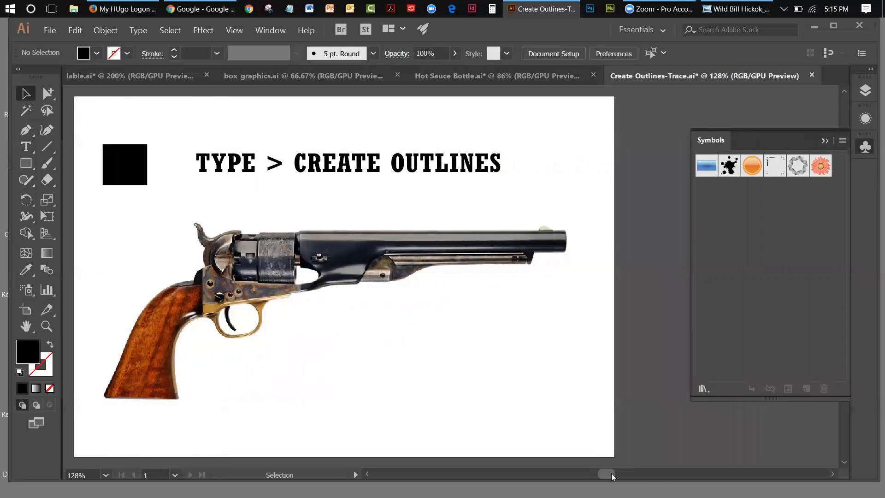
pyautogui.click(129, 153)
pyautogui.press('Delete')
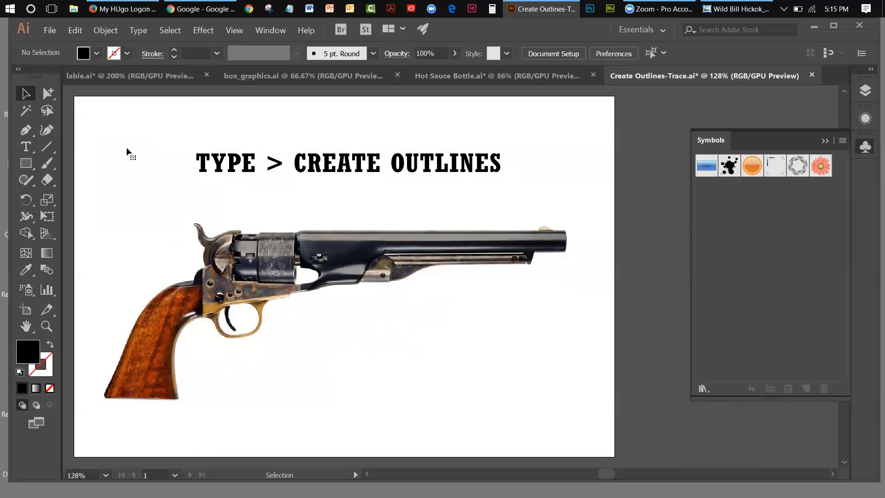
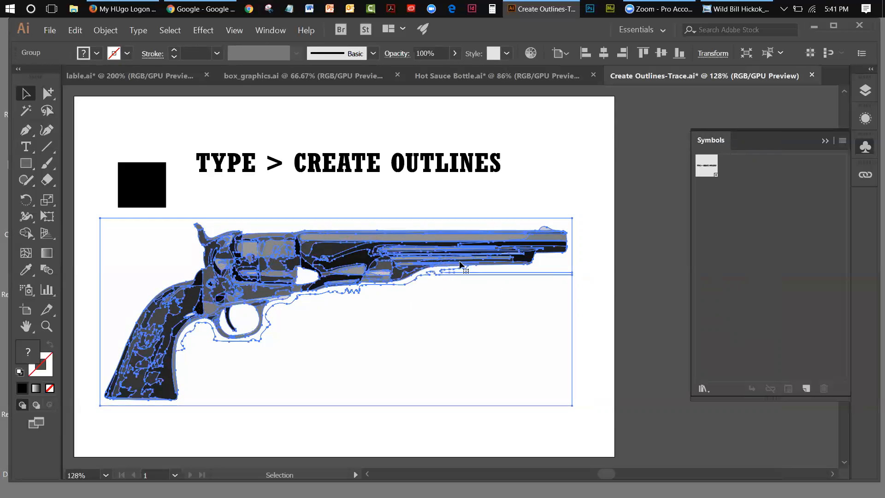
# Enlarge the black square with Free Transform to span most of the revolver artwork, and send it behind the traced revolver.
pyautogui.click(612, 269)
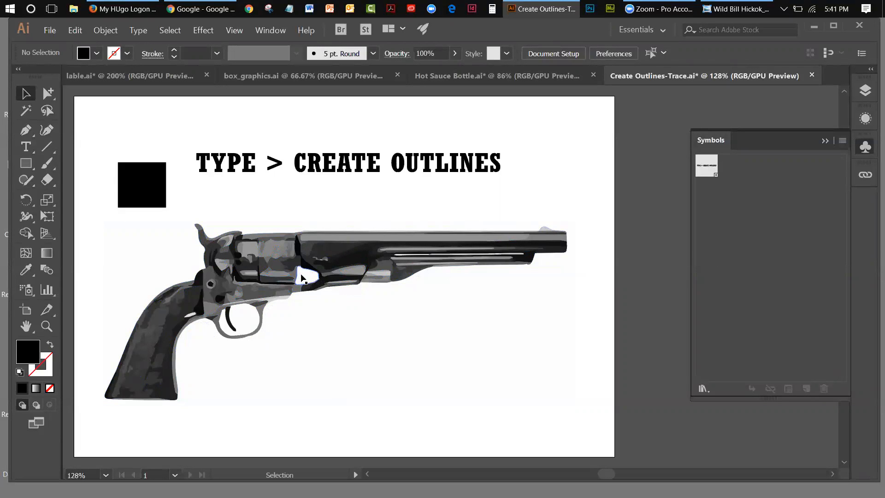
pyautogui.click(156, 191)
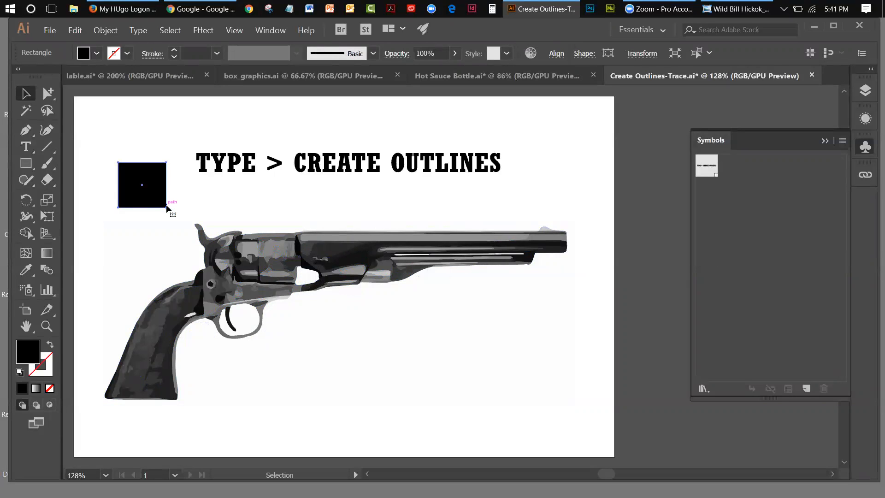
pyautogui.click(47, 216)
pyautogui.moveTo(166, 207); pyautogui.dragTo(575, 416)
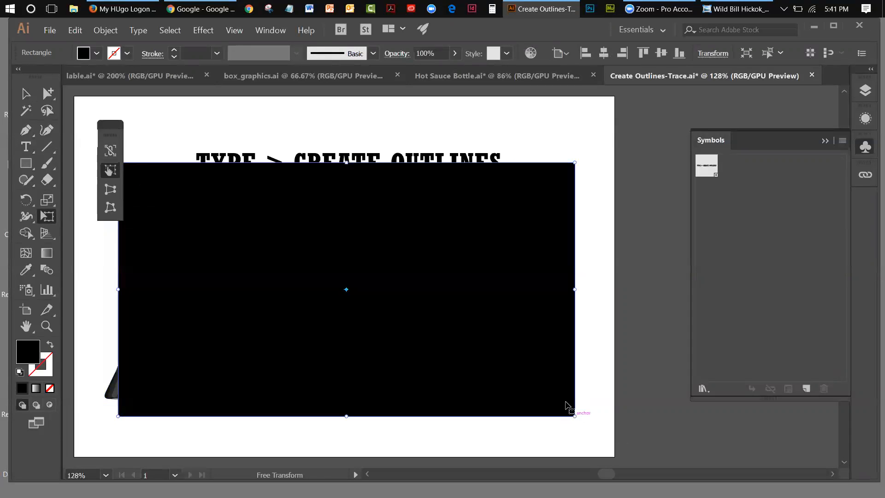
pyautogui.click(106, 30)
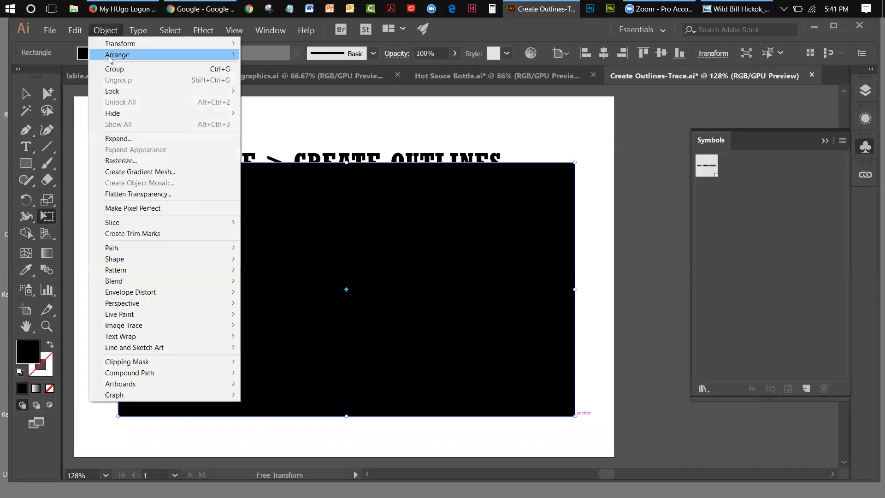
pyautogui.click(272, 87)
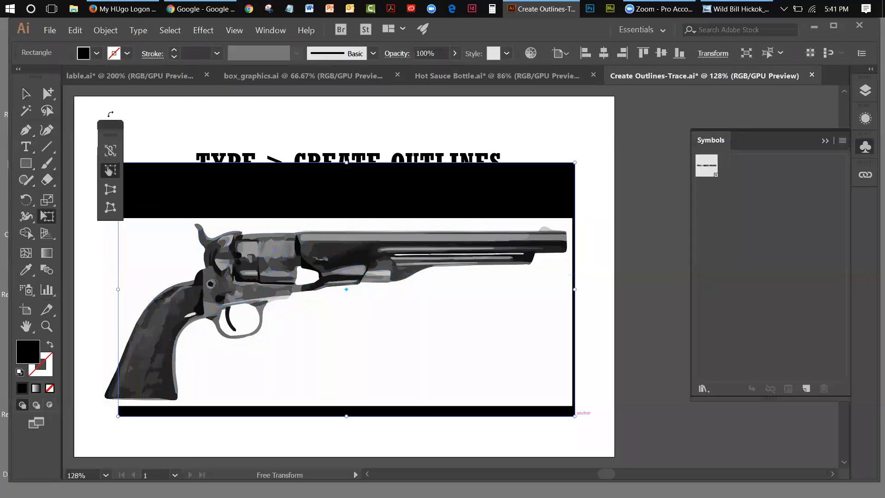
# Select the whole traced revolver group with the Selection tool.
pyautogui.click(26, 93)
pyautogui.click(141, 232)
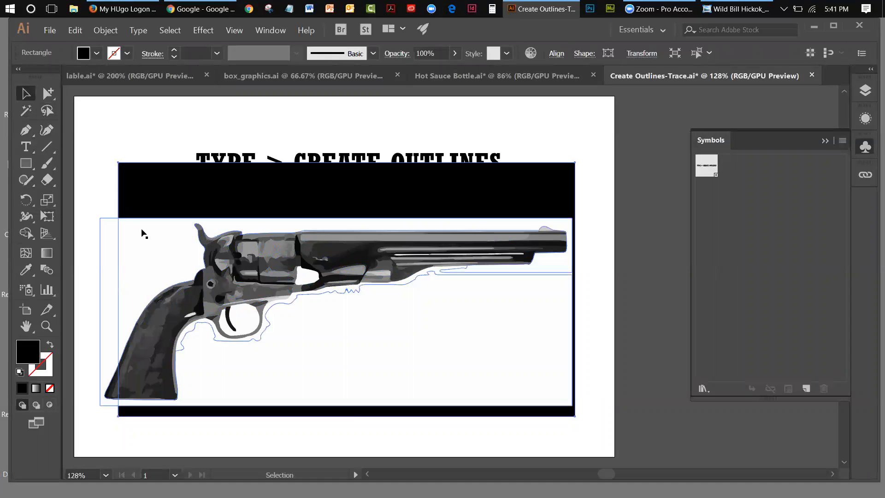
pyautogui.click(147, 237)
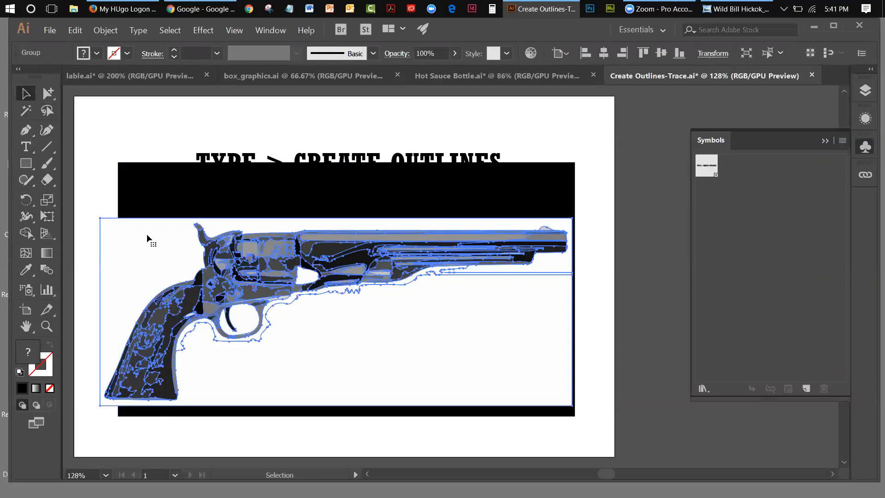
# Detach the Direct Selection and Group Selection tools into a floating panel, and deselect the revolver group.
pyautogui.moveTo(48, 98); pyautogui.dragTo(195, 113)
pyautogui.moveTo(55, 73); pyautogui.dragTo(560, 108)
pyautogui.click(617, 178)
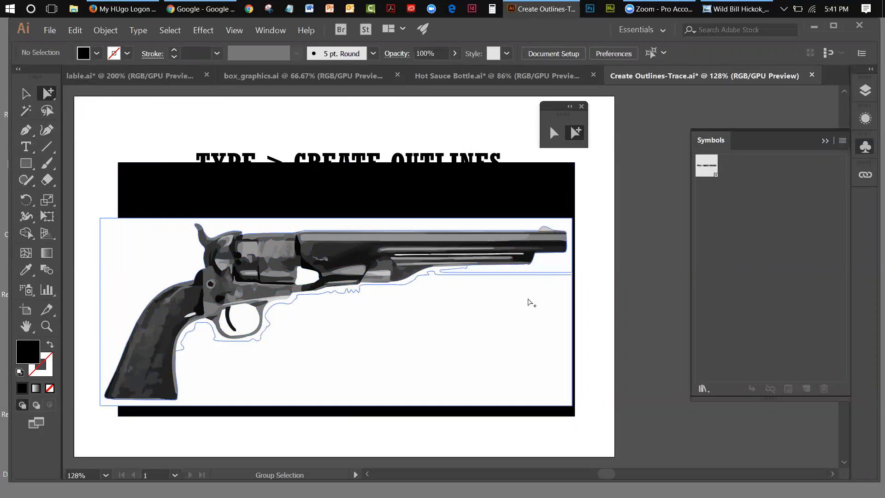
# Try deleting the white background path around the revolver with Group Selection, and undo the deletion.
pyautogui.click(530, 302)
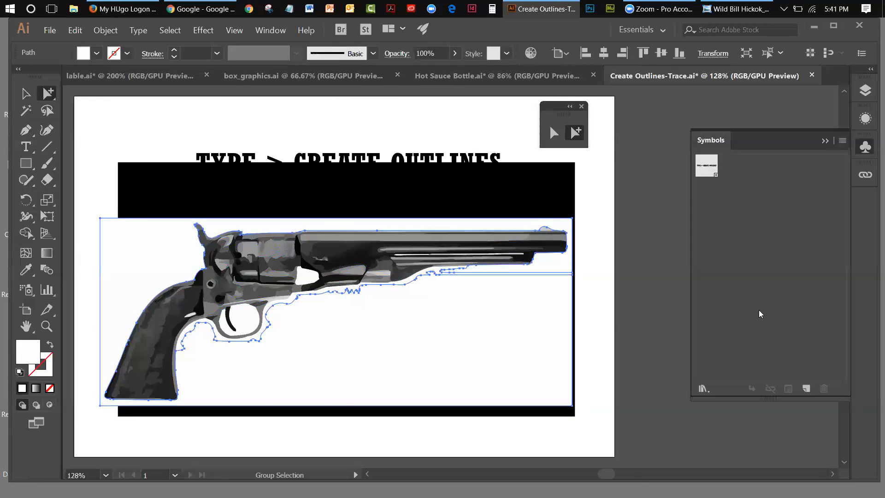
pyautogui.press('Delete')
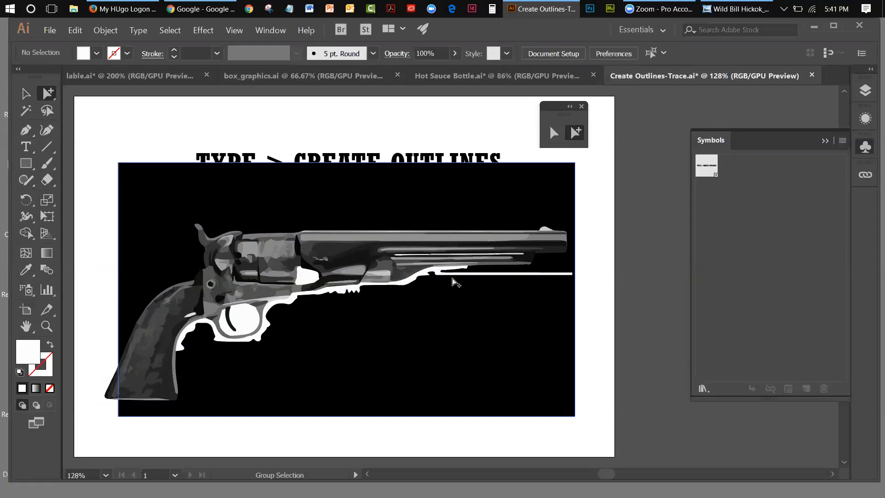
pyautogui.click(456, 276)
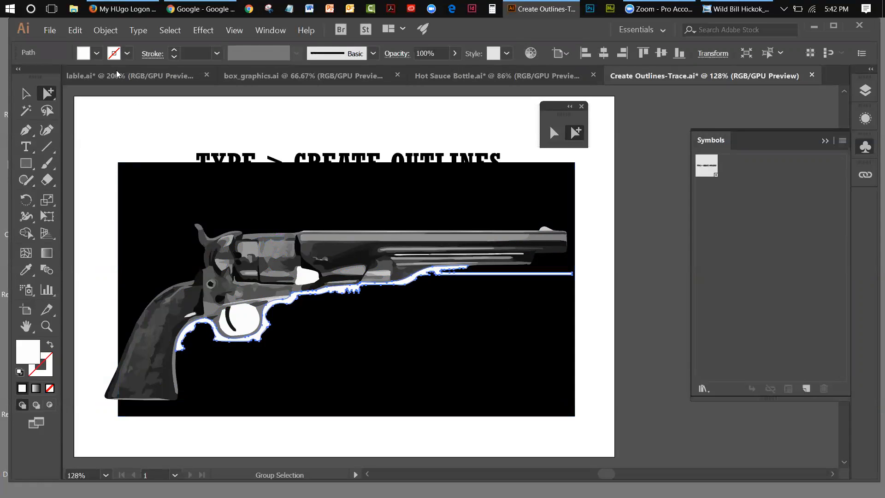
pyautogui.click(75, 30)
pyautogui.click(84, 45)
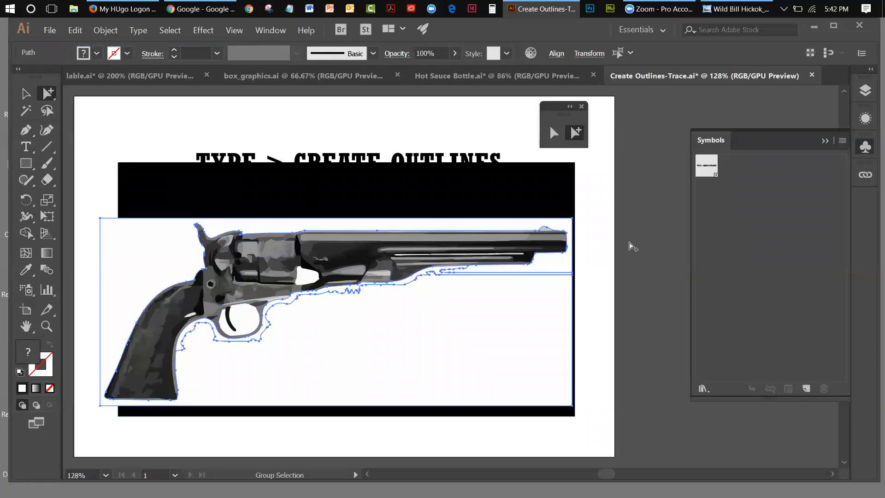
# Check how the Selection tool picks the entire traced revolver as one group, deselecting and reselecting it.
pyautogui.click(633, 243)
pyautogui.click(26, 94)
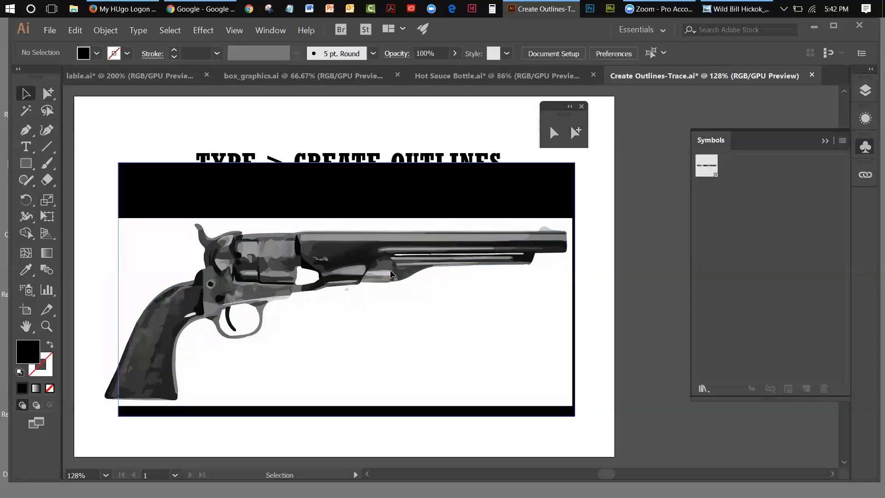
pyautogui.click(399, 286)
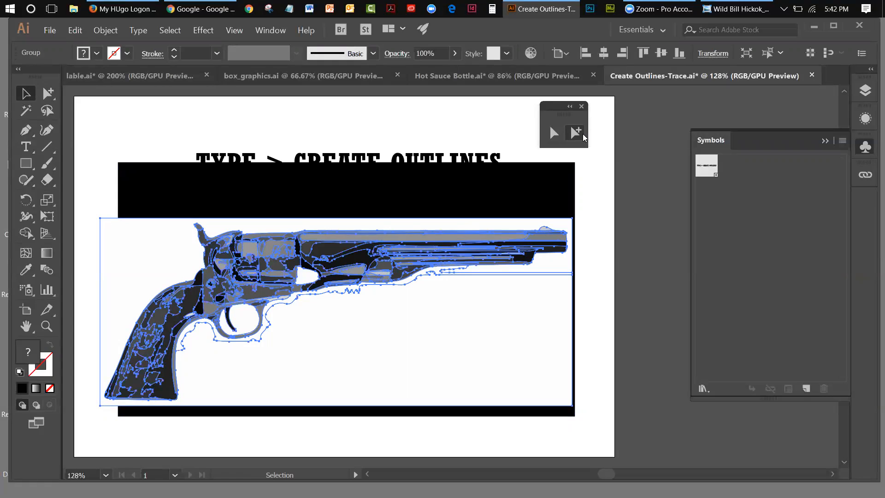
pyautogui.click(643, 267)
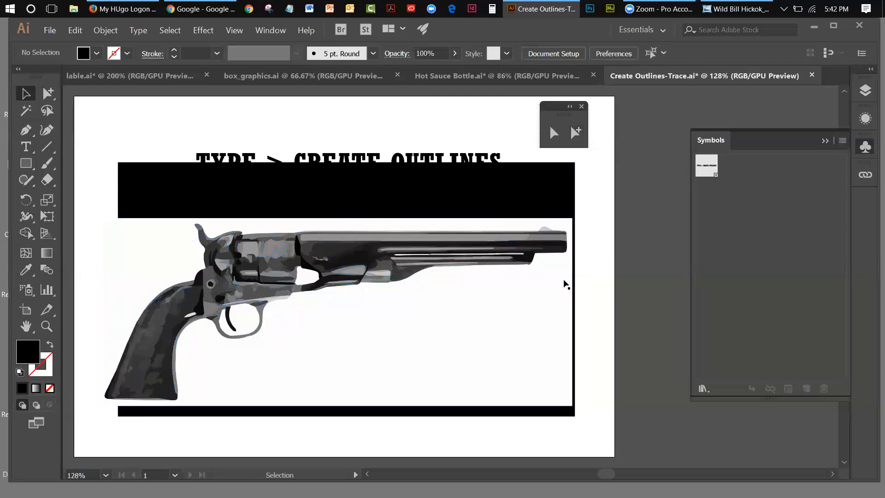
pyautogui.click(491, 297)
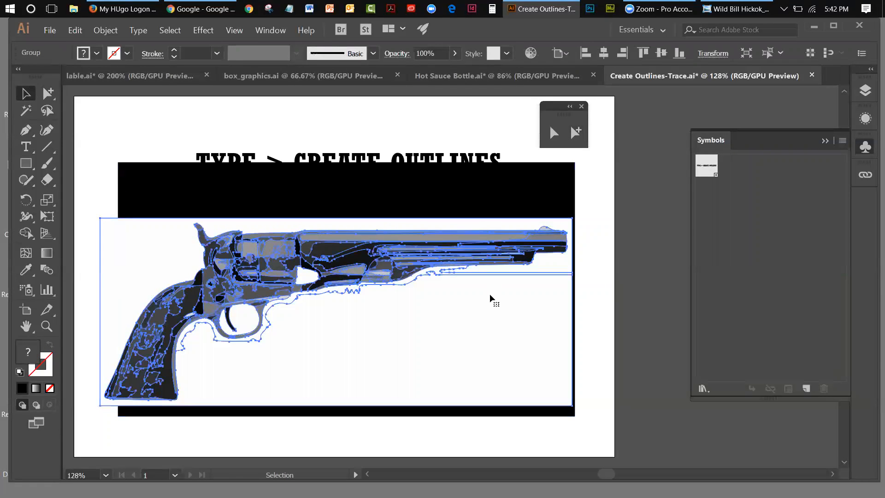
# Clear the selection and use the Group Selection tool to delete only the large white background path around the revolver.
pyautogui.click(576, 133)
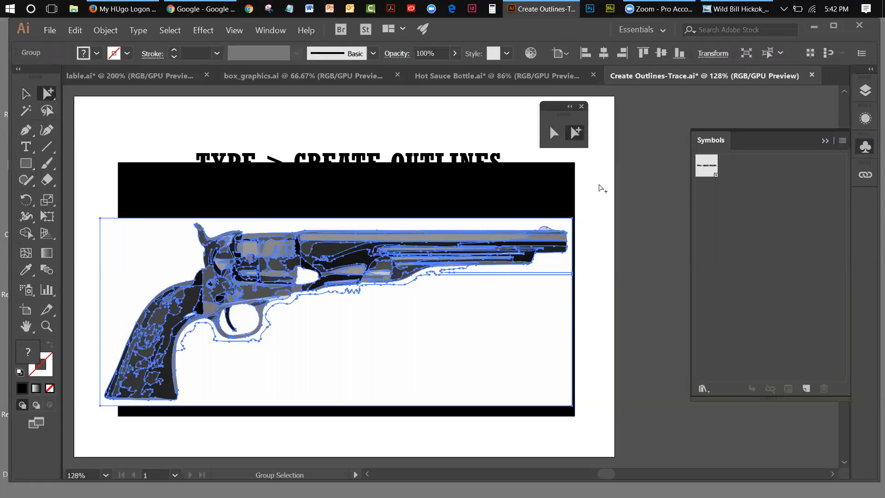
pyautogui.click(600, 193)
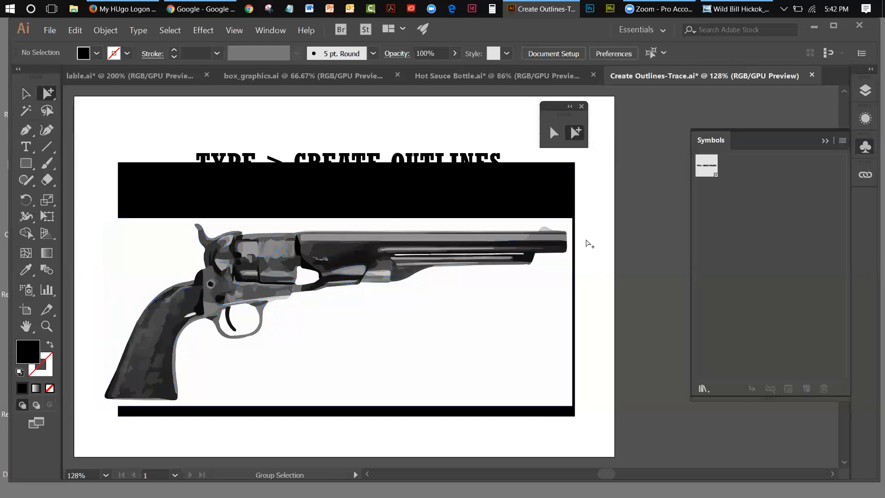
pyautogui.click(527, 300)
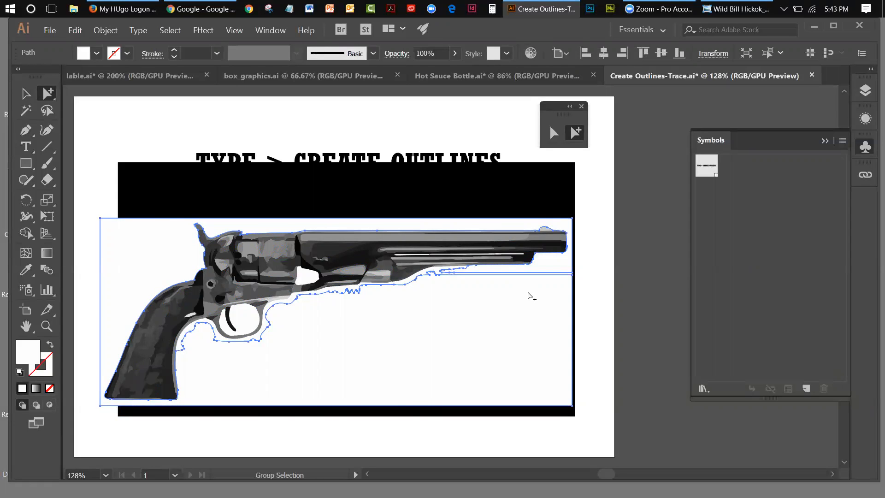
pyautogui.press('Delete')
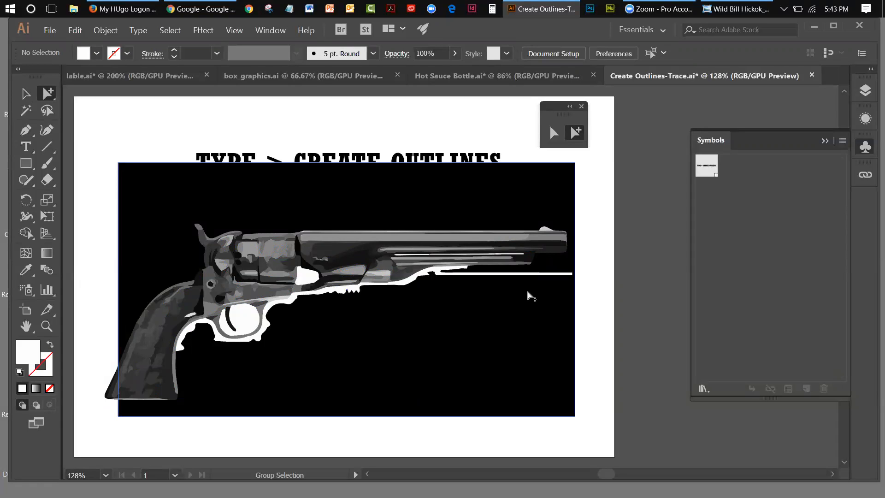
# Delete the leftover white shapes in the frame gap, inside the trigger guard, and along the underside of the revolver.
pyautogui.click(306, 276)
pyautogui.press('Delete')
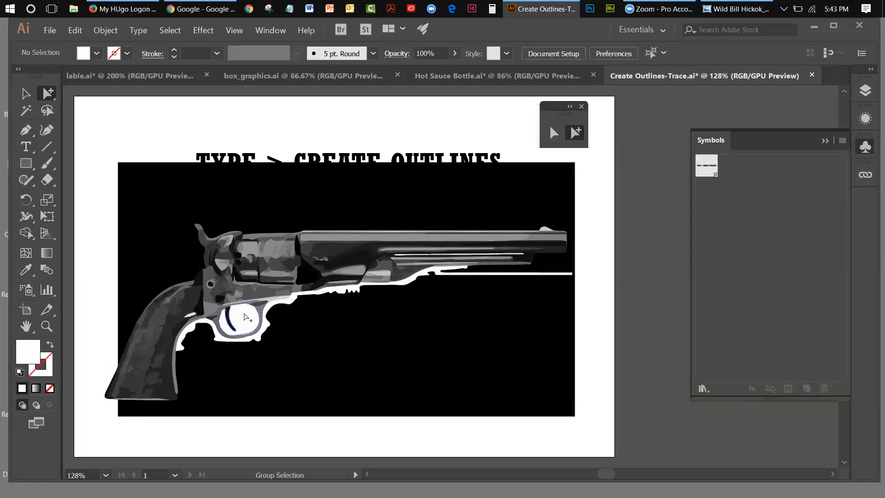
pyautogui.click(438, 363)
pyautogui.press('Delete')
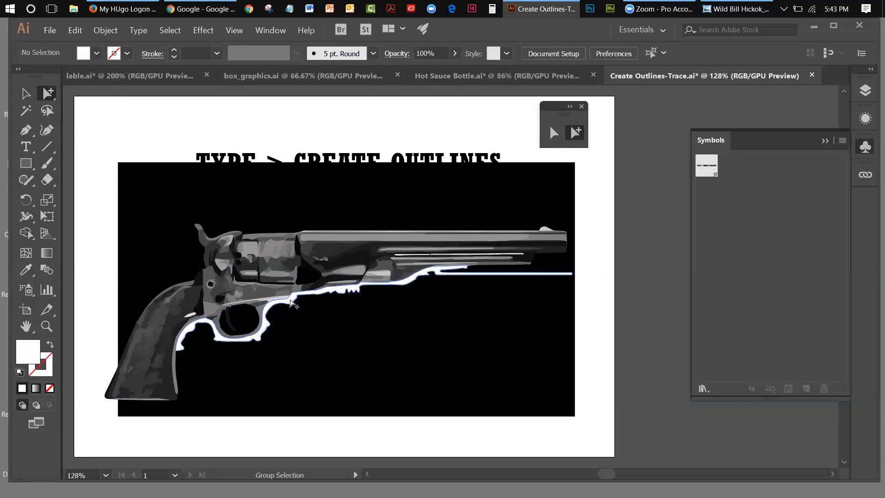
pyautogui.click(299, 310)
pyautogui.keyDown('shift'); pyautogui.click(328, 328); pyautogui.keyUp('shift')
pyautogui.press('Delete')
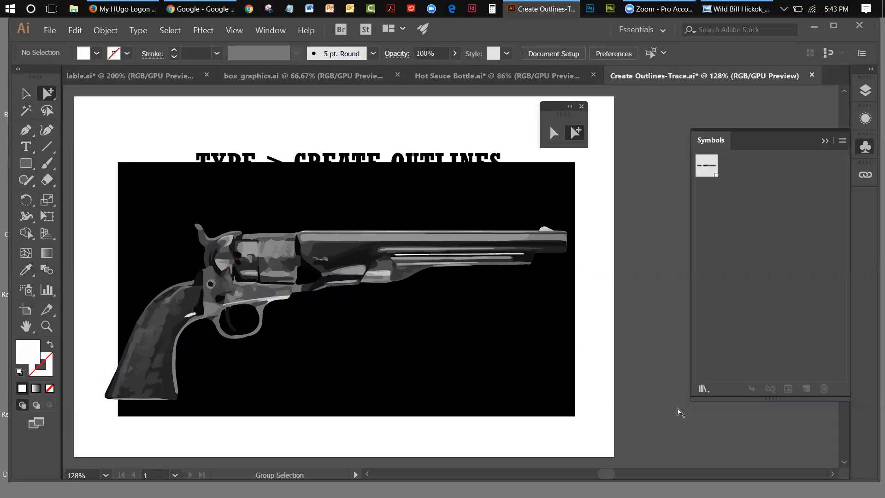
# Select the cleaned revolver group with the Selection tool to inspect its paths, and deselect it.
pyautogui.press('v')
pyautogui.click(220, 188)
pyautogui.click(272, 248)
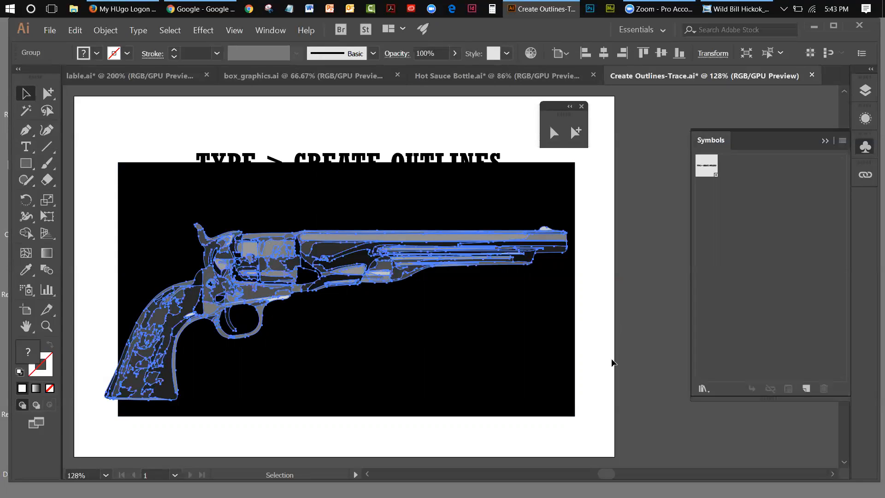
pyautogui.click(579, 341)
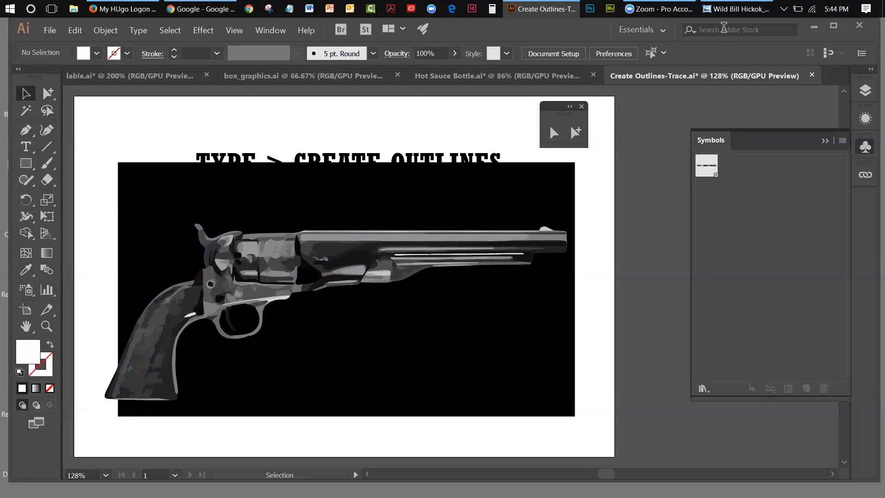
# Switch to Windows Photo Viewer to view the Wild Bill Hickok death notice, and minimize it to return to Illustrator.
pyautogui.click(729, 13)
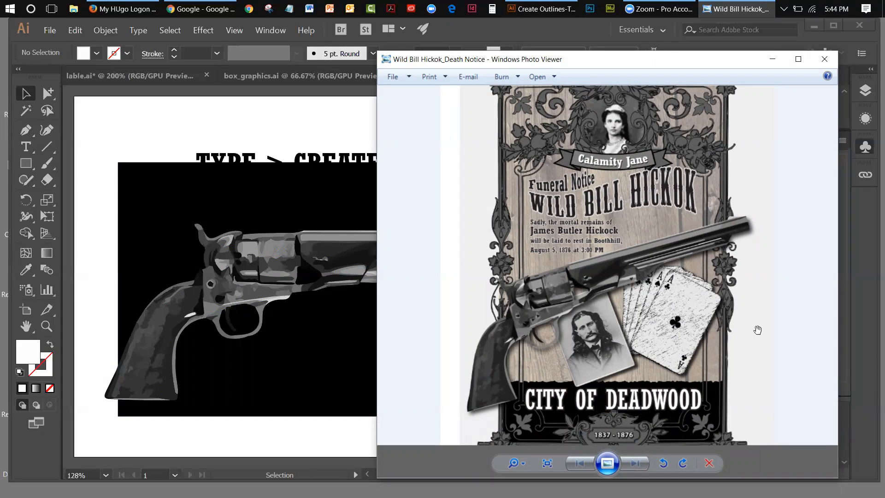
pyautogui.click(773, 60)
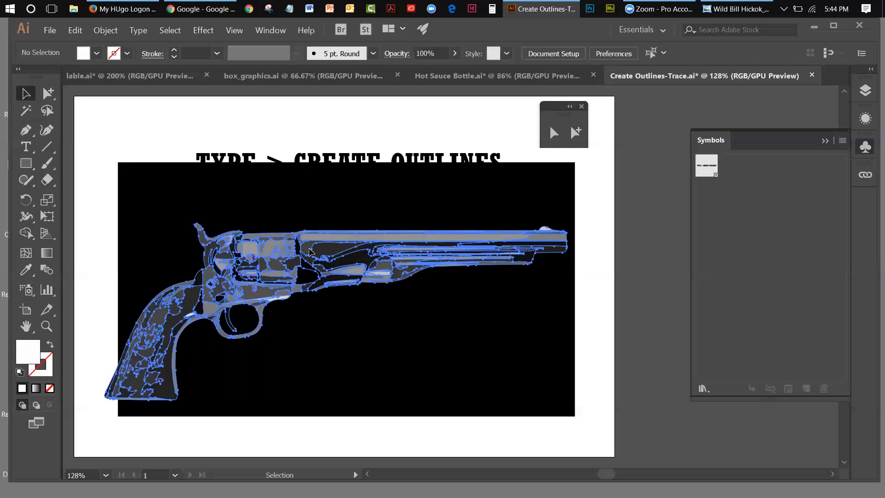
# Create a symbol named "gum" with export type Graphic from the revolver group, and reselect its instance on the artboard.
pyautogui.click(310, 251)
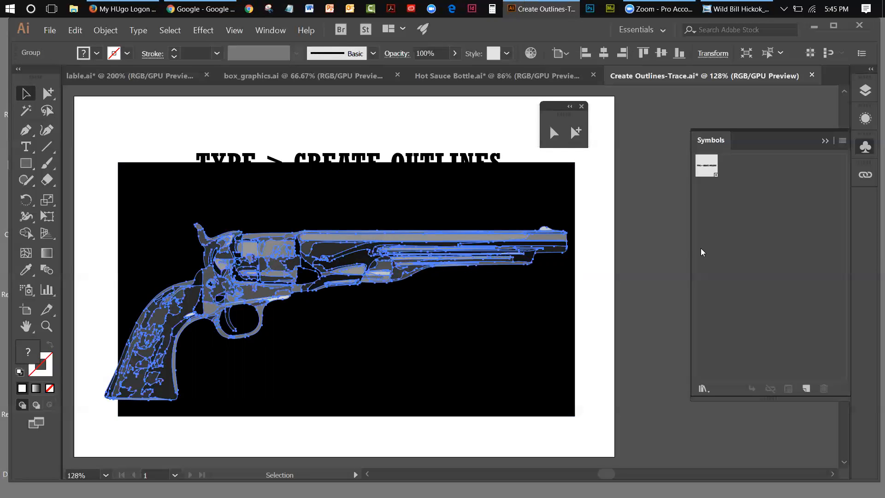
pyautogui.moveTo(468, 241); pyautogui.dragTo(788, 222)
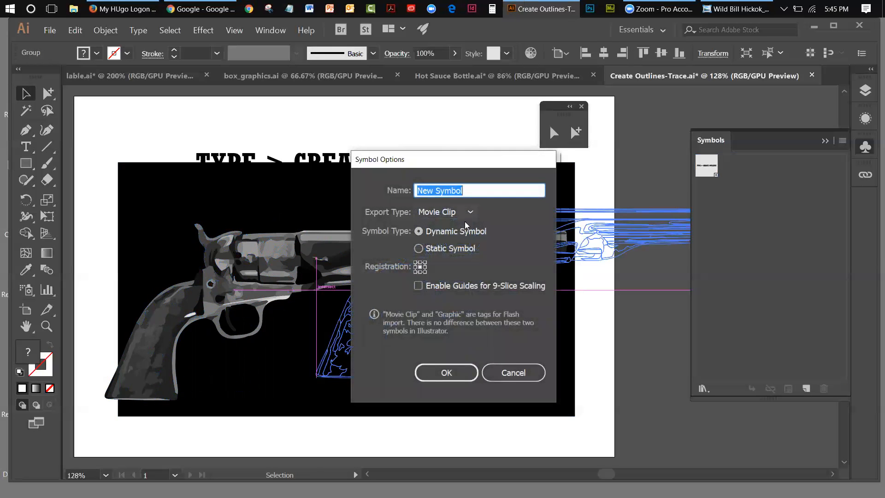
pyautogui.write('gum')
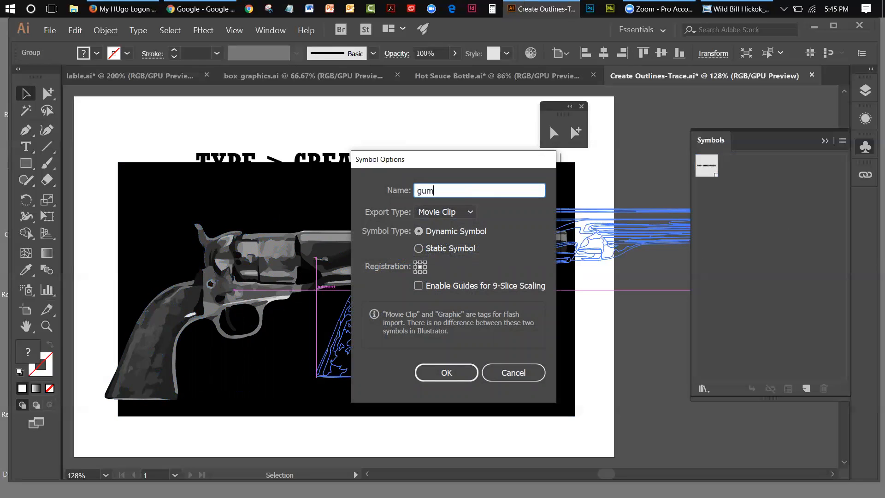
pyautogui.click(471, 213)
pyautogui.click(451, 243)
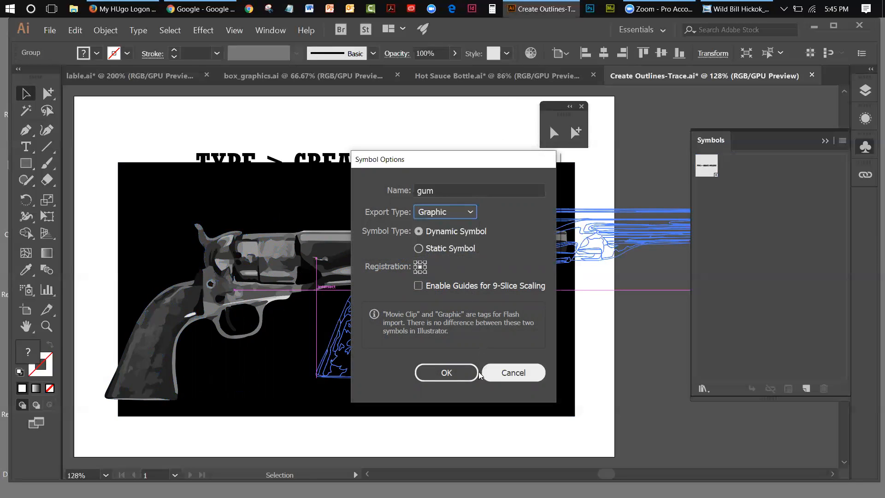
pyautogui.press('Return')
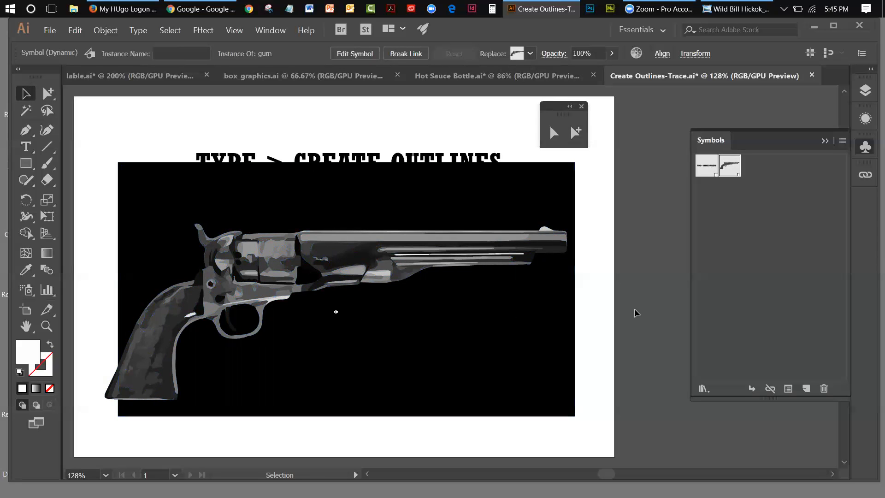
pyautogui.click(606, 312)
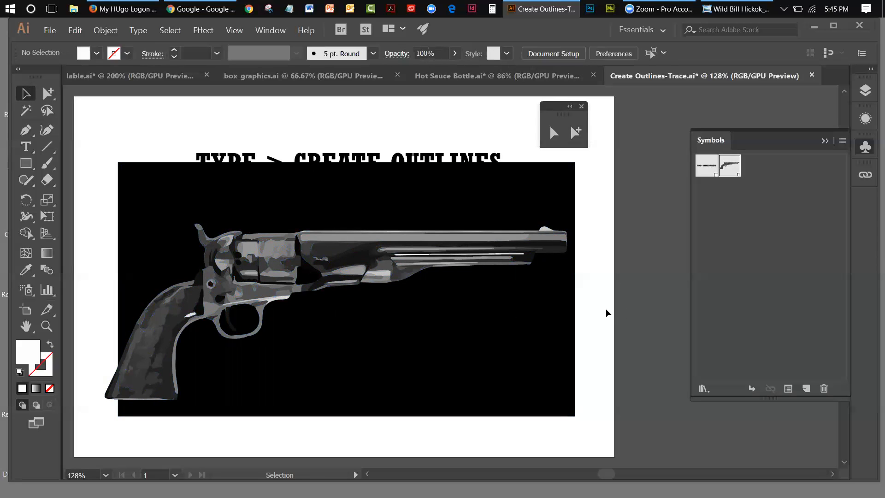
pyautogui.click(399, 307)
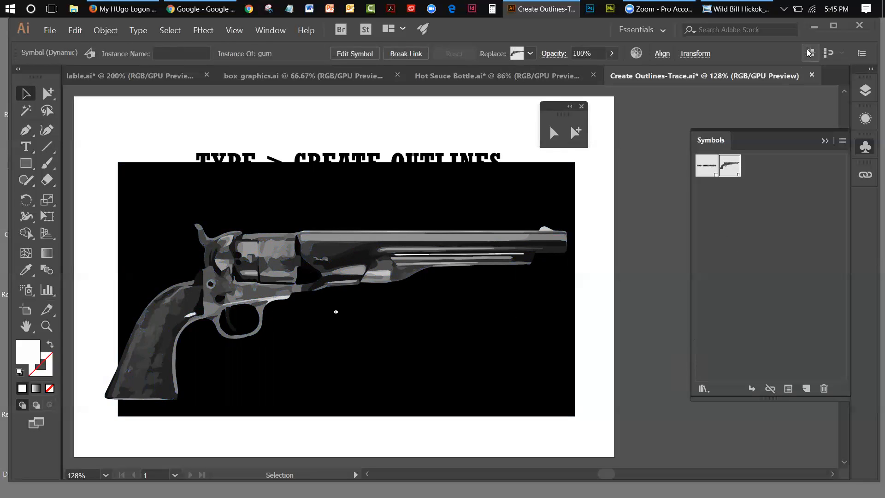
# Close the Create Outlines-Trace.ai document.
pyautogui.click(811, 74)
pyautogui.click(513, 274)
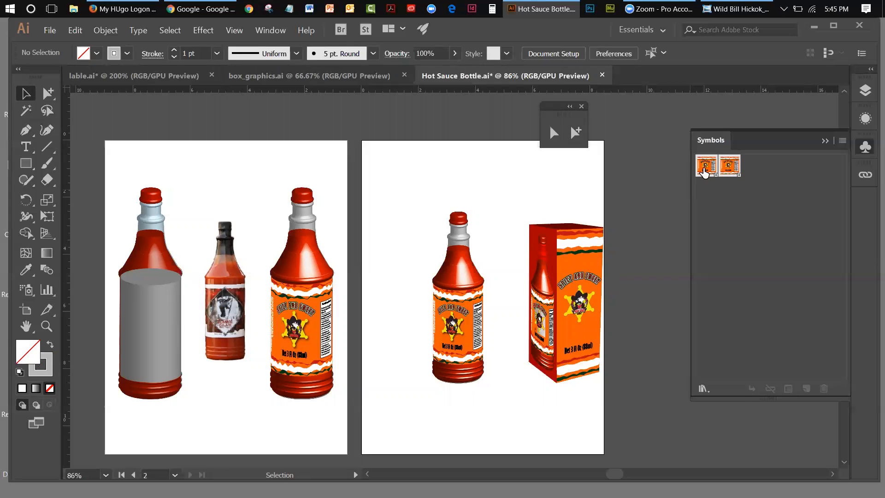
# Place an instance of the Lable symbol on the second artboard, enlarge it with Free Transform to cover most of the artboard, and deselect it.
pyautogui.moveTo(704, 171); pyautogui.dragTo(319, 304)
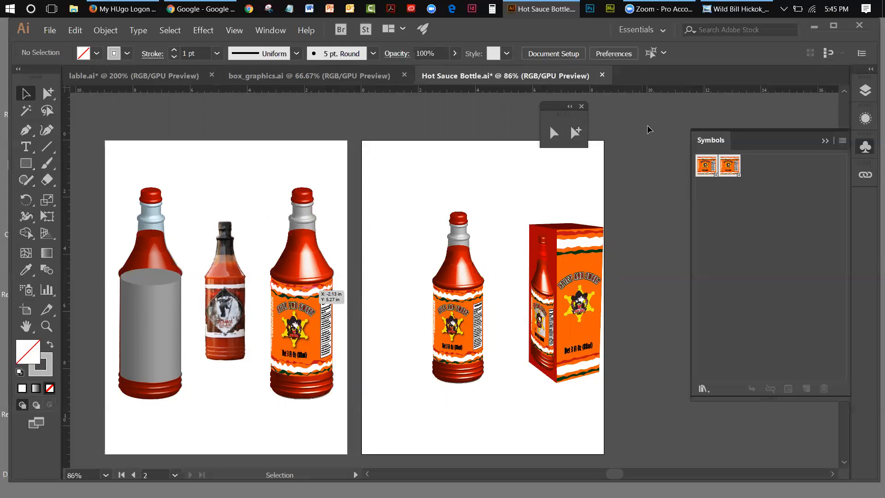
pyautogui.moveTo(712, 168); pyautogui.dragTo(401, 193)
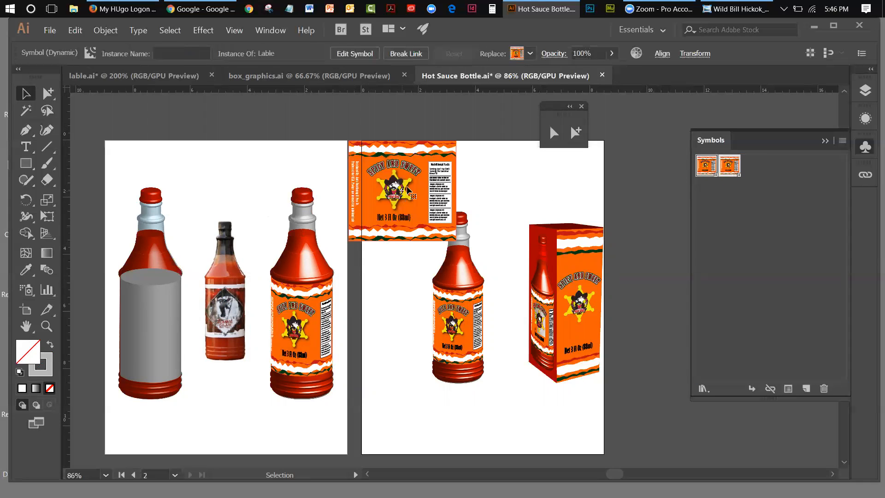
pyautogui.click(47, 216)
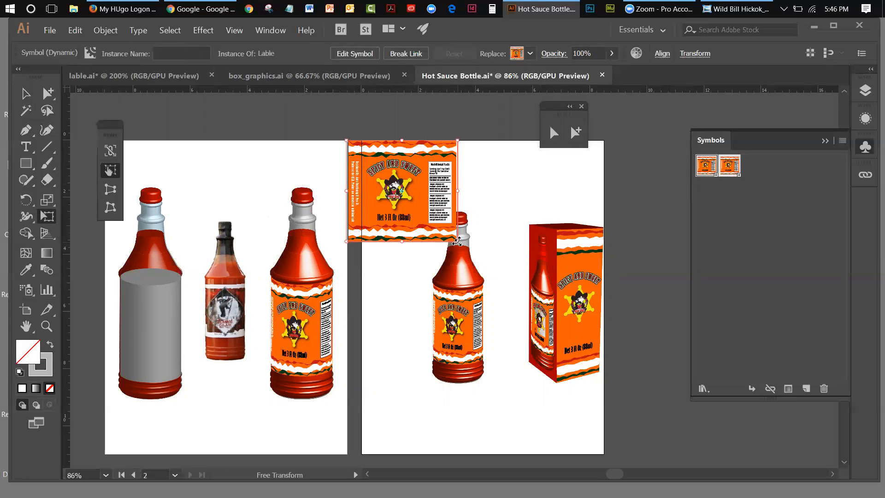
pyautogui.moveTo(456, 240); pyautogui.dragTo(642, 416)
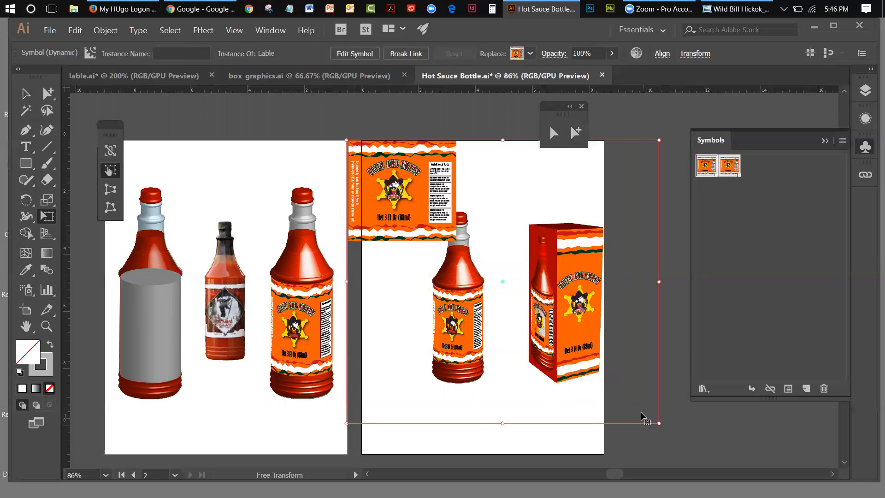
pyautogui.click(25, 93)
pyautogui.click(244, 106)
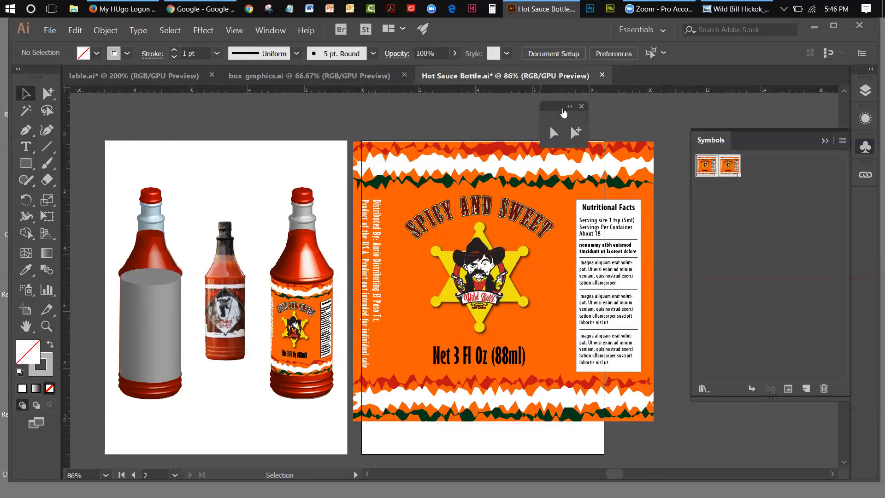
# Move the enlarged Lable symbol instance off the second artboard onto the pasteboard beside it.
pyautogui.click(581, 108)
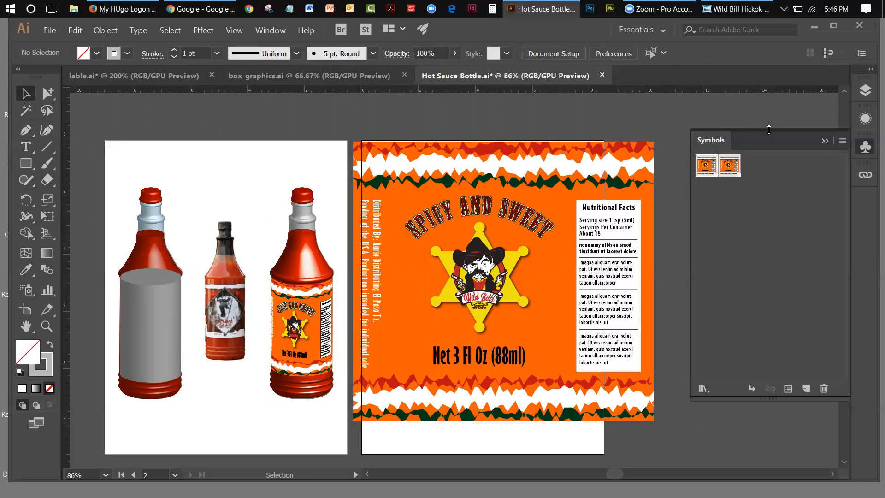
pyautogui.click(825, 141)
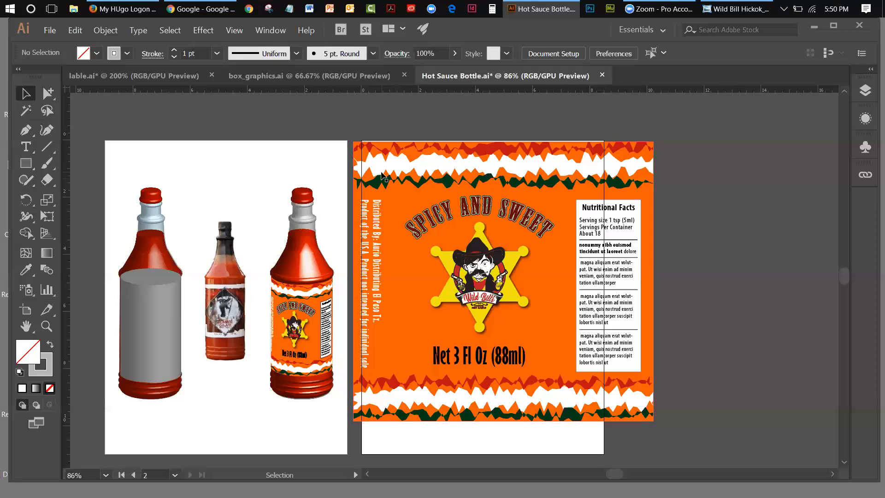
pyautogui.moveTo(382, 174); pyautogui.dragTo(712, 172)
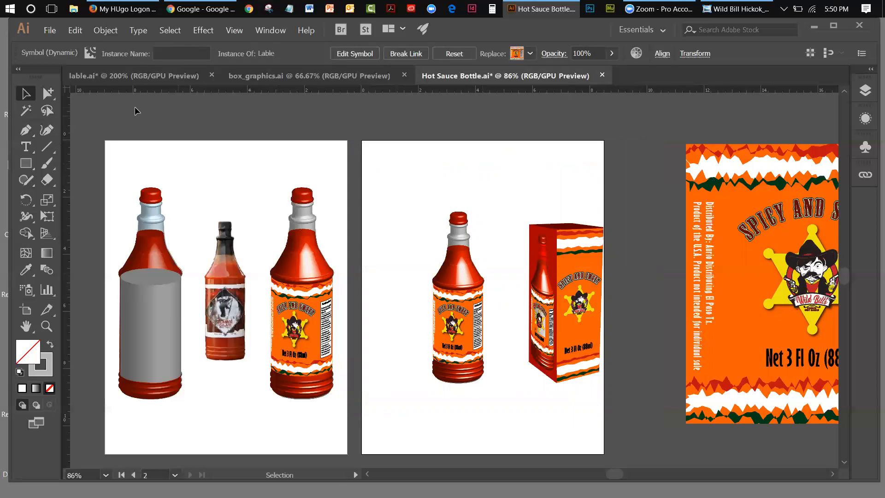
# In box_graphics.ai, unlock the sample box layer and leave only it and the background and trim-fold layers visible.
pyautogui.click(247, 76)
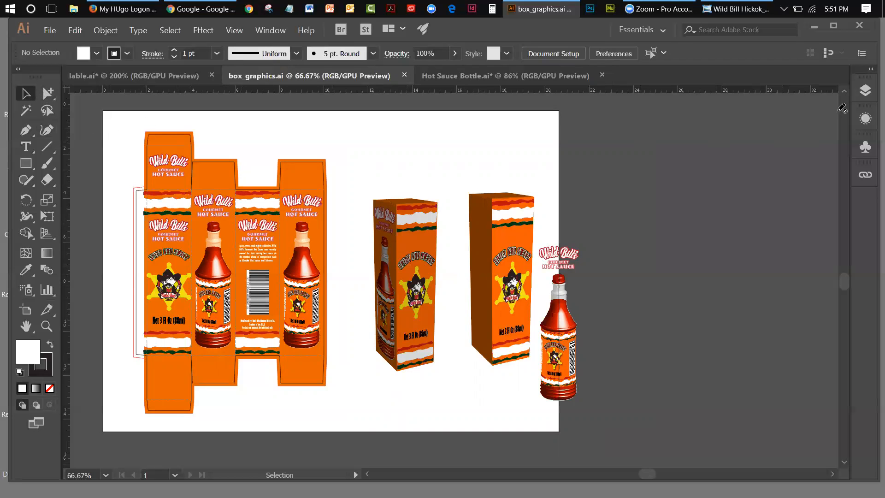
pyautogui.click(865, 90)
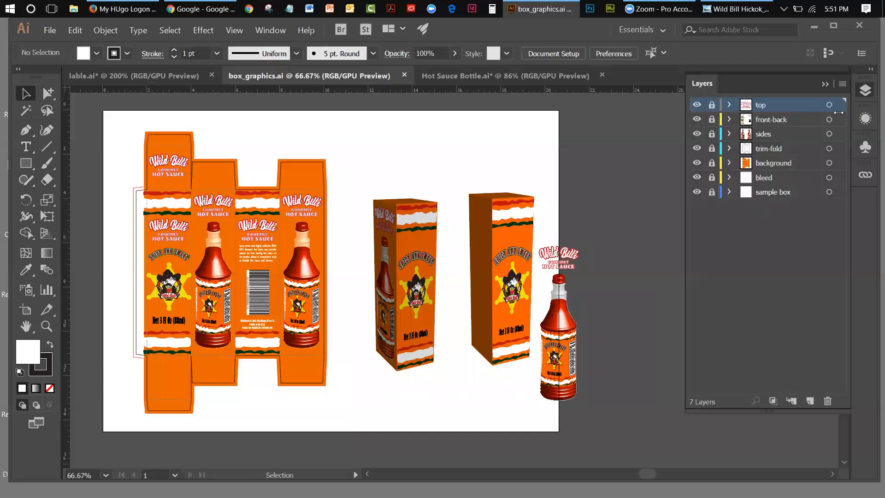
pyautogui.click(696, 106)
pyautogui.click(695, 106)
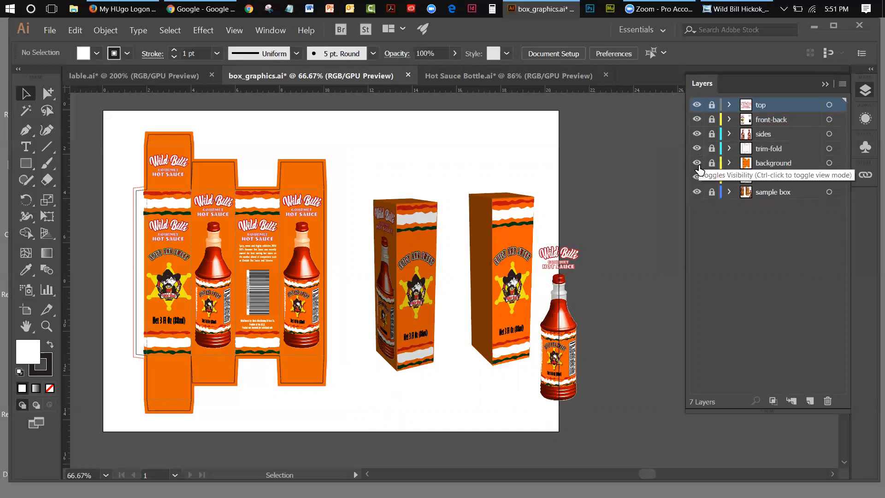
pyautogui.moveTo(696, 180); pyautogui.dragTo(698, 111)
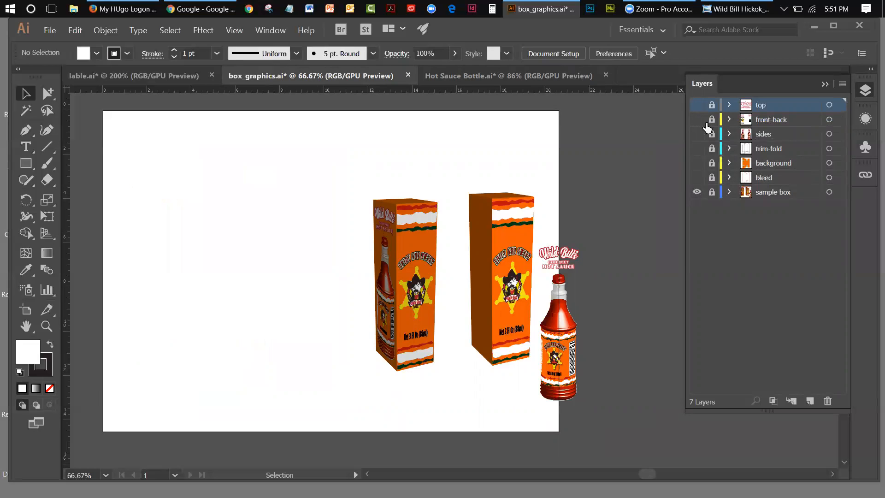
pyautogui.click(710, 193)
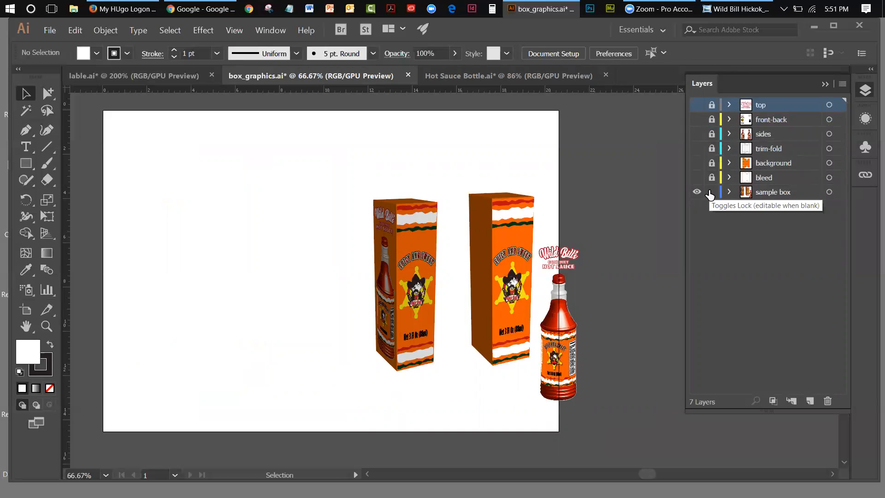
pyautogui.click(697, 163)
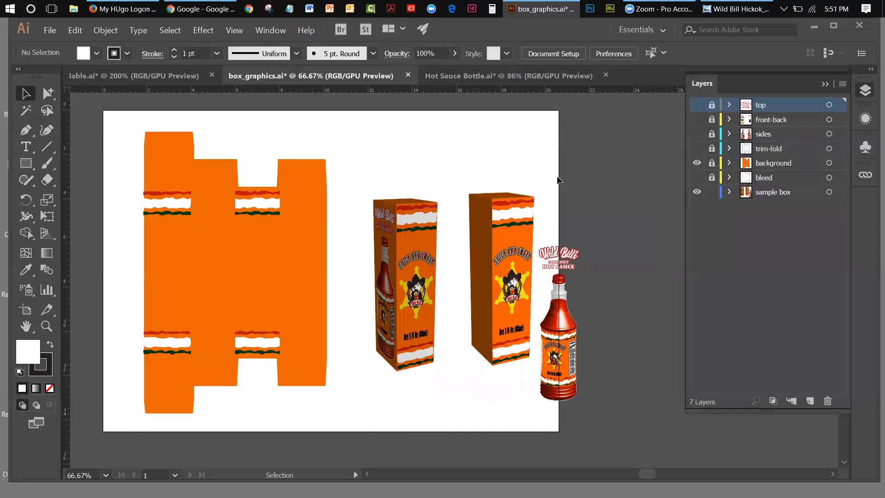
pyautogui.click(697, 148)
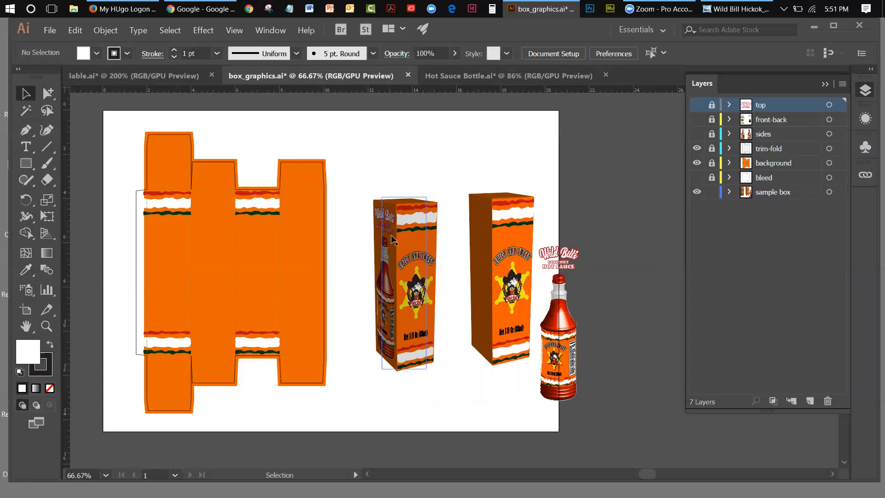
# Move the separate box front, the plain orange box and the finished sample box off the artboard's right side.
pyautogui.moveTo(509, 276); pyautogui.dragTo(659, 248)
pyautogui.moveTo(507, 228); pyautogui.dragTo(635, 230)
pyautogui.moveTo(422, 245); pyautogui.dragTo(669, 326)
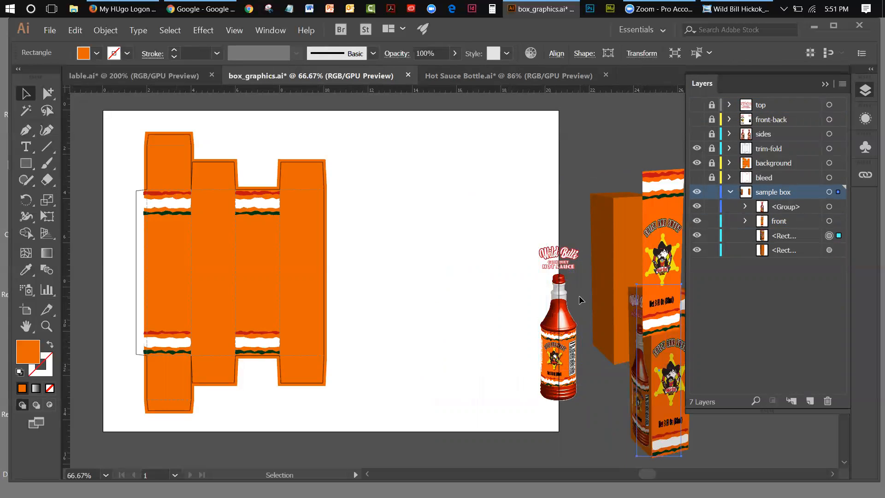
# Move the logo-and-bottle group into the empty area beside the flat box layout, and the finished sample box to the artboard's right edge.
pyautogui.click(544, 255)
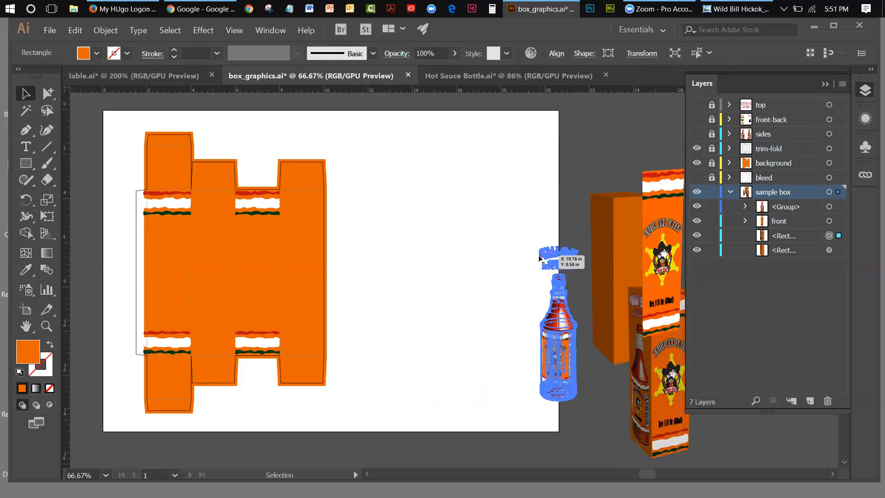
pyautogui.moveTo(550, 296); pyautogui.dragTo(432, 253)
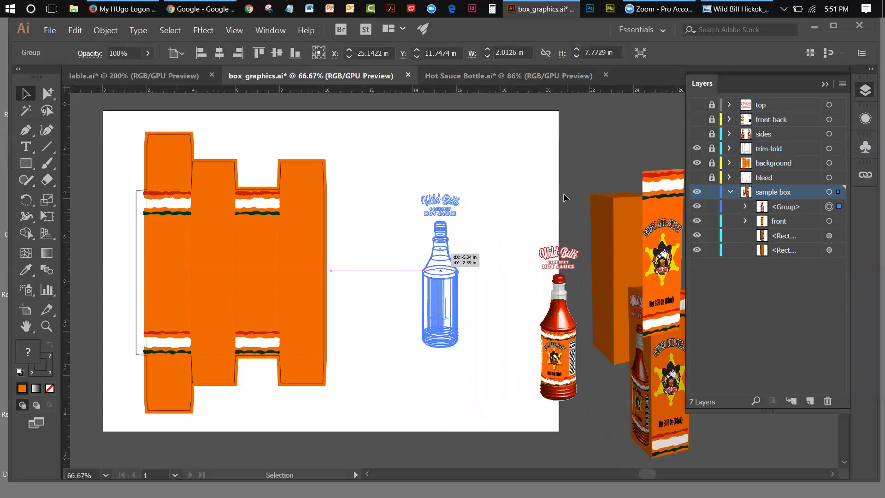
pyautogui.click(572, 198)
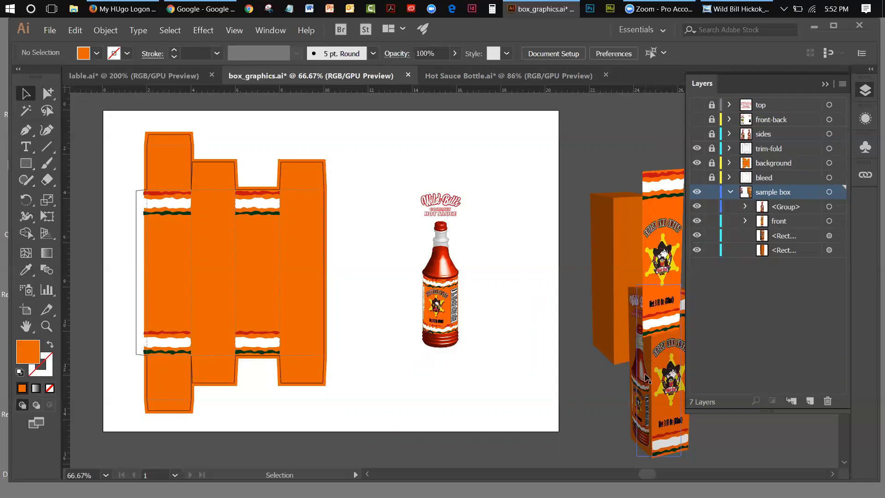
pyautogui.moveTo(658, 356); pyautogui.dragTo(563, 290)
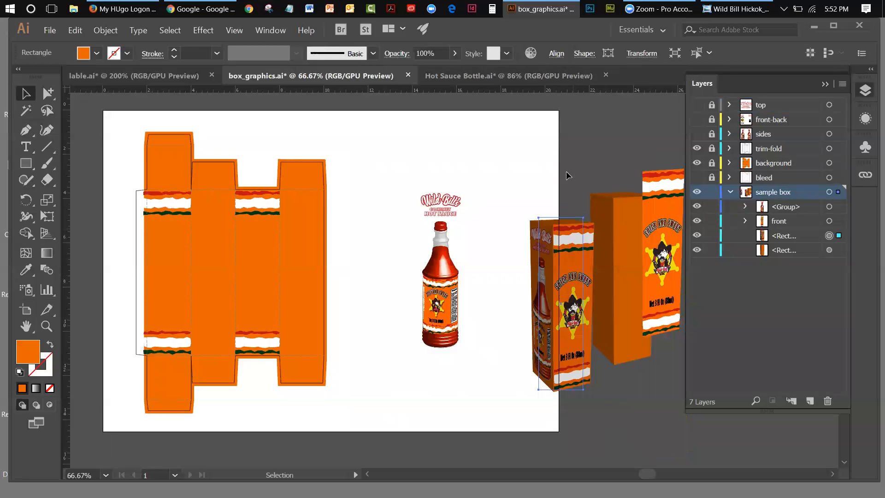
pyautogui.click(535, 145)
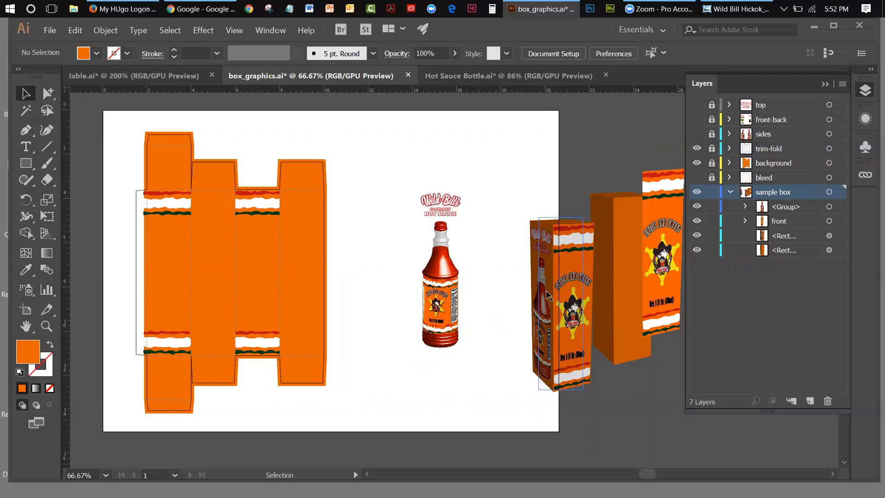
# Draw a rectangle of about 2.01 by 7.5 in over the flat layout's third panel, between its fold lines.
pyautogui.click(28, 161)
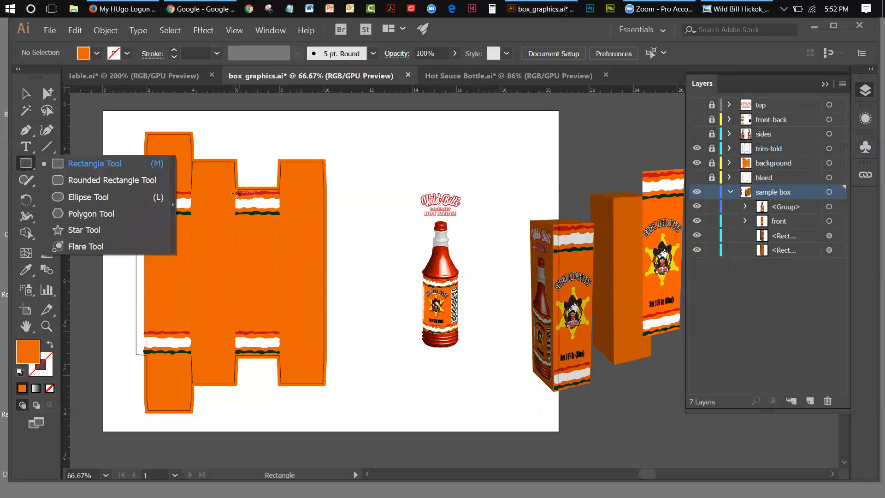
pyautogui.moveTo(235, 189); pyautogui.dragTo(279, 352)
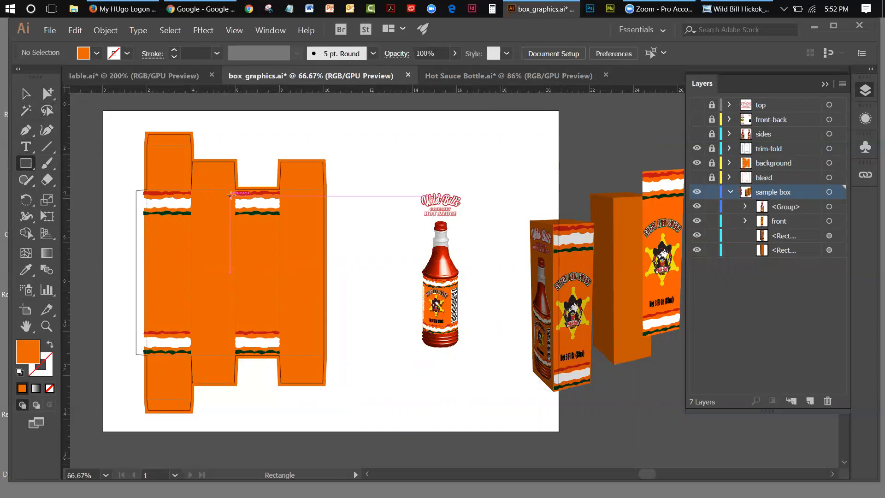
pyautogui.moveTo(234, 190); pyautogui.dragTo(280, 354)
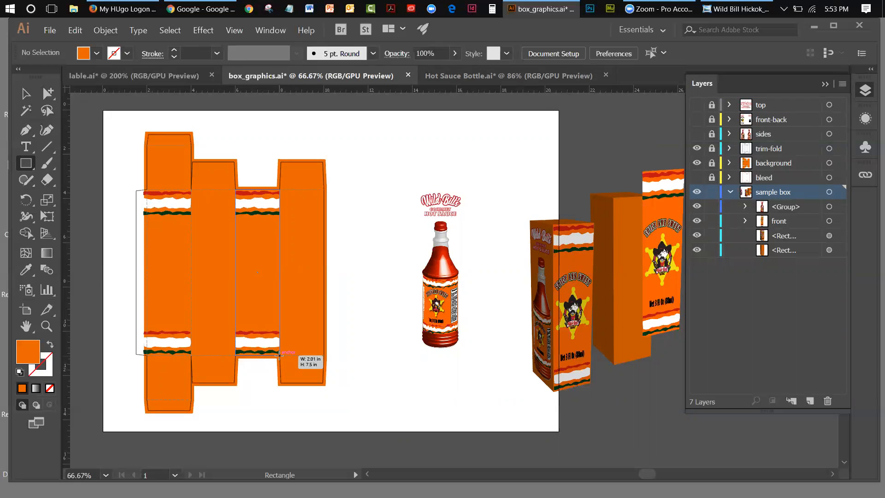
pyautogui.moveTo(279, 355); pyautogui.dragTo(279, 355)
pyautogui.click(26, 94)
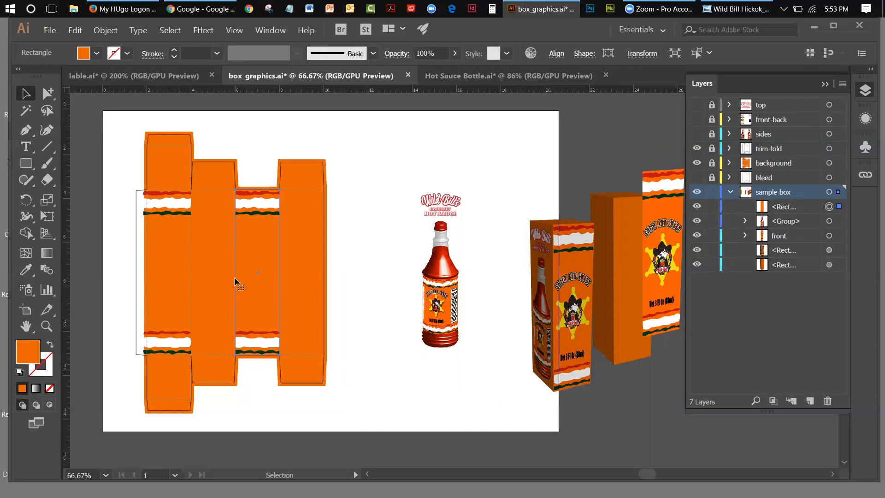
# Move the new rectangle between the flat box layout and the bottle, and swap its fill and stroke.
pyautogui.moveTo(235, 281); pyautogui.dragTo(362, 272)
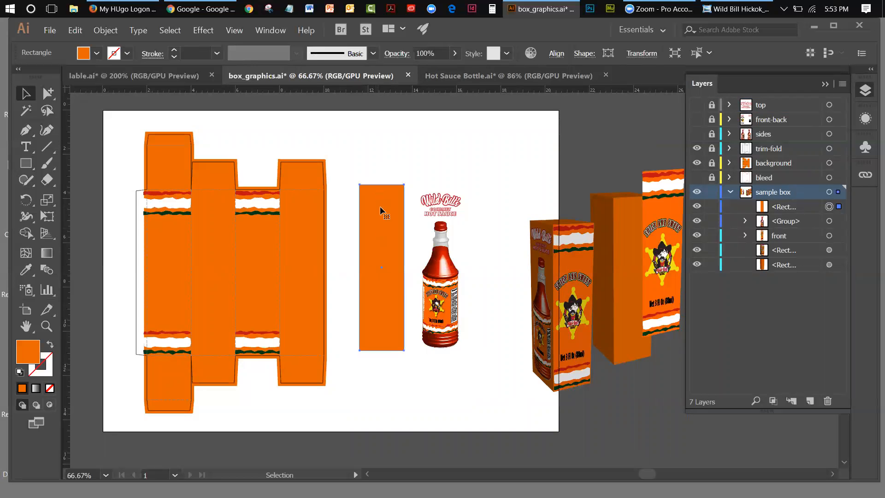
pyautogui.click(49, 345)
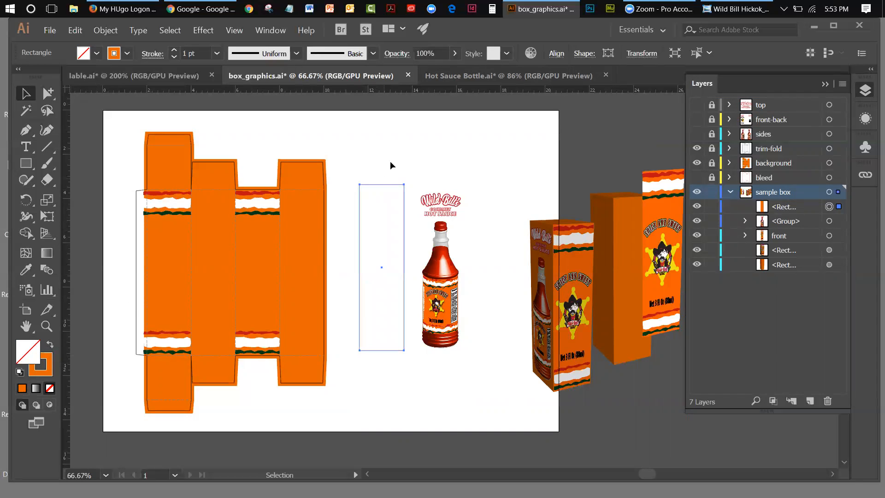
pyautogui.click(388, 191)
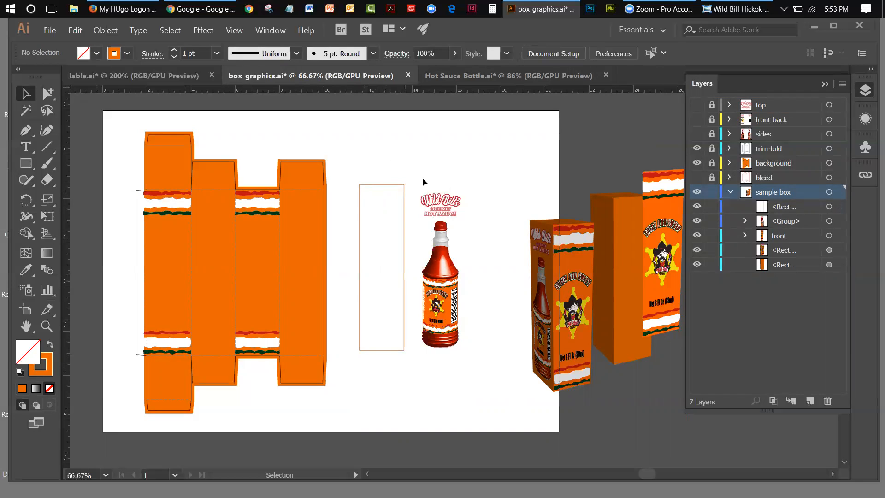
# Move the logo-and-bottle group inside the outlined rectangle and nudge it slightly right to center it.
pyautogui.moveTo(421, 178); pyautogui.dragTo(471, 330)
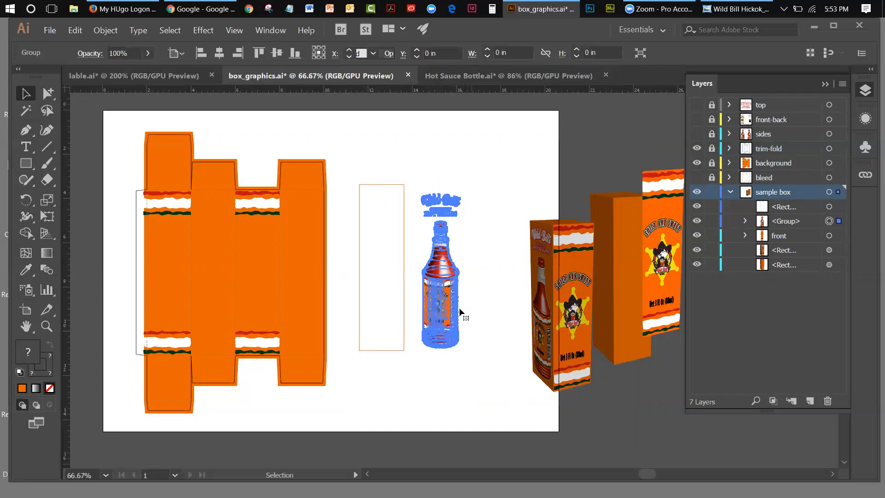
pyautogui.moveTo(438, 304); pyautogui.dragTo(395, 305)
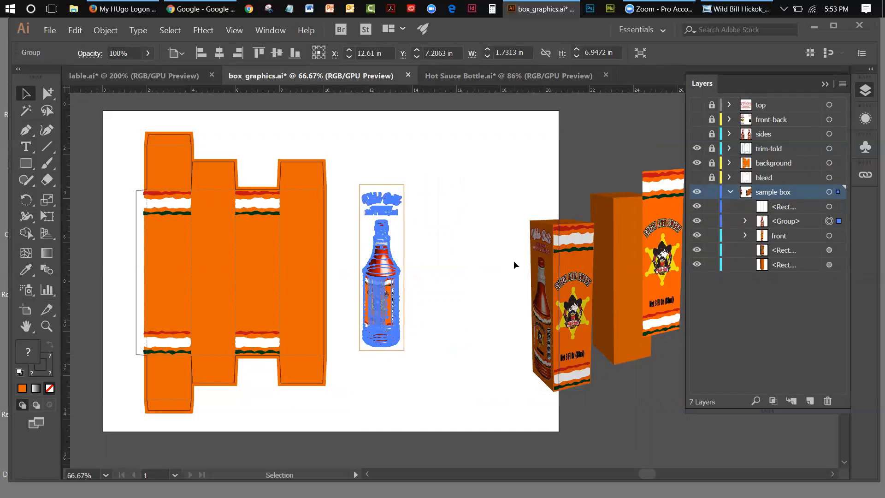
pyautogui.press('Right')
pyautogui.press('Right')
pyautogui.press('Right')
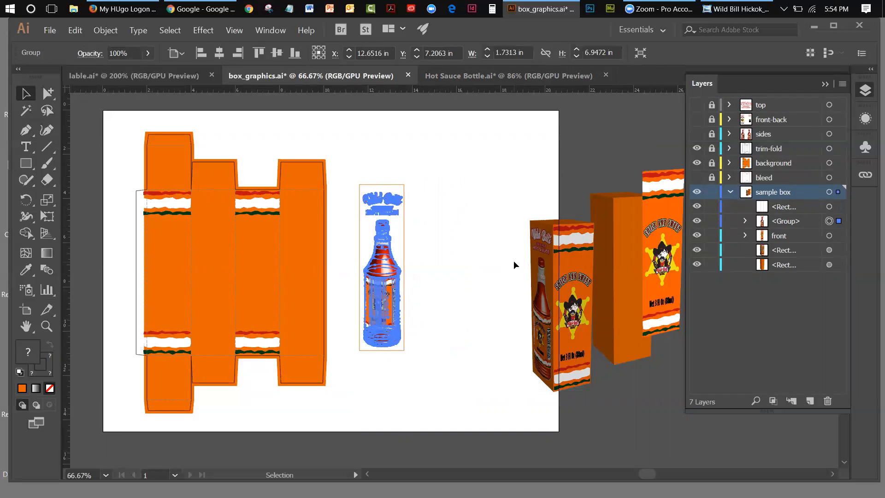
pyautogui.click(436, 258)
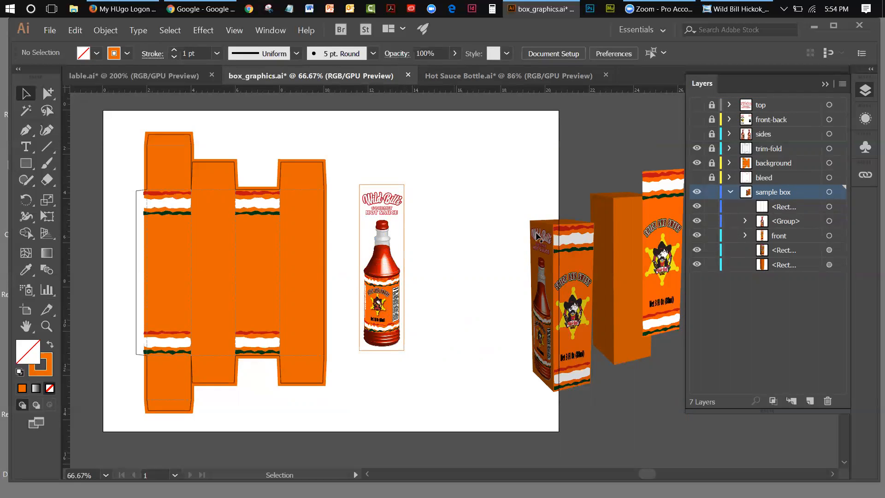
# Set the stroke of the rectangle around the bottle to None, and deselect it.
pyautogui.click(404, 222)
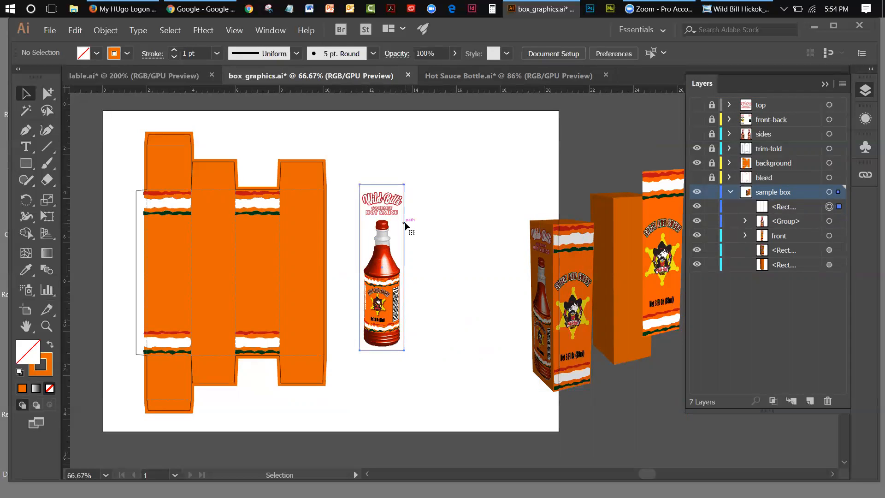
pyautogui.click(32, 372)
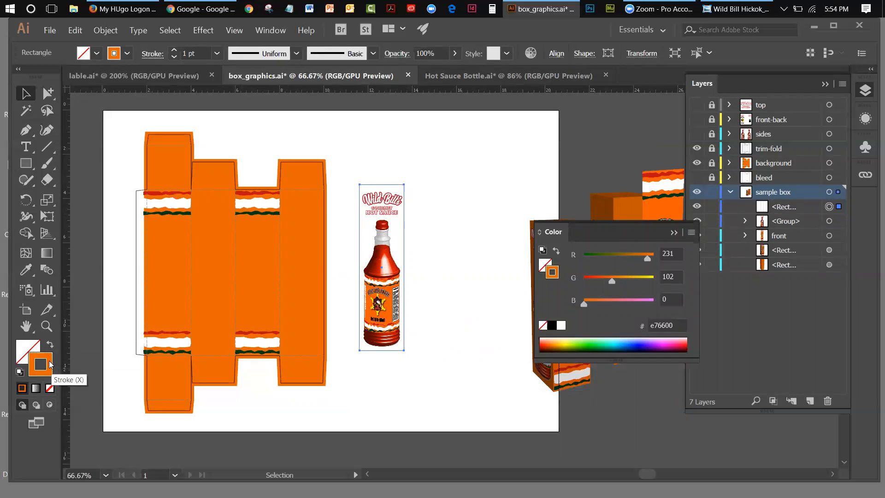
pyautogui.click(49, 388)
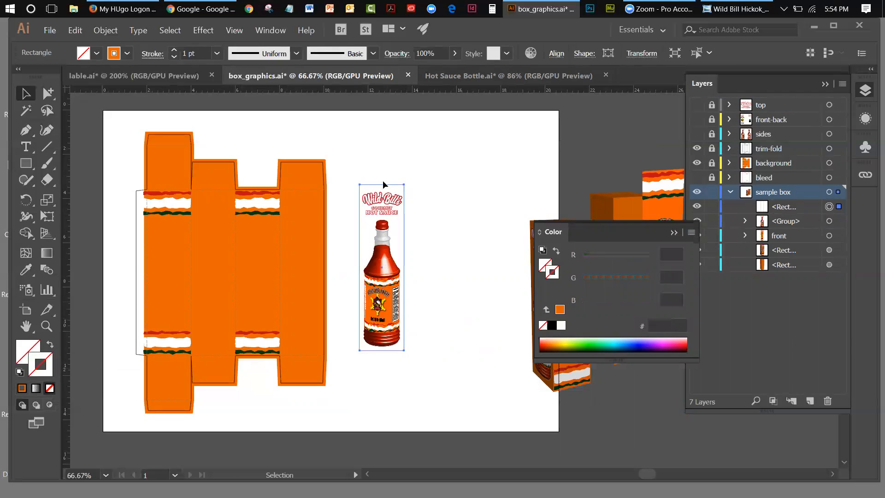
pyautogui.click(407, 157)
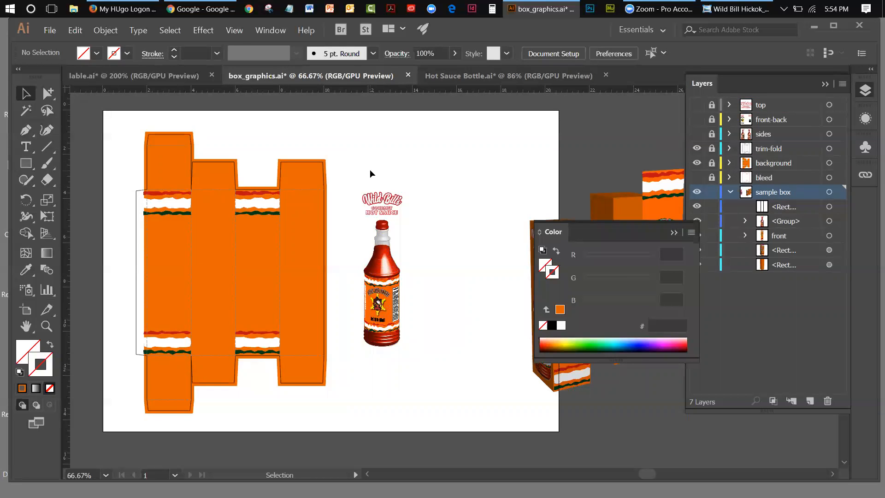
# Group the invisible rectangle with the logo-and-bottle artwork, and collapse the layer list.
pyautogui.click(386, 212)
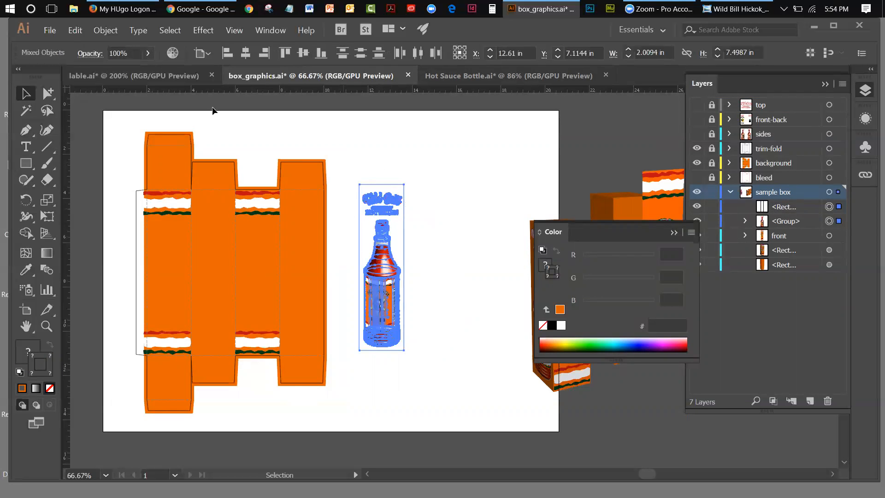
pyautogui.click(113, 31)
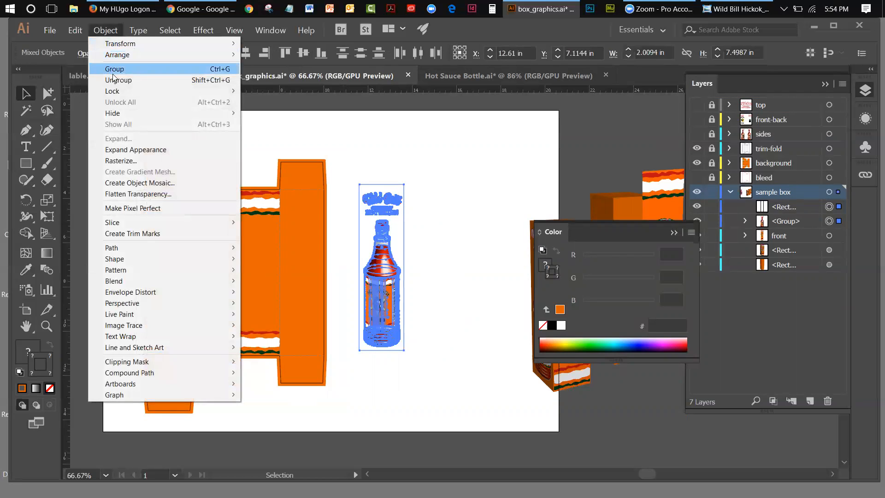
pyautogui.click(114, 69)
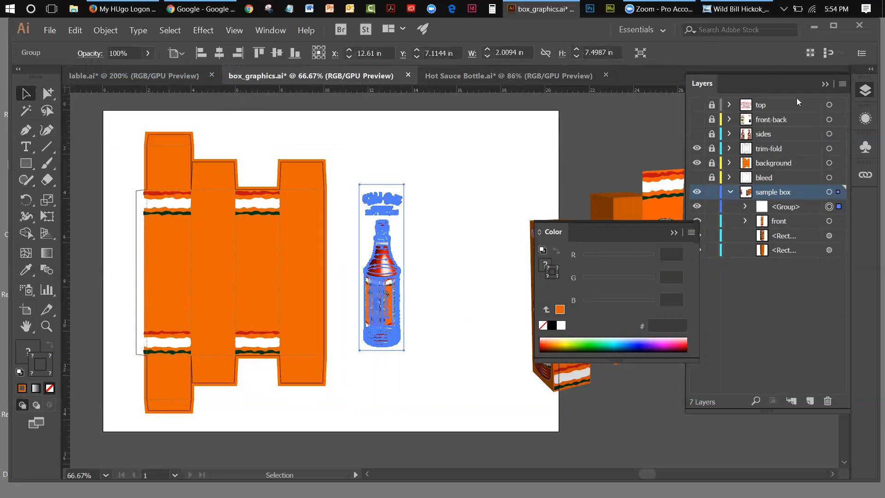
pyautogui.click(823, 84)
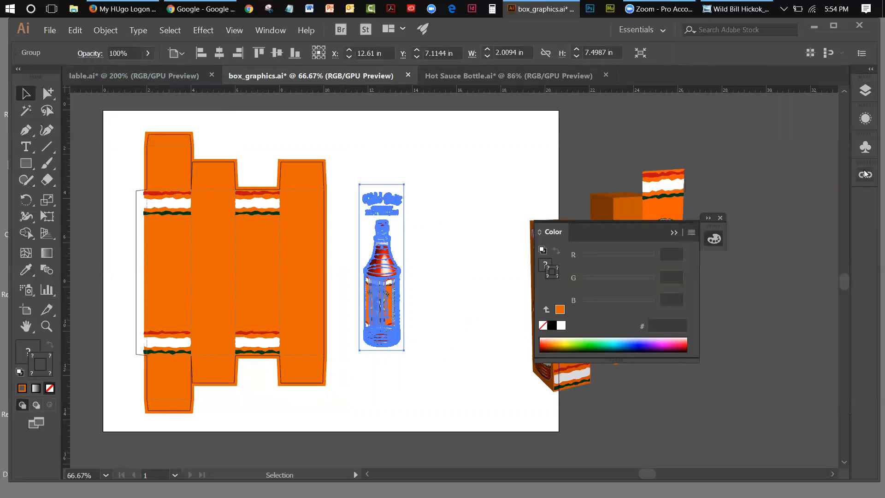
# Save the grouped logo-and-bottle artwork as a dynamic symbol named Side_alt with the Graphic export type, and deselect it.
pyautogui.click(865, 147)
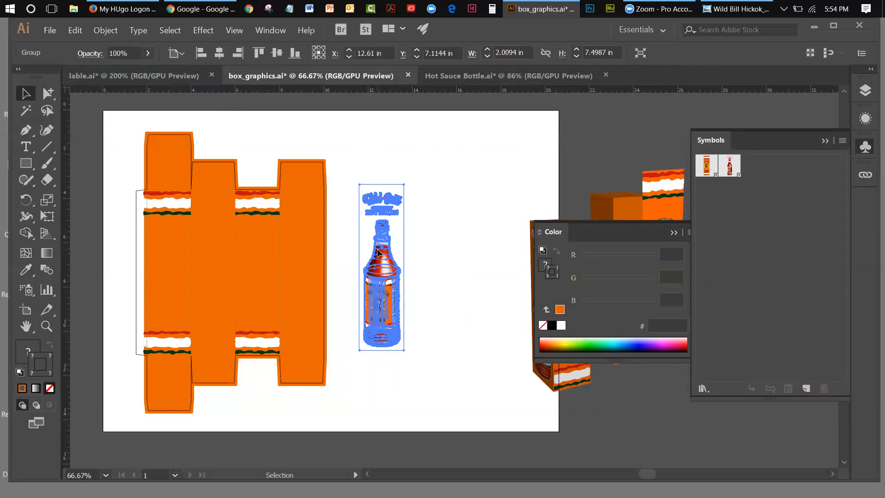
pyautogui.moveTo(377, 248); pyautogui.dragTo(742, 264)
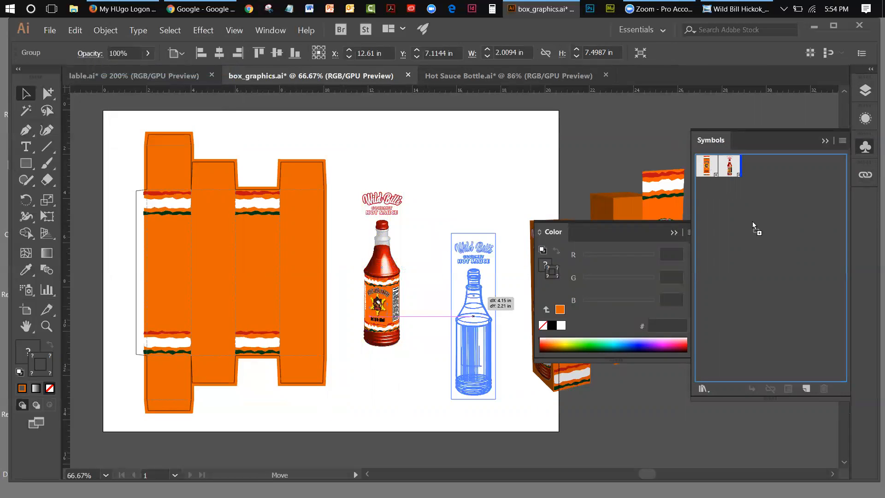
pyautogui.moveTo(752, 222); pyautogui.dragTo(752, 220)
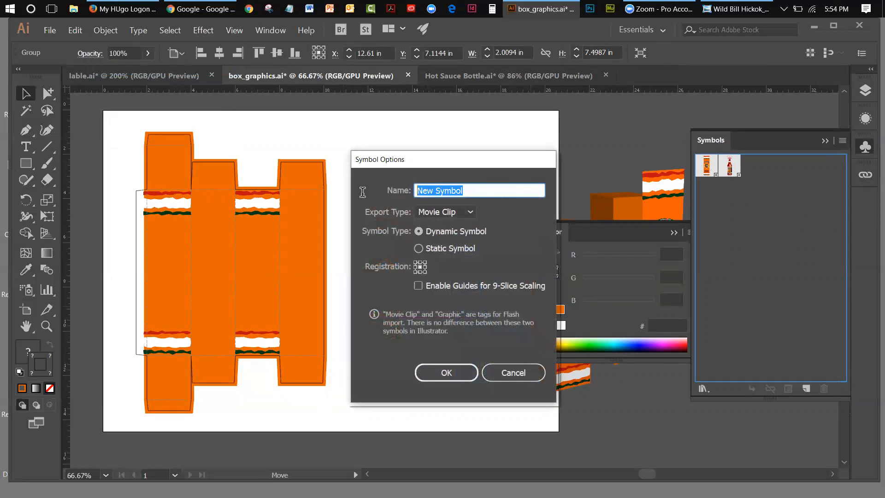
pyautogui.write('Side_alt')
pyautogui.click(448, 210)
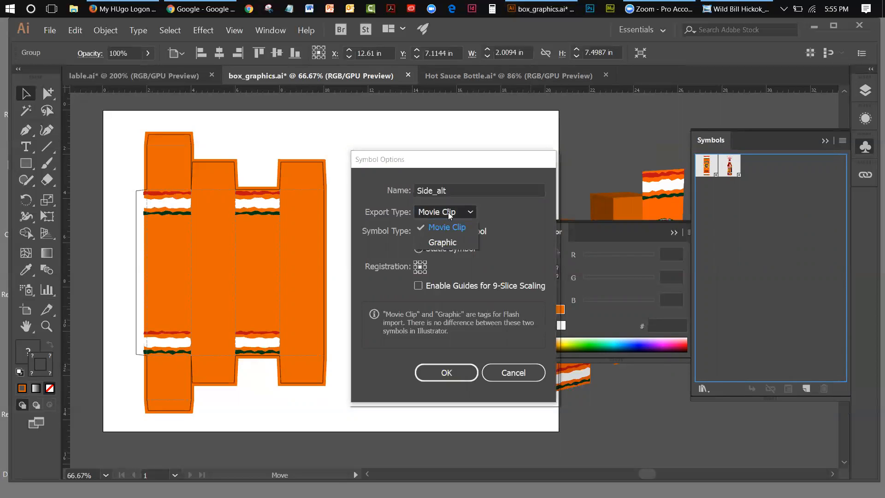
pyautogui.click(448, 243)
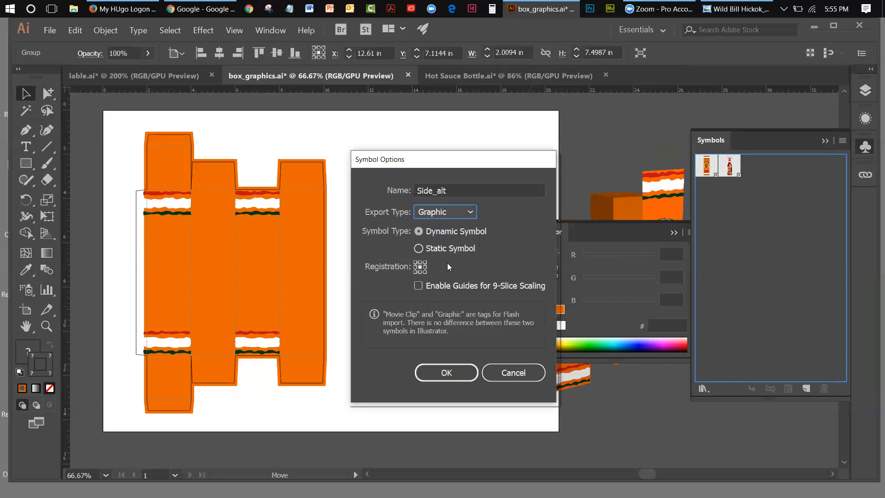
pyautogui.click(462, 371)
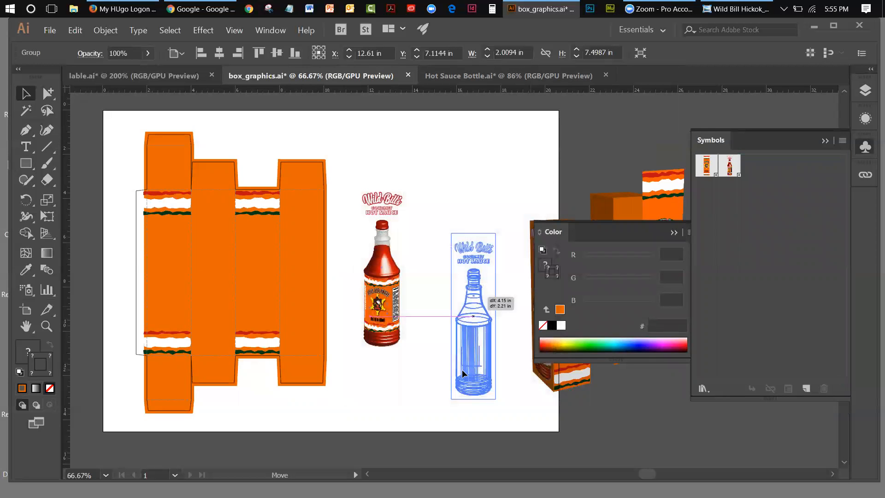
pyautogui.click(484, 237)
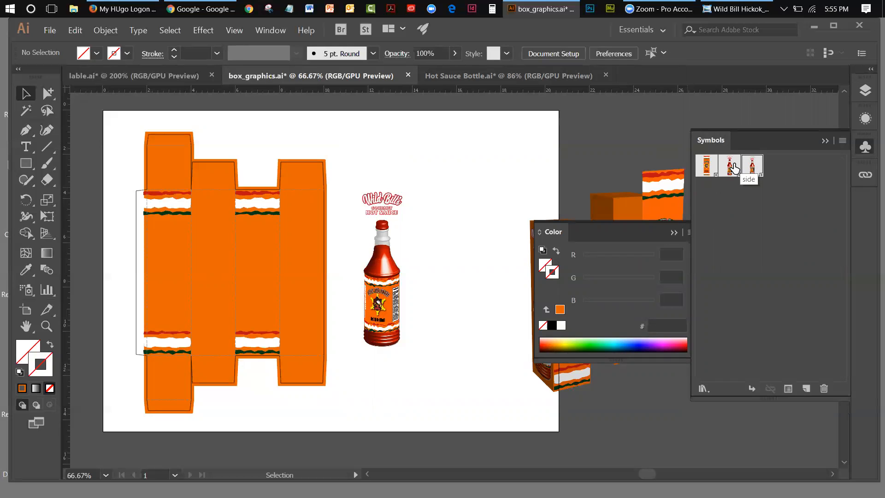
# Collapse the color settings and move the plain 3D box onto the artboard, between the bottle and the finished box.
pyautogui.click(395, 279)
pyautogui.click(447, 211)
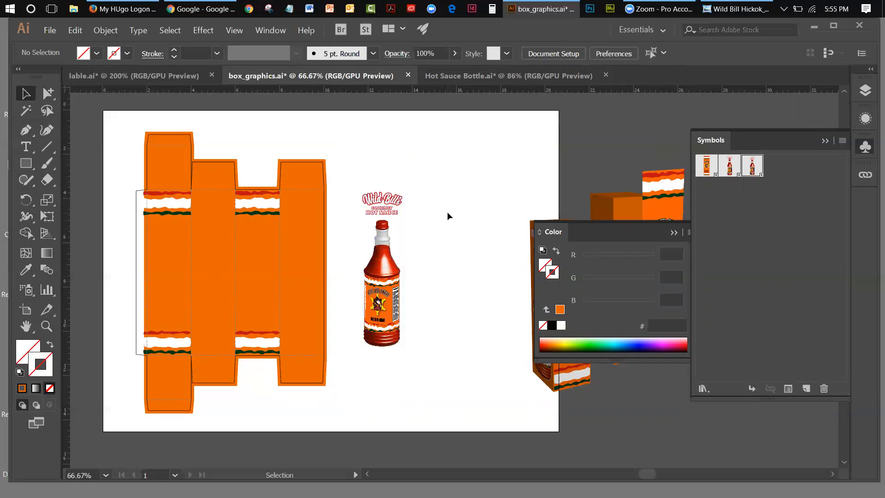
pyautogui.click(669, 231)
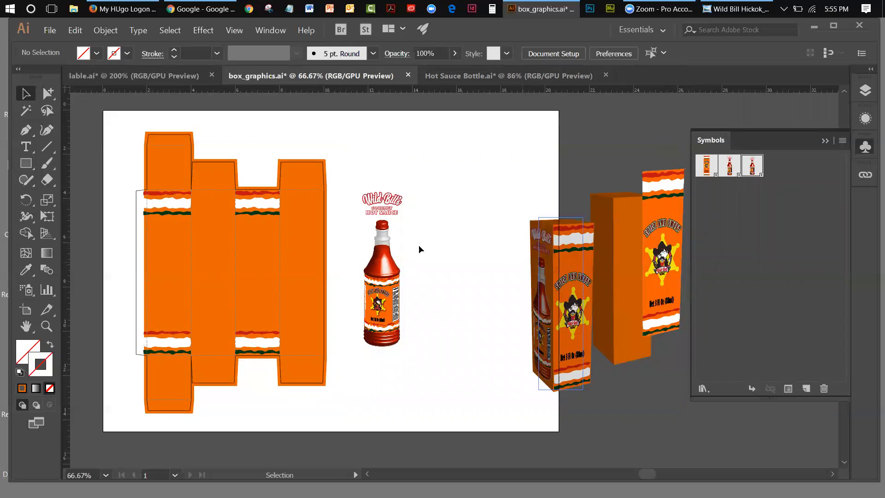
pyautogui.click(377, 202)
pyautogui.click(403, 231)
pyautogui.click(445, 201)
pyautogui.moveTo(366, 158); pyautogui.dragTo(436, 265)
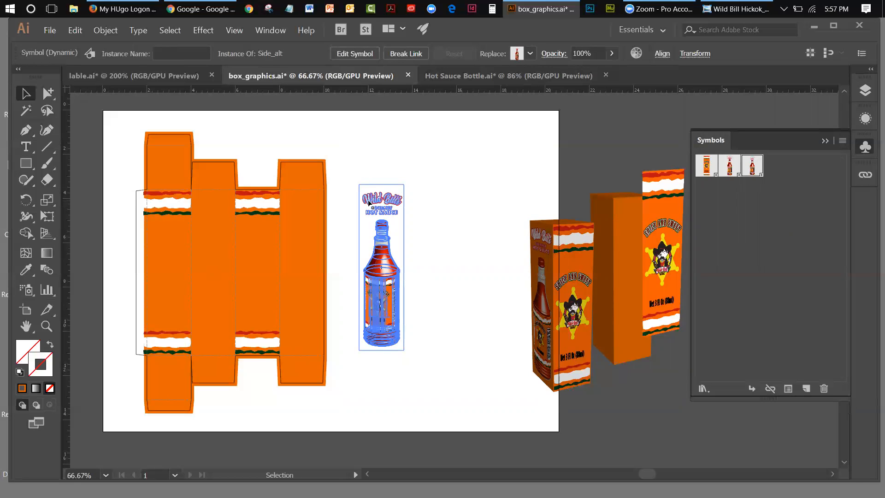
pyautogui.moveTo(608, 220); pyautogui.dragTo(461, 223)
pyautogui.click(254, 31)
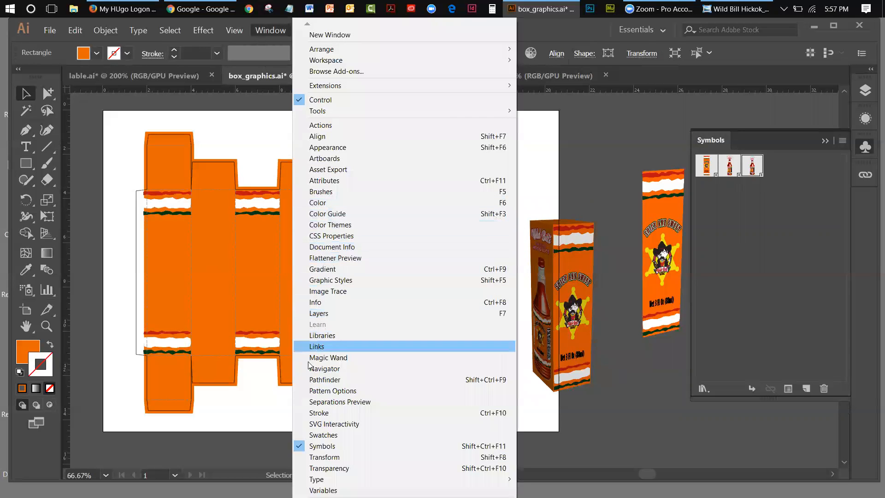
pyautogui.click(307, 148)
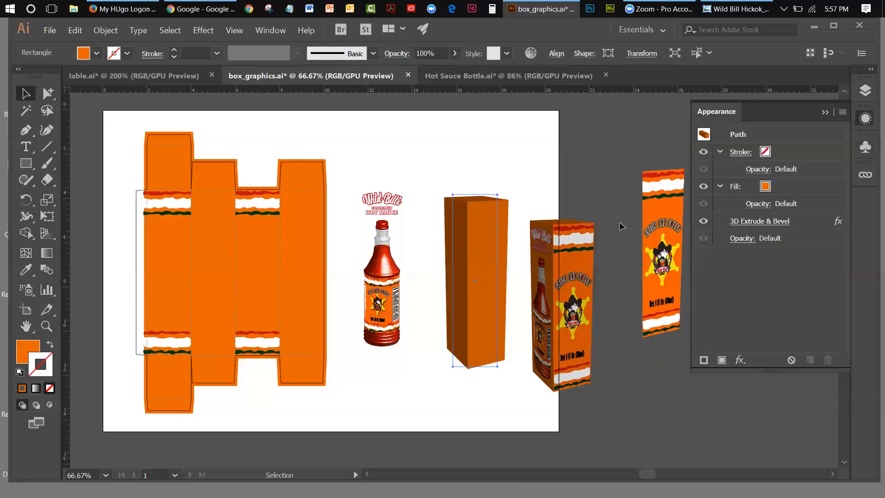
pyautogui.click(747, 223)
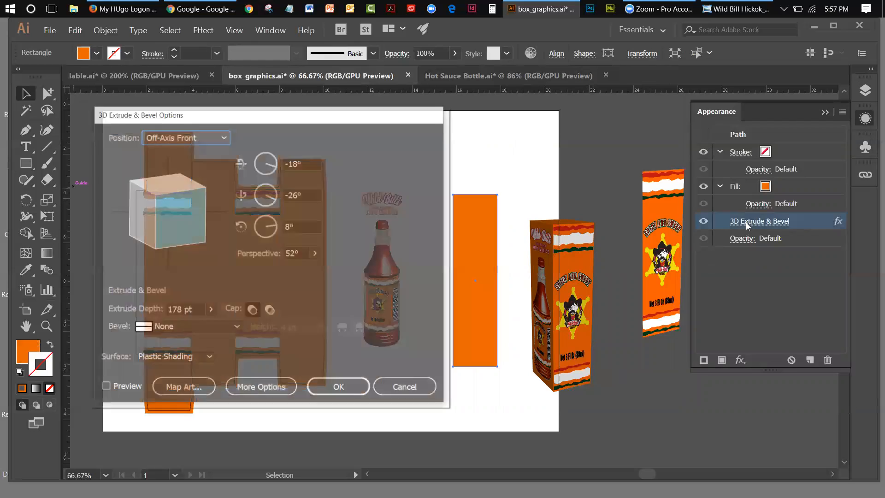
pyautogui.moveTo(192, 116)
pyautogui.mouseDown()
pyautogui.moveTo(644, 111)
pyautogui.moveTo(183, 121)
pyautogui.mouseUp()
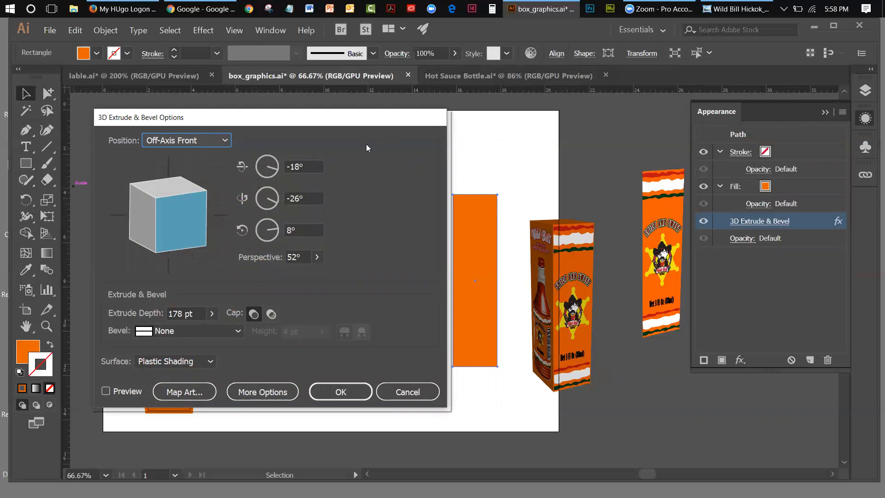
pyautogui.click(408, 392)
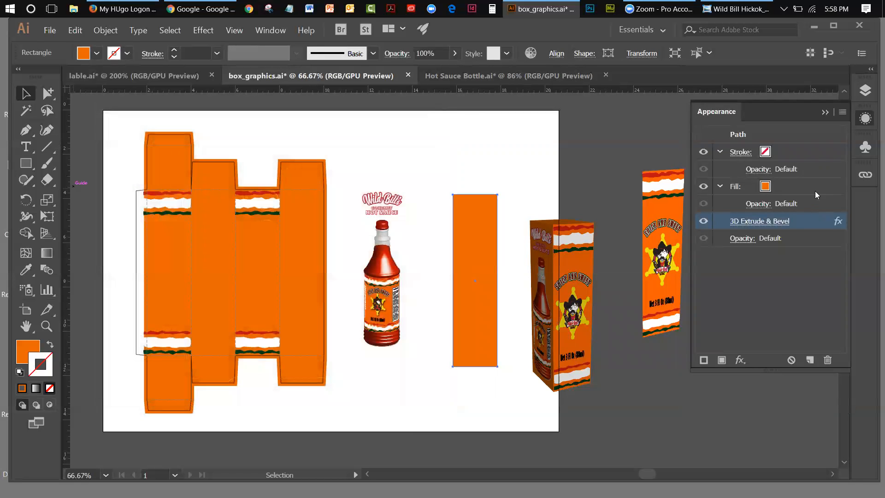
# Collapse the appearance settings and float the Symbols panel below the 3D boxes.
pyautogui.click(824, 111)
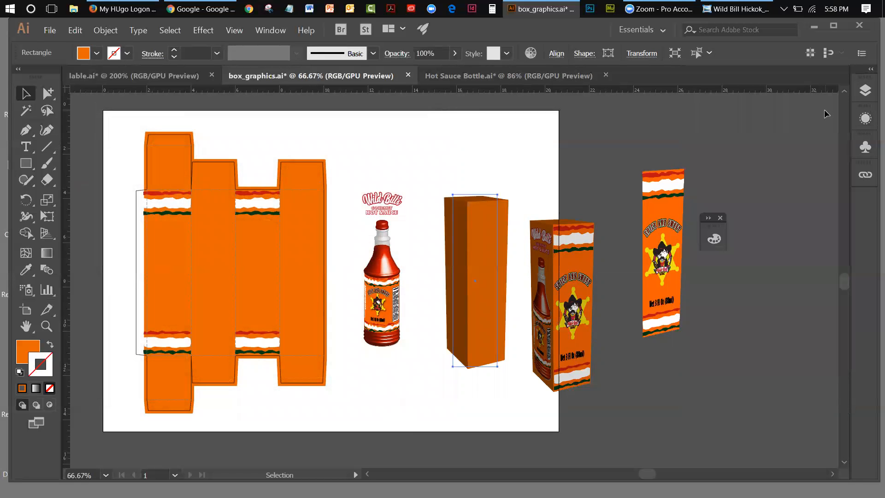
pyautogui.click(857, 157)
pyautogui.moveTo(715, 144); pyautogui.dragTo(593, 425)
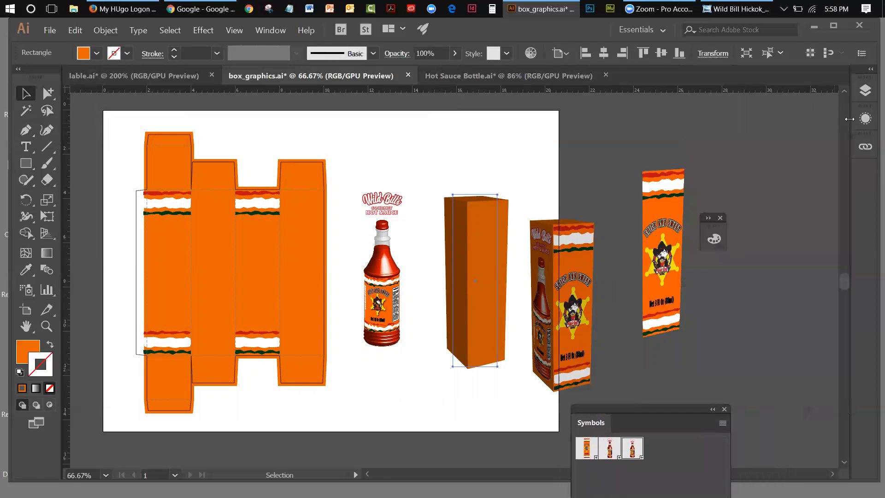
# Open the plain box's 3D Extrude & Bevel options, move the dialog clear of the box and turn on the preview.
pyautogui.click(264, 31)
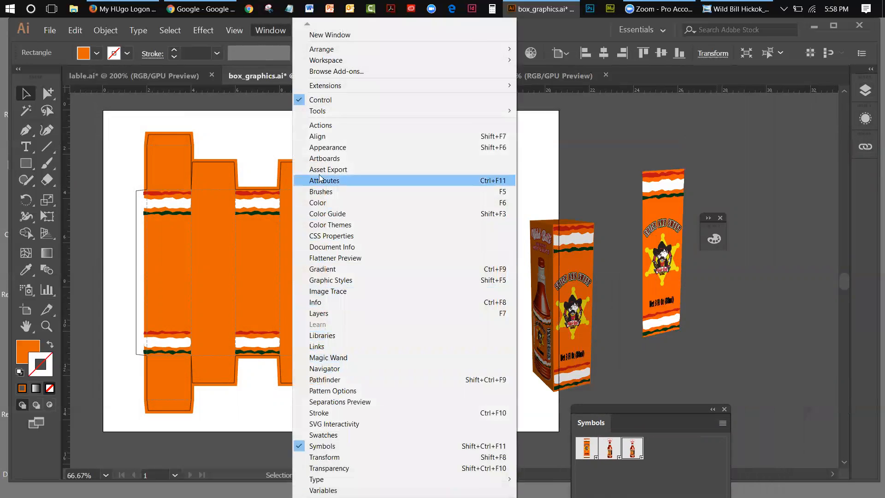
pyautogui.click(327, 148)
pyautogui.click(744, 222)
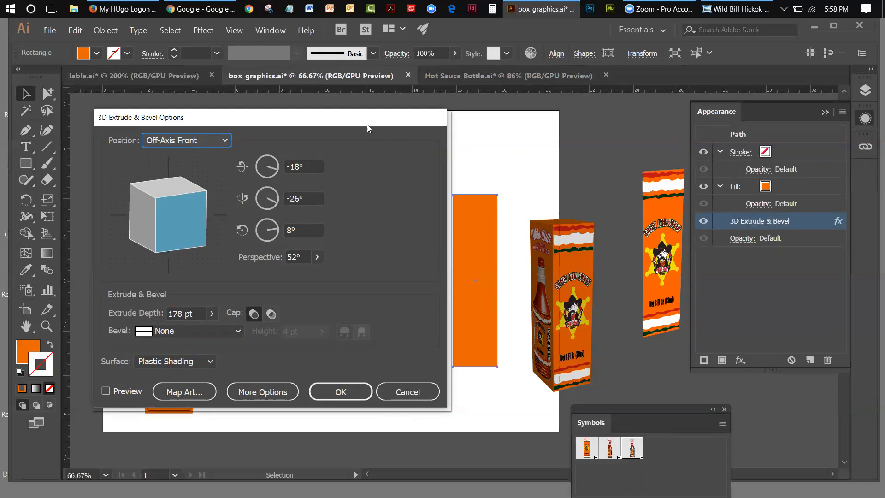
pyautogui.moveTo(356, 123); pyautogui.dragTo(336, 117)
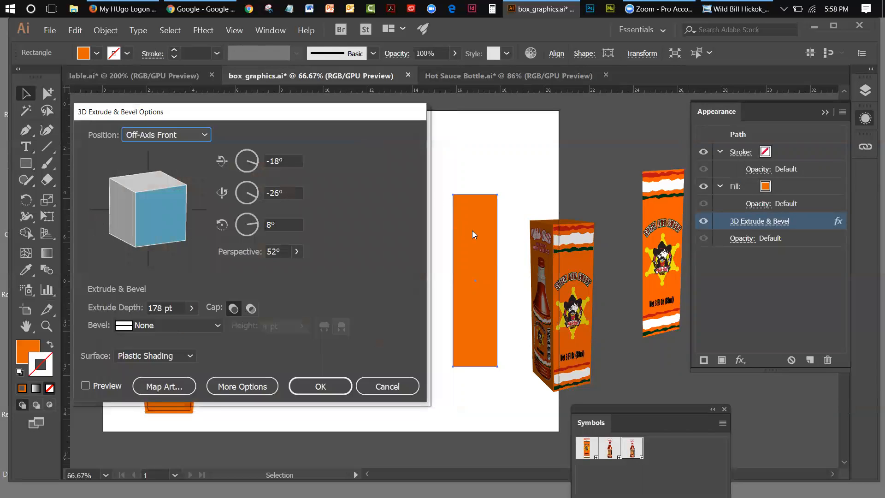
pyautogui.click(85, 385)
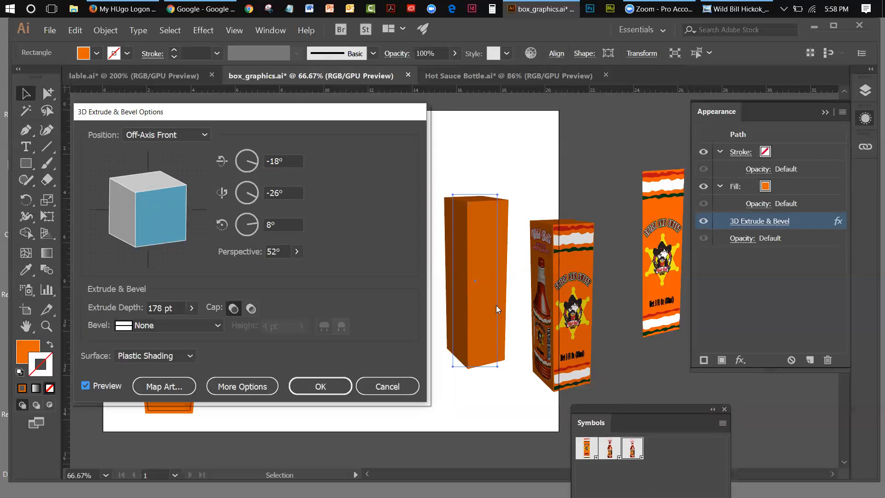
# Open Map Art for the plain box and step through all six surfaces to identify each face, returning to surface 1.
pyautogui.click(177, 385)
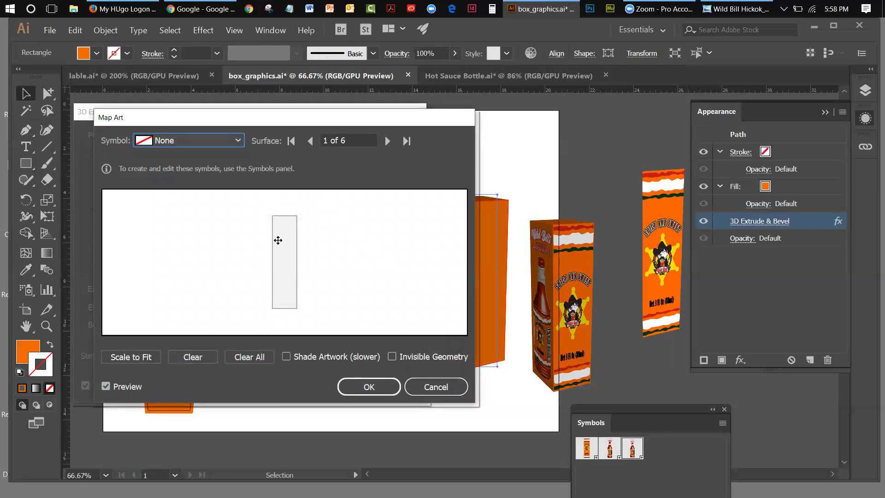
pyautogui.moveTo(308, 119); pyautogui.dragTo(270, 120)
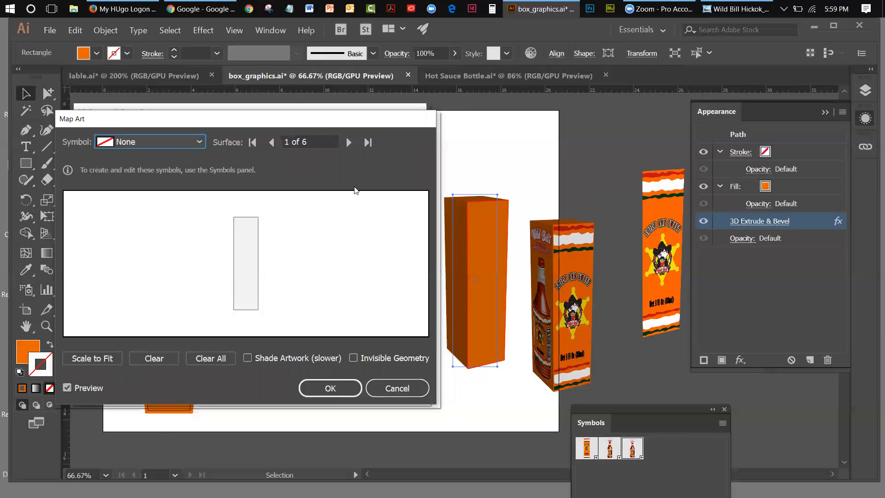
pyautogui.click(348, 142)
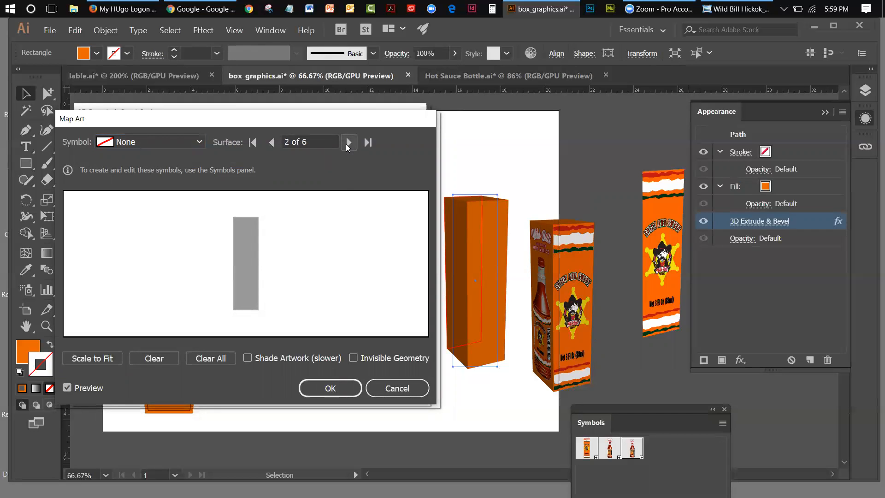
pyautogui.click(348, 143)
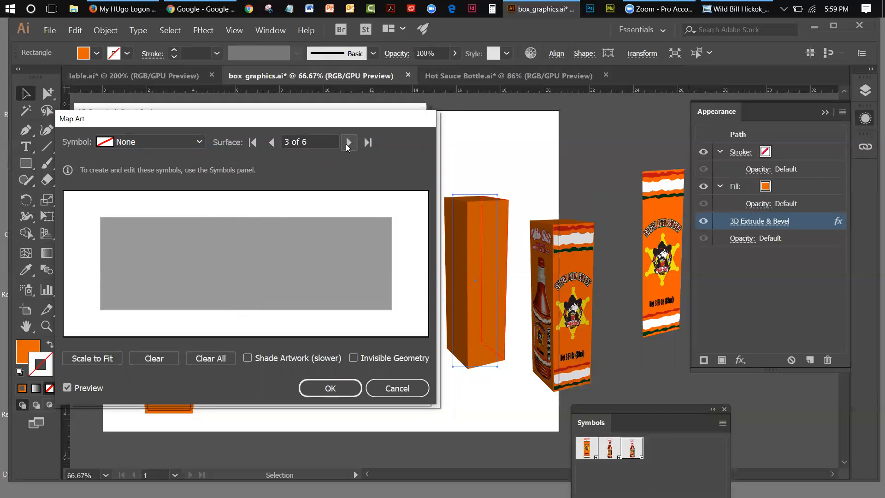
pyautogui.click(348, 142)
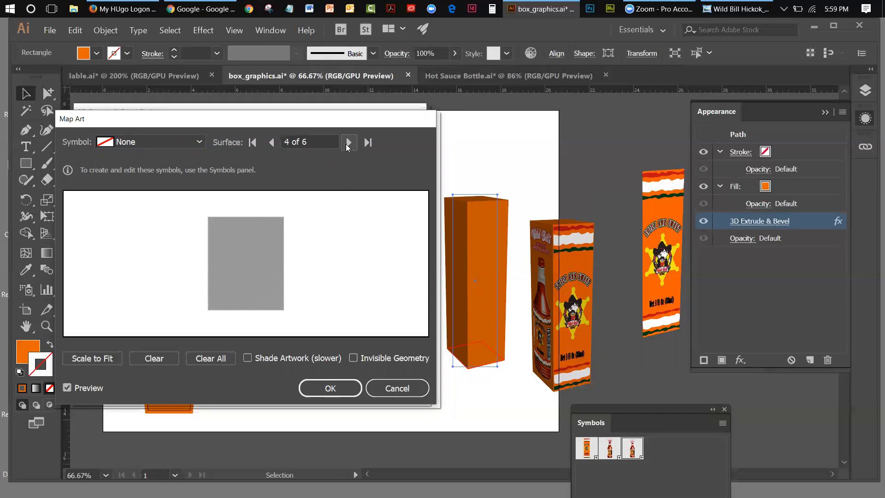
pyautogui.click(348, 143)
pyautogui.click(348, 142)
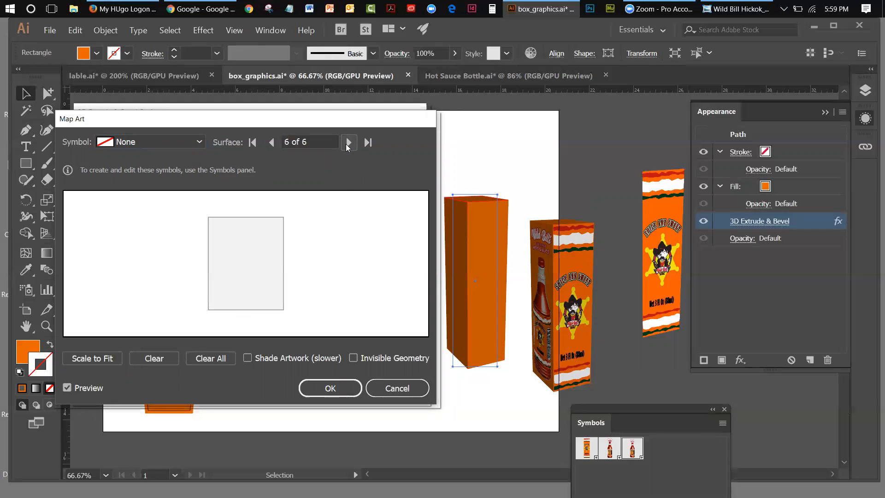
pyautogui.click(348, 142)
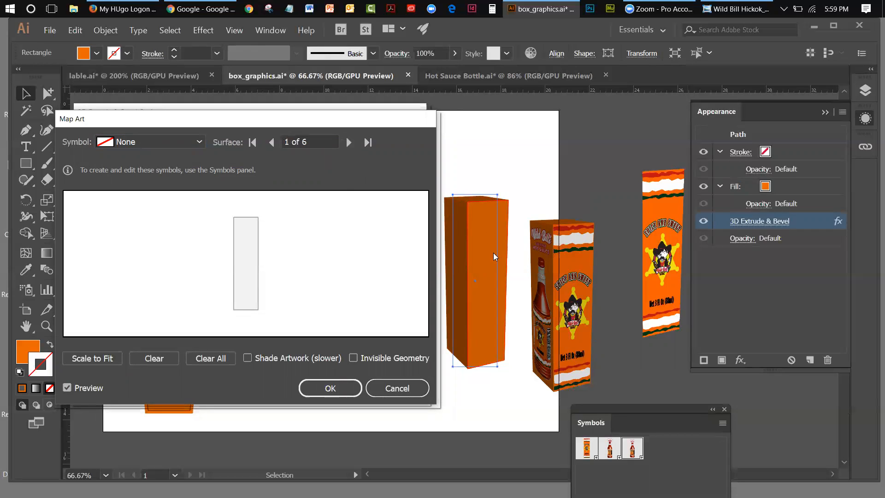
# Map the Side_alt symbol onto surface 1 of the box, and apply the artwork mapping and 3D settings.
pyautogui.click(199, 142)
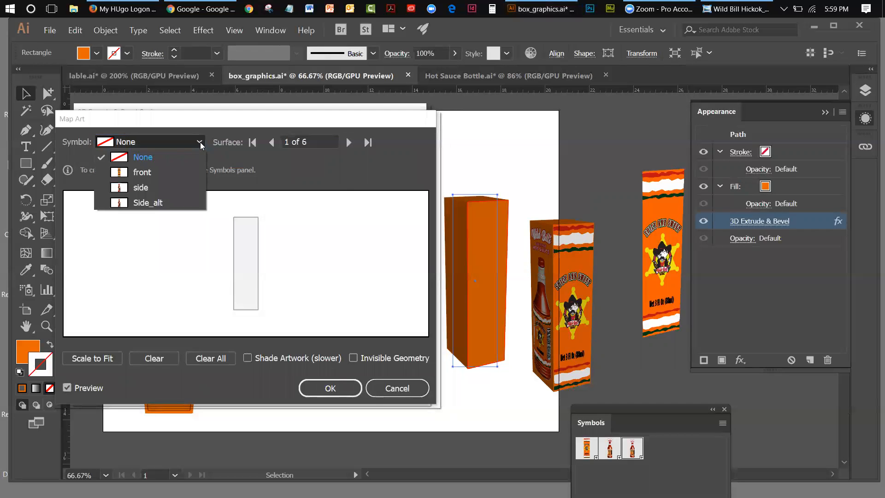
pyautogui.click(148, 204)
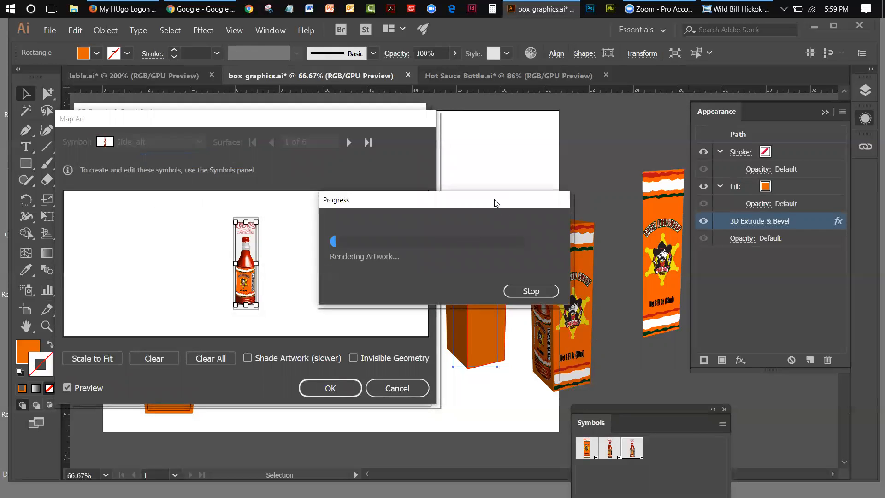
pyautogui.moveTo(493, 200); pyautogui.dragTo(147, 203)
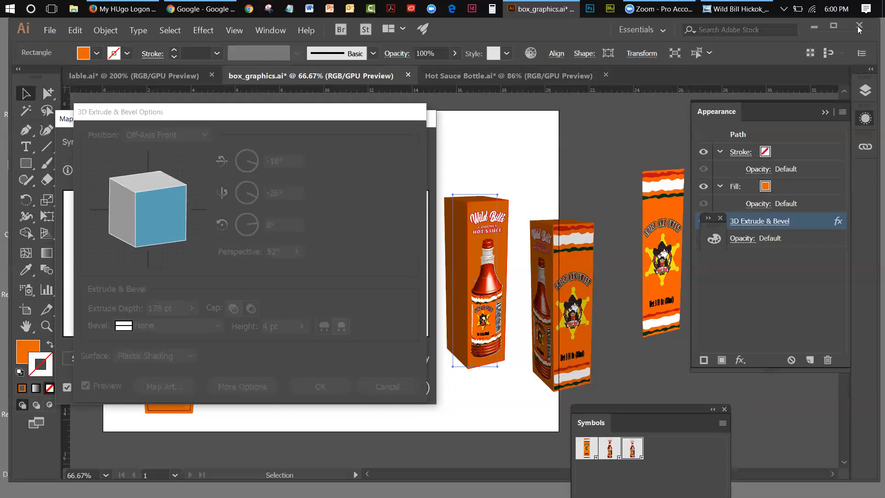
pyautogui.click(543, 13)
pyautogui.rightClick(543, 13)
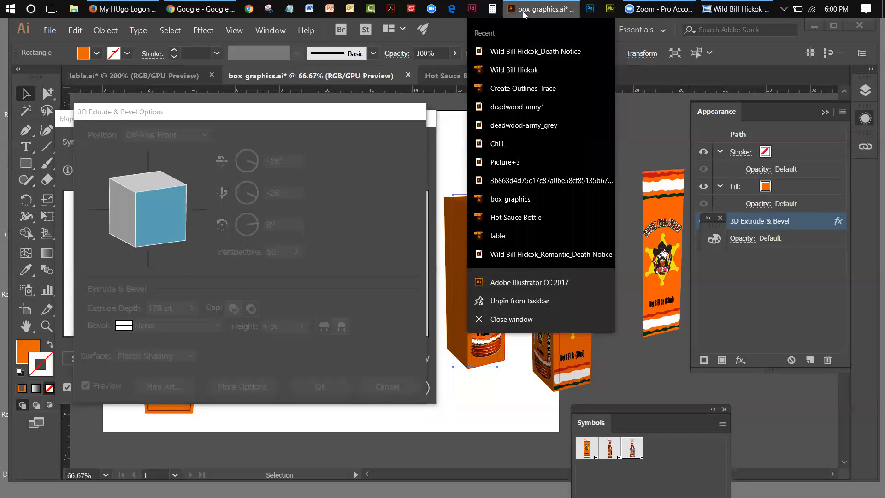
pyautogui.click(56, 29)
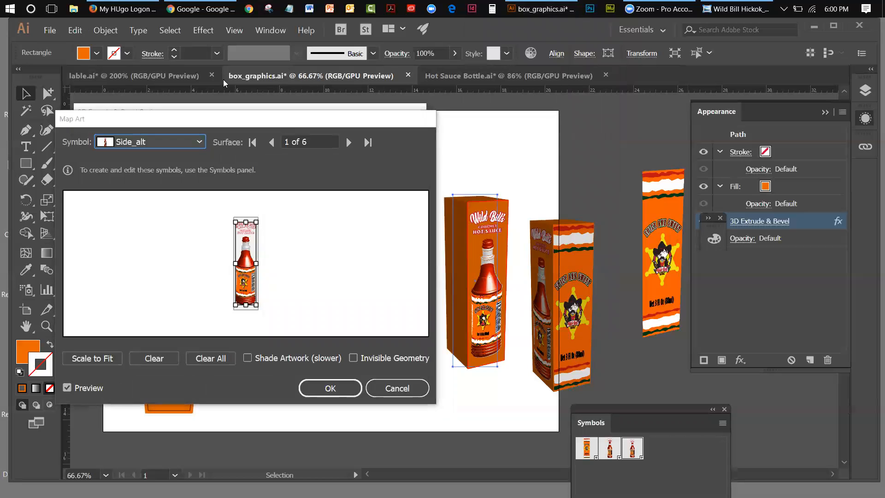
pyautogui.click(341, 387)
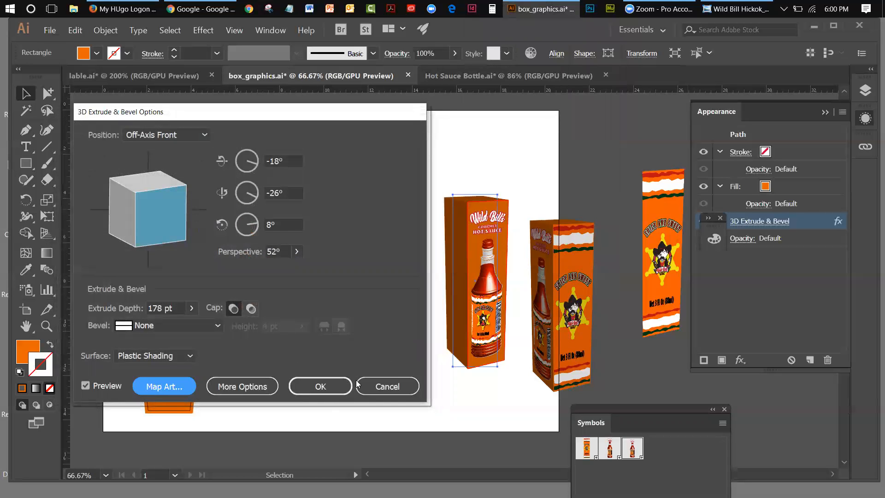
pyautogui.click(344, 385)
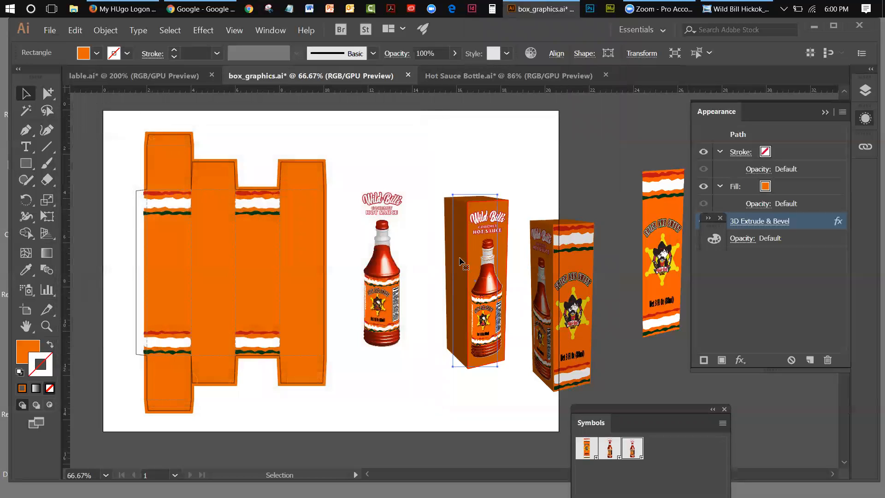
# Reopen the 3D Extrude & Bevel options of the box mapped with the bottle artwork, preview it and accept the settings.
pyautogui.click(419, 172)
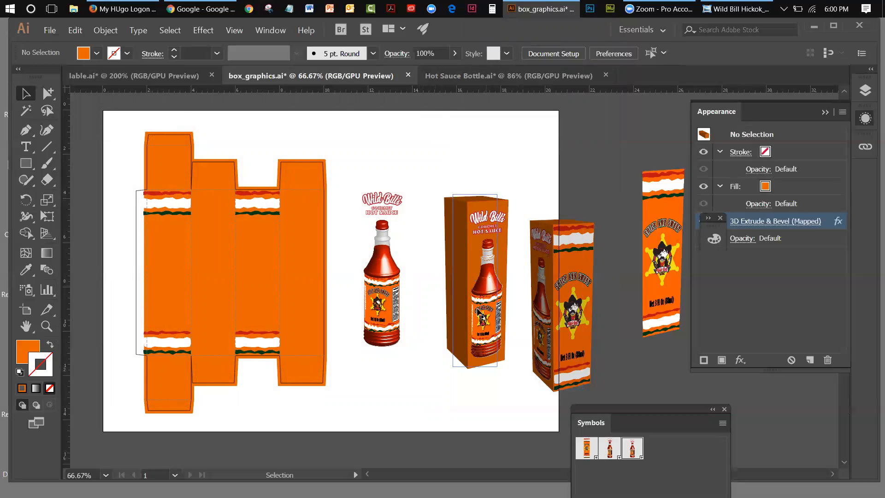
pyautogui.click(493, 272)
pyautogui.click(768, 221)
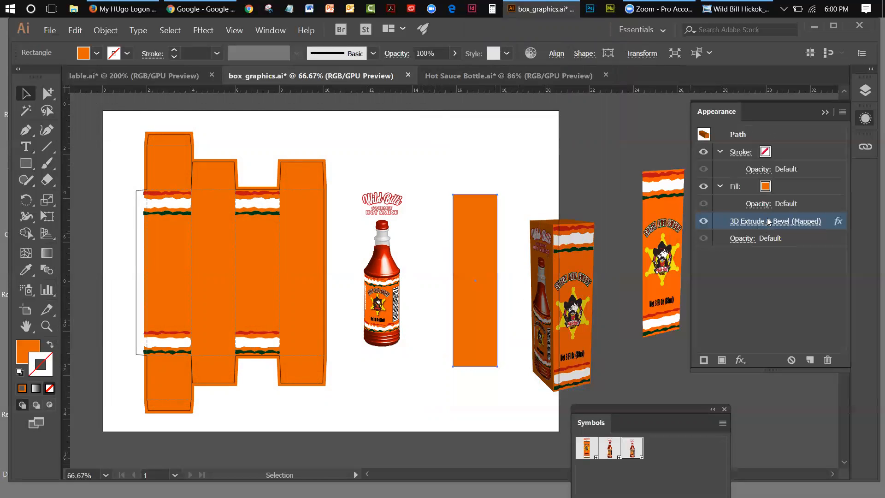
pyautogui.click(87, 385)
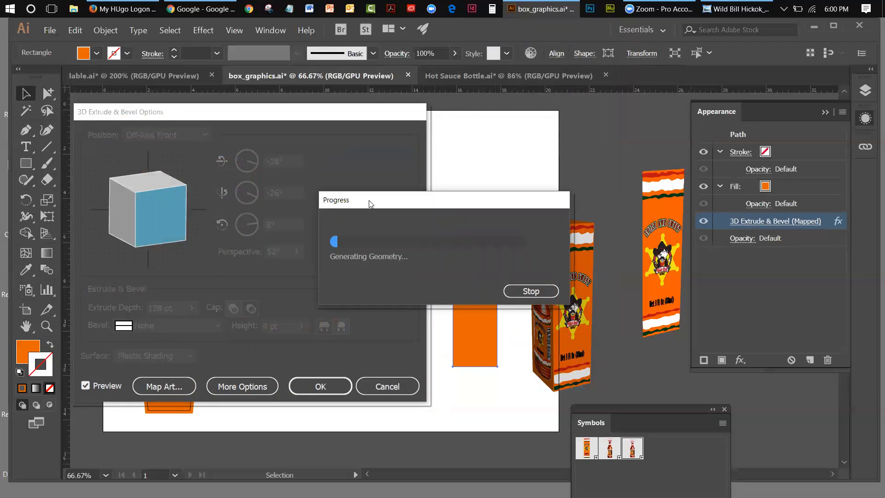
pyautogui.moveTo(369, 203); pyautogui.dragTo(666, 143)
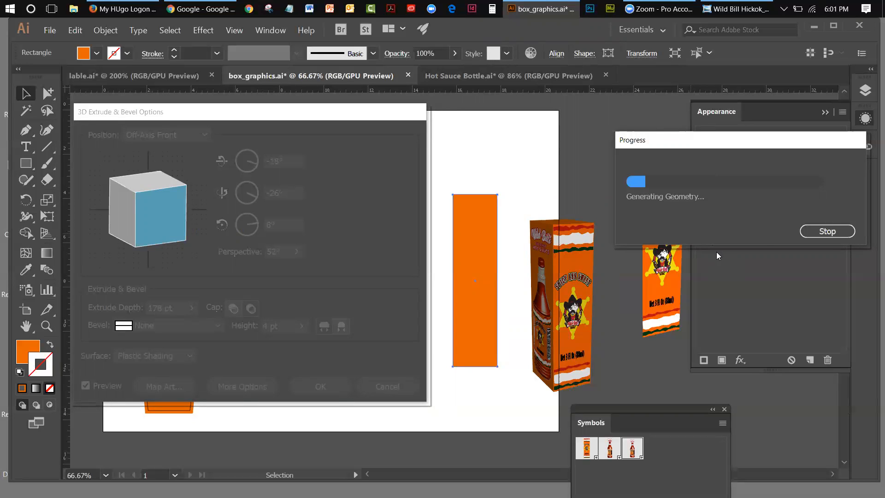
pyautogui.click(816, 233)
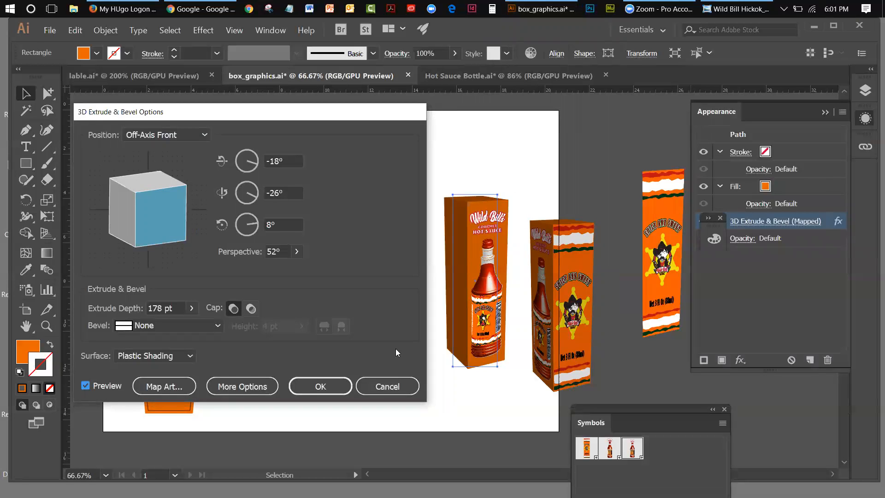
pyautogui.click(320, 387)
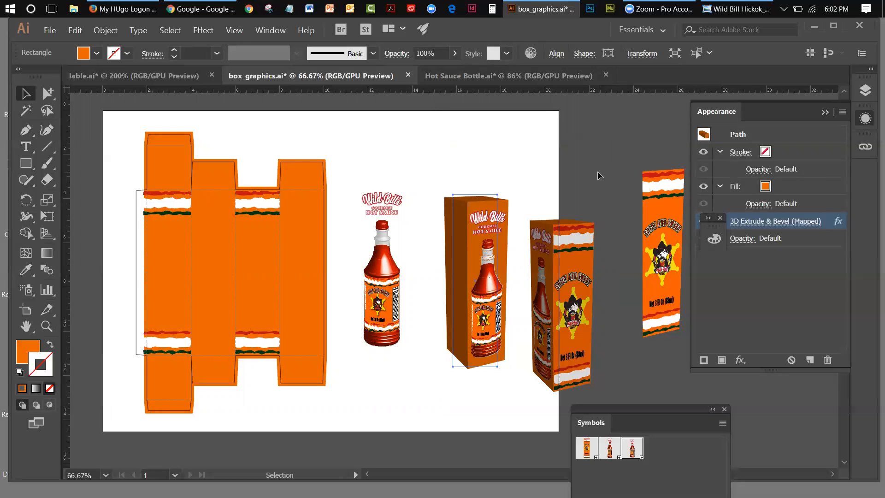
# Close box_graphics.ai without saving its changes and collapse the expanded appearance settings in the Hot Sauce Bottle document.
pyautogui.click(407, 76)
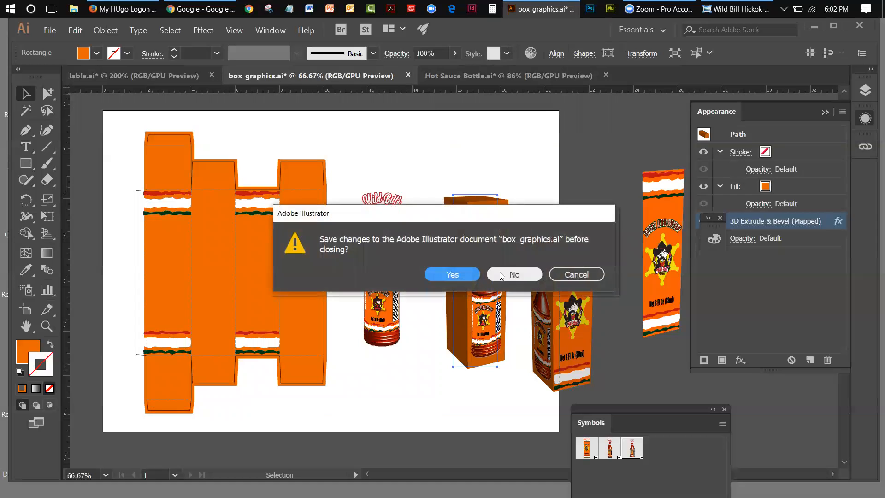
pyautogui.click(501, 275)
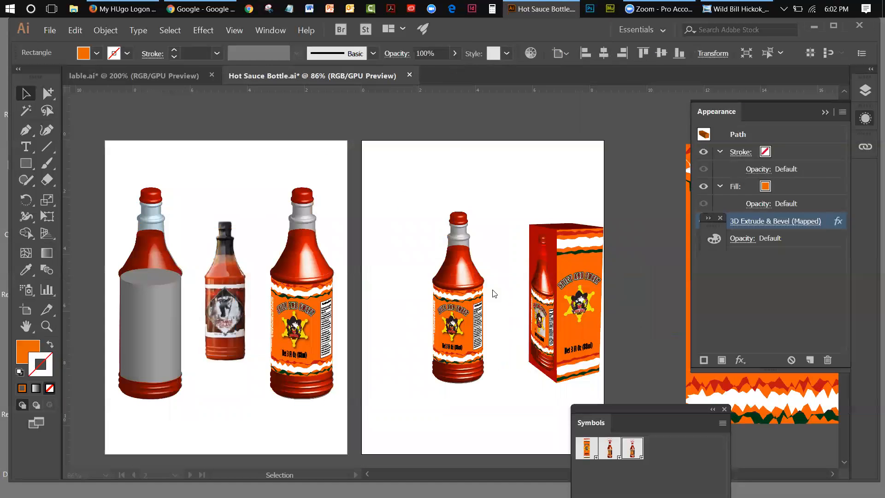
pyautogui.click(735, 111)
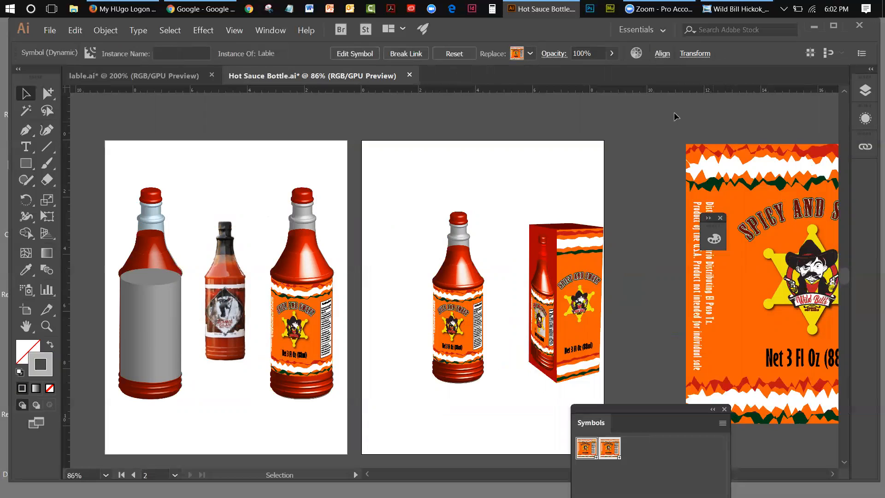
# Dock the Symbols panel and hide the 3D Revolve effect on all paths of the bottle with the blank grey label.
pyautogui.moveTo(159, 165); pyautogui.dragTo(177, 422)
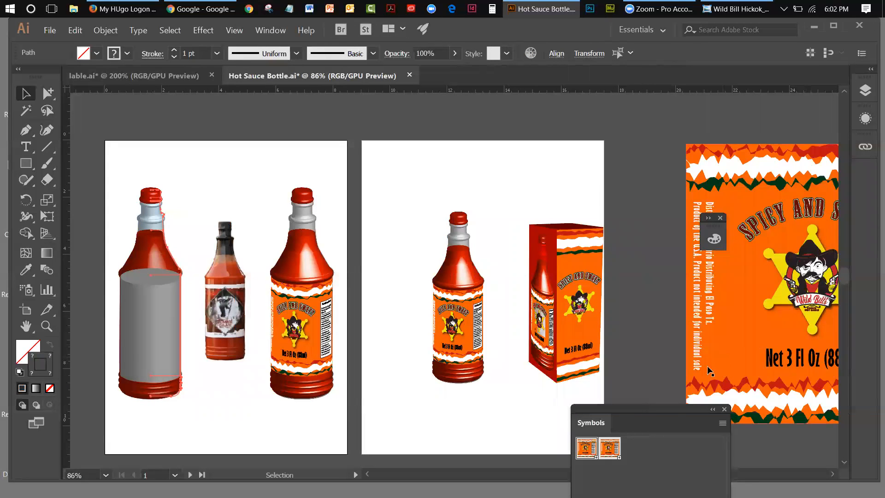
pyautogui.moveTo(667, 410); pyautogui.dragTo(811, 194)
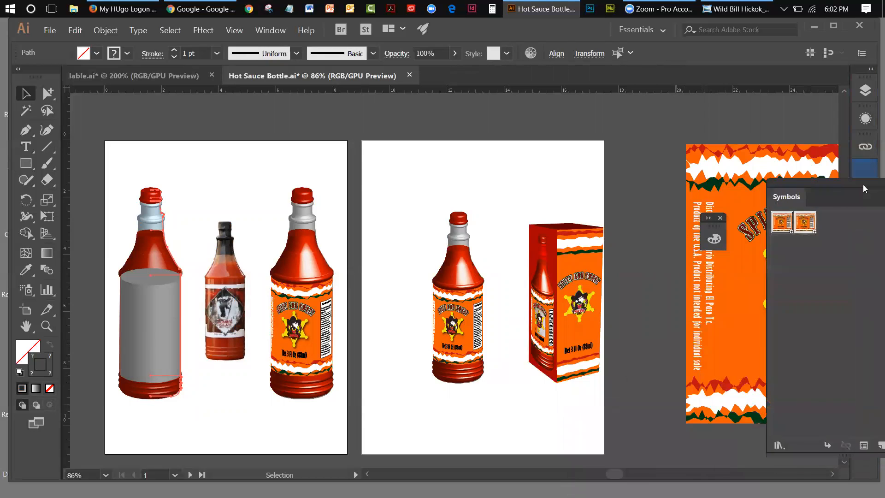
pyautogui.click(270, 31)
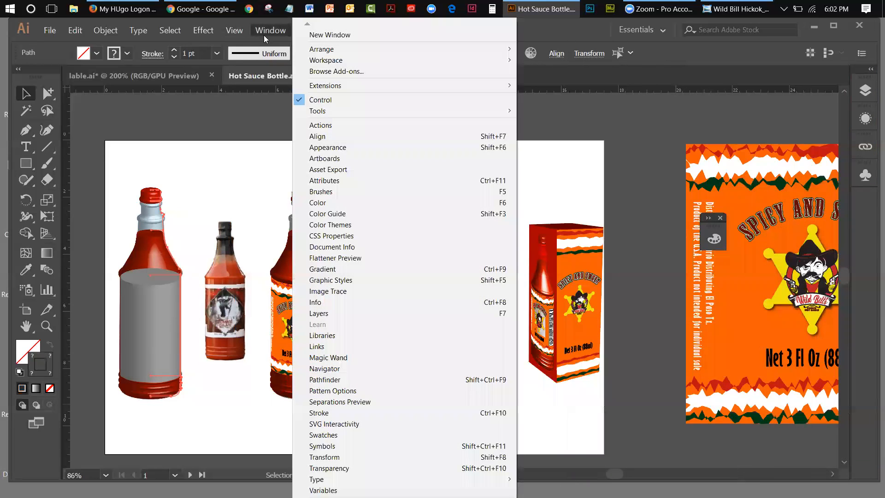
pyautogui.click(318, 148)
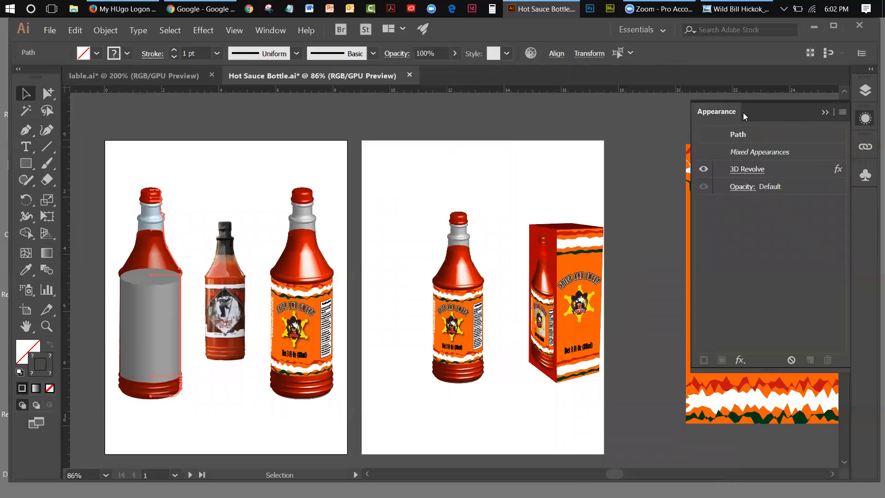
pyautogui.click(826, 113)
pyautogui.click(860, 119)
pyautogui.click(704, 172)
pyautogui.click(704, 170)
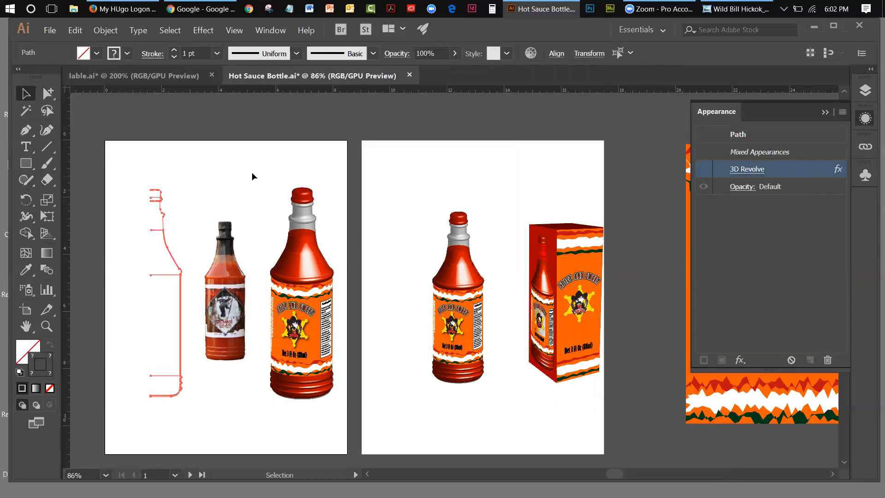
pyautogui.click(232, 169)
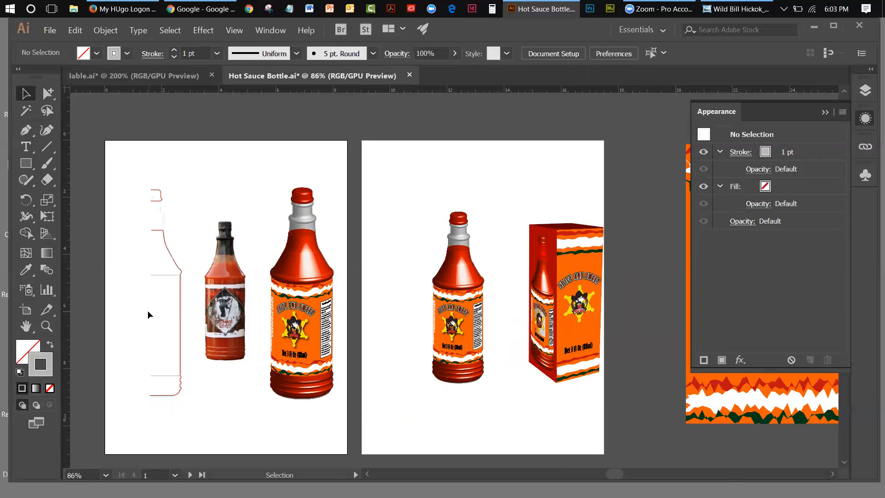
# Separate the exposed bottle profile by moving the grey label path right, the red sauce path left and the pale blue glass path right.
pyautogui.click(46, 327)
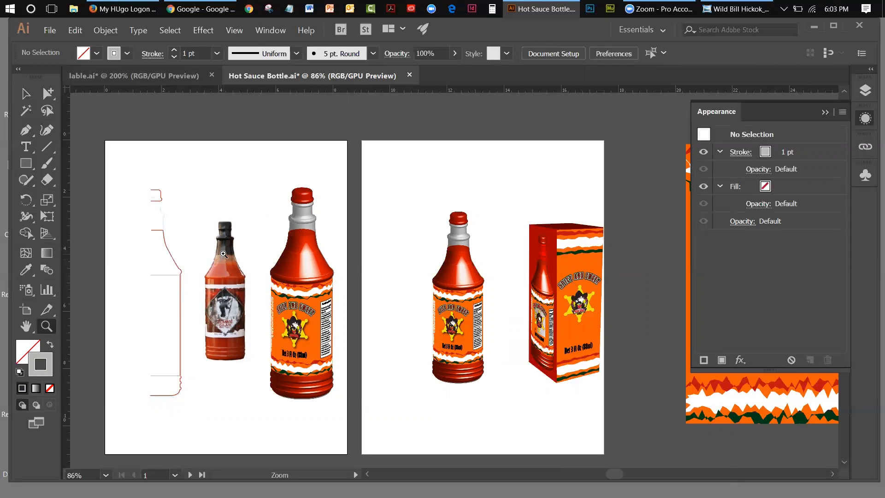
pyautogui.click(230, 232)
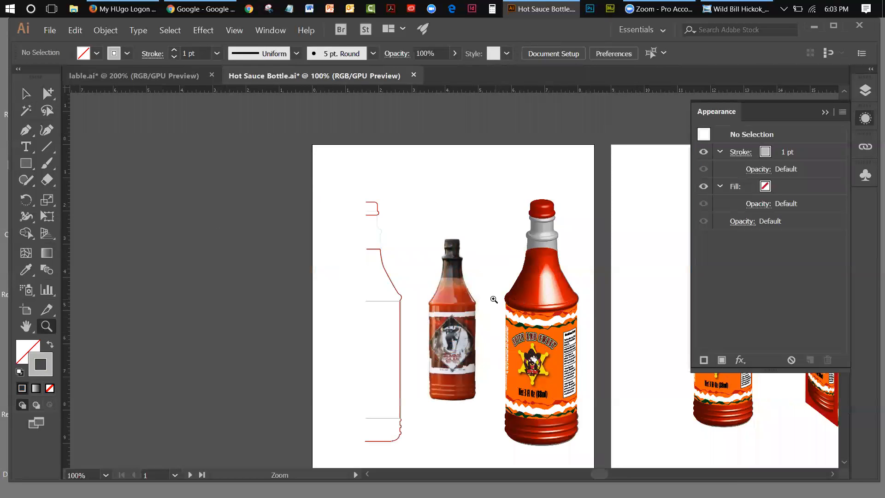
pyautogui.click(453, 310)
pyautogui.click(454, 296)
pyautogui.click(825, 112)
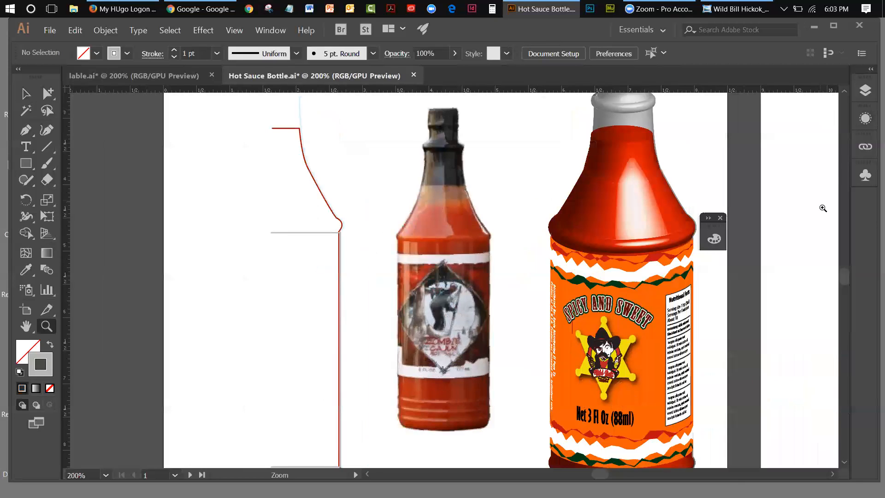
pyautogui.click(846, 90)
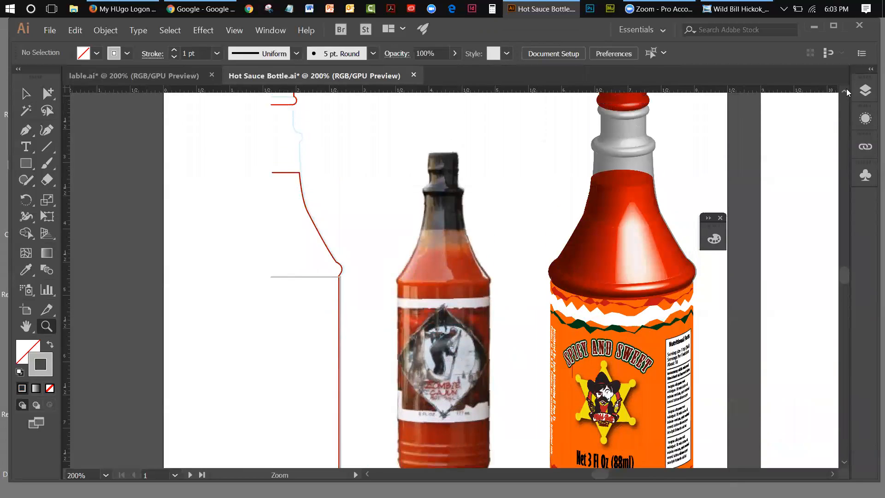
pyautogui.click(25, 93)
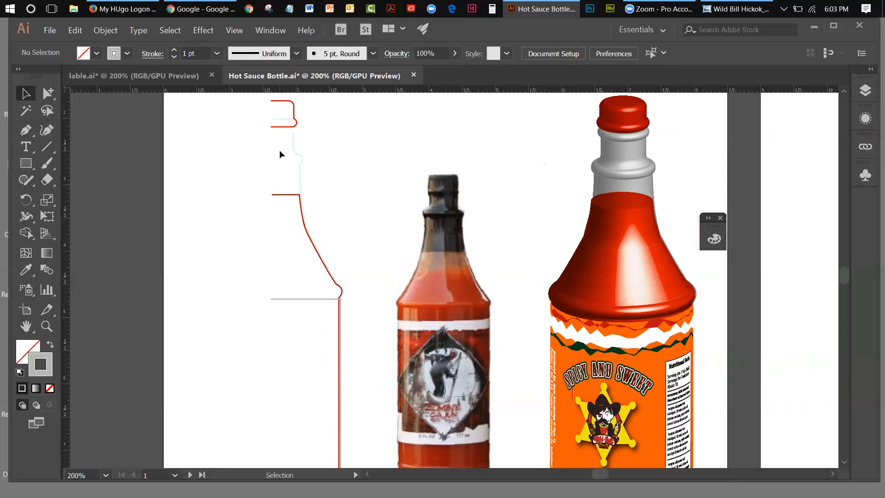
pyautogui.moveTo(297, 299); pyautogui.dragTo(317, 300)
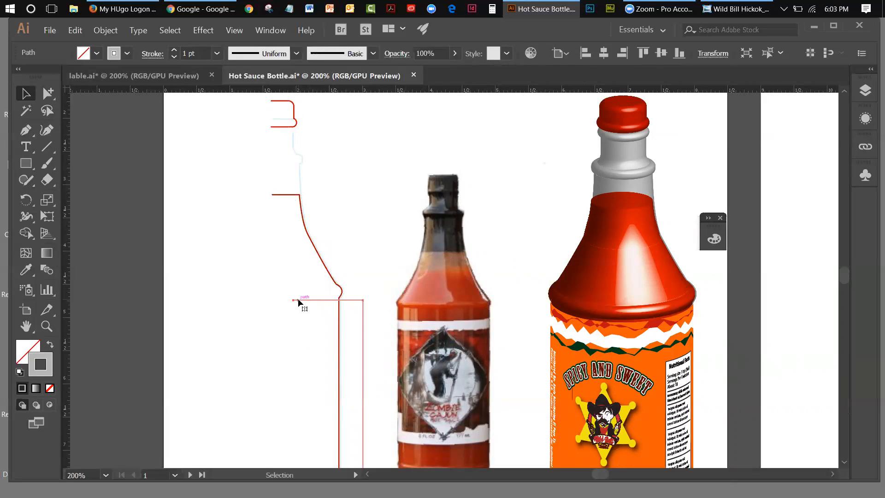
pyautogui.click(293, 317)
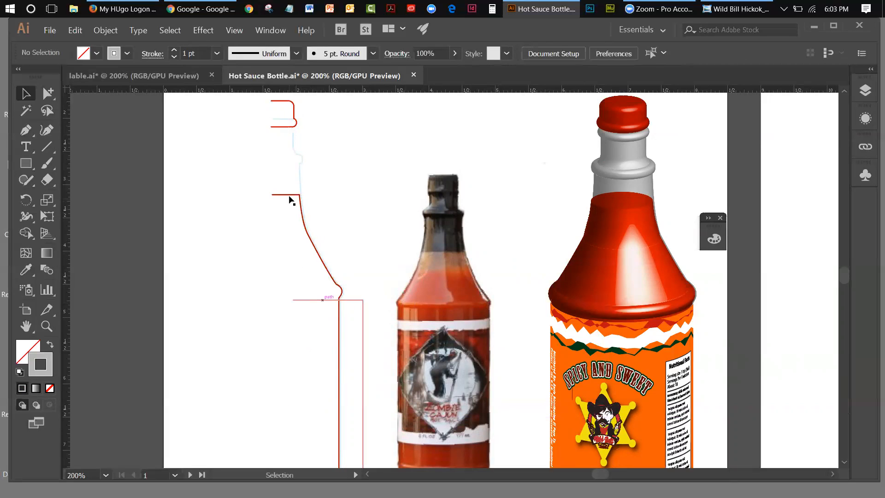
pyautogui.moveTo(289, 196); pyautogui.dragTo(254, 206)
pyautogui.click(302, 176)
pyautogui.moveTo(298, 182); pyautogui.dragTo(311, 182)
pyautogui.click(343, 214)
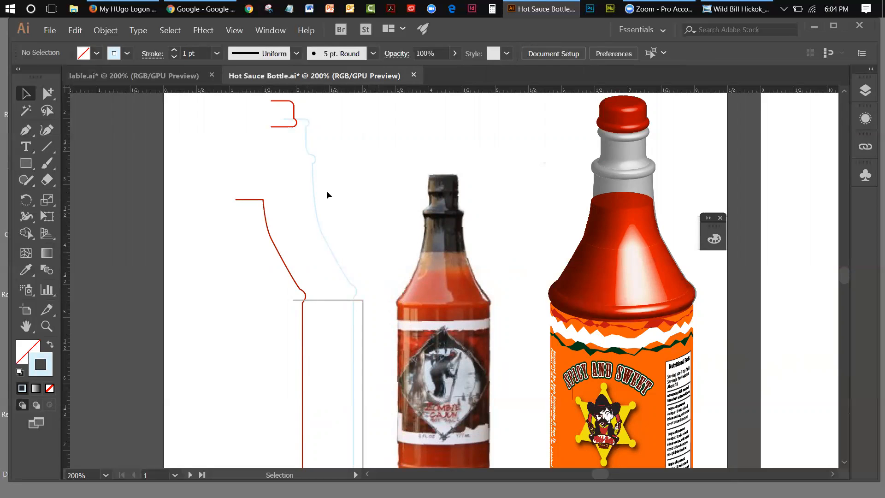
# Undo the three moves of the bottle profile paths.
pyautogui.click(77, 31)
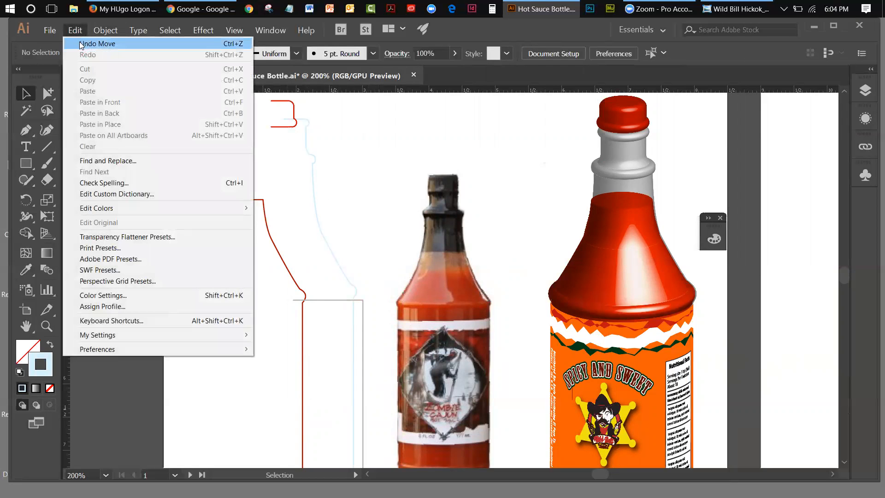
pyautogui.click(95, 43)
pyautogui.click(75, 30)
pyautogui.click(83, 42)
pyautogui.click(75, 31)
pyautogui.click(82, 43)
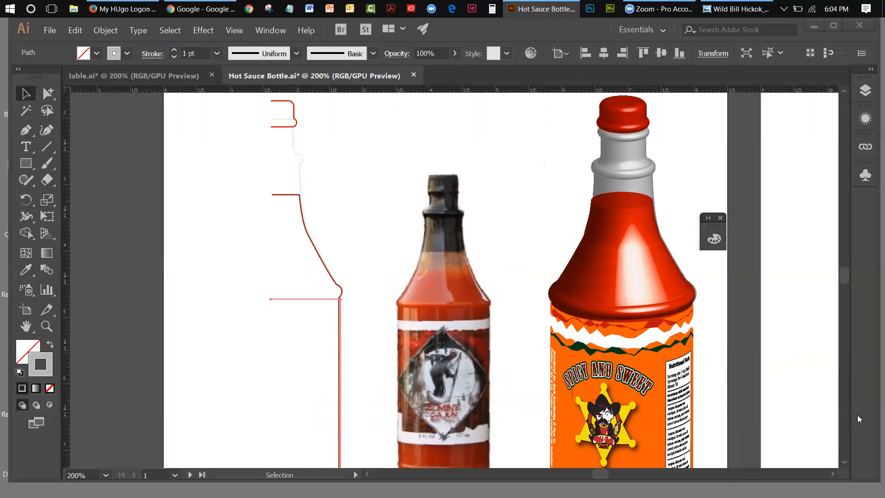
# Place a vertical ruler guide through the centre of the reference bottle photo and show the document's guides.
pyautogui.scroll(-3, 844, 458)
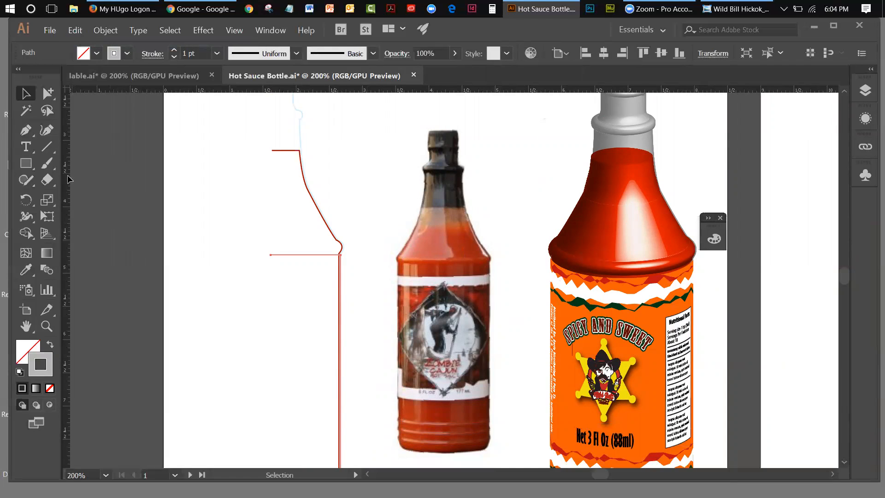
pyautogui.moveTo(68, 179); pyautogui.dragTo(68, 180)
pyautogui.moveTo(64, 253); pyautogui.dragTo(444, 286)
pyautogui.click(231, 31)
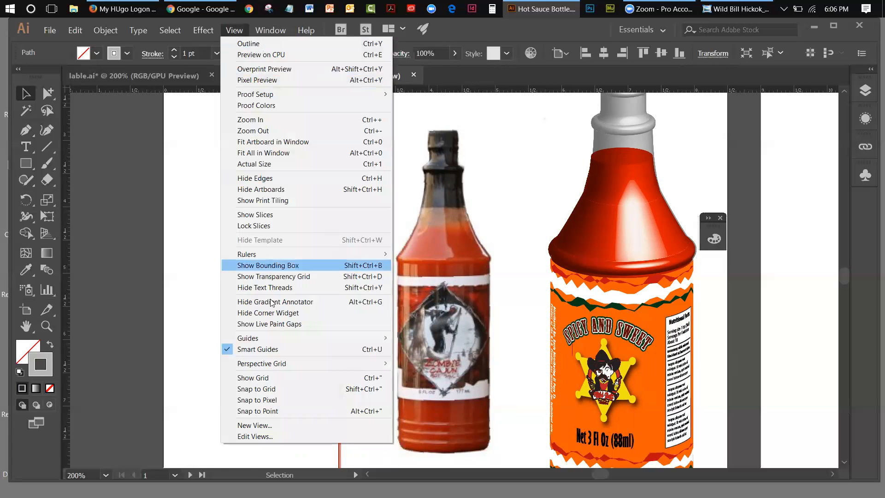
pyautogui.moveTo(303, 341)
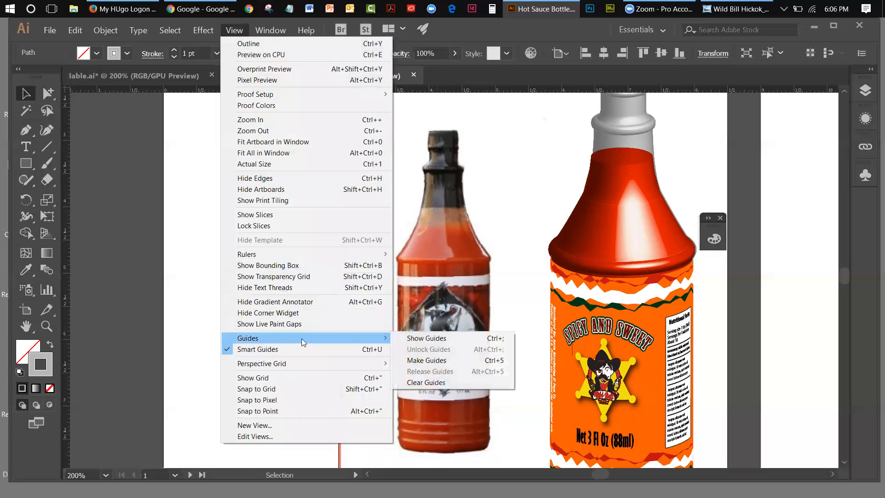
pyautogui.click(407, 339)
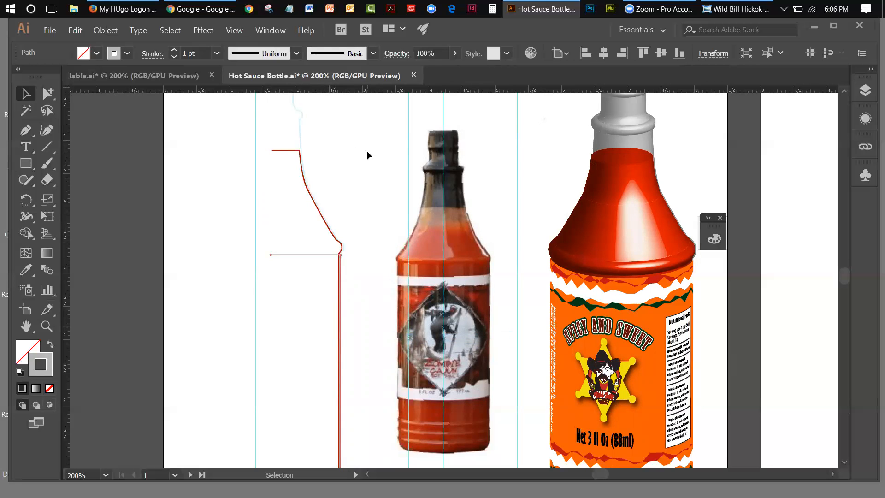
pyautogui.click(381, 145)
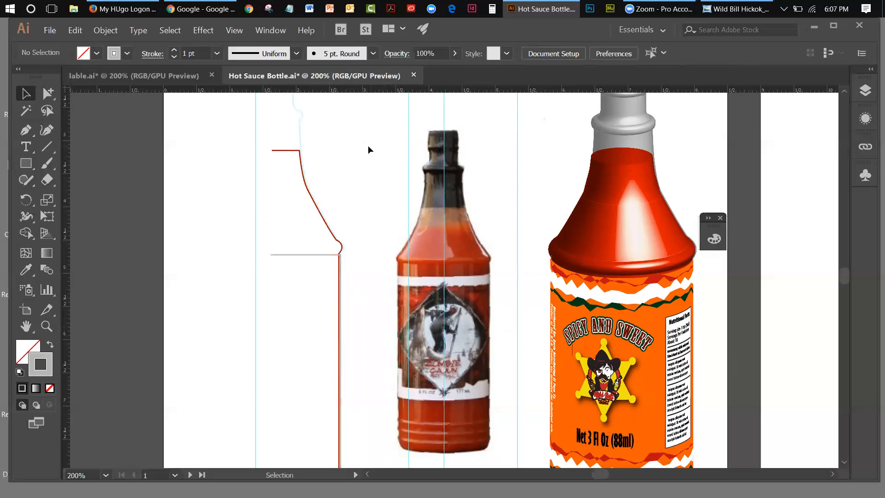
# Unlock the guides and the original layer to delete the vertical guide near the reference bottle's left edge.
pyautogui.click(241, 36)
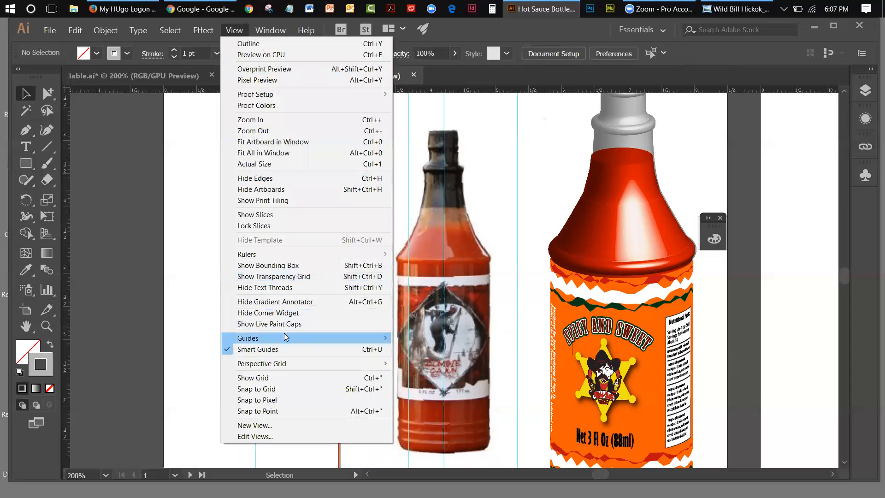
pyautogui.moveTo(284, 338)
pyautogui.click(406, 348)
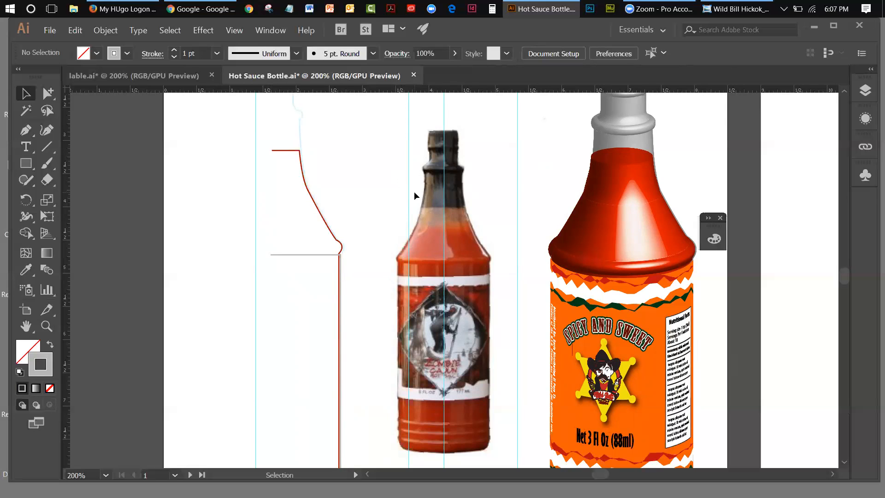
pyautogui.click(865, 90)
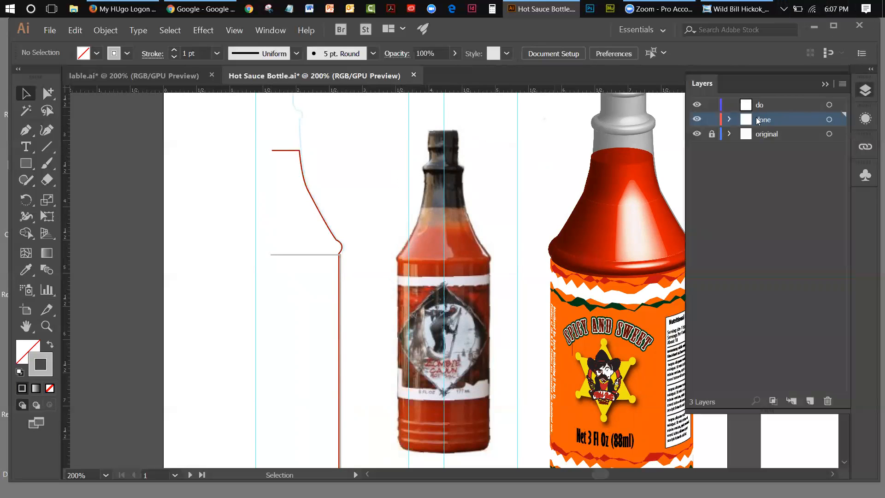
pyautogui.click(713, 134)
pyautogui.click(408, 139)
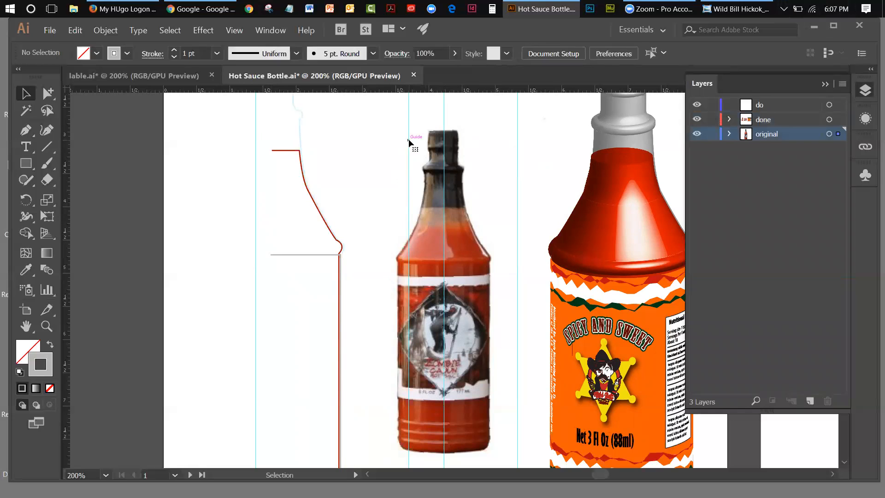
pyautogui.press('Delete')
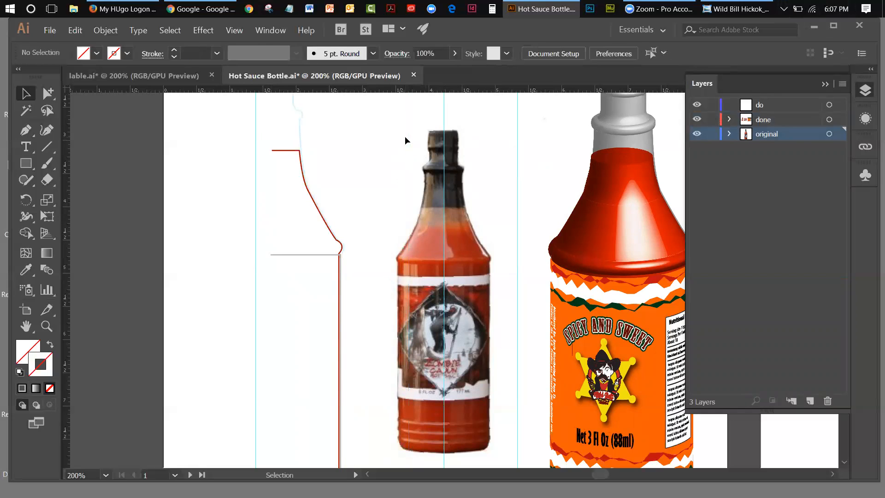
# Delete the vertical guide just beyond the reference bottle's right edge and lock the original layer.
pyautogui.click(518, 160)
pyautogui.press('Delete')
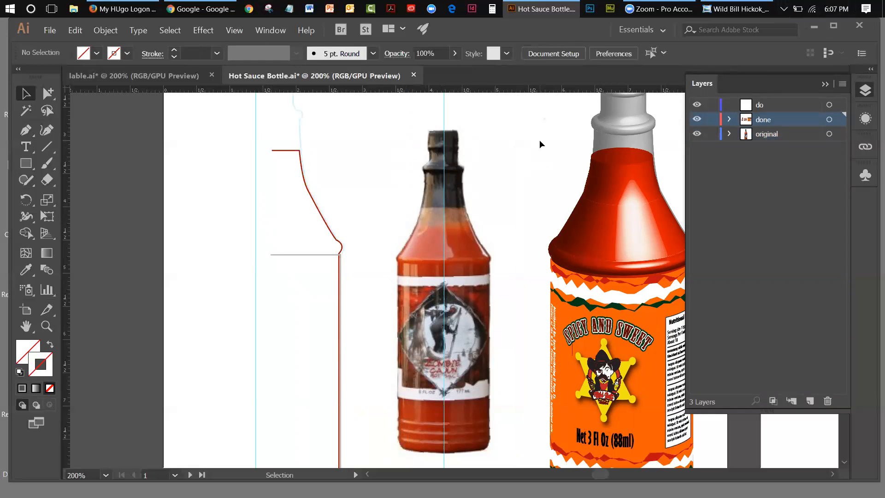
pyautogui.click(444, 109)
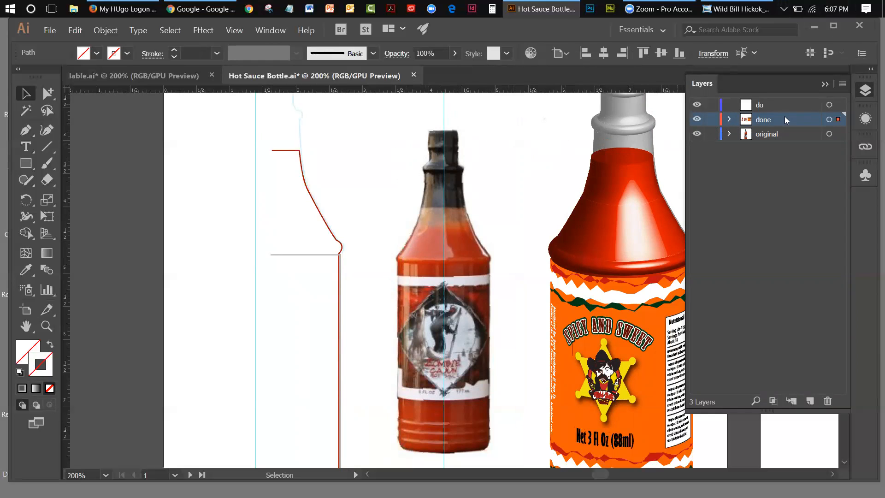
pyautogui.click(836, 134)
pyautogui.click(712, 134)
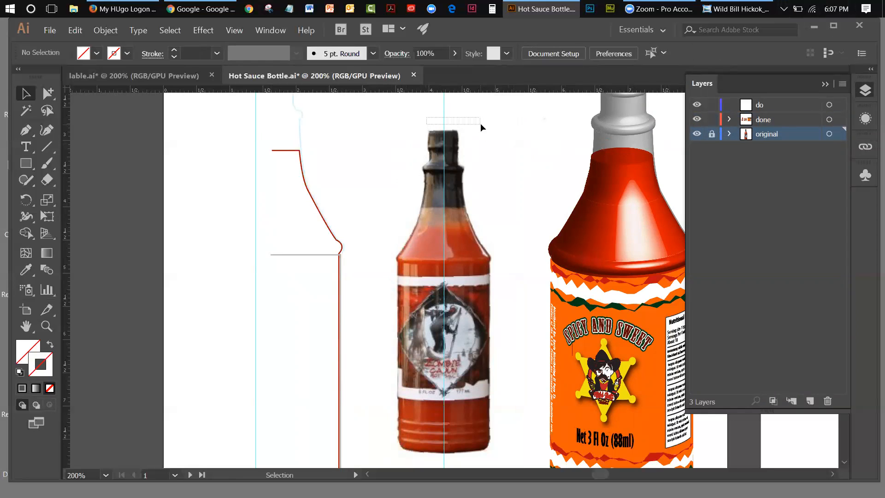
# Make the do layer active and hide the done layer.
pyautogui.moveTo(480, 123); pyautogui.dragTo(479, 122)
pyautogui.click(776, 111)
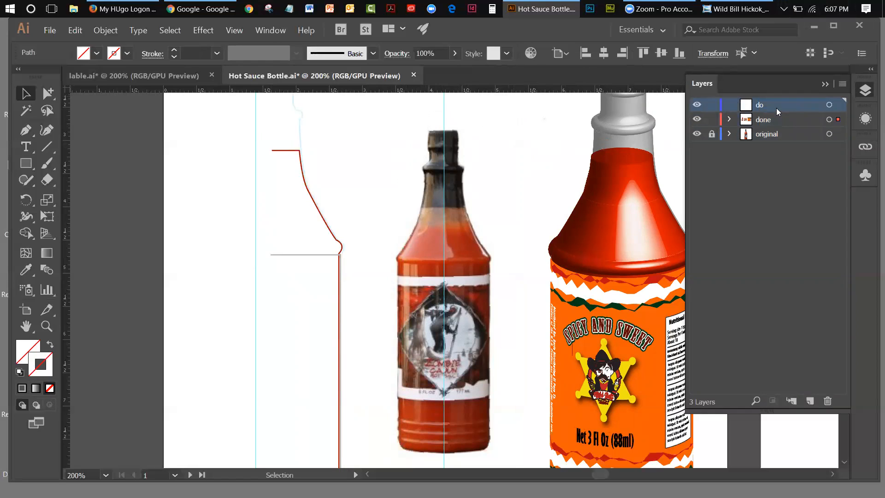
pyautogui.click(696, 120)
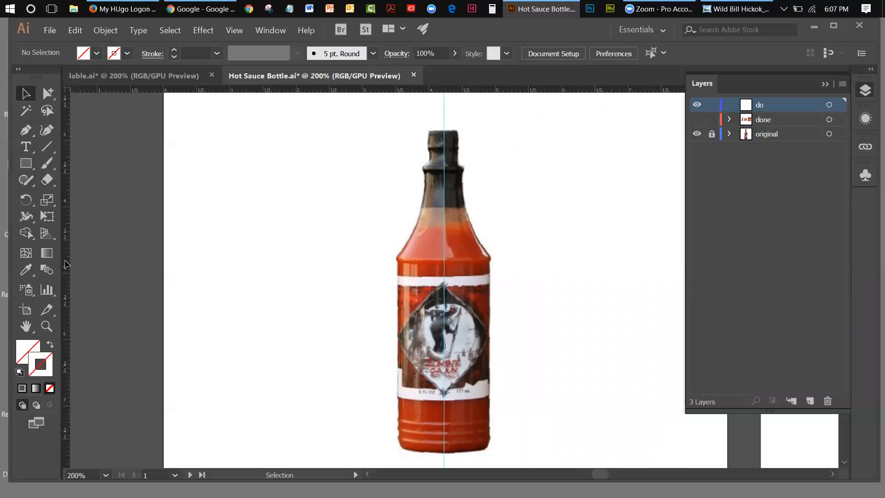
# Tear off the shape tools as a floating toolbar beside the bottle cap and activate the Rounded Rectangle tool.
pyautogui.click(46, 326)
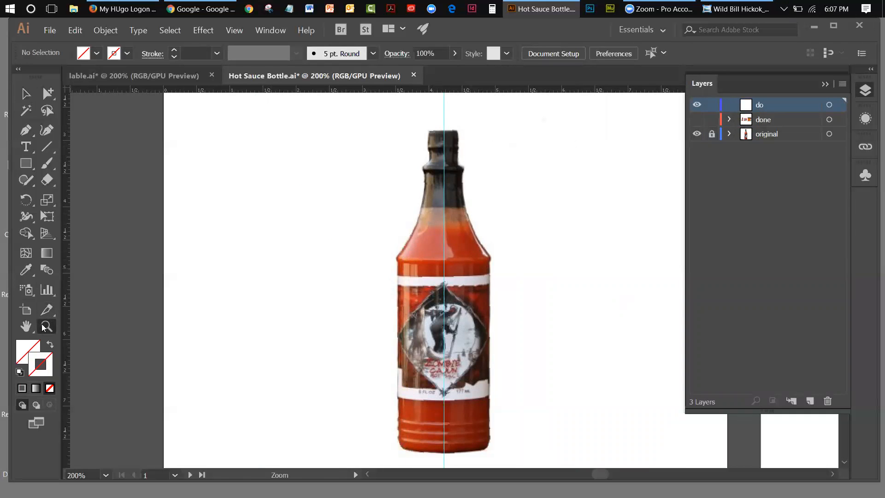
pyautogui.click(448, 144)
pyautogui.click(460, 284)
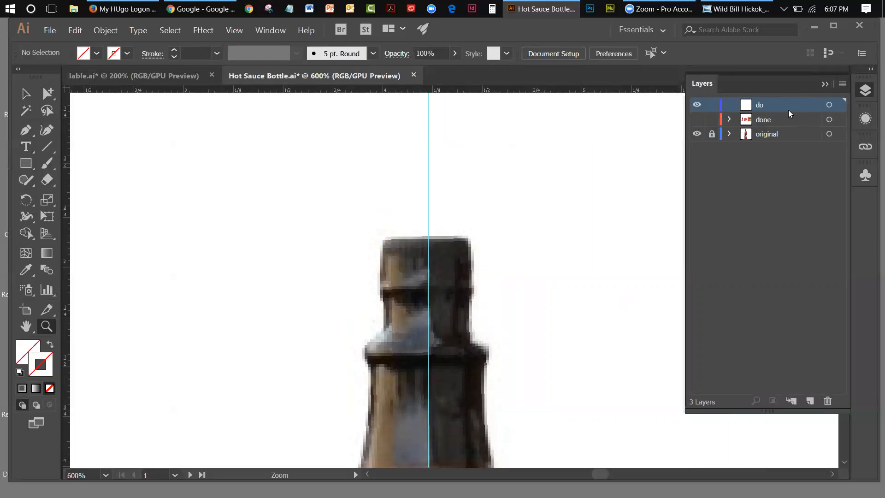
pyautogui.click(823, 85)
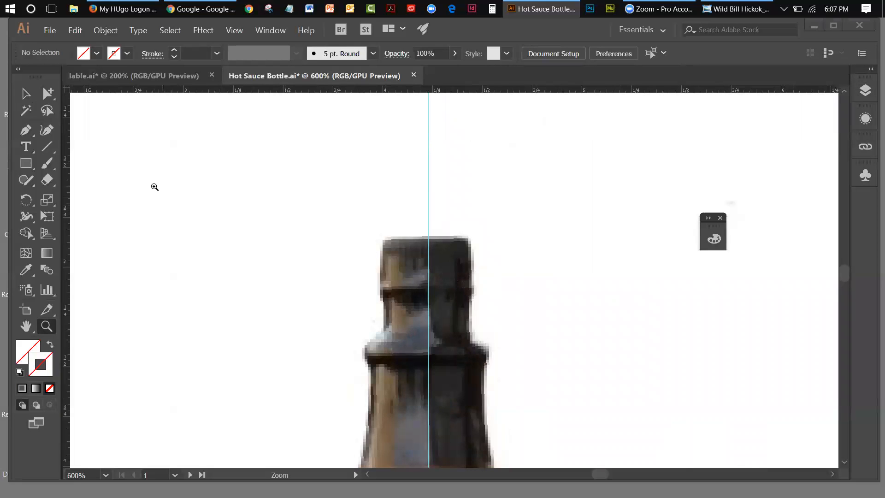
pyautogui.click(32, 162)
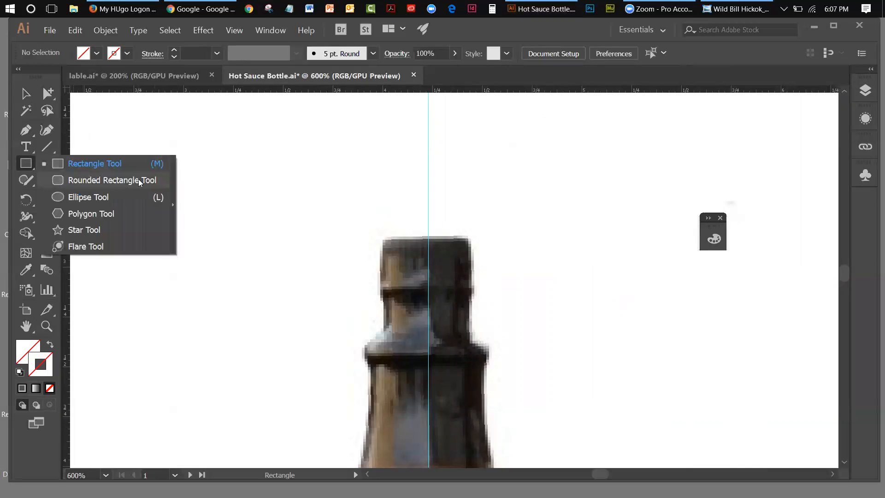
pyautogui.moveTo(72, 170); pyautogui.dragTo(574, 149)
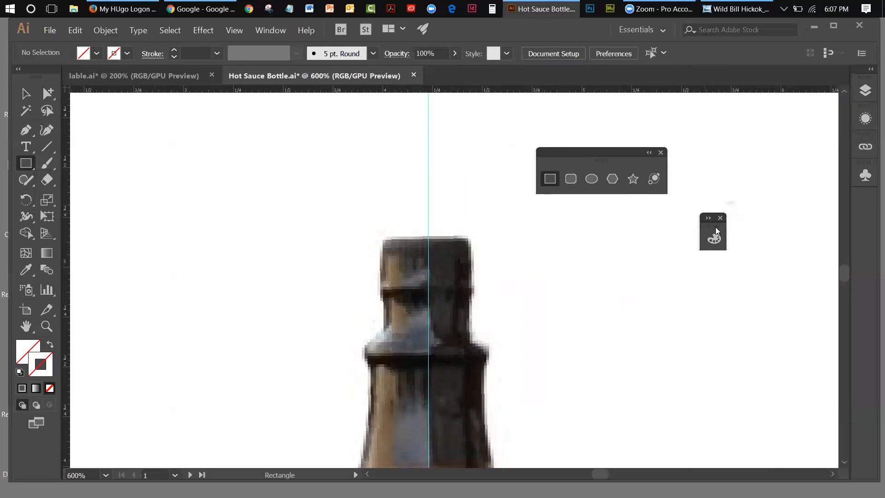
pyautogui.moveTo(716, 227); pyautogui.dragTo(763, 186)
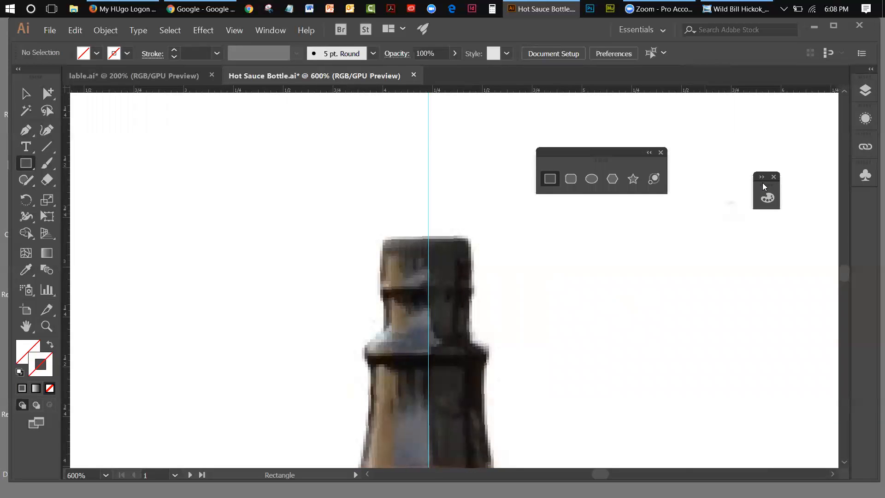
pyautogui.click(570, 180)
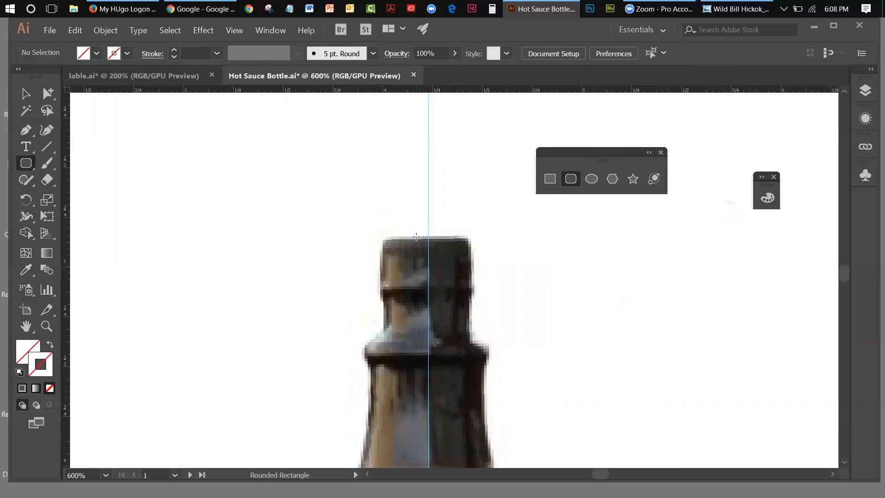
# Draw a rounded rectangle about 0.27 in wide over the right part of the bottle's cap, adjusting its corner radius.
pyautogui.moveTo(416, 236); pyautogui.dragTo(471, 284)
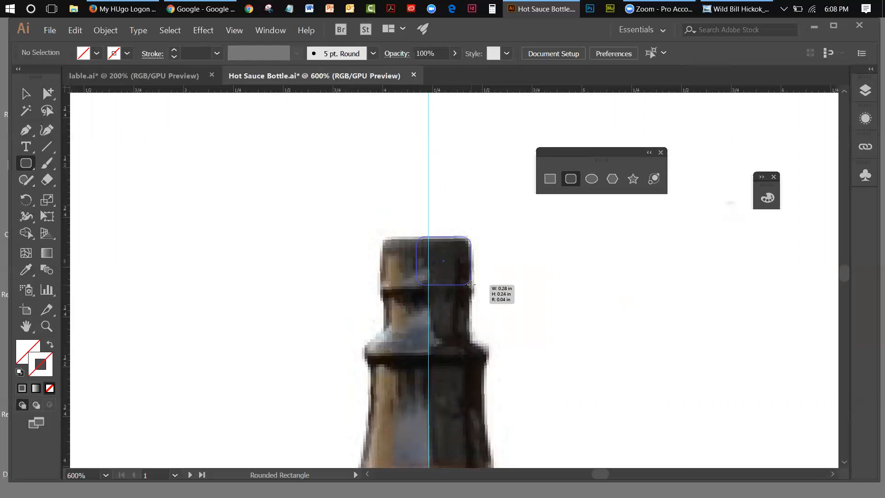
pyautogui.press('Down')
pyautogui.moveTo(471, 284); pyautogui.dragTo(473, 284)
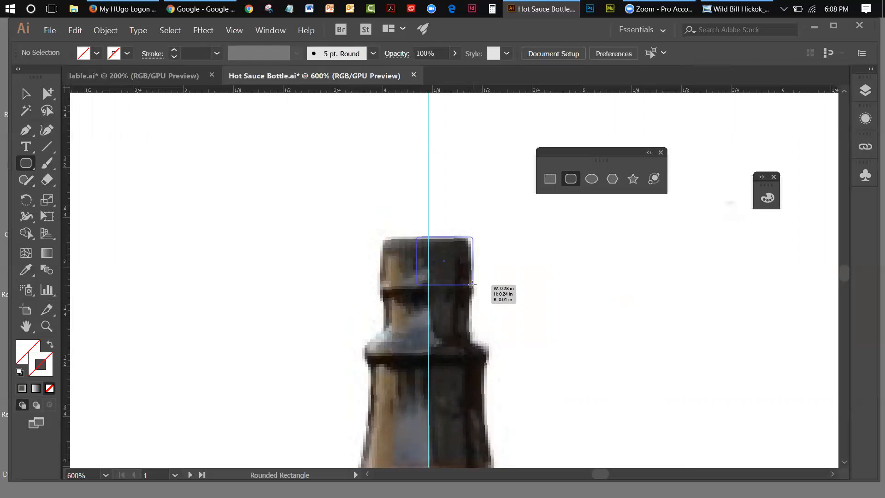
pyautogui.moveTo(473, 284); pyautogui.dragTo(473, 285)
pyautogui.press('Down')
pyautogui.moveTo(472, 284); pyautogui.dragTo(470, 287)
pyautogui.press('Up')
pyautogui.press('Up')
pyautogui.press('Up')
pyautogui.press('Left')
pyautogui.press('Up')
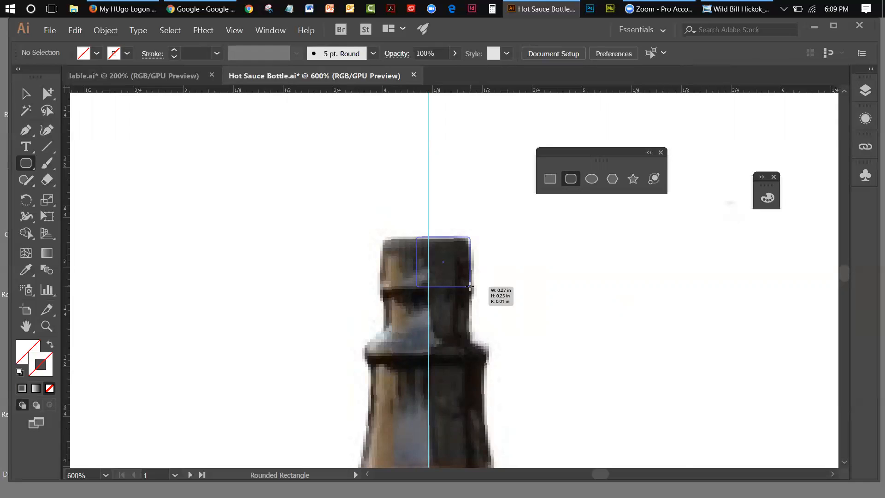
pyautogui.moveTo(468, 286); pyautogui.dragTo(469, 286)
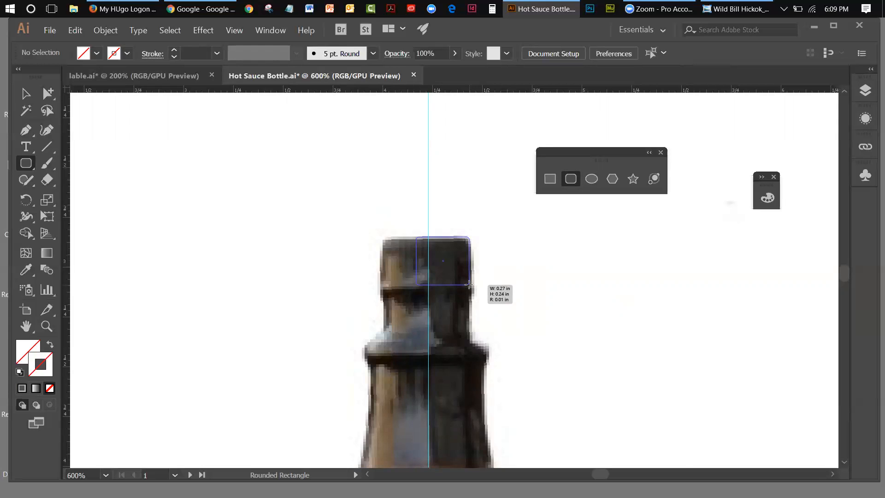
pyautogui.moveTo(469, 285); pyautogui.dragTo(470, 289)
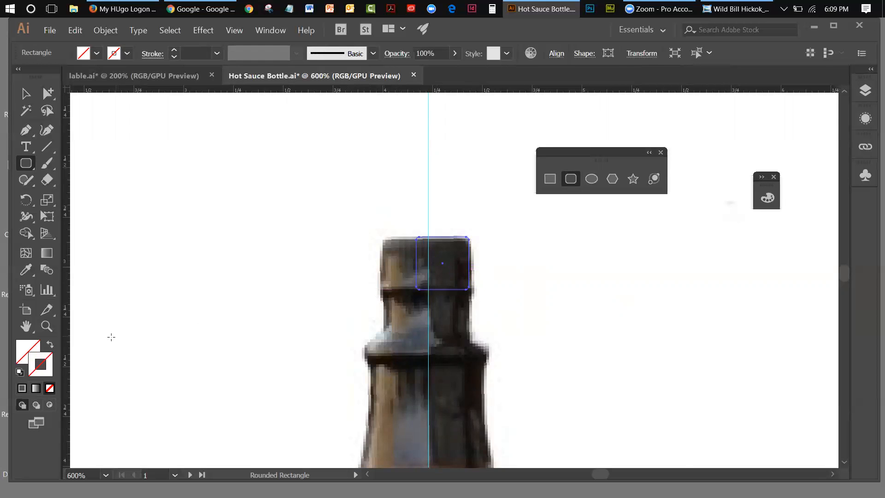
# Give the rounded rectangle the default black 1 pt stroke and no fill.
pyautogui.click(19, 372)
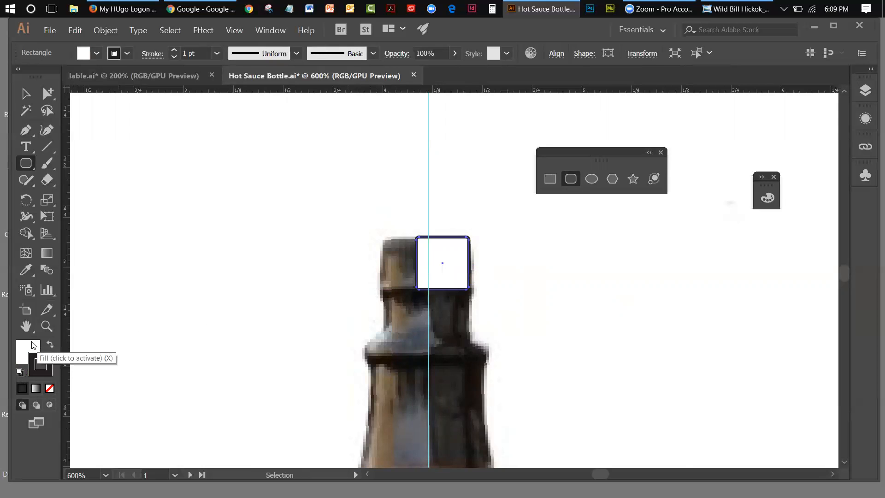
pyautogui.click(33, 345)
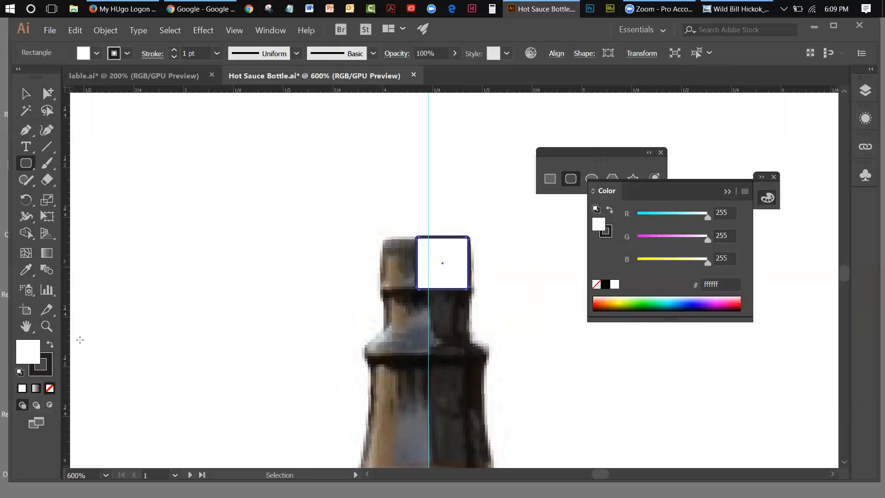
pyautogui.click(49, 388)
pyautogui.click(728, 191)
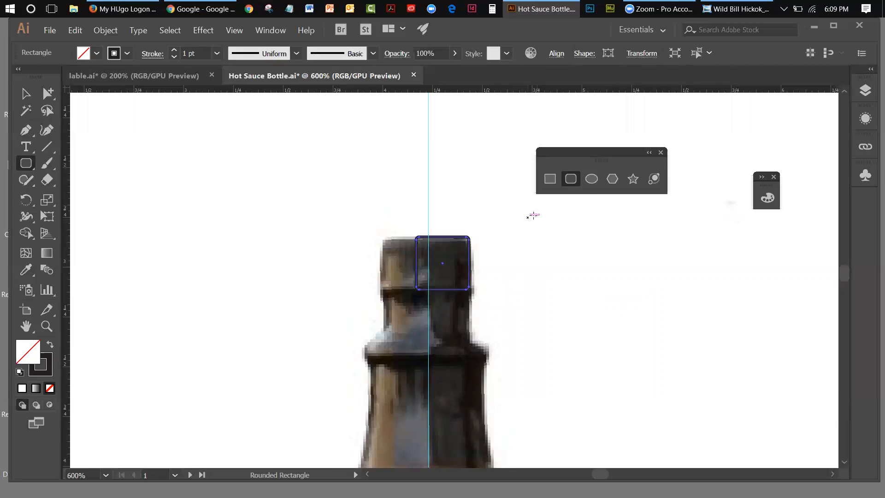
# Draw a small circle above the bottle cap and move it onto the rounded rectangle's lower-right corner.
pyautogui.click(592, 181)
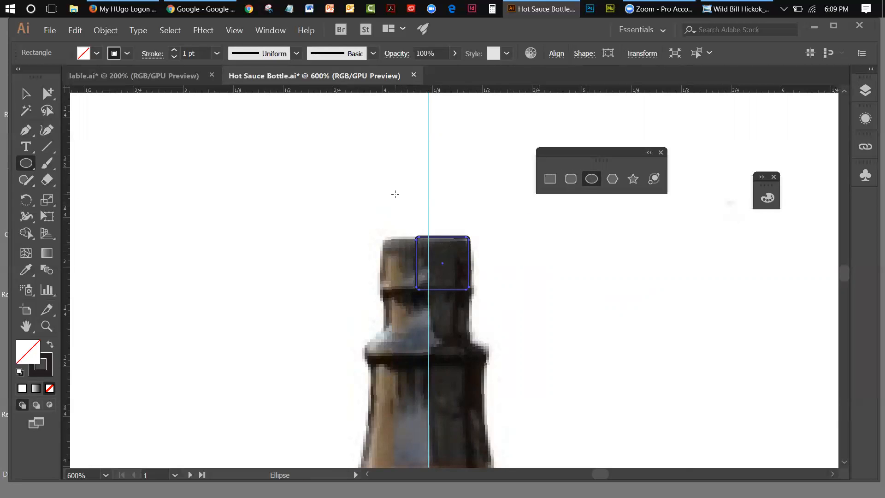
pyautogui.moveTo(395, 194); pyautogui.dragTo(409, 209)
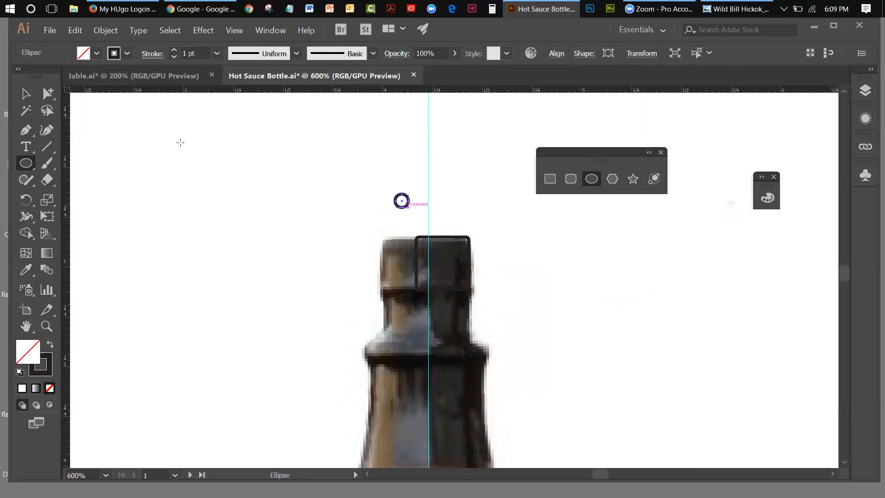
pyautogui.click(20, 98)
pyautogui.moveTo(406, 208); pyautogui.dragTo(475, 289)
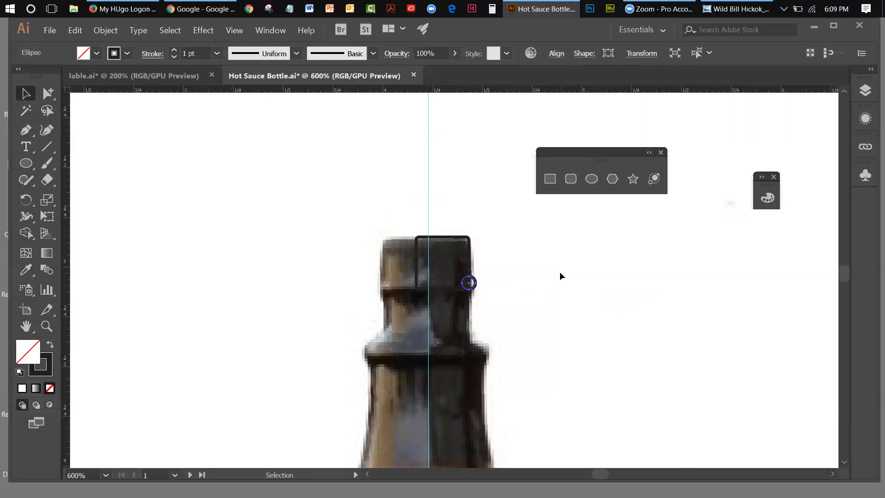
# Hide the original layer so only the rectangle and circle show, and clear the selection.
pyautogui.click(47, 325)
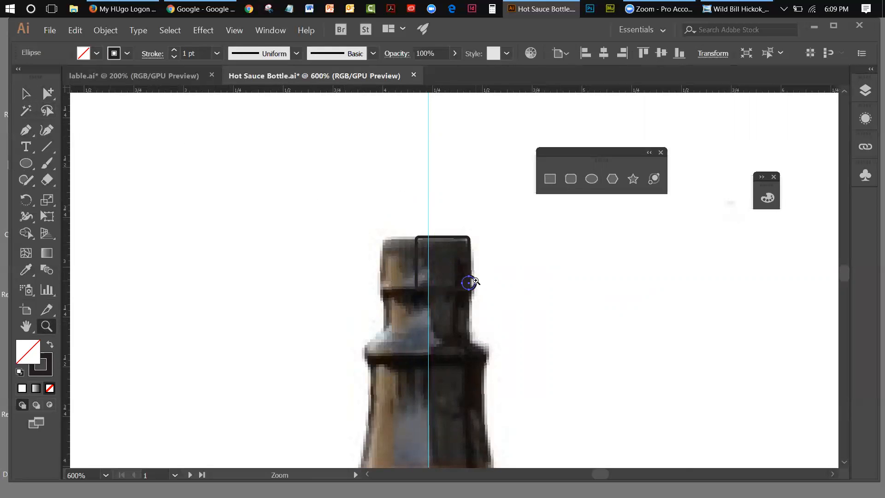
pyautogui.click(467, 281)
pyautogui.click(465, 276)
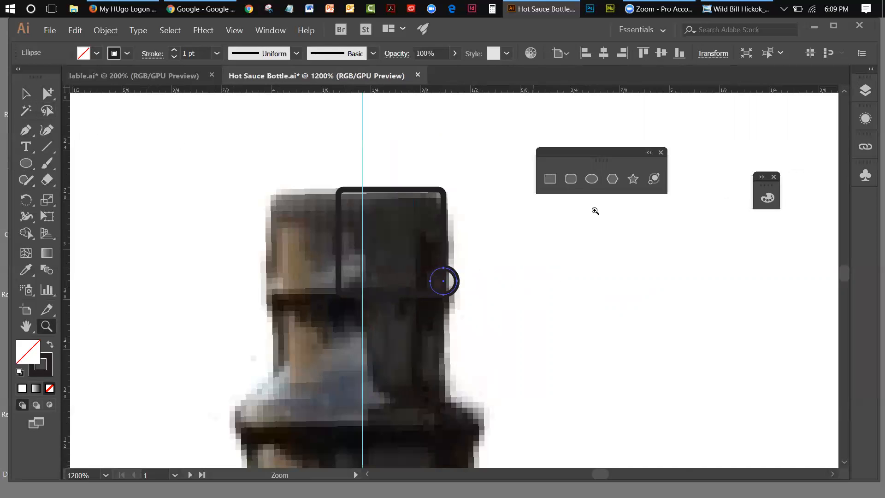
pyautogui.click(865, 91)
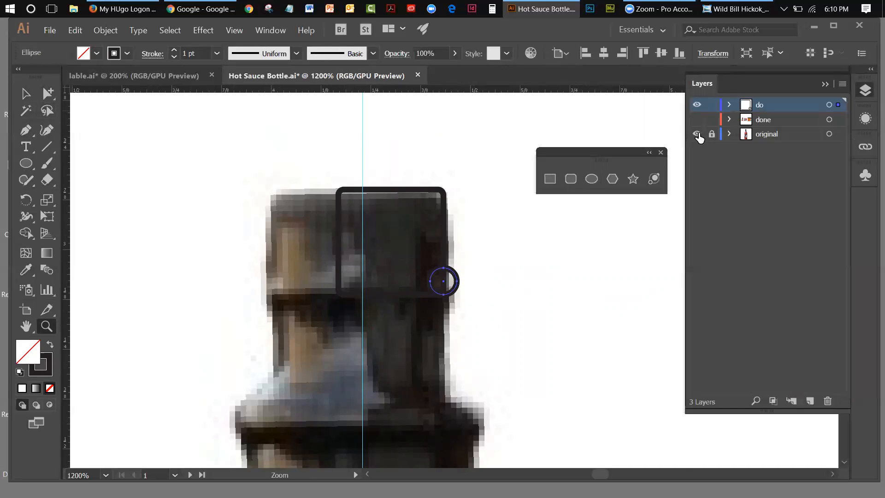
pyautogui.click(698, 135)
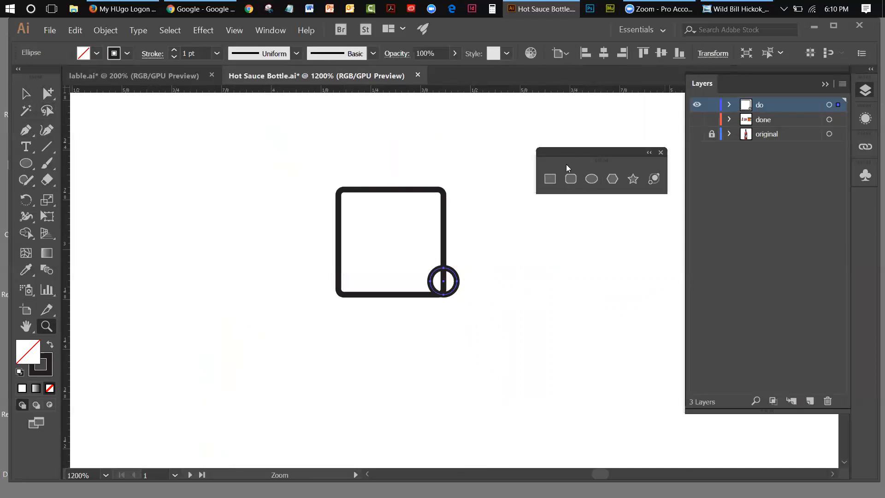
pyautogui.moveTo(570, 155); pyautogui.dragTo(572, 154)
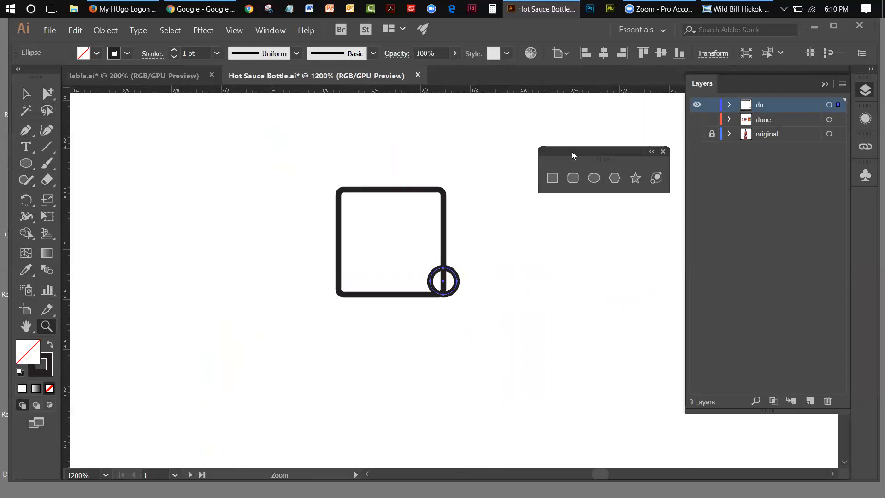
pyautogui.click(26, 93)
pyautogui.click(147, 162)
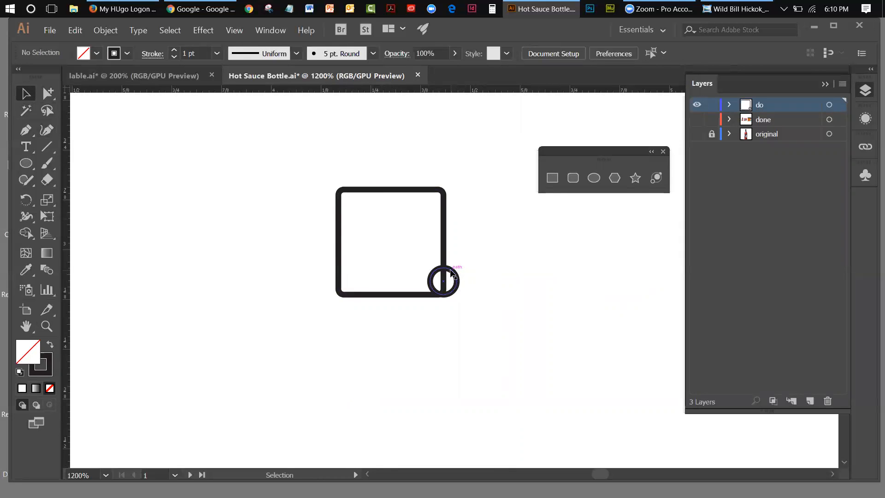
# Try to align the circle to the artboard's bottom edge, and undo the alignment.
pyautogui.click(455, 279)
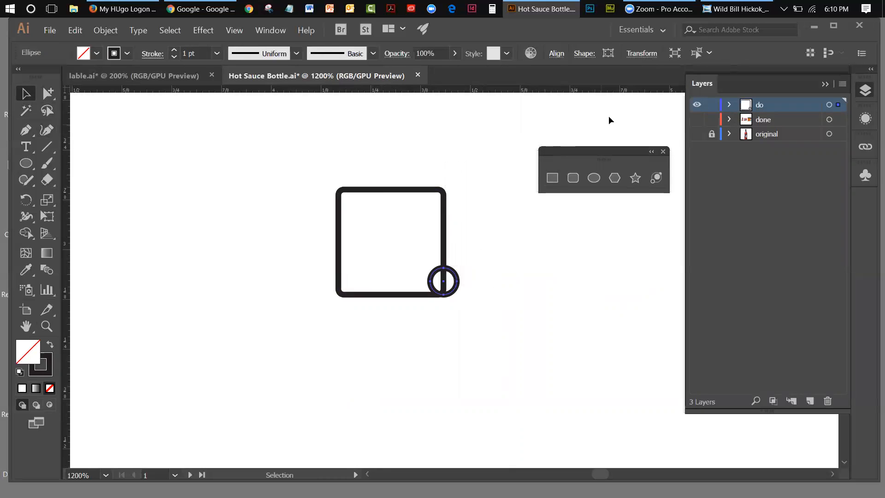
pyautogui.click(558, 54)
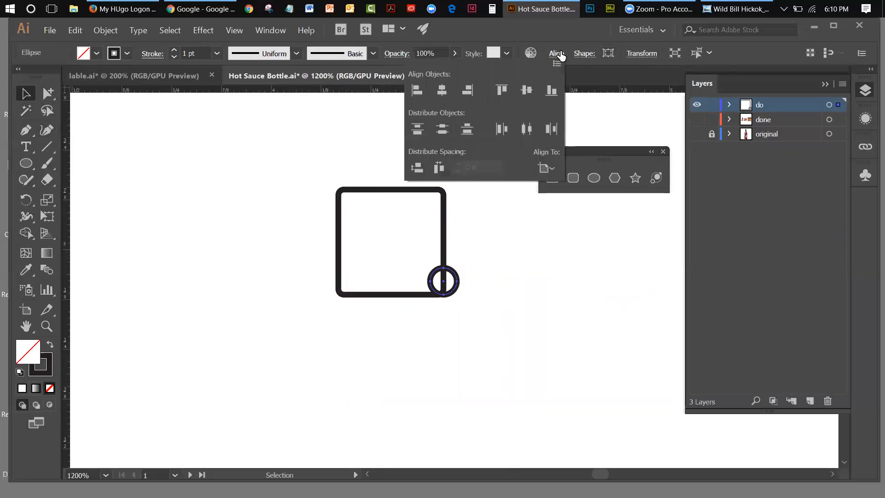
pyautogui.click(551, 92)
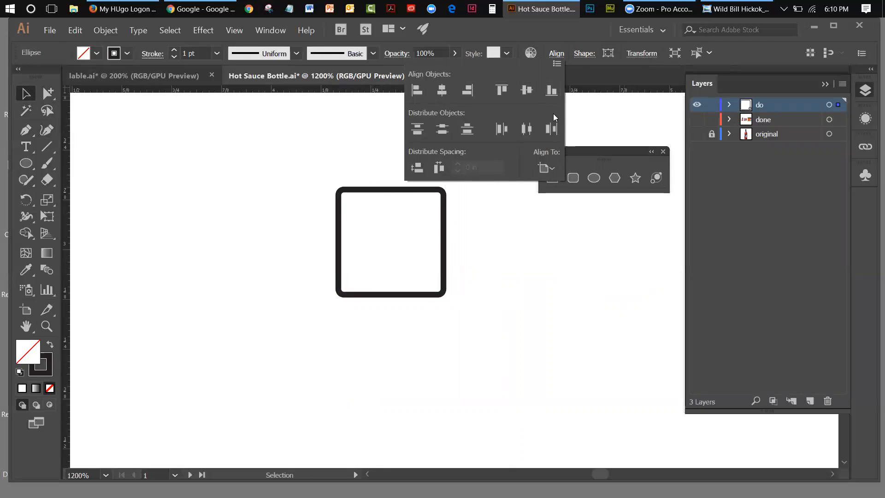
pyautogui.click(552, 168)
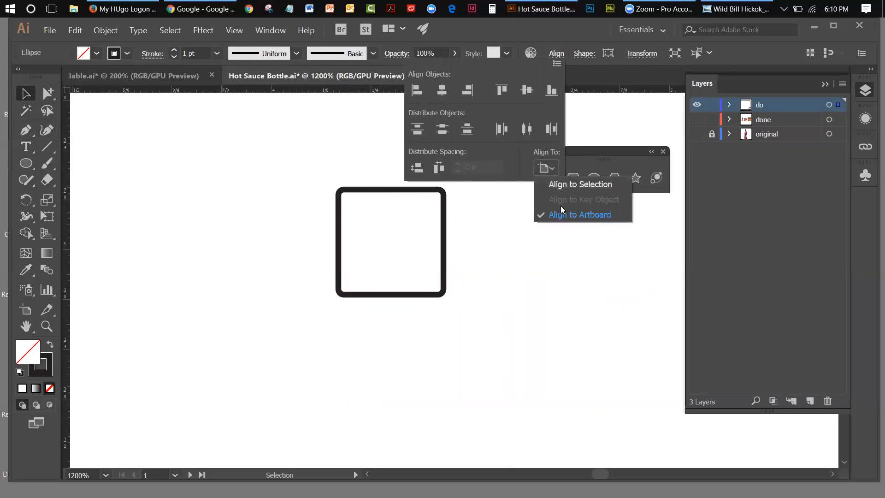
pyautogui.click(559, 185)
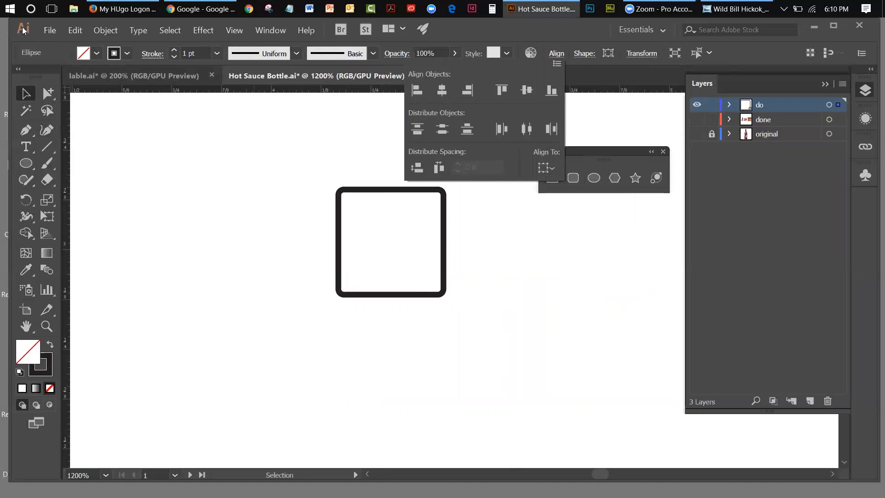
pyautogui.click(75, 32)
pyautogui.click(78, 32)
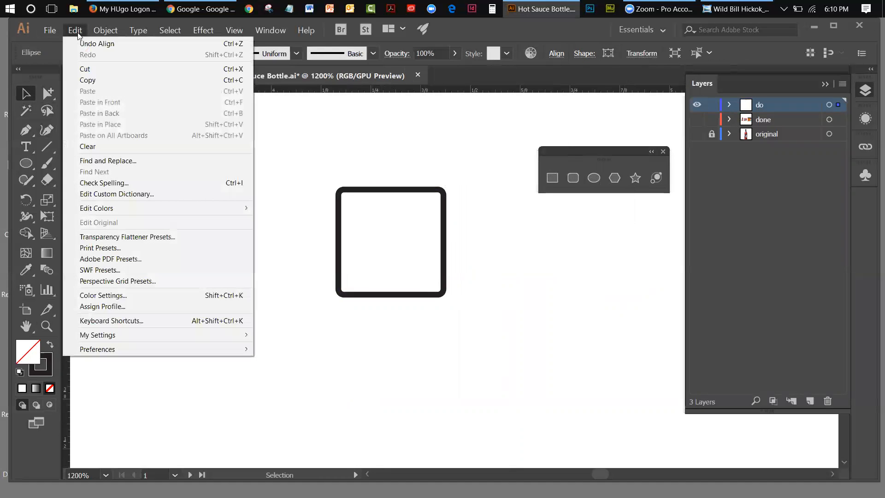
pyautogui.click(82, 44)
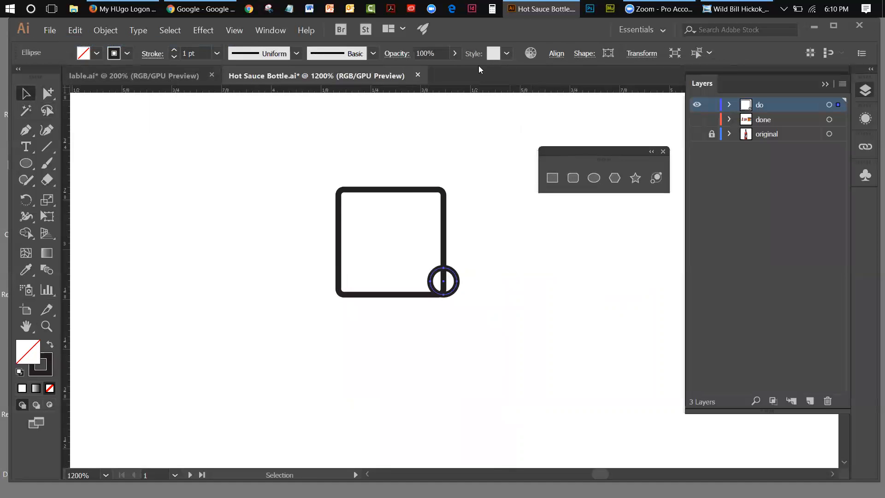
# Set the circle's alignment reference to Align to Selection.
pyautogui.click(556, 54)
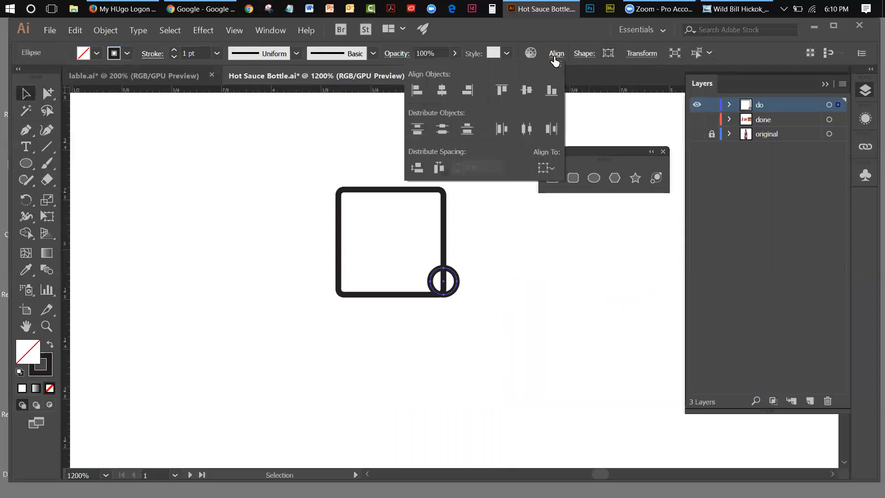
pyautogui.click(552, 171)
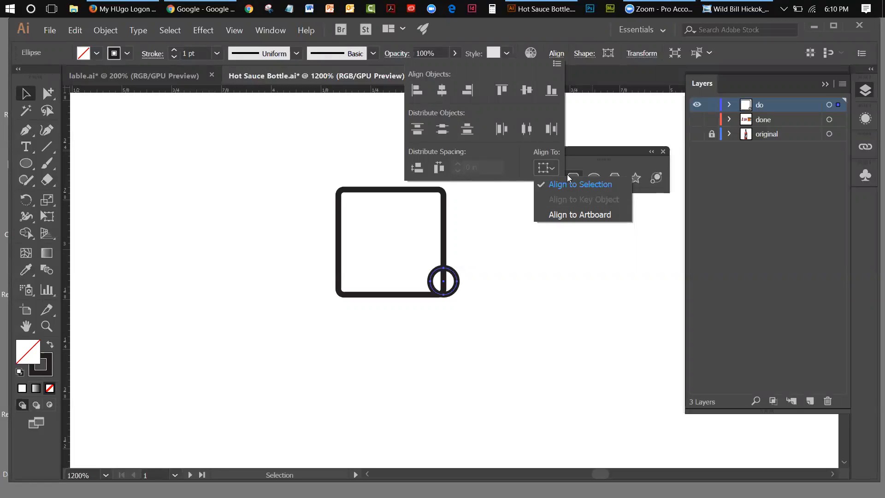
pyautogui.click(572, 185)
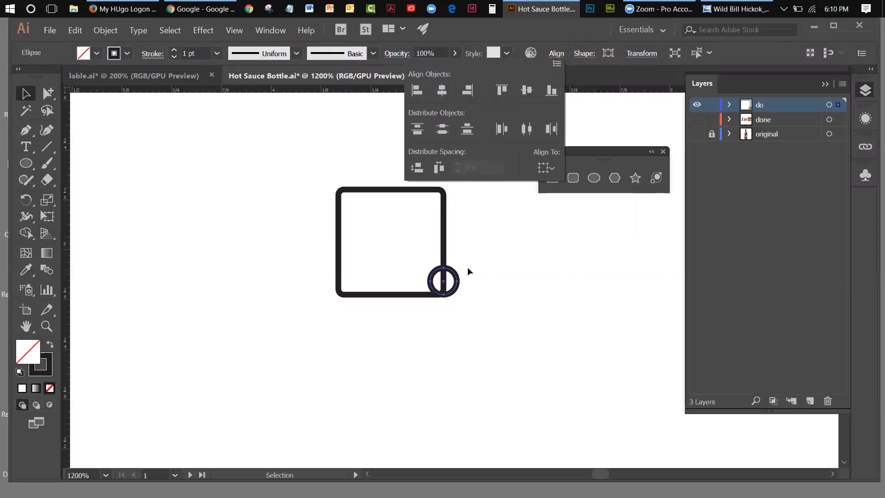
pyautogui.click(240, 33)
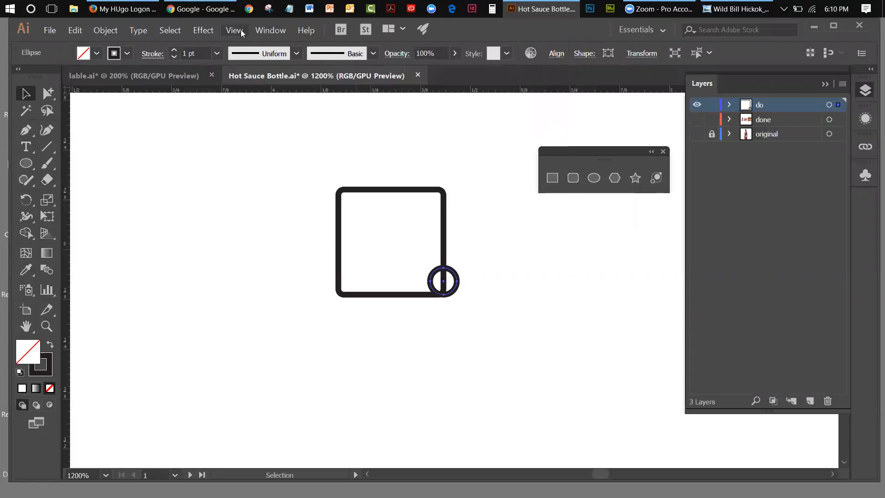
pyautogui.click(242, 33)
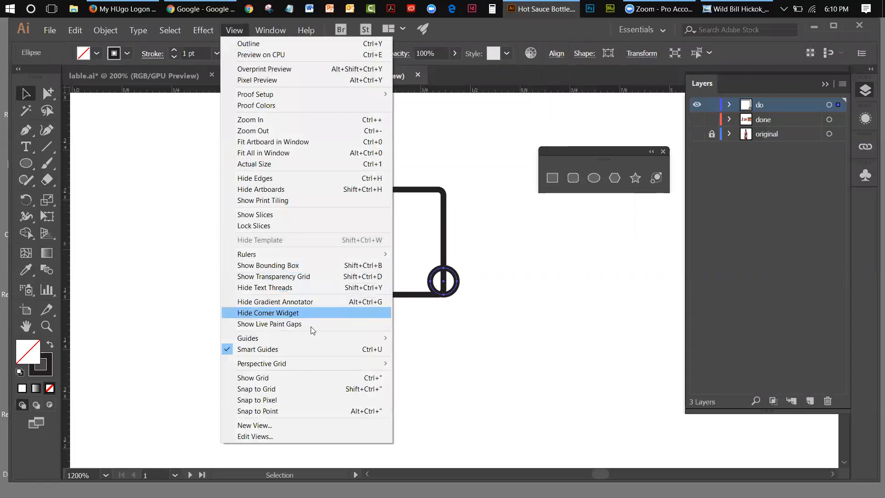
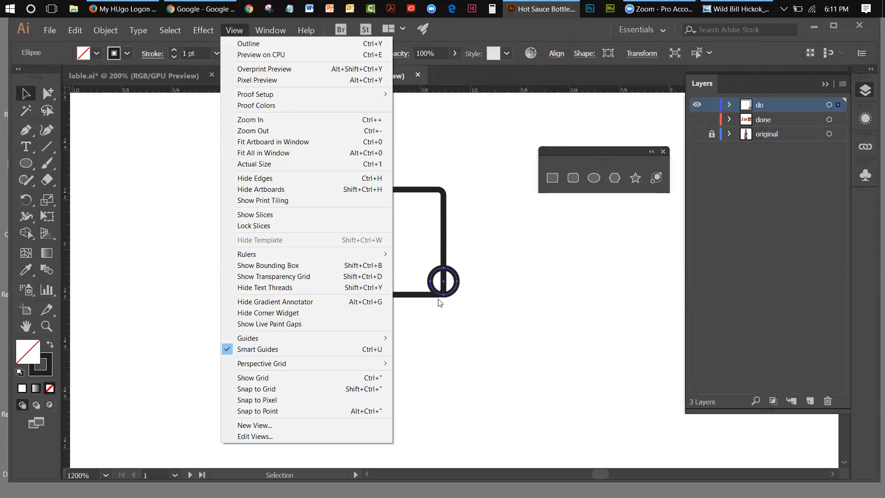
pyautogui.click(534, 266)
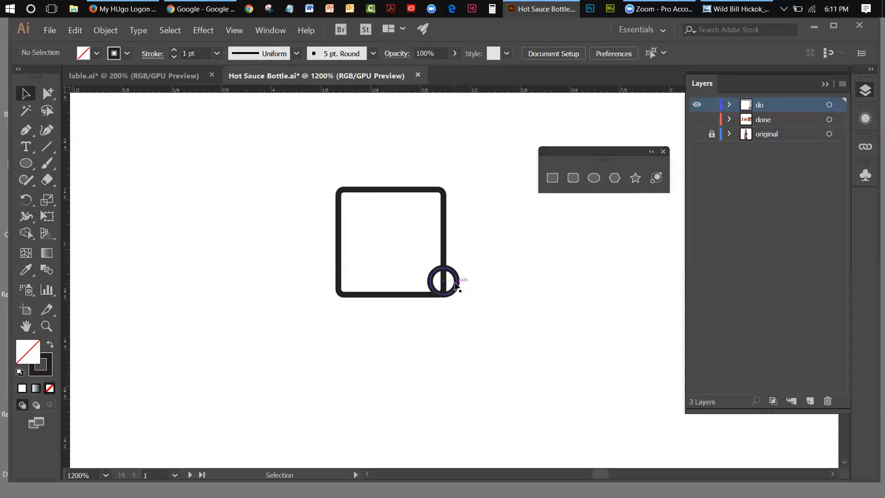
# Merge the rounded rectangle and the circle into one outline with the Pathfinder's Unite, and clear the selection.
pyautogui.moveTo(390, 174); pyautogui.dragTo(454, 280)
pyautogui.click(270, 30)
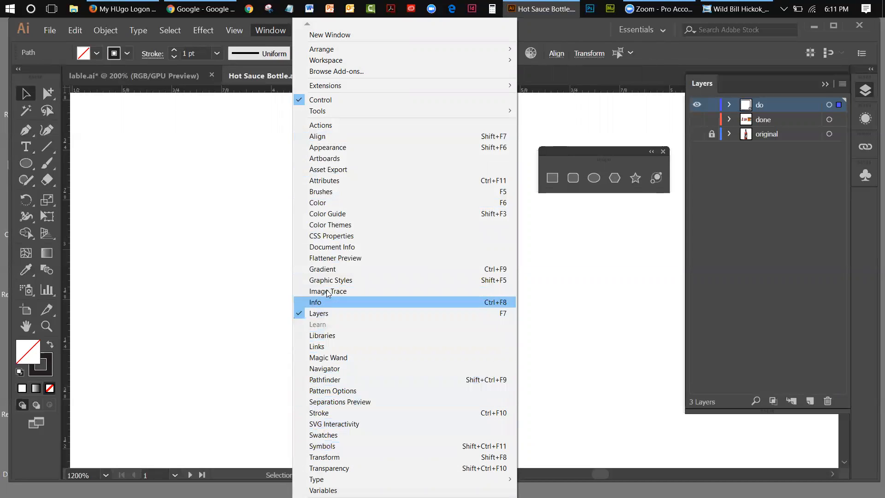
pyautogui.click(328, 379)
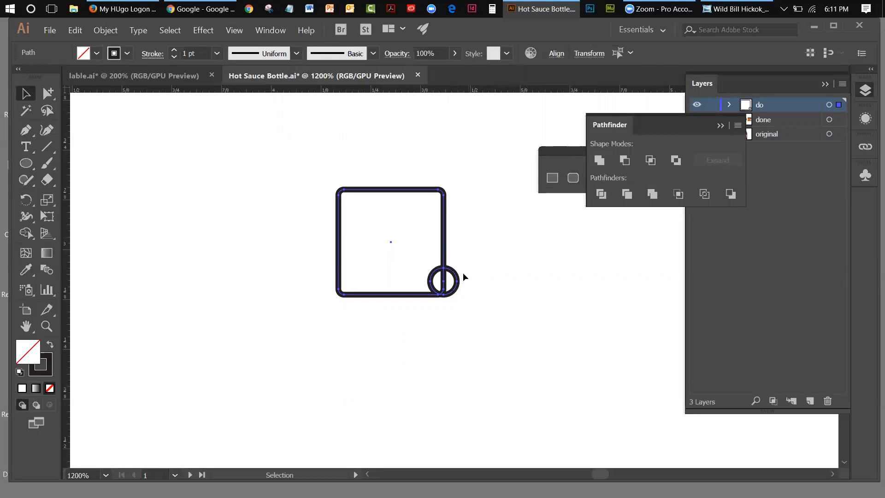
pyautogui.click(602, 163)
pyautogui.click(571, 276)
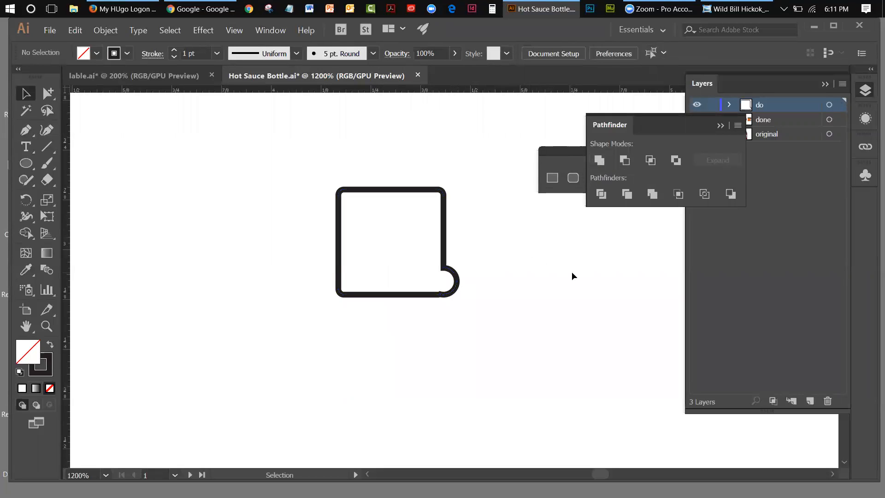
# Delete the anchor point causing the small bump where the merged shape's bottom edge meets the round bulge, and clear the selection.
pyautogui.click(440, 297)
pyautogui.click(440, 297)
pyautogui.press('z')
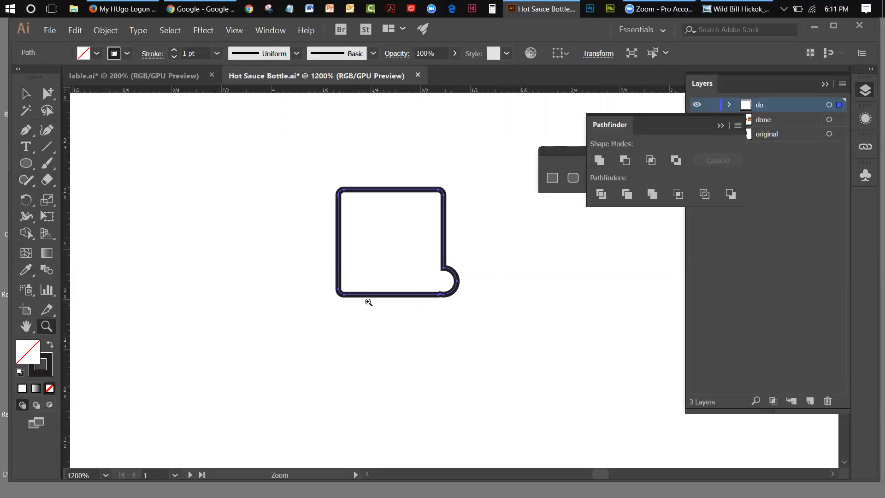
pyautogui.click(453, 288)
pyautogui.click(451, 279)
pyautogui.click(451, 279)
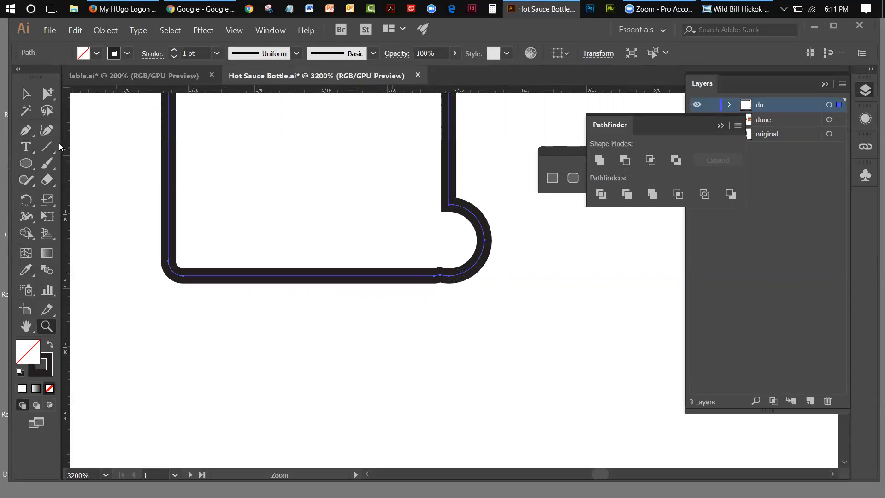
pyautogui.click(26, 130)
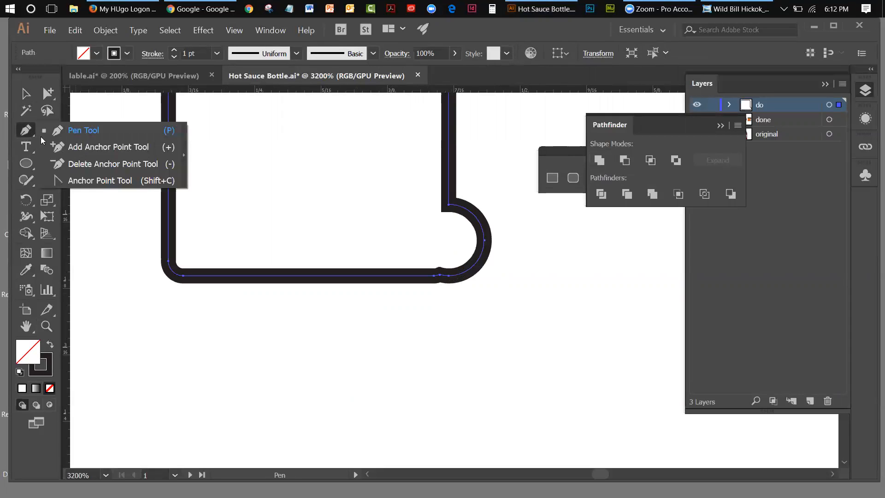
pyautogui.click(92, 163)
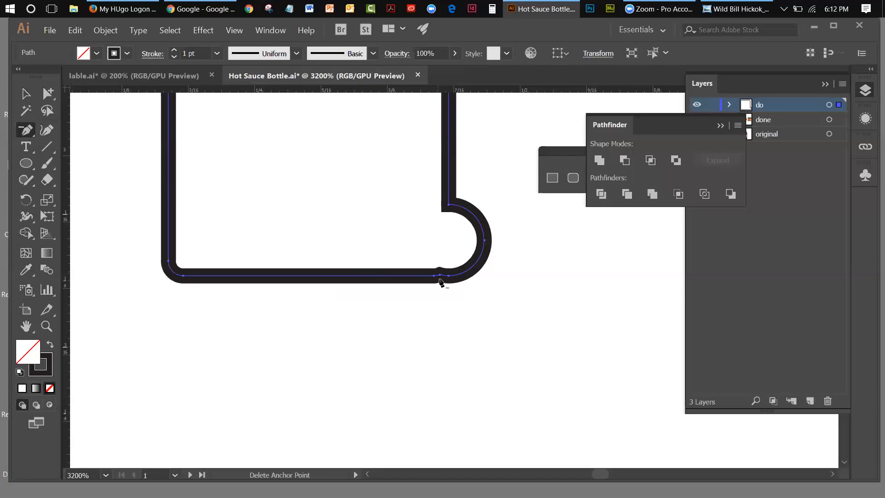
pyautogui.click(440, 276)
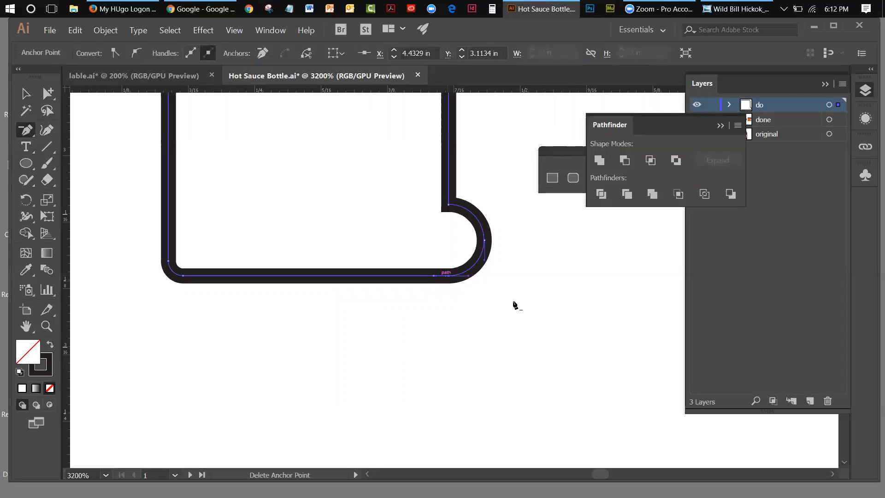
pyautogui.click(26, 93)
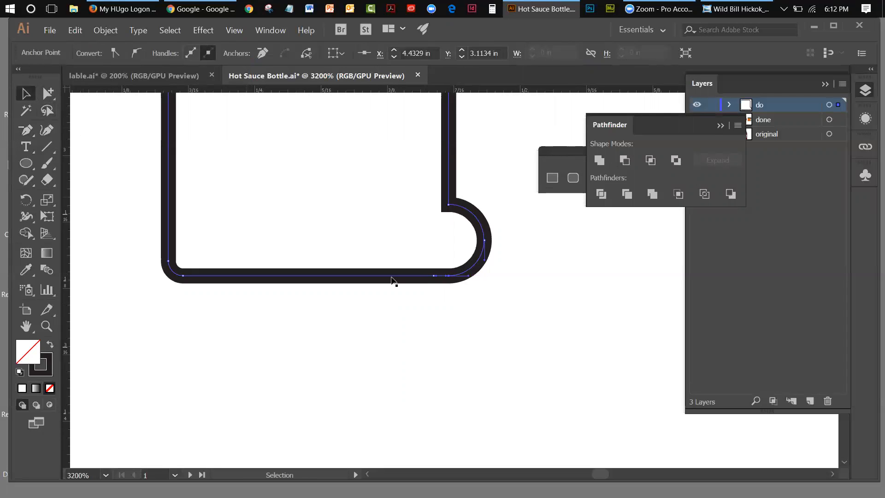
pyautogui.click(468, 315)
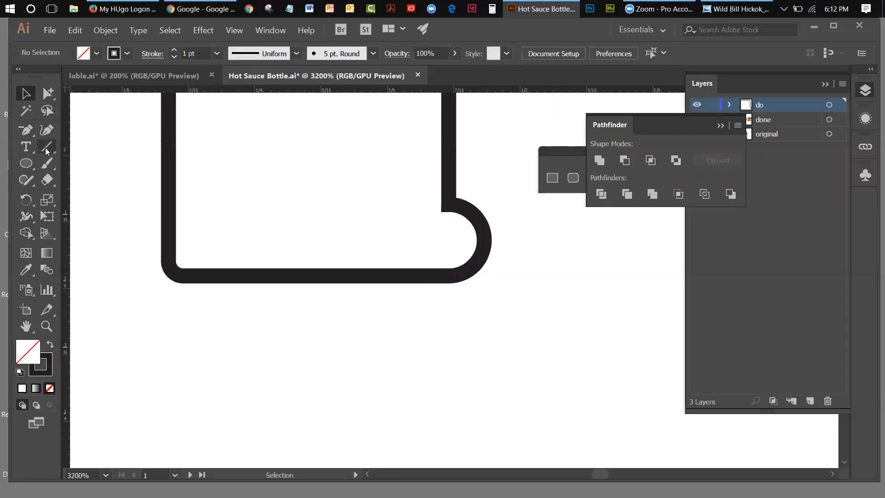
# Detach the Pen tool group as a floating toolbar and place it beside the merged shape.
pyautogui.click(31, 139)
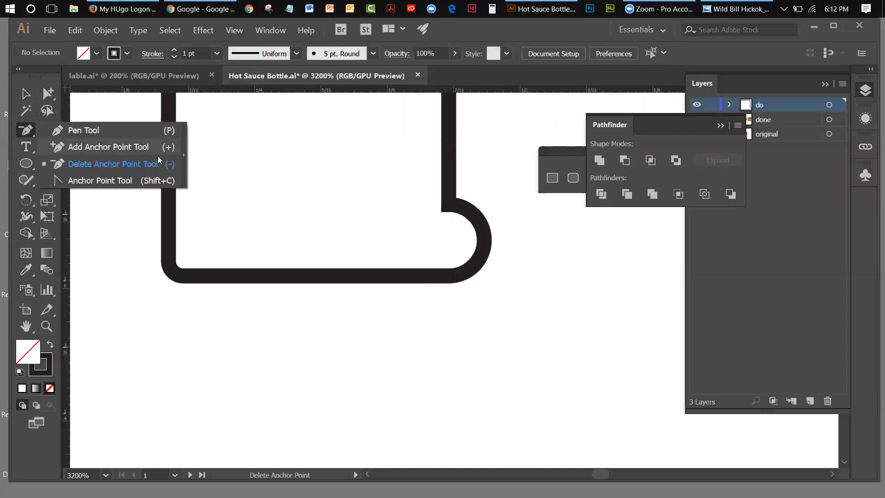
pyautogui.click(186, 162)
pyautogui.moveTo(78, 147); pyautogui.dragTo(561, 304)
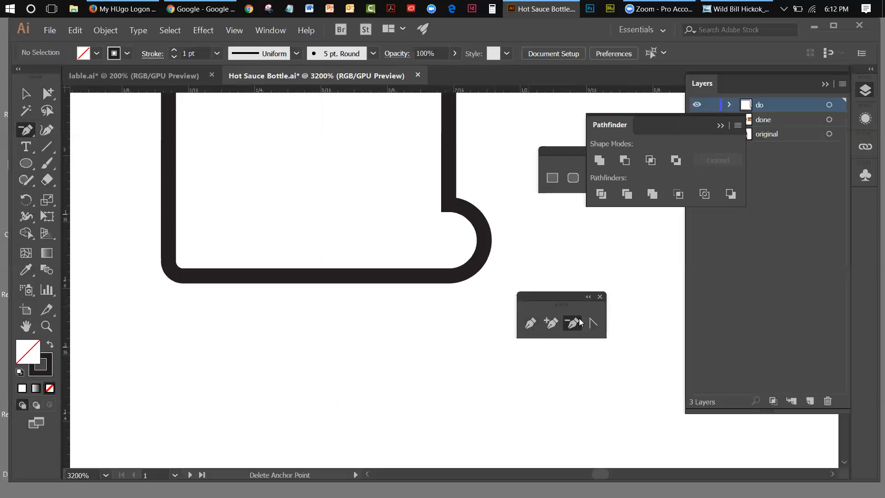
# Try to pull curve handles from the merged shape's lower-left anchor with the Anchor Point tool, undo the change, and clear the selection.
pyautogui.click(590, 326)
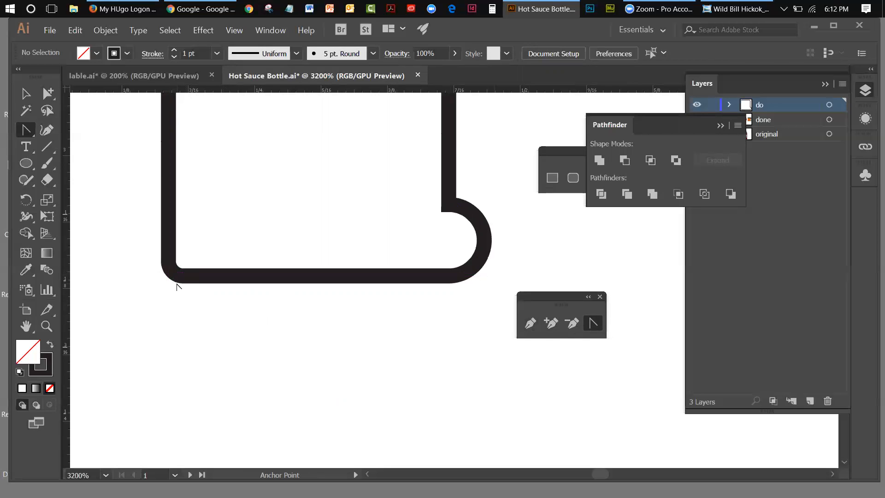
pyautogui.click(26, 94)
pyautogui.click(167, 152)
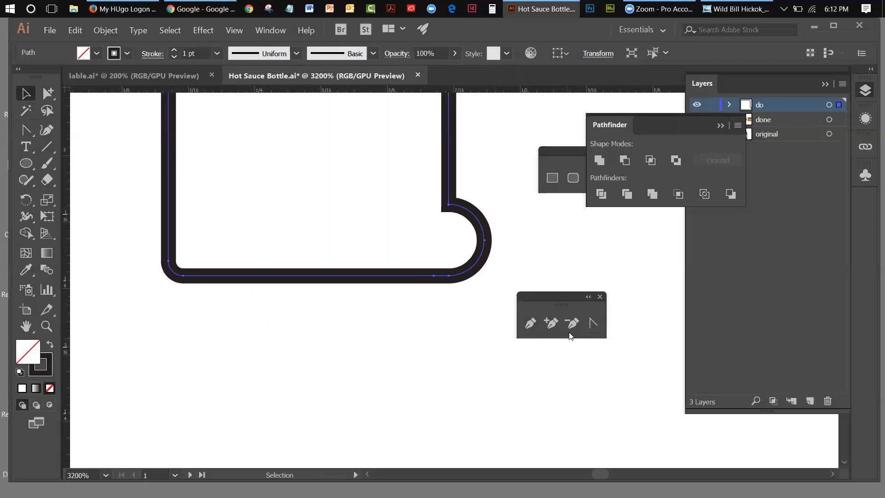
pyautogui.click(591, 325)
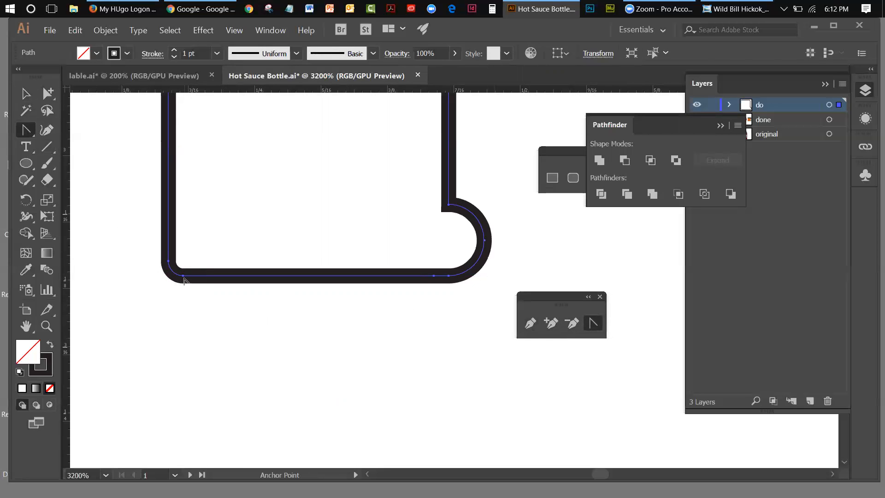
pyautogui.moveTo(183, 275)
pyautogui.mouseDown()
pyautogui.moveTo(275, 258)
pyautogui.moveTo(275, 227)
pyautogui.moveTo(241, 292)
pyautogui.moveTo(238, 319)
pyautogui.moveTo(245, 301)
pyautogui.mouseUp()
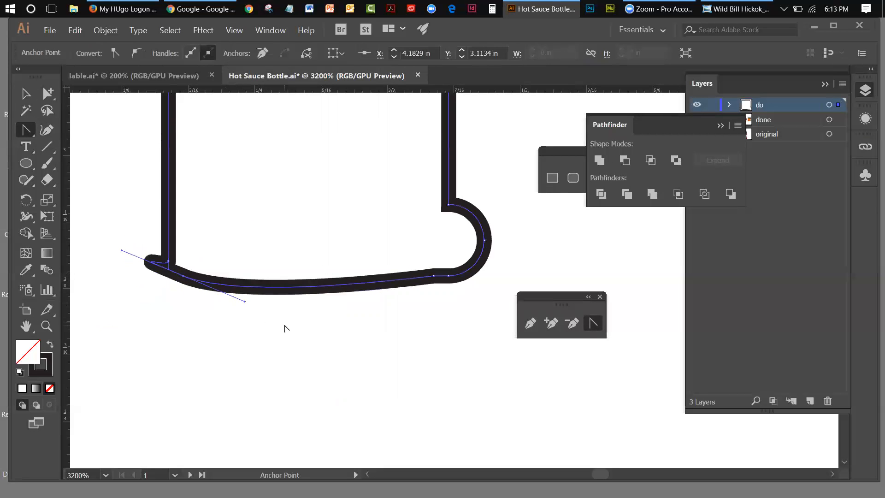
pyautogui.click(76, 30)
pyautogui.click(92, 43)
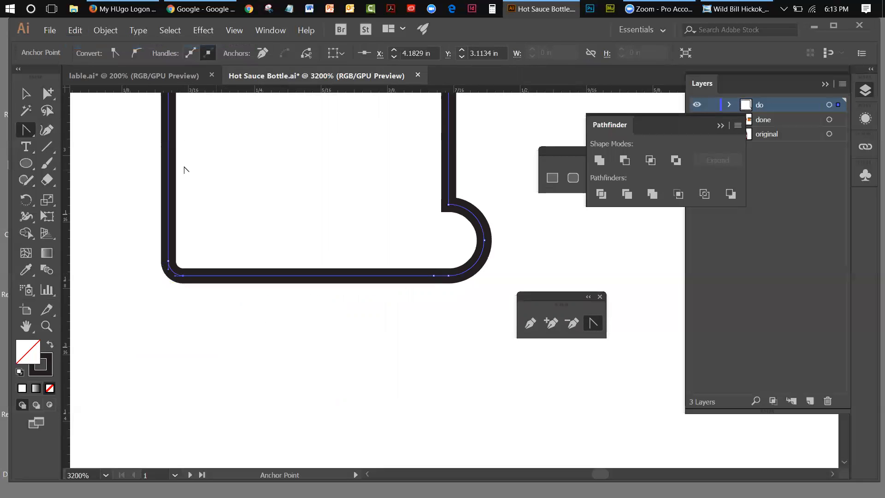
pyautogui.click(25, 93)
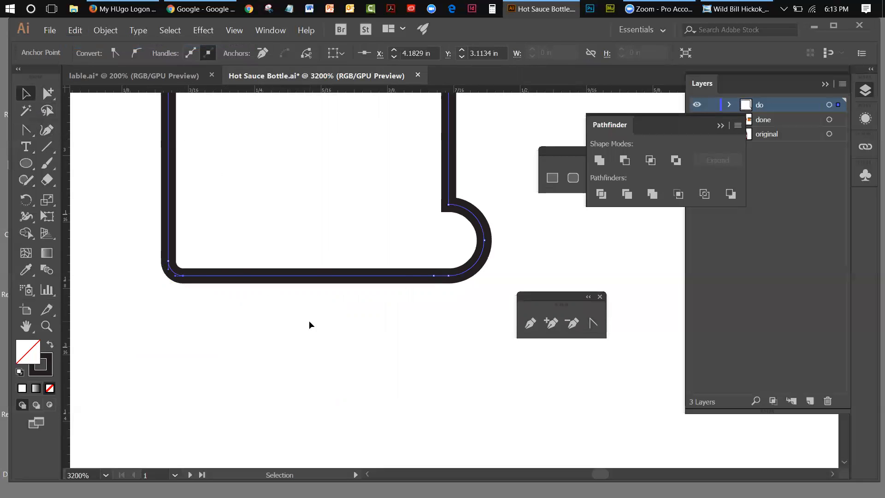
pyautogui.click(366, 310)
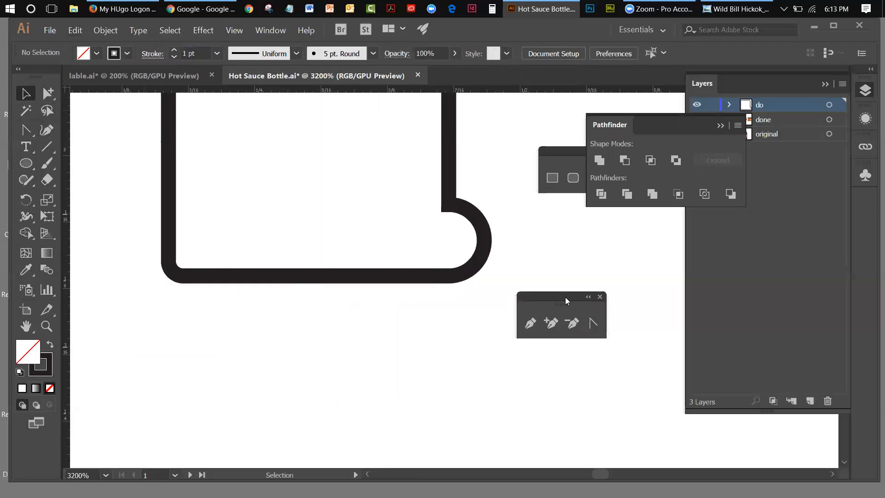
# Move the pen toolbar and Pathfinder panel clear of the merged shape, and check the shape against the original bottle photo.
pyautogui.moveTo(566, 299); pyautogui.dragTo(607, 302)
pyautogui.click(270, 30)
pyautogui.press('Escape')
pyautogui.click(234, 30)
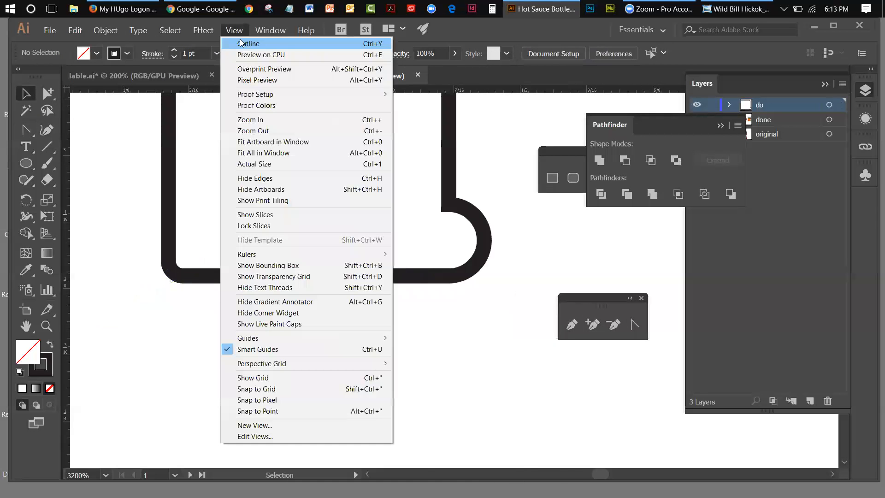
pyautogui.click(254, 132)
pyautogui.click(233, 30)
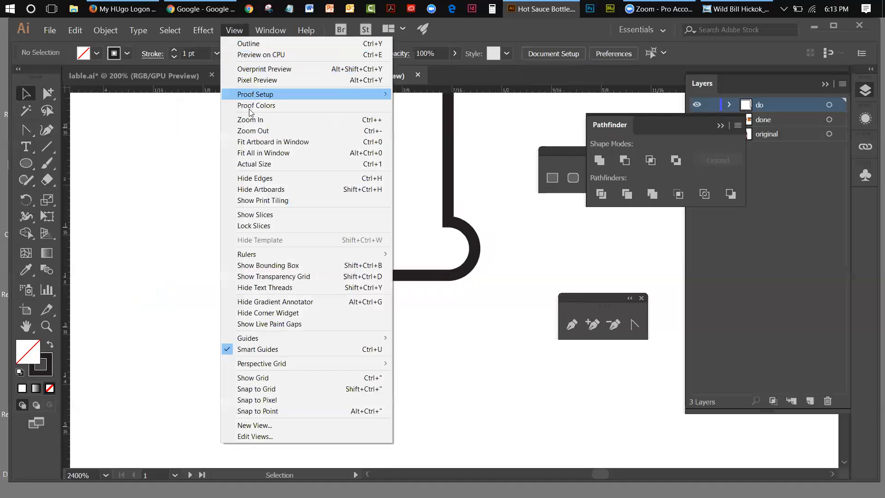
pyautogui.click(251, 132)
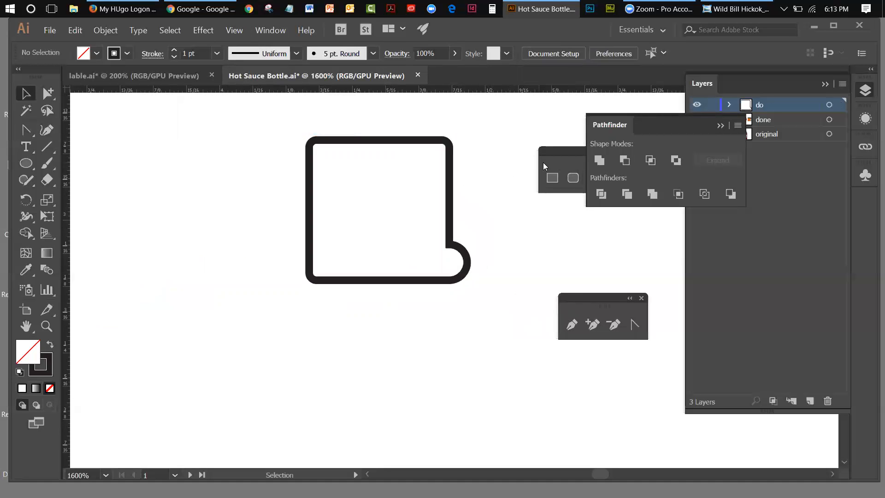
pyautogui.moveTo(622, 122); pyautogui.dragTo(574, 292)
pyautogui.click(697, 134)
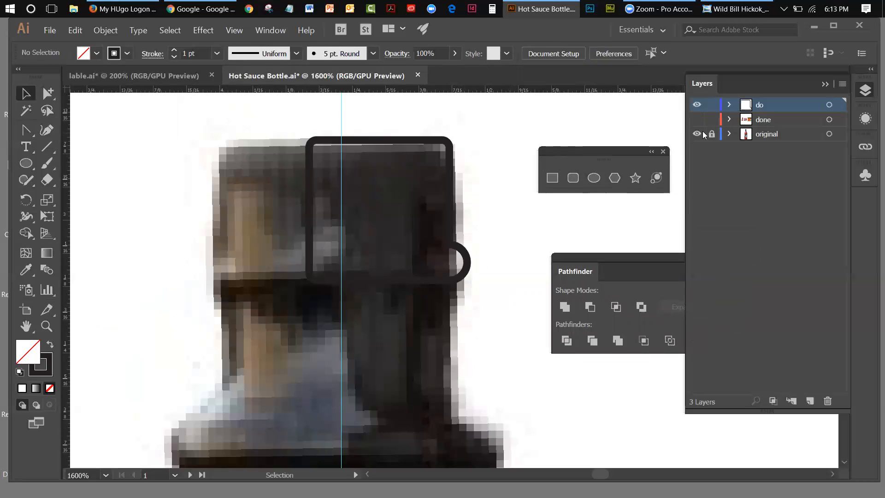
pyautogui.click(698, 135)
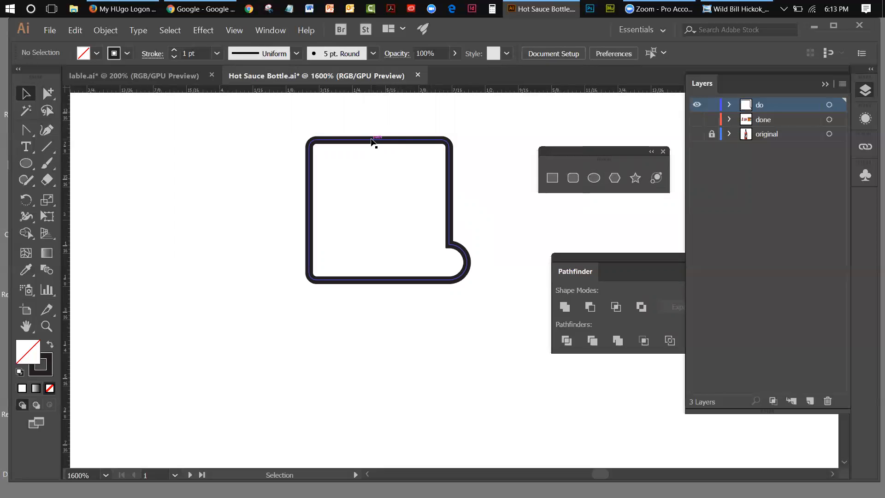
# Recolor the merged shape's stroke red with RGB values 230, 0, 0.
pyautogui.click(375, 142)
pyautogui.click(49, 356)
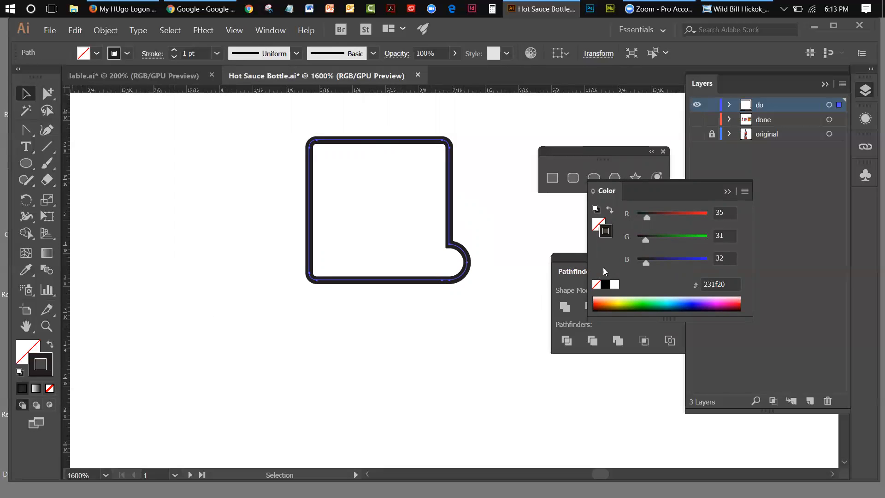
pyautogui.moveTo(645, 216); pyautogui.dragTo(723, 224)
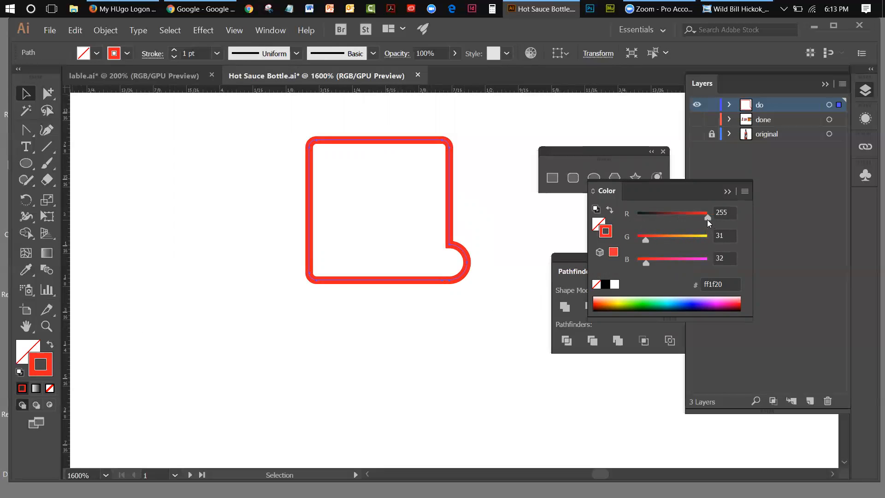
pyautogui.moveTo(644, 240)
pyautogui.mouseDown()
pyautogui.moveTo(634, 240)
pyautogui.moveTo(633, 261)
pyautogui.mouseUp()
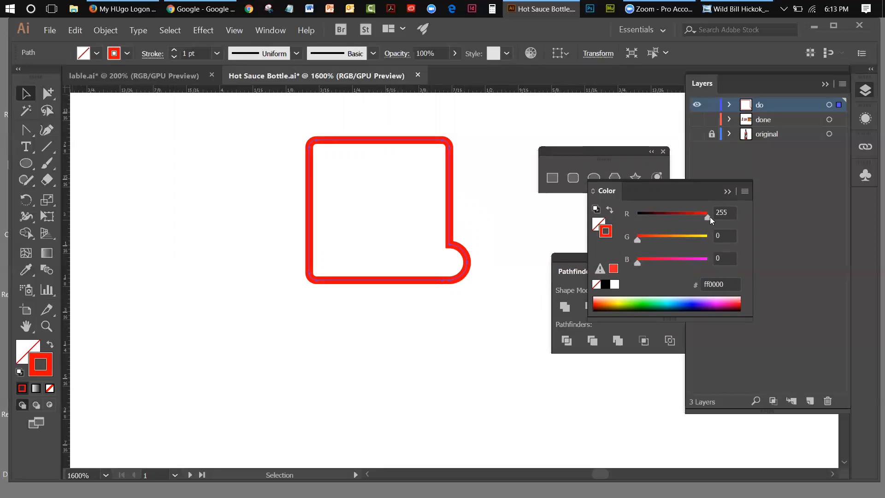
pyautogui.moveTo(706, 218); pyautogui.dragTo(701, 220)
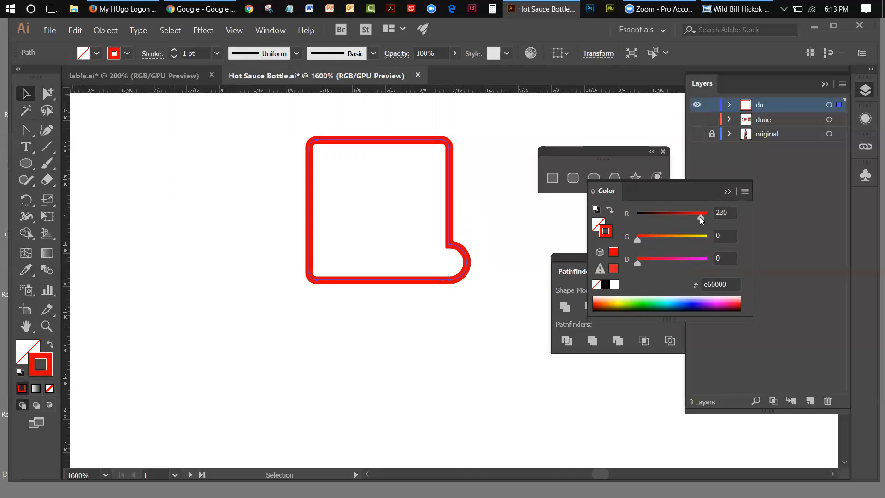
# Show the original photo layer and nudge the red shape slightly right over the bottle cap.
pyautogui.click(622, 153)
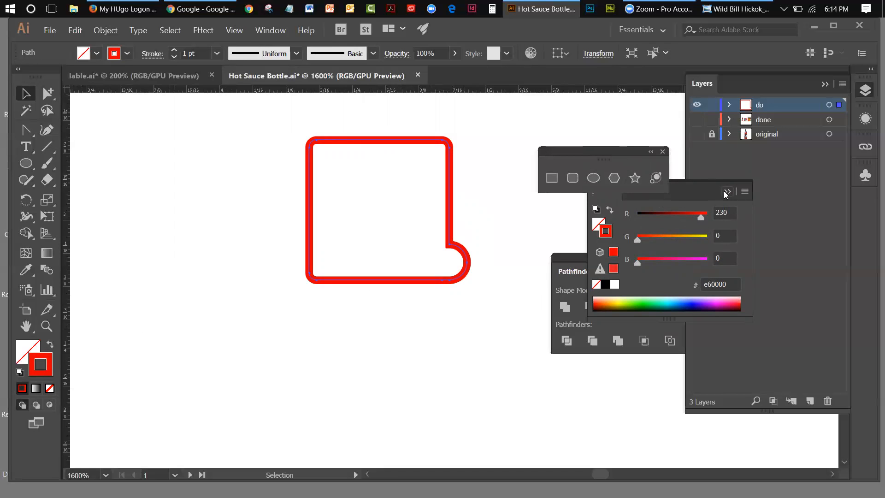
pyautogui.click(696, 133)
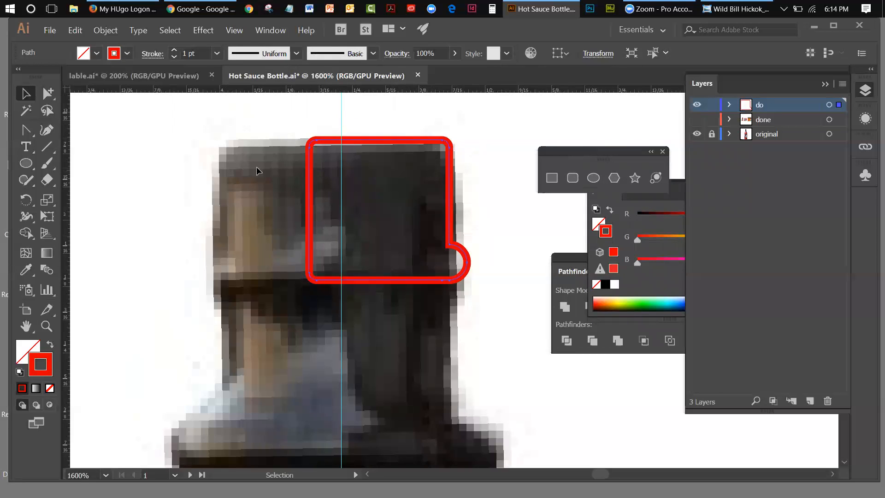
pyautogui.press('Right')
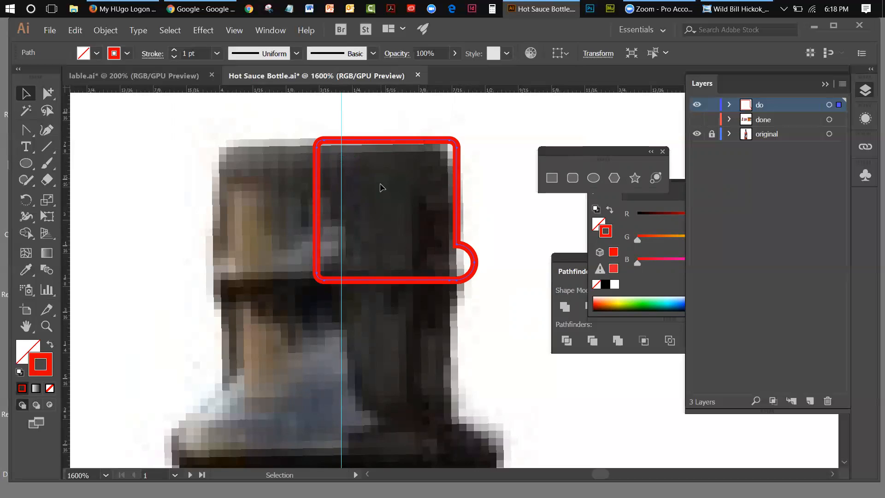
# Examine the red outline against the whole bottle with the original layer hidden and shown, moving the shapes toolbar aside.
pyautogui.click(234, 31)
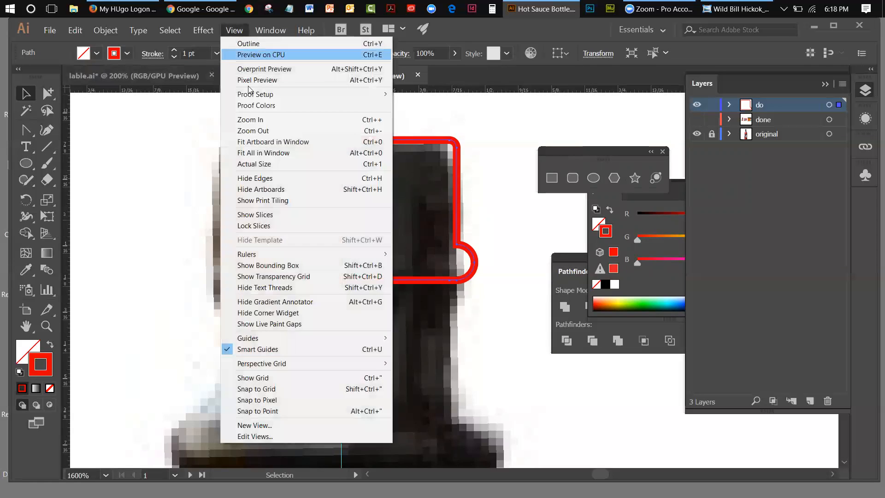
pyautogui.click(260, 143)
pyautogui.click(47, 326)
pyautogui.click(463, 294)
pyautogui.click(288, 212)
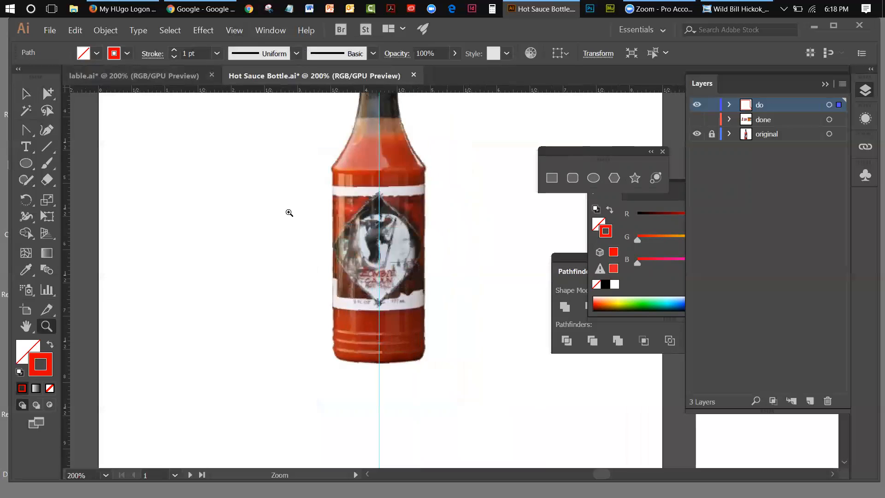
pyautogui.click(825, 84)
pyautogui.moveTo(626, 151); pyautogui.dragTo(757, 151)
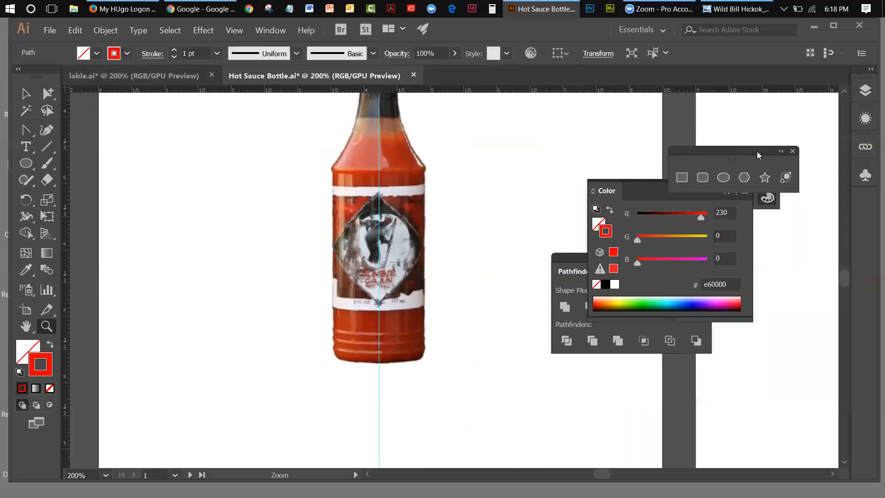
pyautogui.click(844, 92)
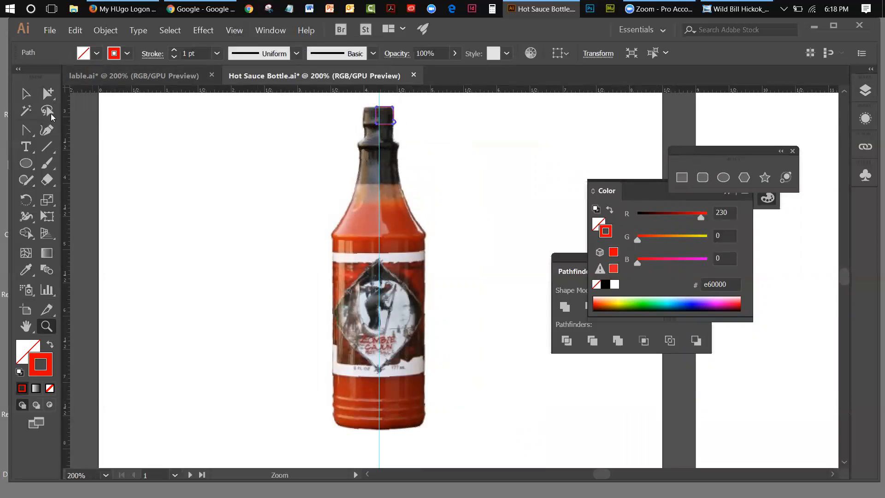
pyautogui.click(26, 94)
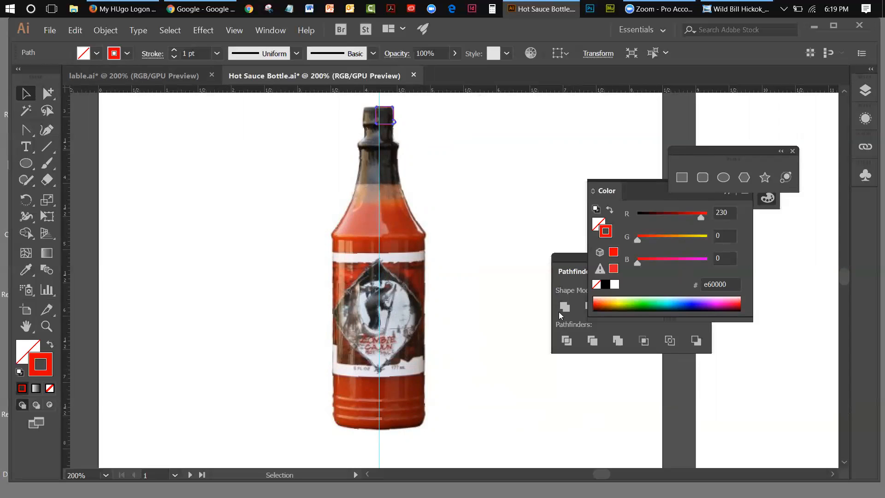
pyautogui.click(865, 91)
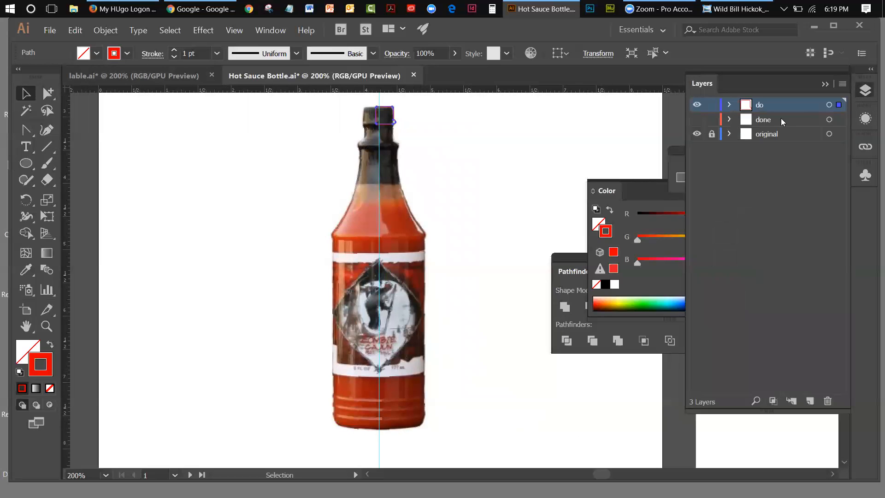
pyautogui.click(697, 133)
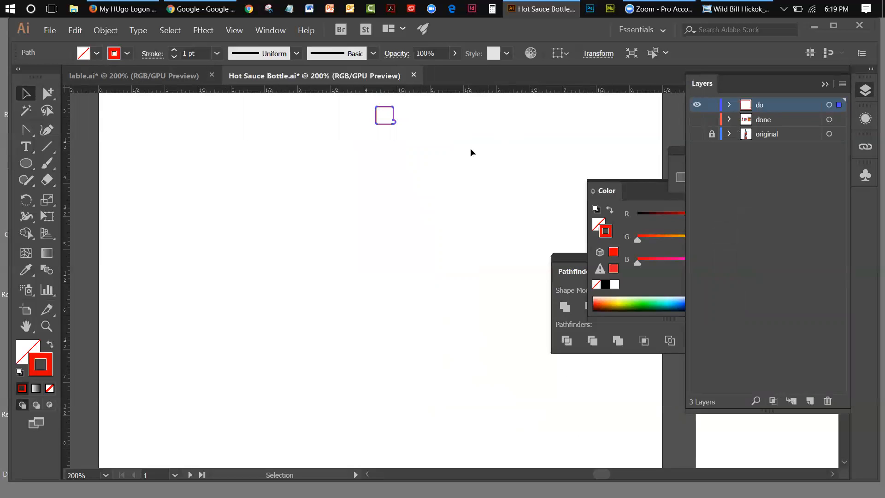
pyautogui.click(697, 133)
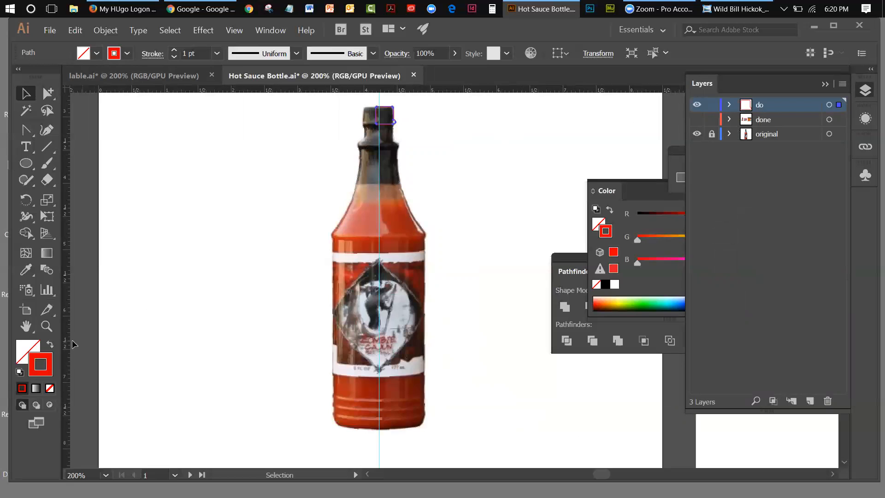
# Cut the red shape with the Scissors tool where its top and bottom edges cross the vertical center guide.
pyautogui.click(48, 327)
pyautogui.click(393, 116)
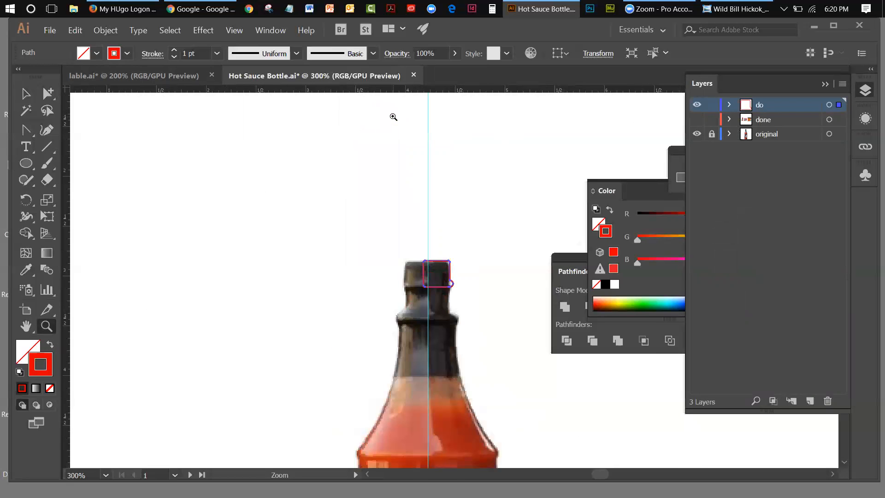
pyautogui.click(442, 279)
pyautogui.click(445, 287)
pyautogui.click(441, 275)
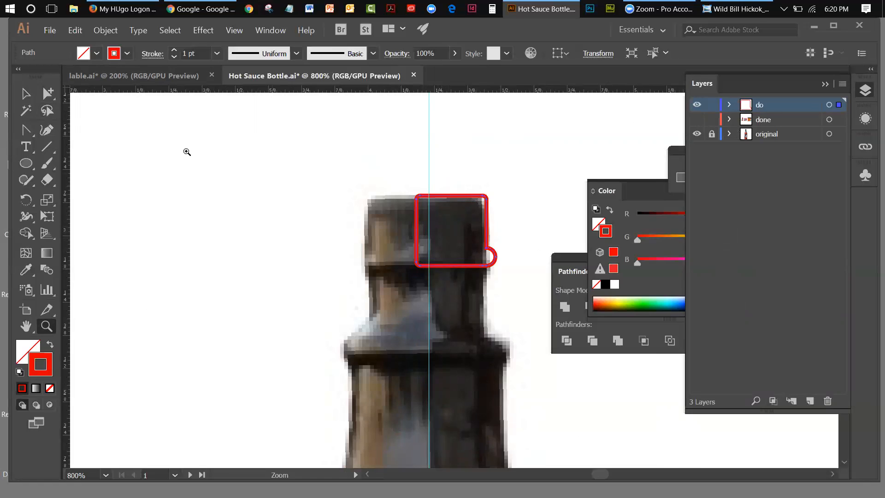
pyautogui.click(26, 94)
pyautogui.click(250, 168)
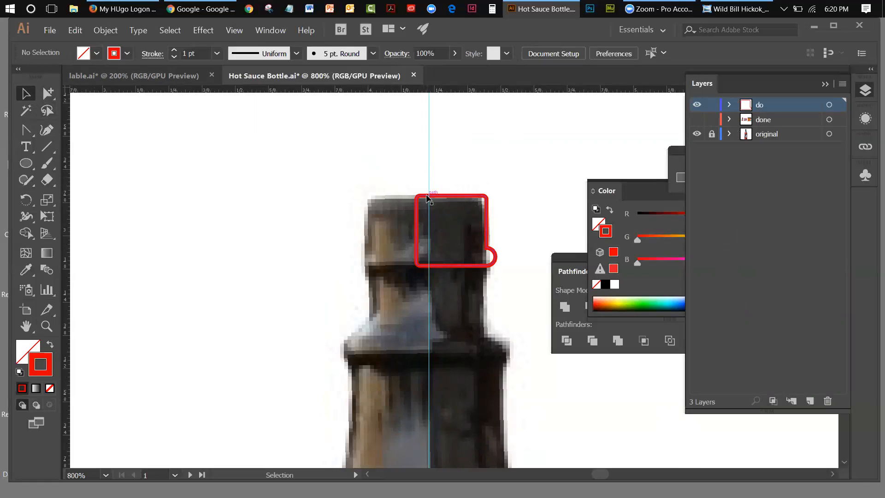
pyautogui.click(47, 180)
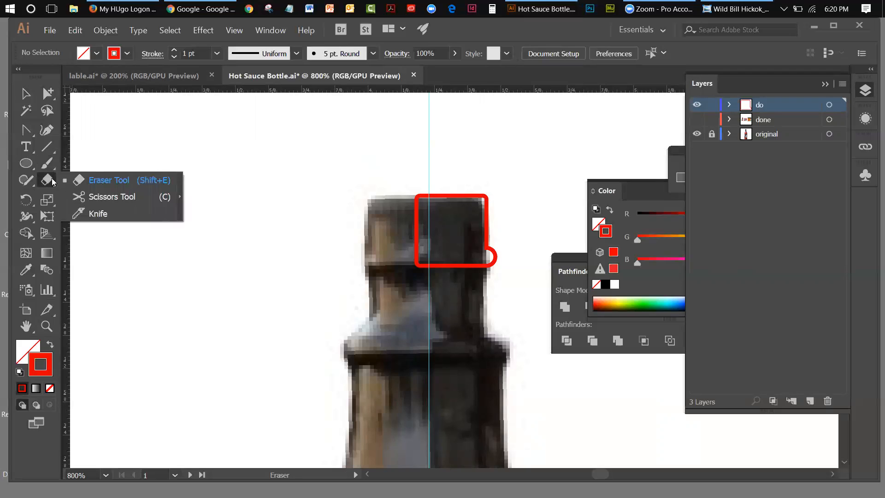
pyautogui.click(98, 214)
pyautogui.moveTo(49, 181); pyautogui.dragTo(106, 194)
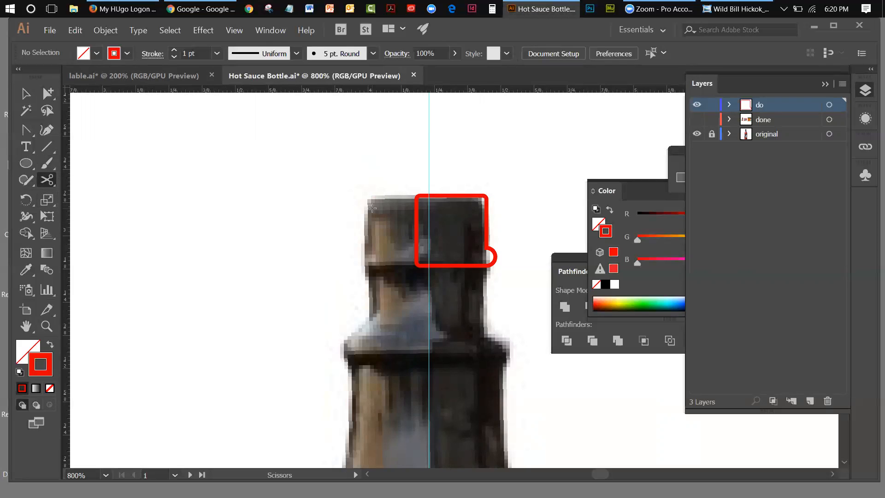
pyautogui.click(428, 195)
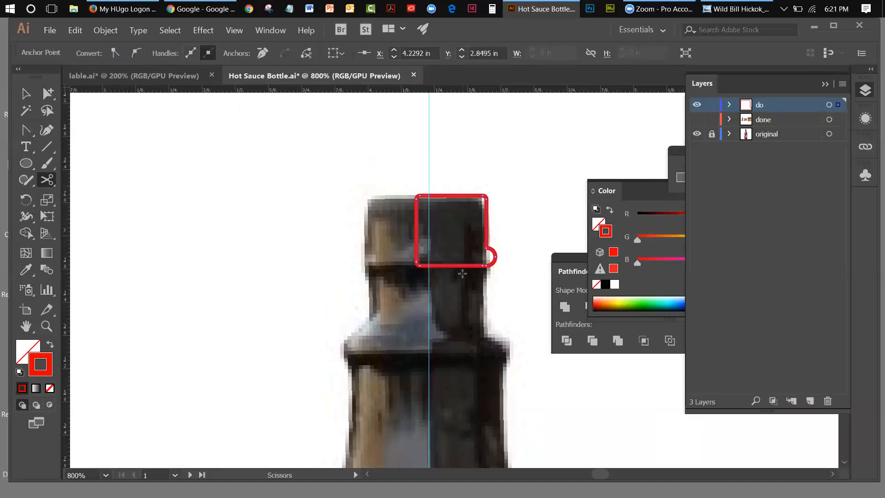
pyautogui.click(428, 264)
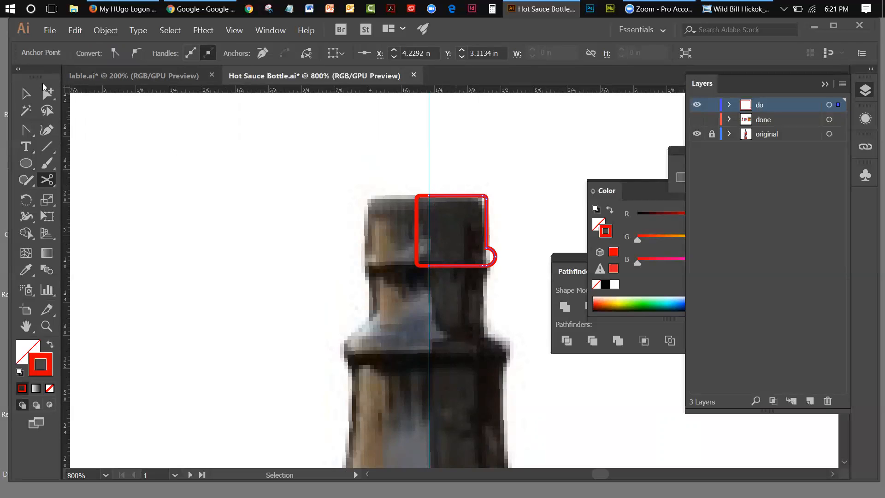
# Move the cut-off left piece of the outline away to the left of the bottle and clear the selection.
pyautogui.click(27, 94)
pyautogui.click(364, 194)
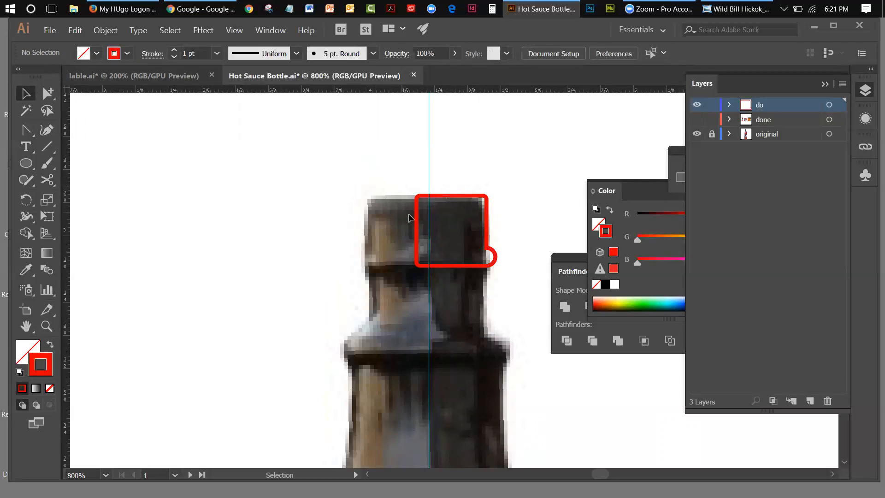
pyautogui.moveTo(416, 217); pyautogui.dragTo(181, 214)
pyautogui.click(86, 188)
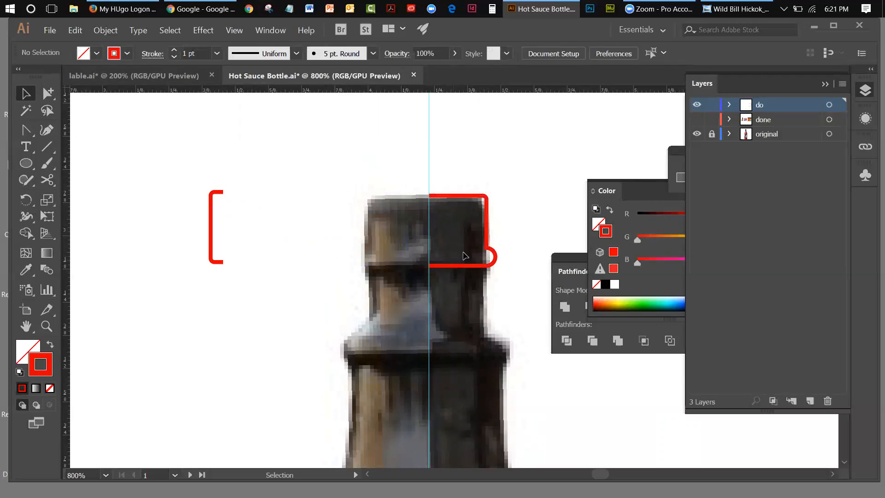
# Apply a 360° 3D Revolve from the left edge to the remaining cap profile, using the Off-Axis Front position and preview.
pyautogui.click(484, 197)
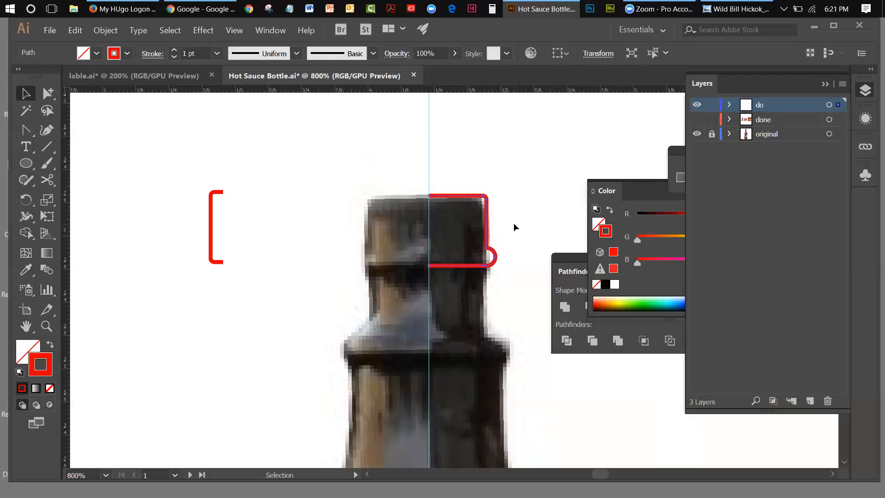
pyautogui.click(198, 35)
pyautogui.moveTo(214, 105)
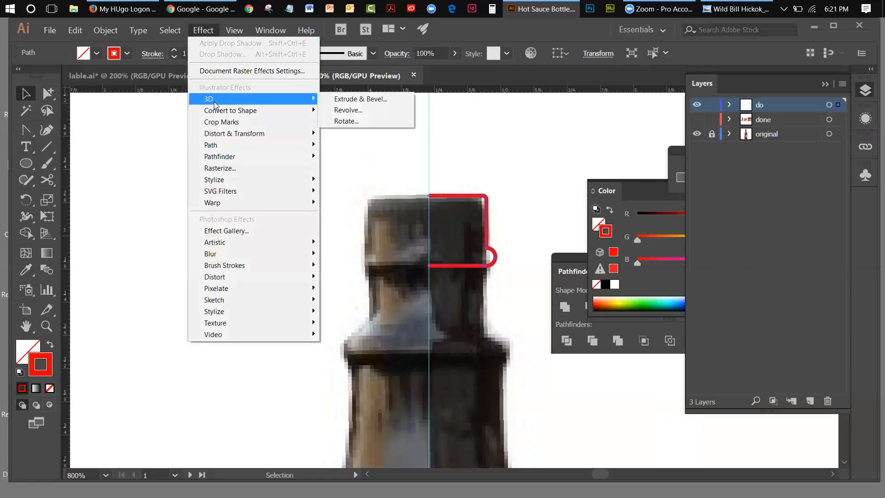
pyautogui.click(331, 110)
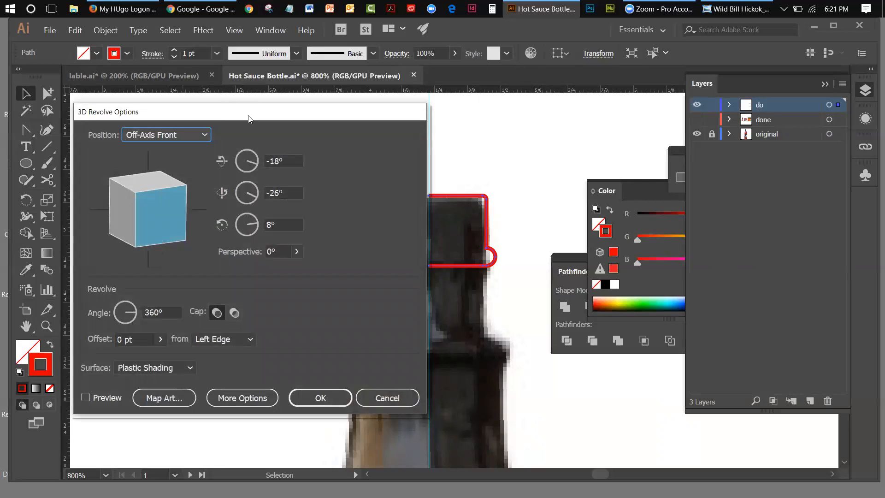
pyautogui.moveTo(248, 118); pyautogui.dragTo(695, 111)
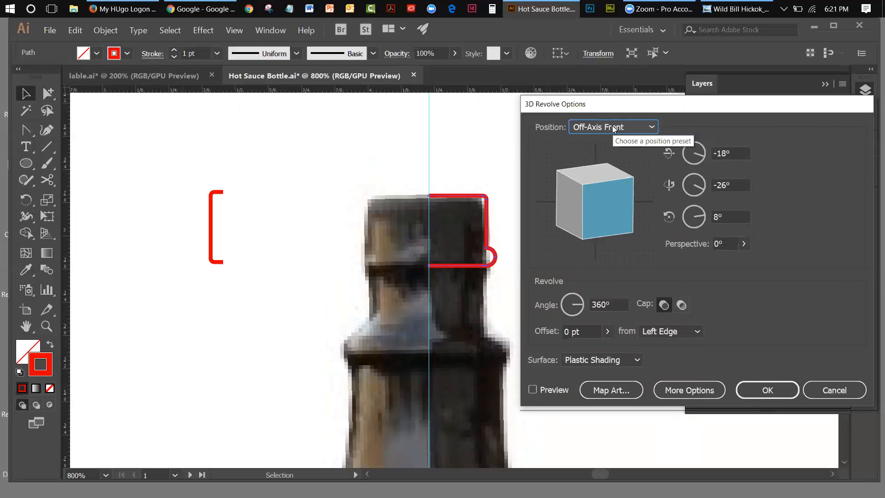
pyautogui.click(532, 389)
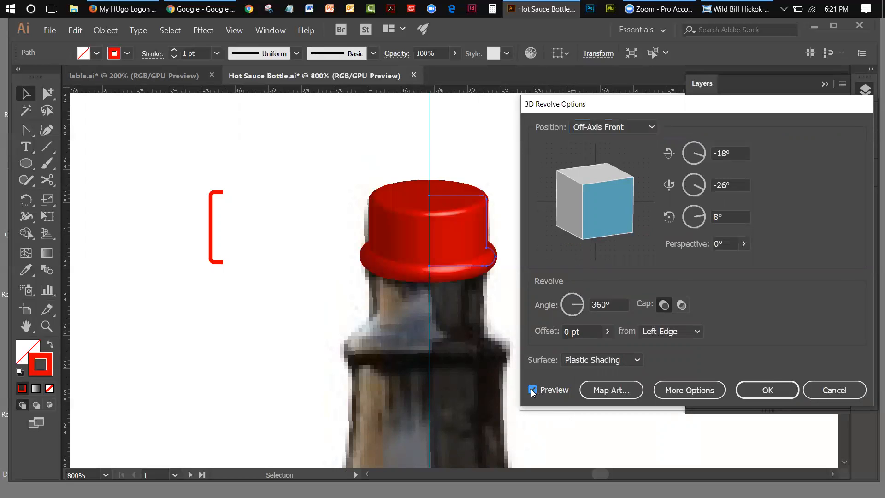
pyautogui.click(762, 392)
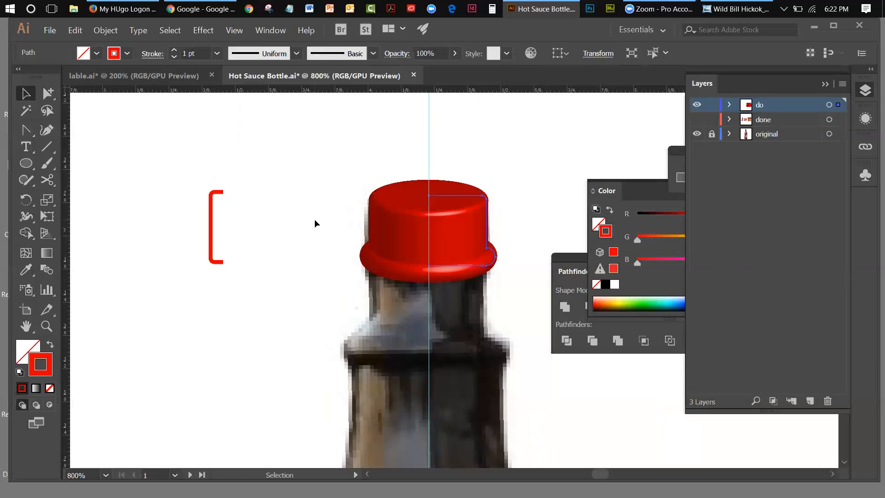
# Move the red revolved cap off the bottle into the empty area to the lower right of the neck.
pyautogui.click(236, 272)
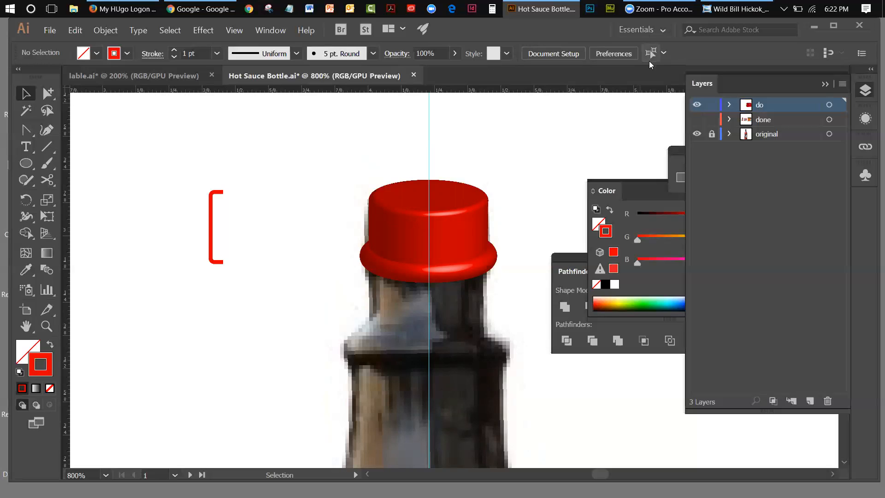
pyautogui.moveTo(465, 214); pyautogui.dragTo(646, 391)
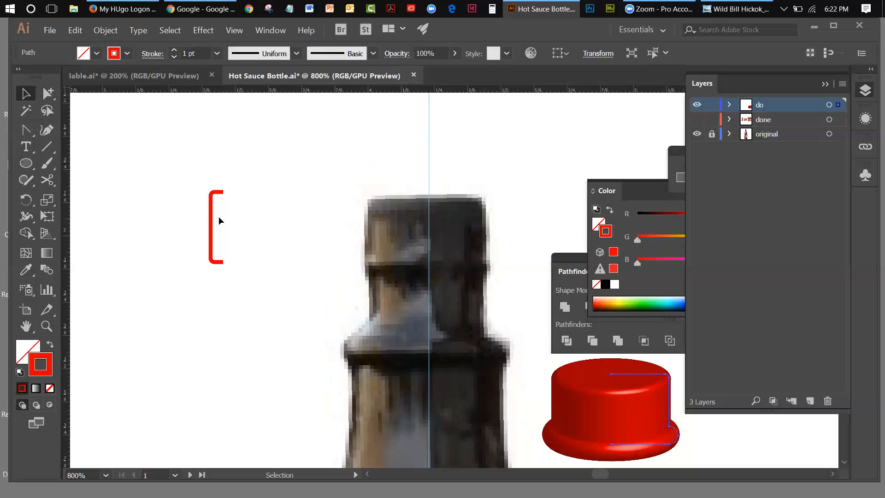
# Move the cut-off outline piece to the cap's left edge, duplicate it in place and nudge the copy right and up.
pyautogui.moveTo(213, 218); pyautogui.dragTo(360, 219)
pyautogui.click(73, 31)
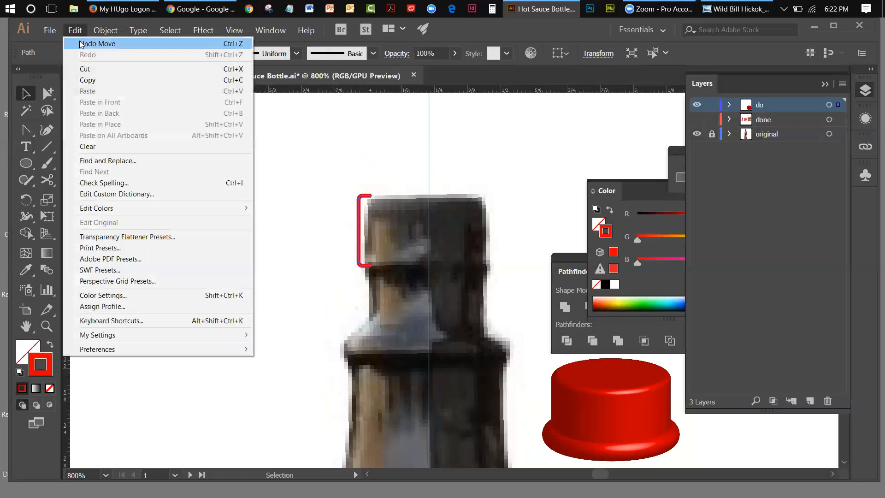
pyautogui.click(87, 80)
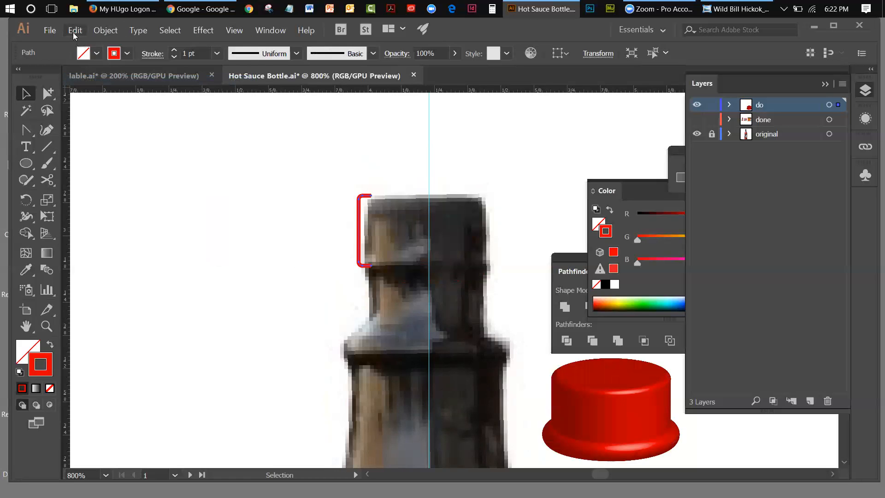
pyautogui.click(74, 31)
pyautogui.click(102, 125)
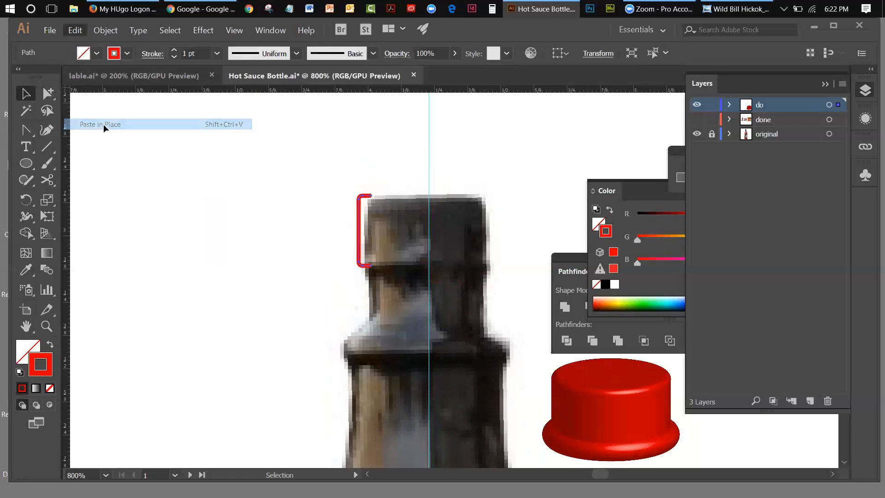
pyautogui.press('Right')
pyautogui.press('Right')
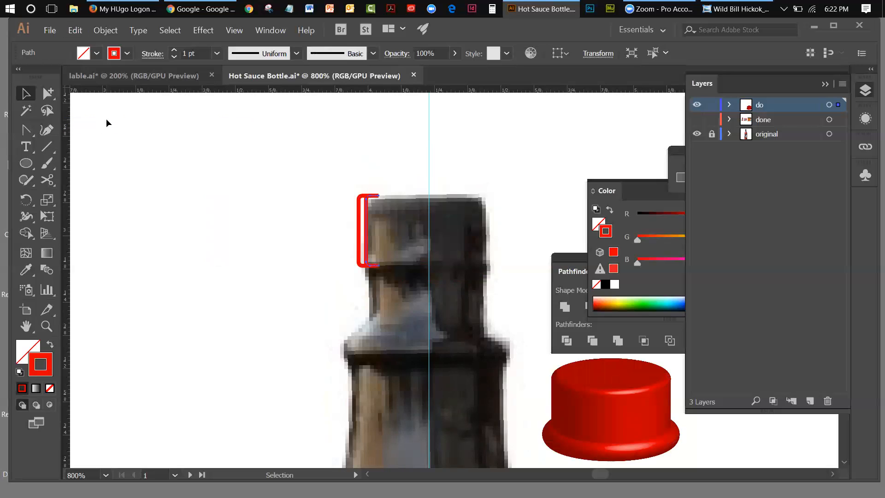
pyautogui.press('Up')
pyautogui.press('Up')
pyautogui.press('Down')
pyautogui.click(256, 201)
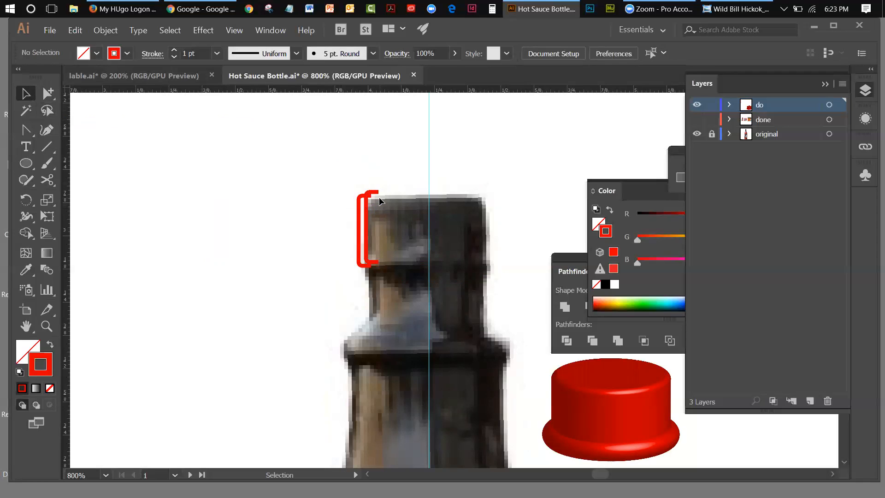
# Delete both leftover outline pieces and draw a rounded rectangle over the right half of the photo's cap, extending past the center guide.
pyautogui.moveTo(333, 181); pyautogui.dragTo(383, 278)
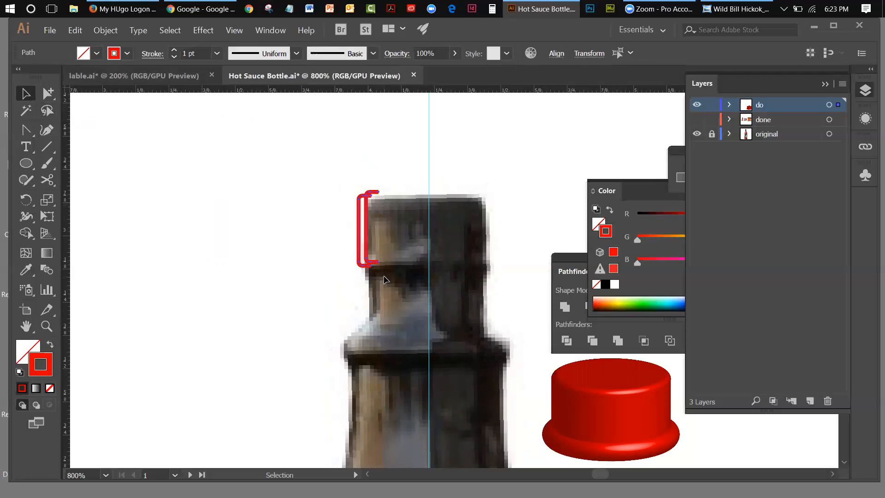
pyautogui.press('Delete')
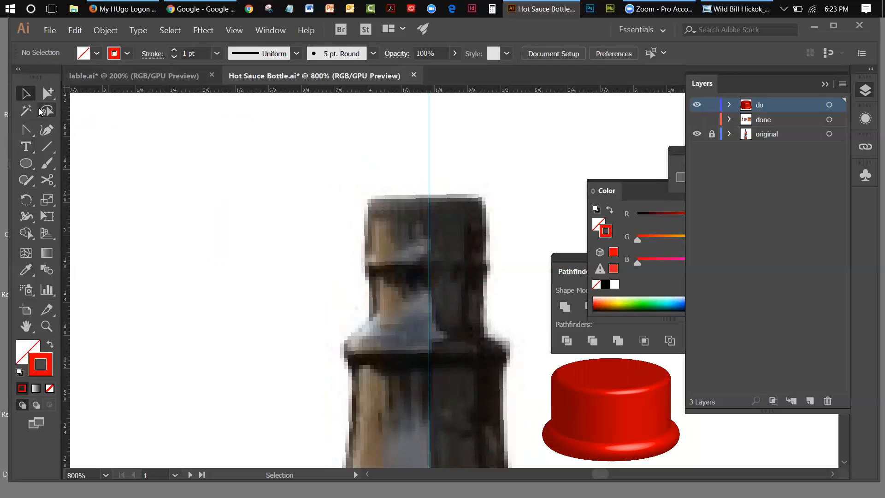
pyautogui.click(31, 159)
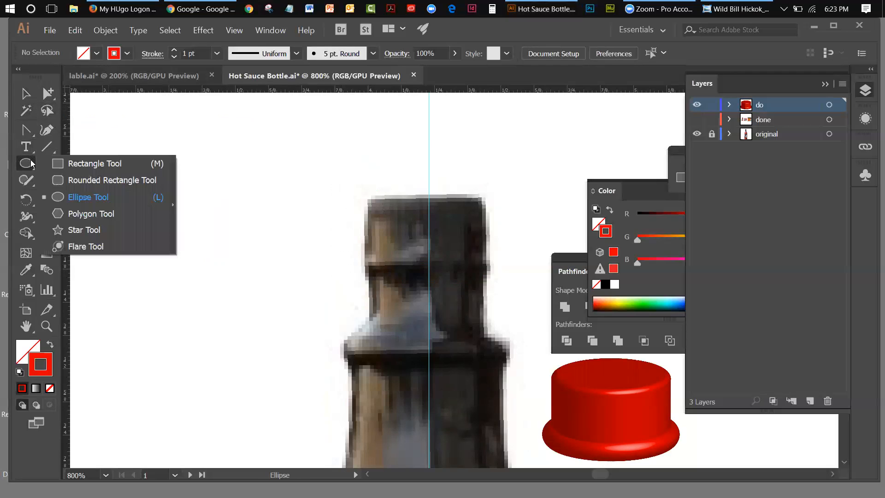
pyautogui.click(65, 180)
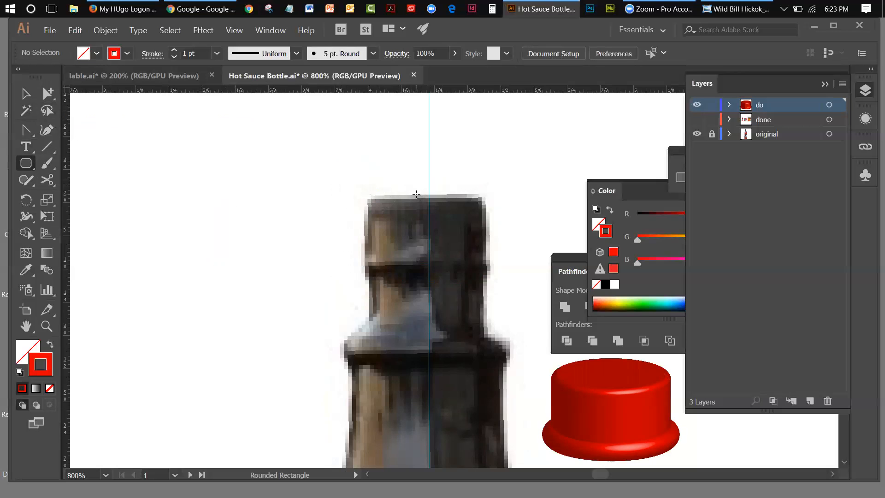
pyautogui.moveTo(416, 194)
pyautogui.mouseDown()
pyautogui.moveTo(458, 216)
pyautogui.moveTo(484, 272)
pyautogui.mouseUp()
pyautogui.click(26, 96)
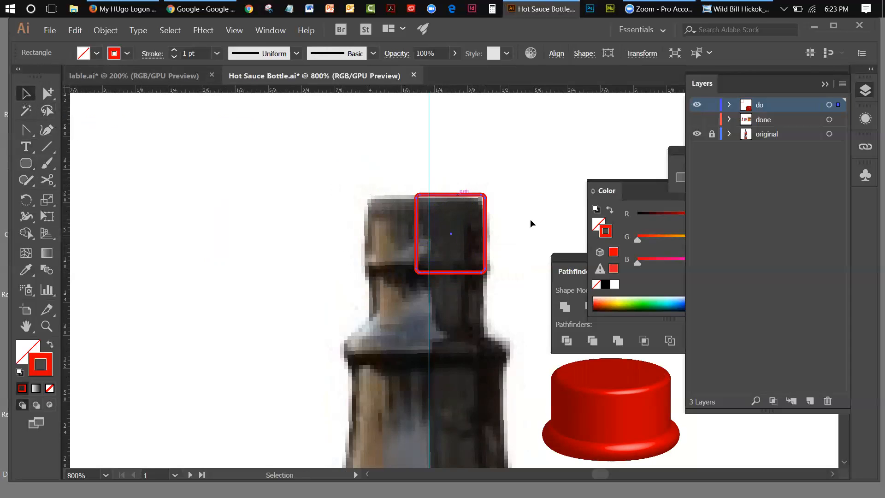
# Duplicate the rounded rectangle in place and nudge the copy three increments to the left.
pyautogui.click(77, 35)
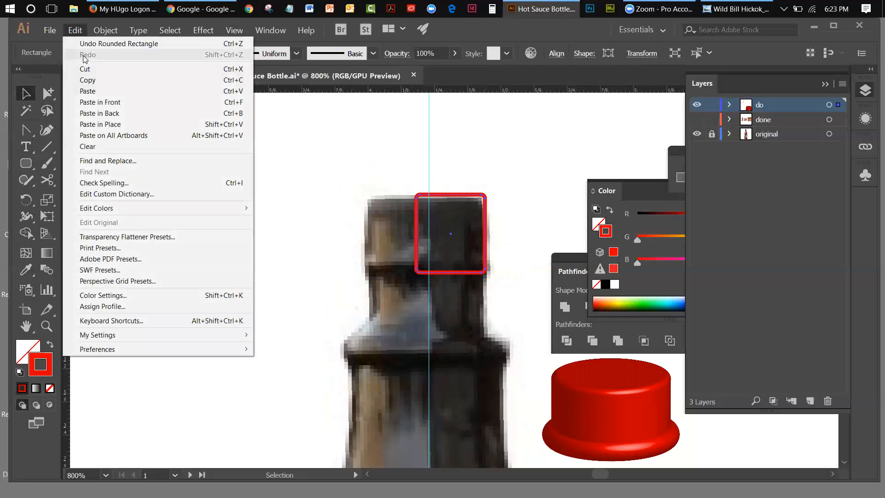
pyautogui.click(86, 81)
pyautogui.click(76, 31)
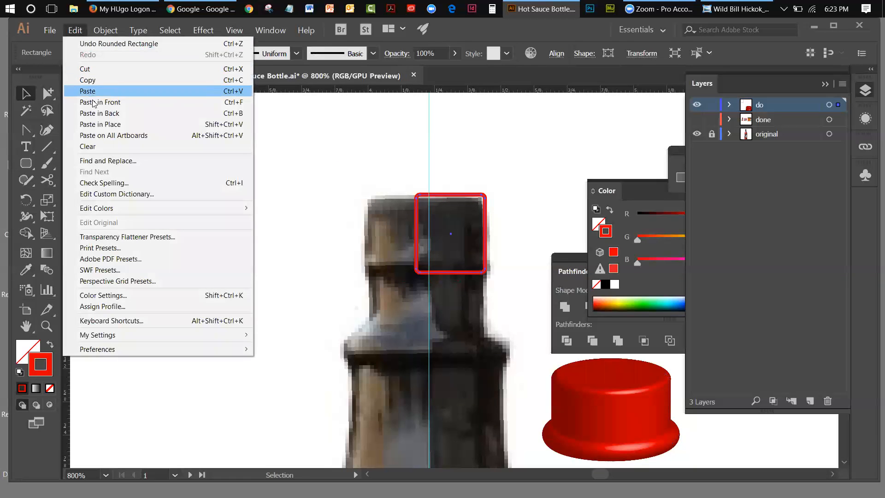
pyautogui.click(98, 124)
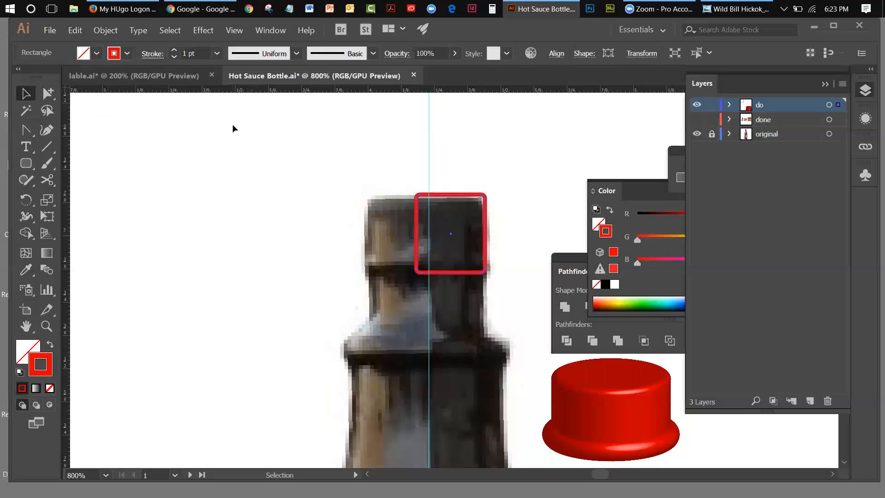
pyautogui.press('Left')
pyautogui.press('Left')
pyautogui.press('Left')
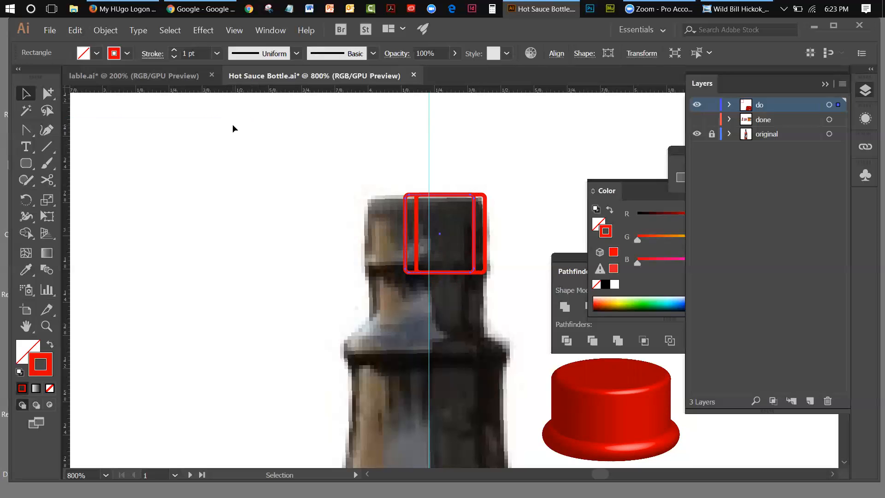
# Nudge the copied rectangle up two increments above the original one and clear the selection.
pyautogui.press('Up')
pyautogui.press('Up')
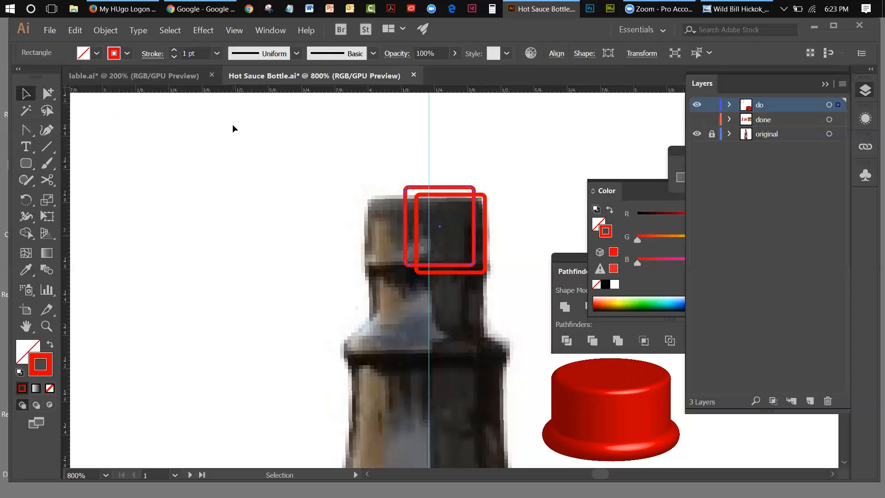
pyautogui.press('Down')
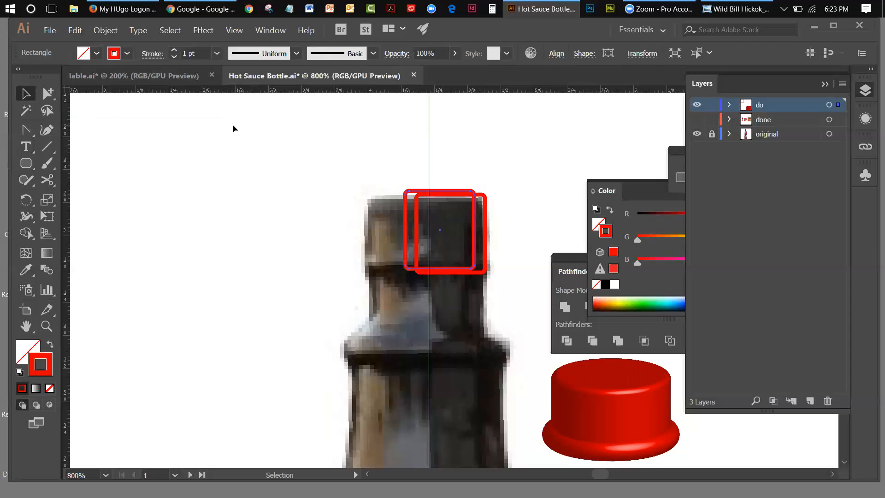
pyautogui.press('Up')
pyautogui.press('Down')
pyautogui.click(342, 209)
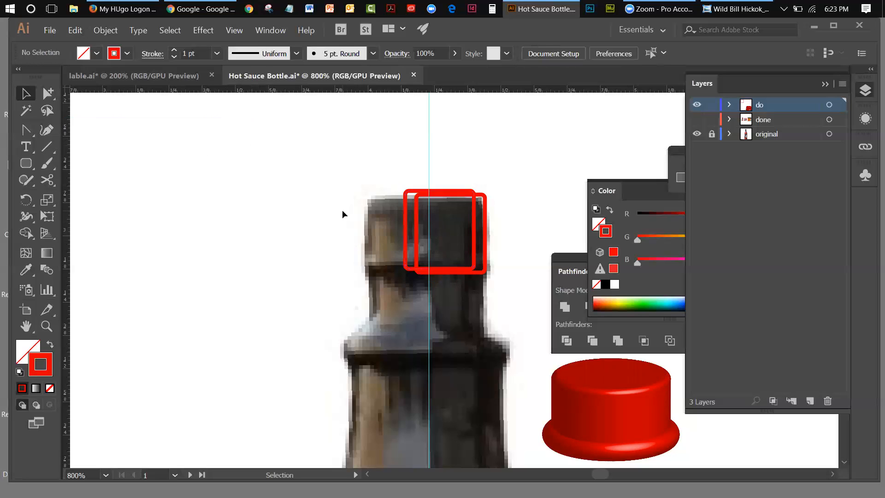
pyautogui.click(471, 194)
pyautogui.press('Up')
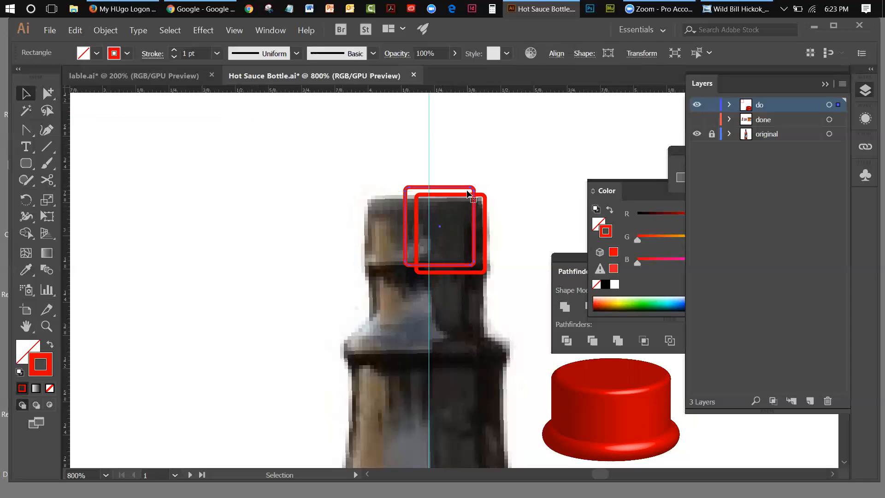
pyautogui.click(534, 168)
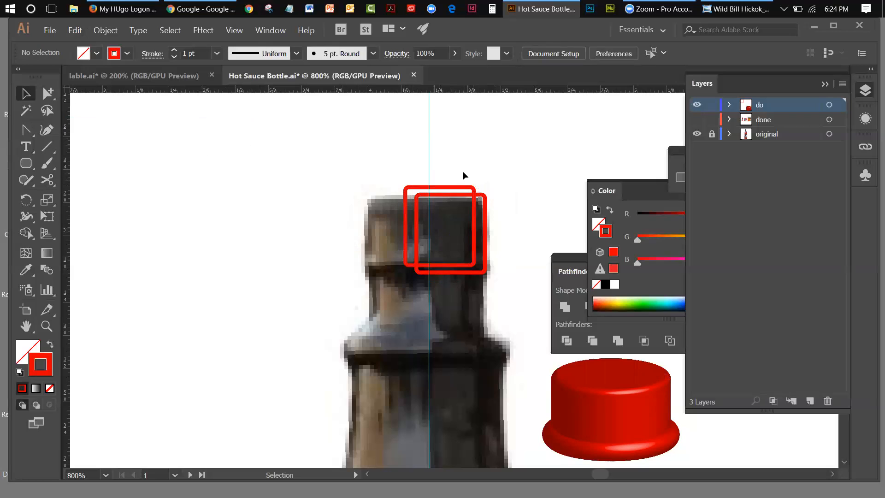
# Select both overlapping rounded rectangles and unite them into one stepped outline with Pathfinder.
pyautogui.moveTo(462, 171); pyautogui.dragTo(483, 200)
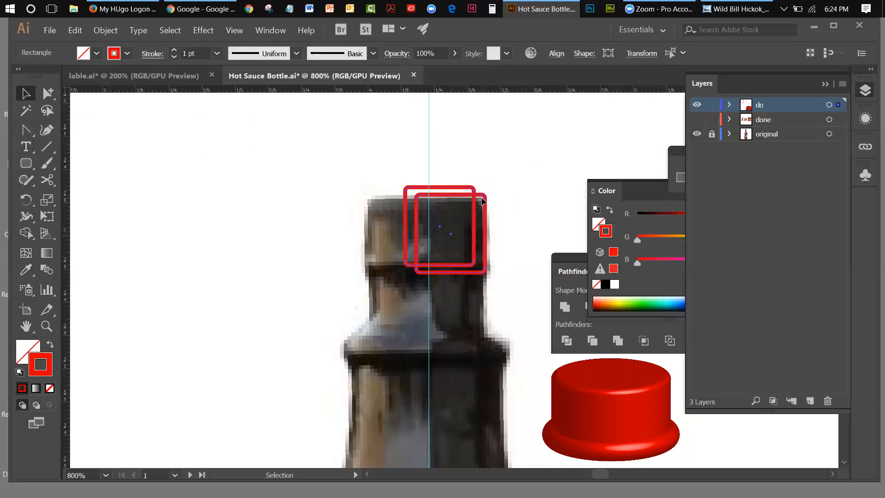
pyautogui.click(565, 307)
pyautogui.click(566, 307)
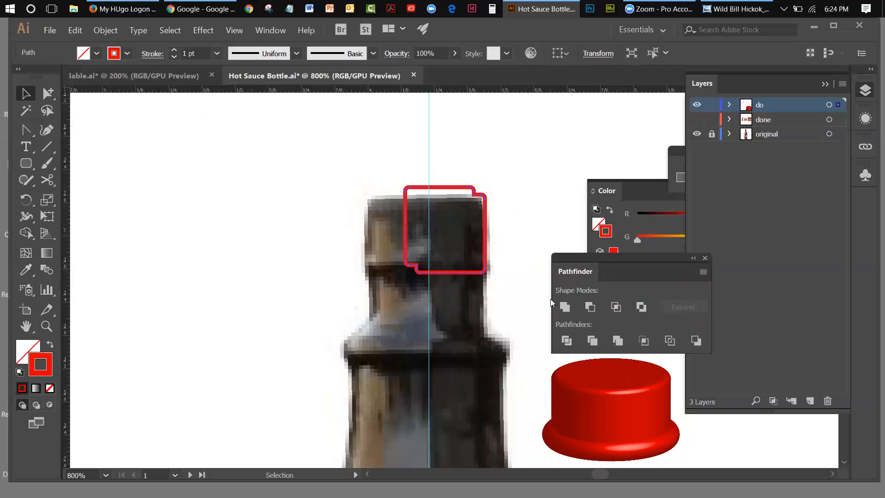
# Cut the united outline with the Scissors tool where its top and bottom edges cross the center guide, and delete the left piece.
pyautogui.click(47, 180)
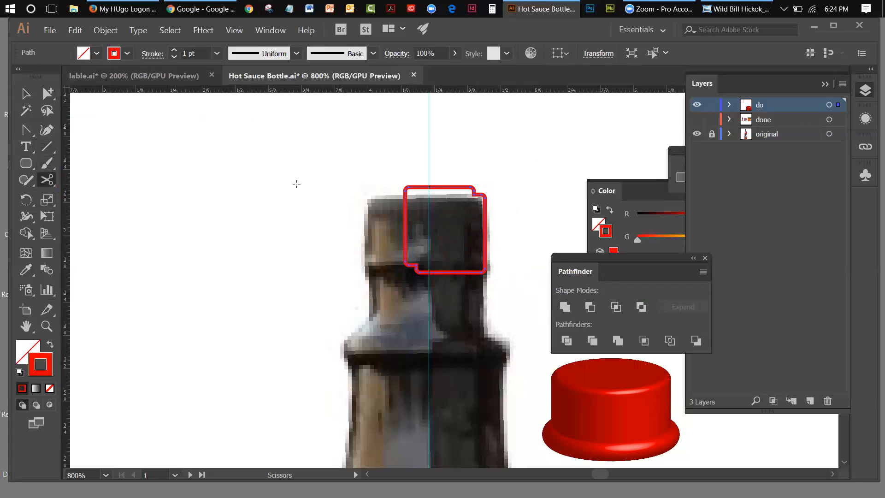
pyautogui.click(428, 187)
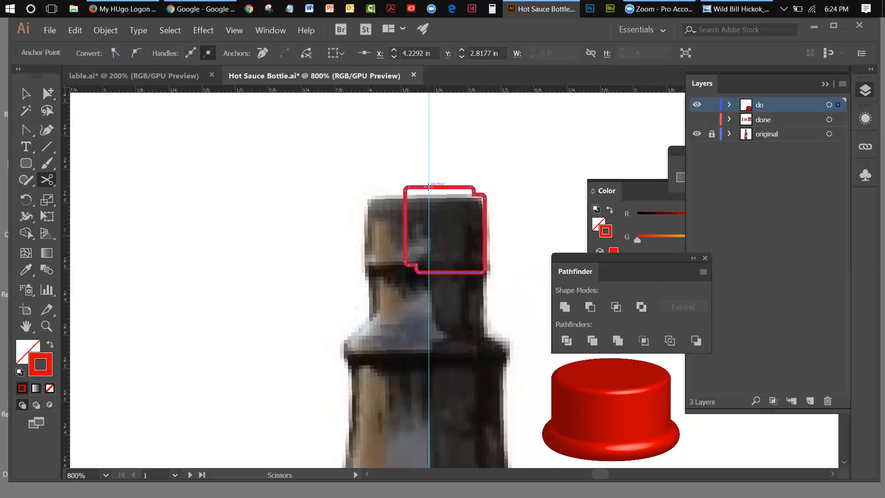
pyautogui.click(428, 273)
pyautogui.press('v')
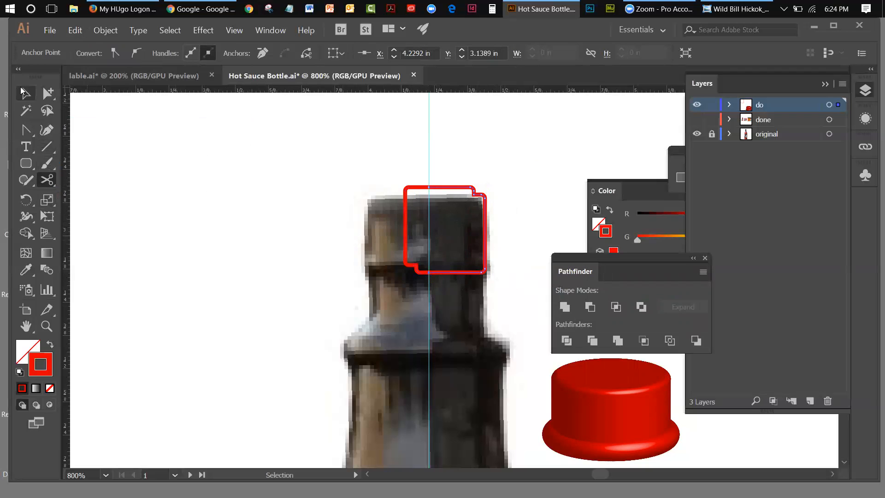
pyautogui.click(289, 147)
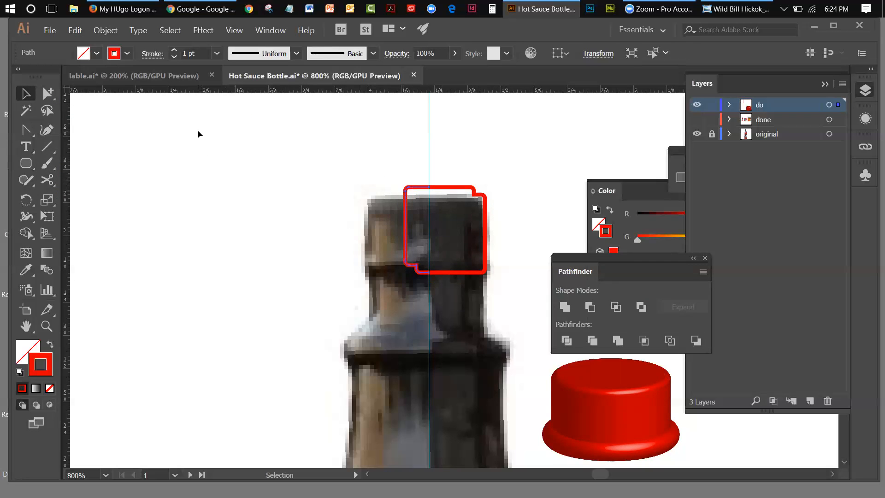
pyautogui.press('Delete')
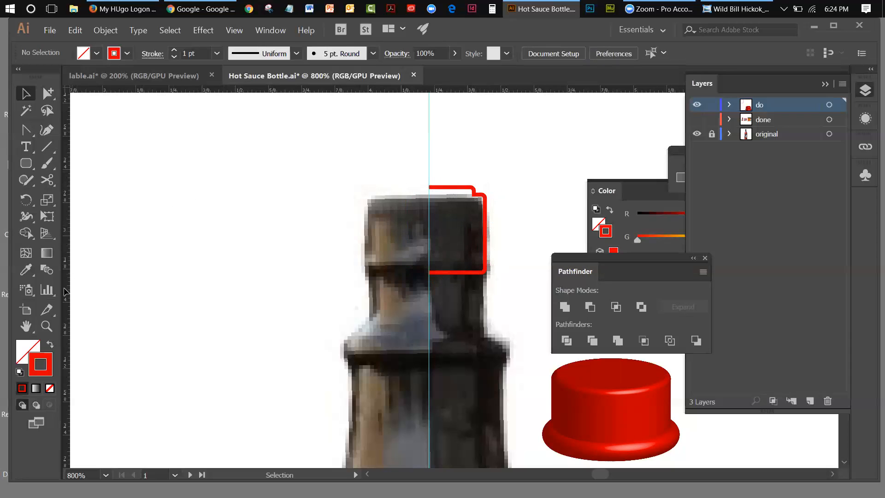
# Change the stroke color of the remaining half profile to dark blue 00006d.
pyautogui.click(456, 187)
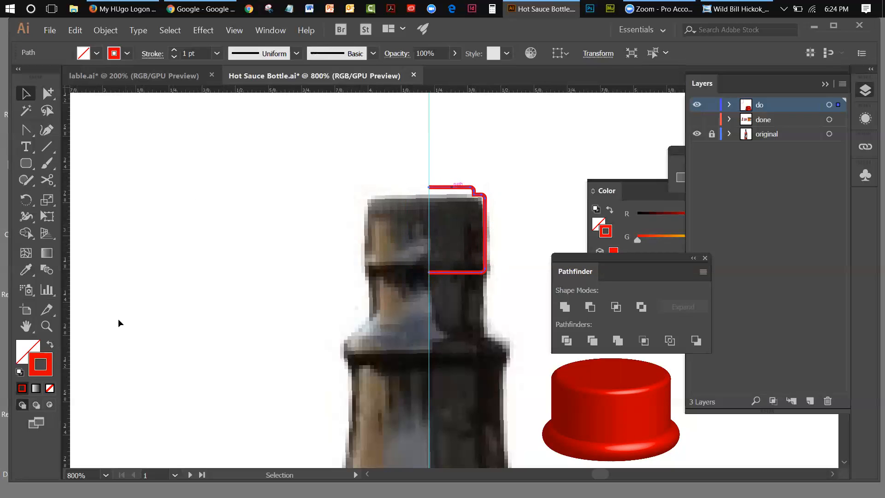
pyautogui.doubleClick(47, 359)
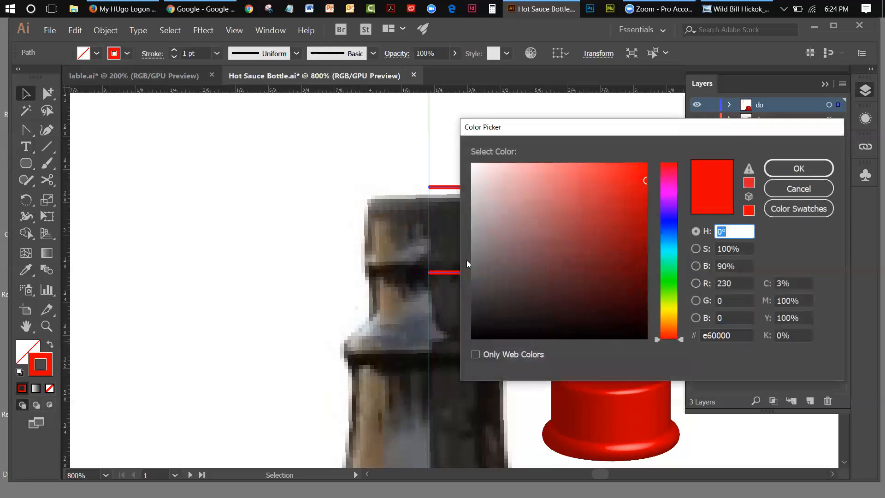
pyautogui.click(670, 220)
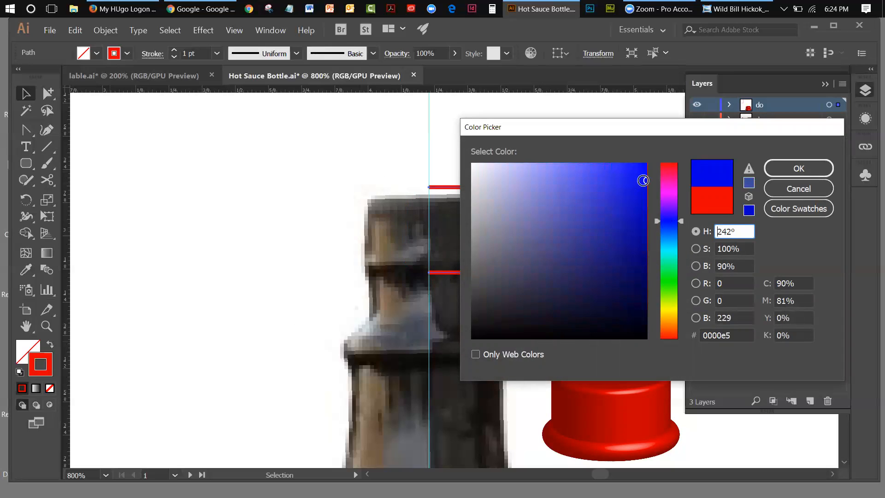
pyautogui.moveTo(646, 200); pyautogui.dragTo(647, 259)
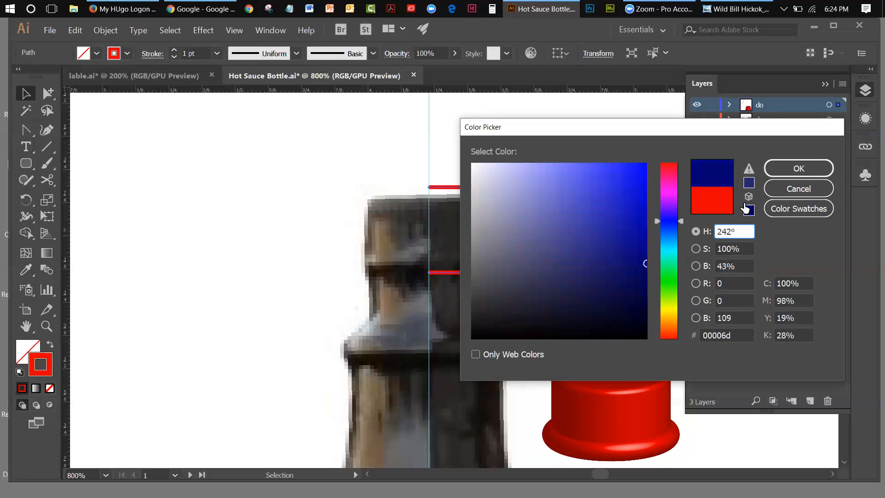
pyautogui.click(775, 169)
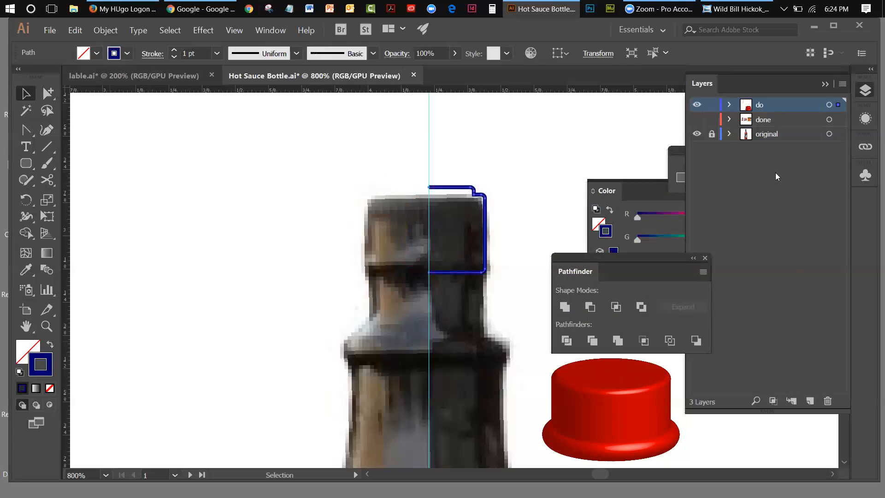
# Apply a 360° 3D Revolve from the left edge to the blue profile with the Off-Axis Front position and preview, and deselect it.
pyautogui.click(201, 30)
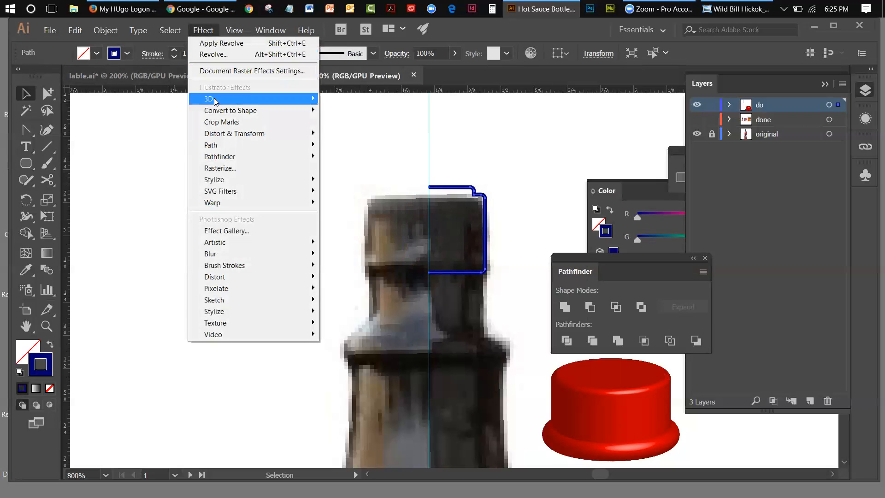
pyautogui.moveTo(268, 99)
pyautogui.click(375, 110)
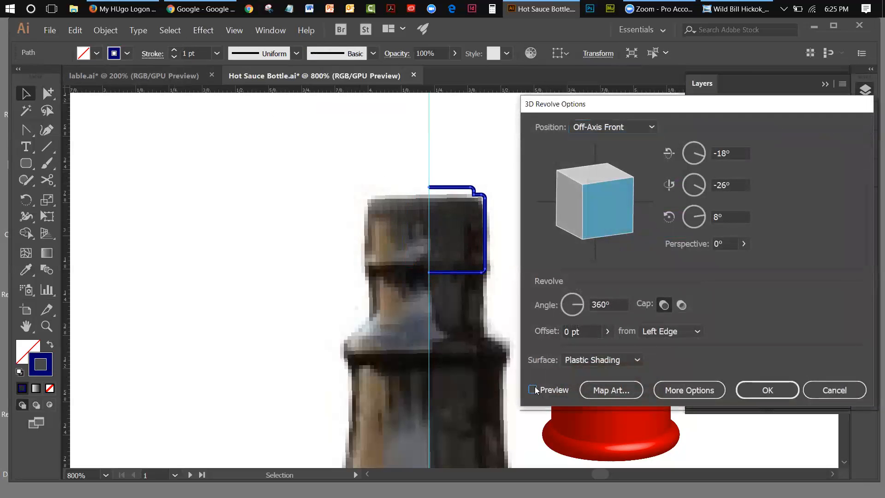
pyautogui.click(533, 390)
pyautogui.click(783, 385)
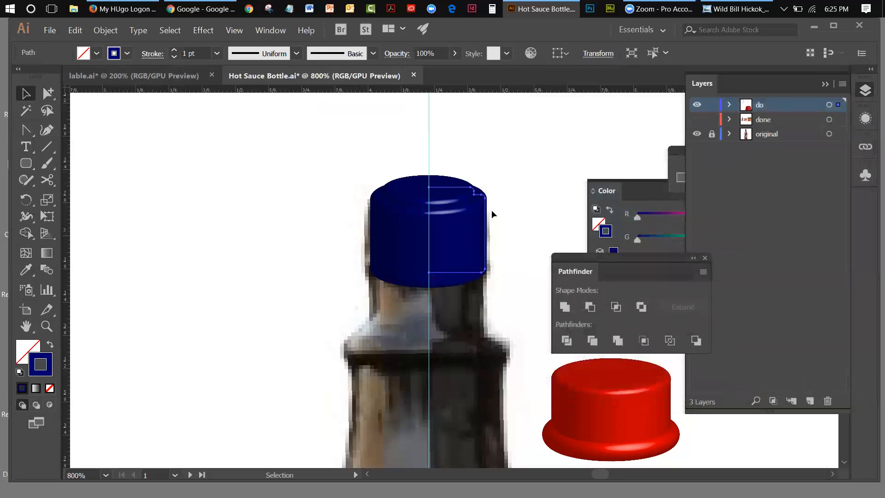
pyautogui.click(92, 136)
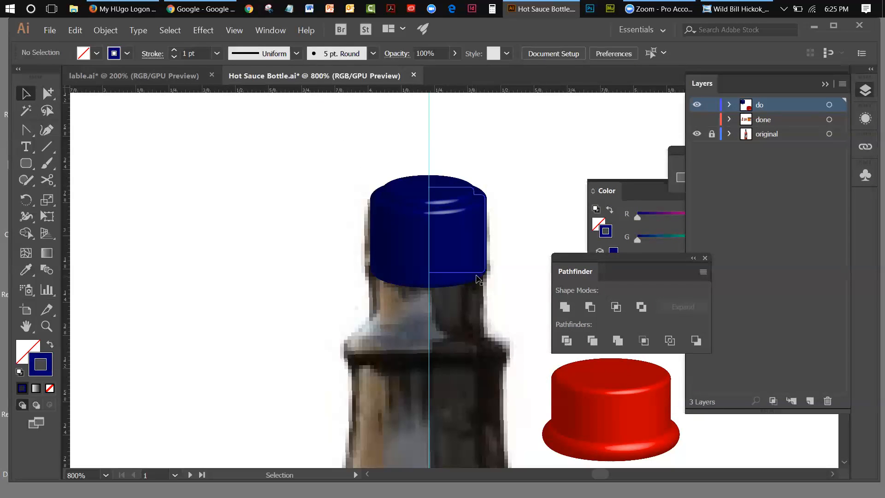
# Lengthen the blue cap by moving the lower anchor points of its half profile down toward the bottle's shoulder.
pyautogui.click(48, 93)
pyautogui.moveTo(48, 94); pyautogui.dragTo(79, 93)
pyautogui.click(487, 265)
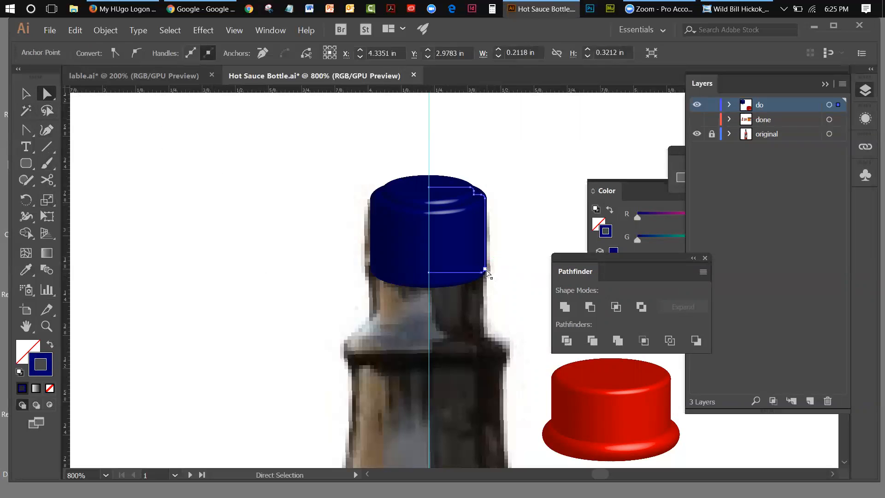
pyautogui.click(486, 270)
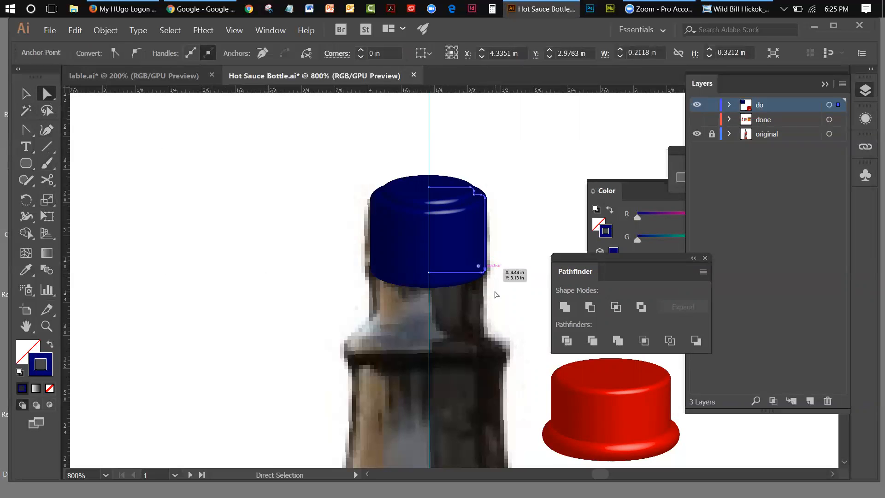
pyautogui.keyDown('shift'); pyautogui.click(481, 273); pyautogui.keyUp('shift')
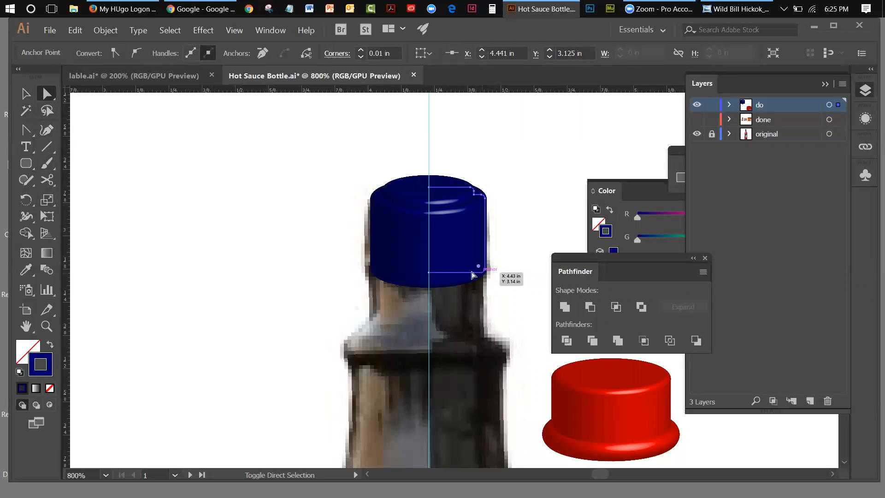
pyautogui.keyDown('shift'); pyautogui.click(429, 272); pyautogui.keyUp('shift')
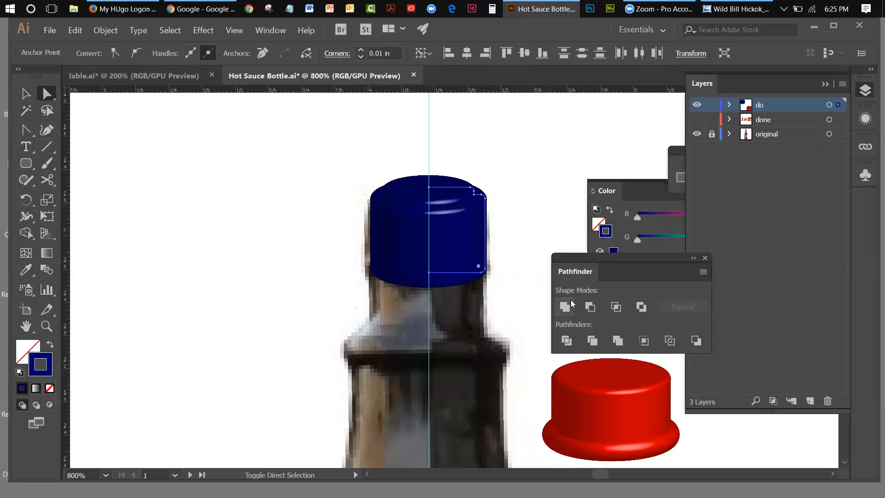
pyautogui.press('Down')
pyautogui.press('Down')
pyautogui.press('Down')
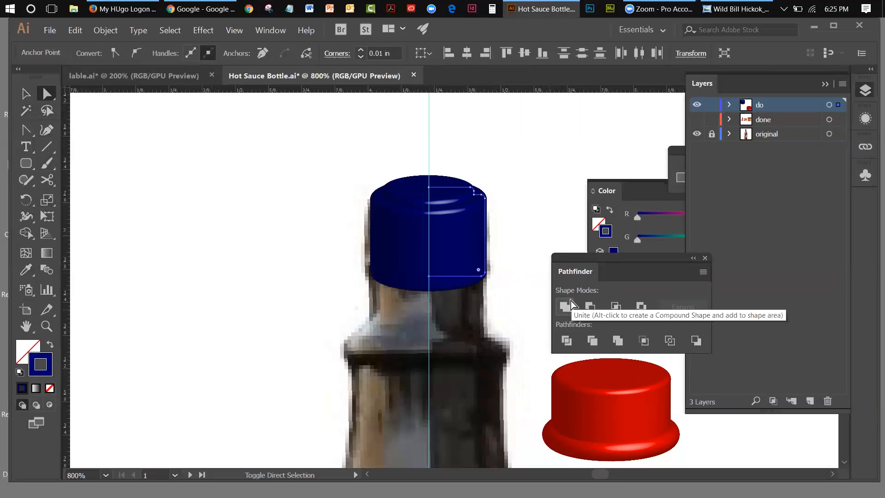
pyautogui.press('Down')
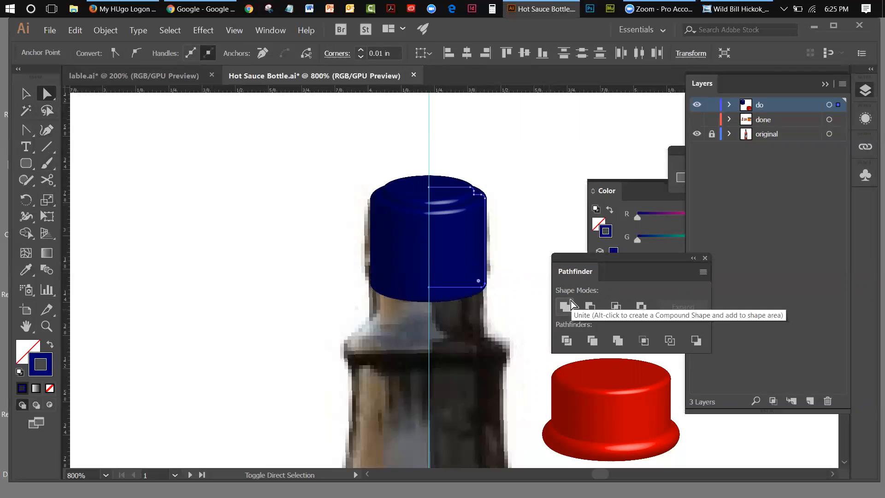
pyautogui.press('Down')
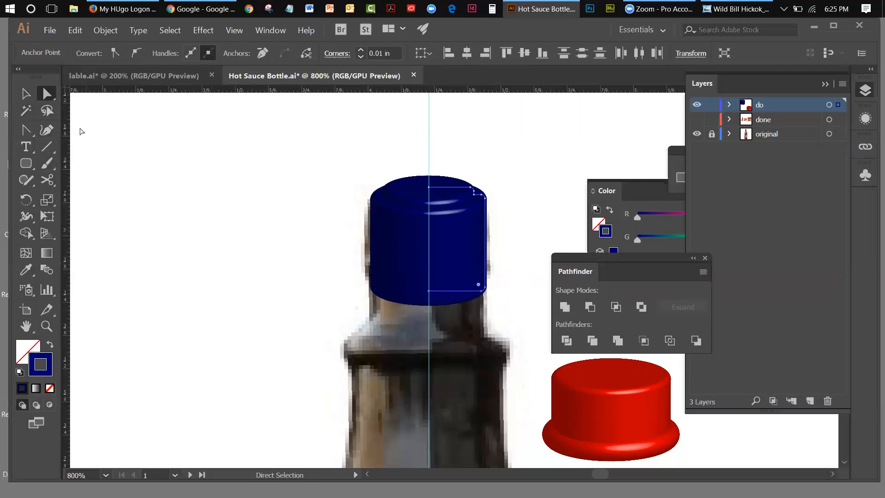
pyautogui.click(32, 98)
pyautogui.click(117, 130)
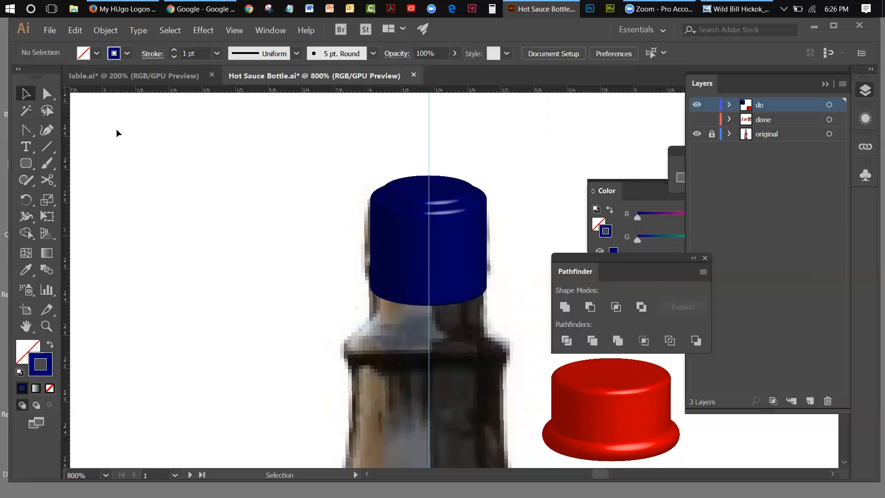
# Hide the 3D Revolve effect on the blue cap so only its half-profile path shows.
pyautogui.click(825, 84)
pyautogui.click(461, 183)
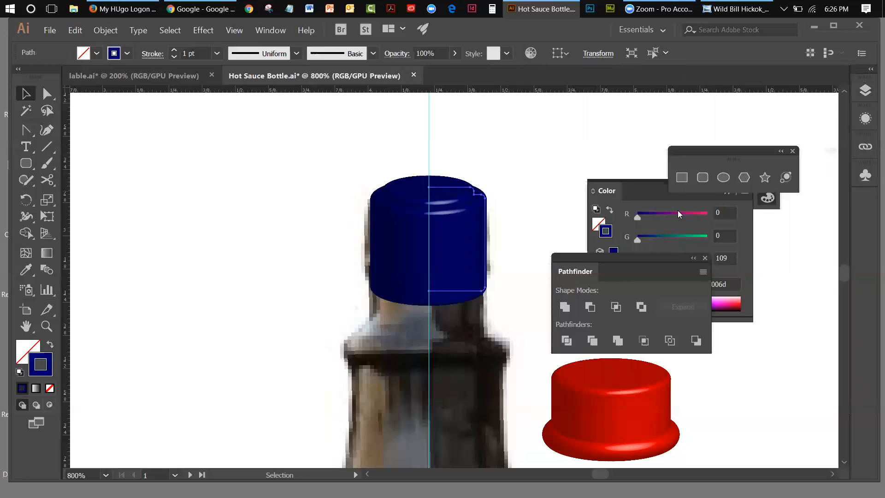
pyautogui.click(275, 31)
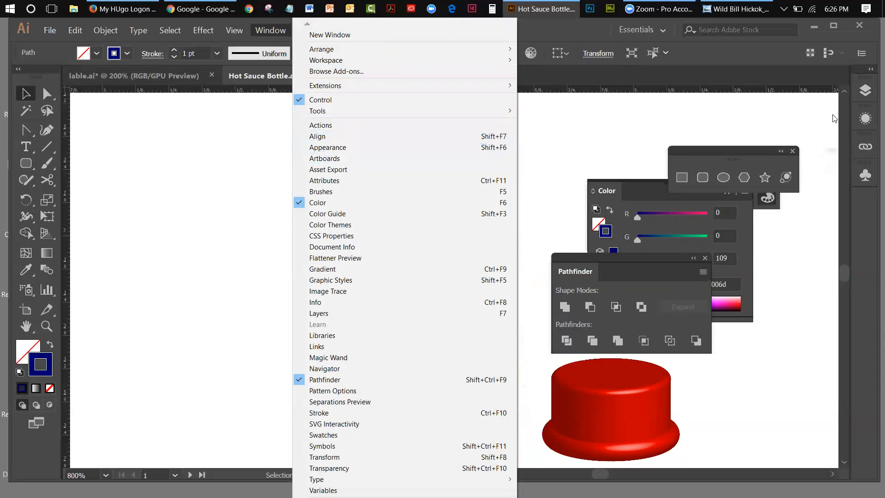
pyautogui.click(866, 118)
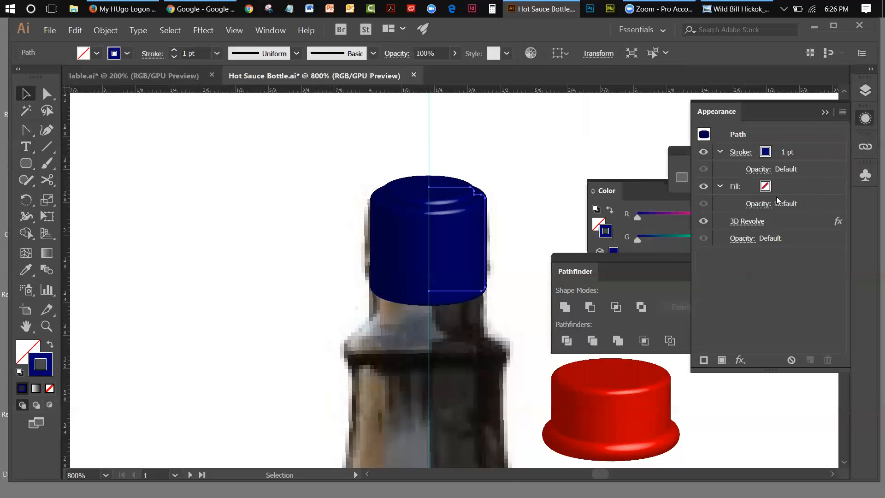
pyautogui.click(703, 224)
pyautogui.click(703, 223)
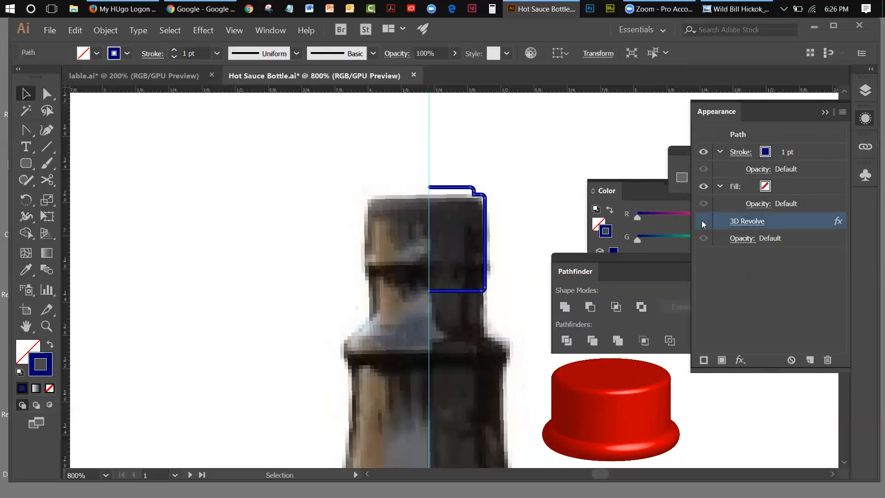
pyautogui.click(543, 189)
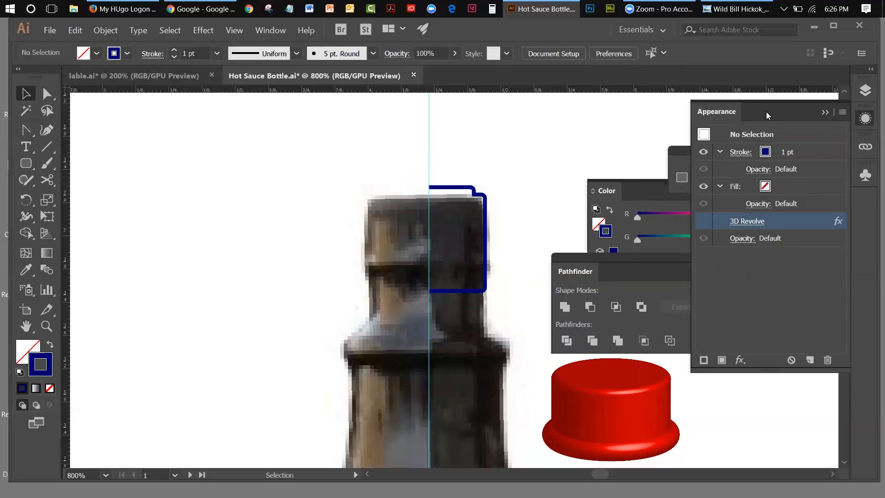
pyautogui.click(825, 111)
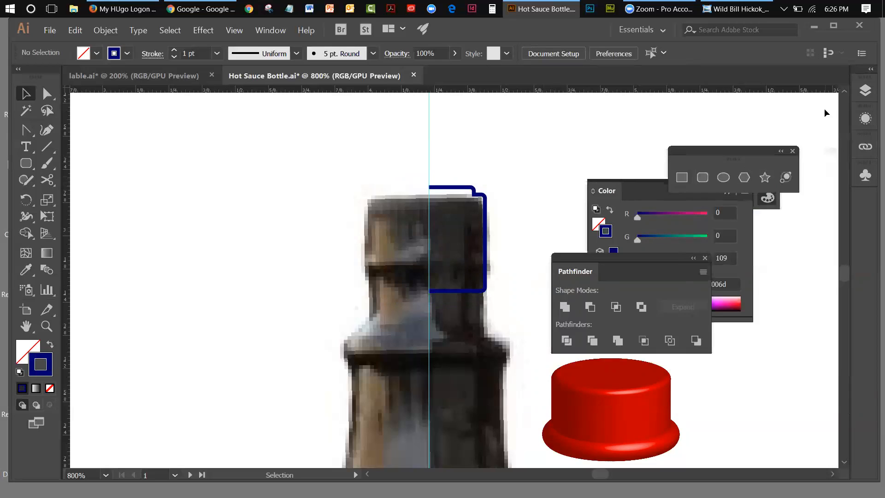
# Hide the "original" layer that holds the bottle photo.
pyautogui.click(865, 96)
pyautogui.click(697, 134)
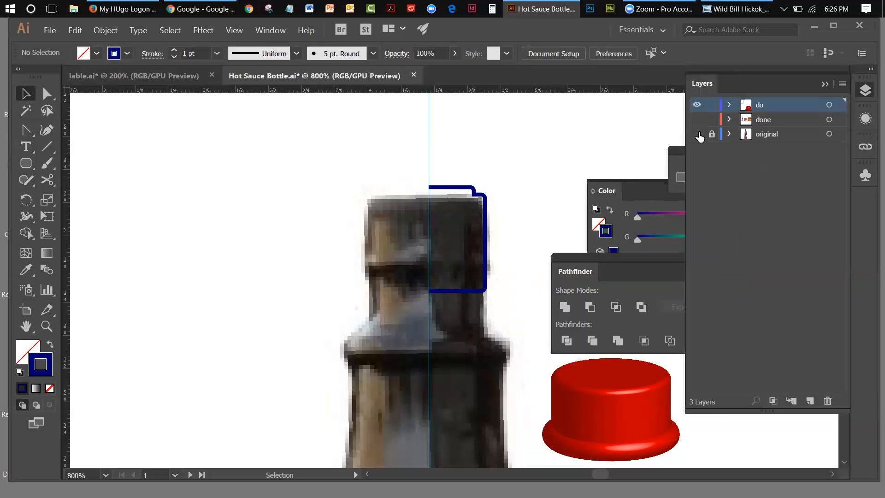
pyautogui.click(825, 84)
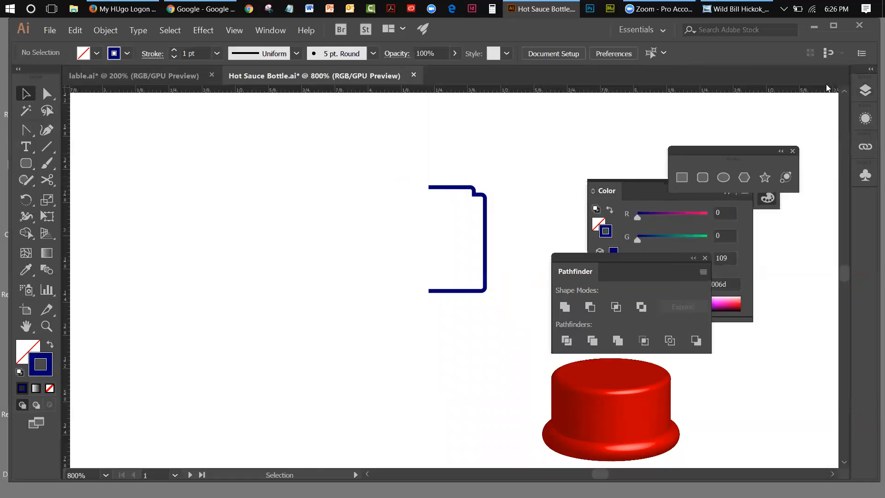
# Toggle the cap path's 3D Revolve effect on and off to compare the open half profile with the revolved cap.
pyautogui.click(865, 117)
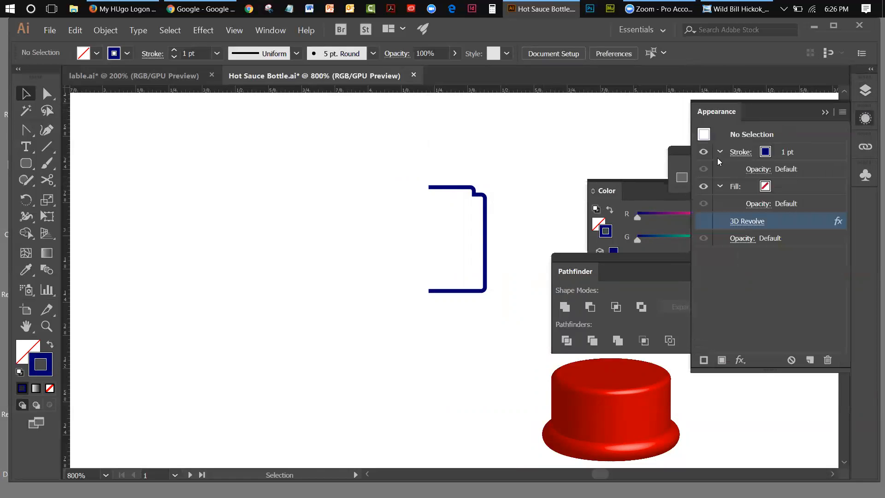
pyautogui.click(701, 218)
pyautogui.click(701, 221)
pyautogui.hotkey('ctrl', 'a')
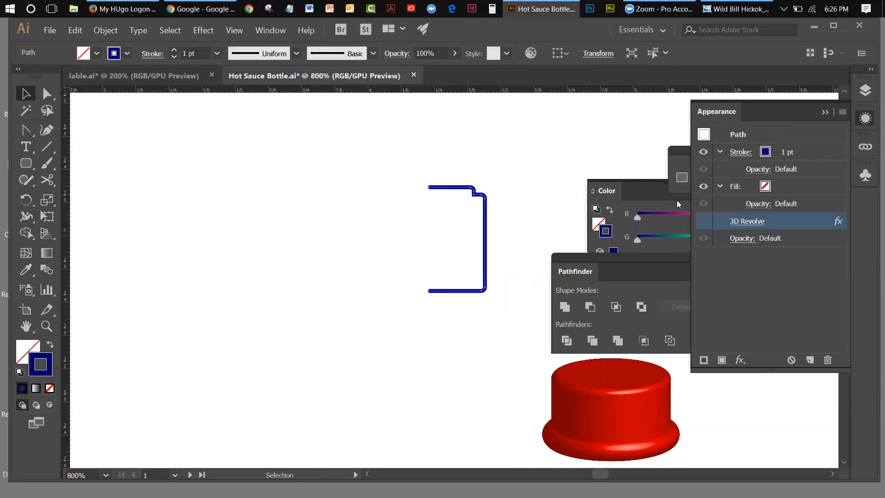
pyautogui.click(704, 221)
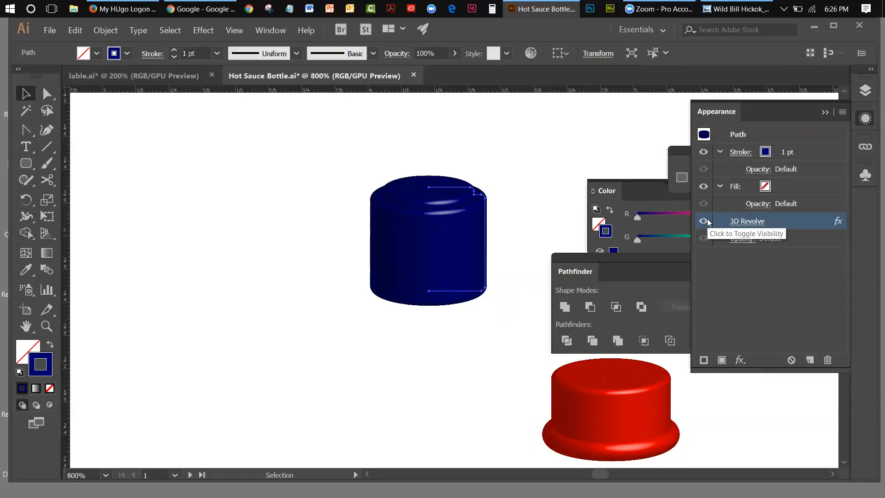
pyautogui.click(703, 221)
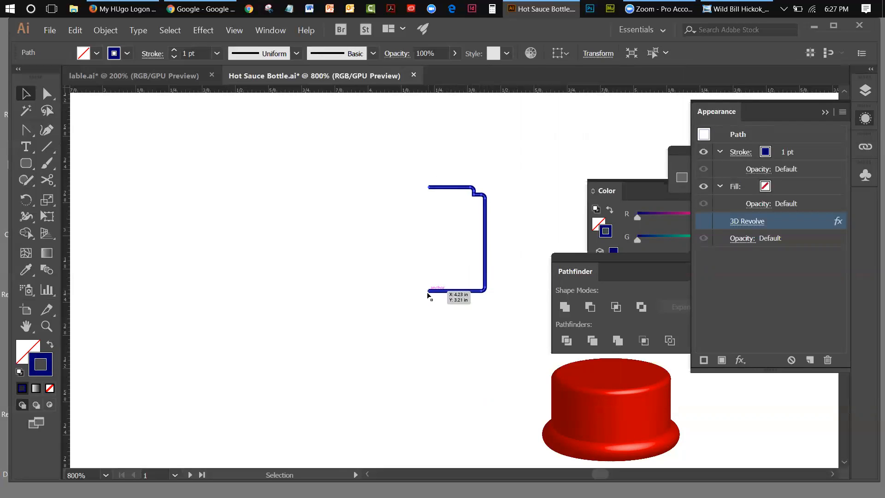
pyautogui.click(702, 221)
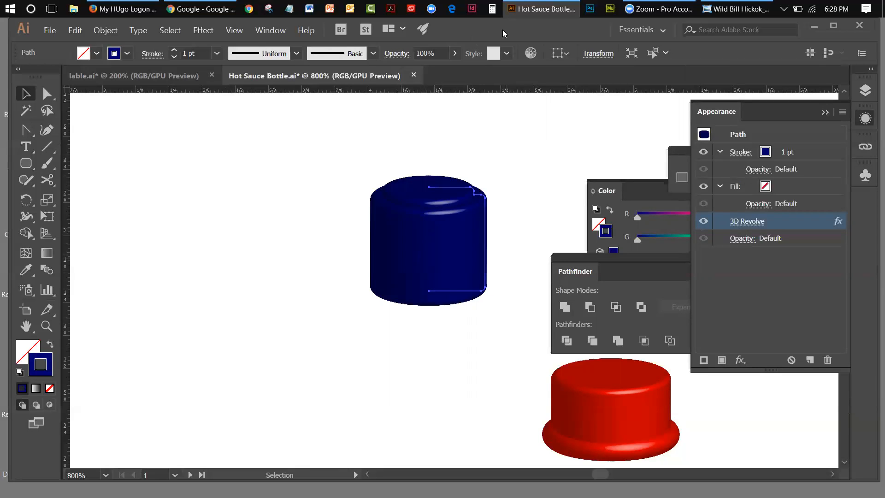
pyautogui.click(703, 220)
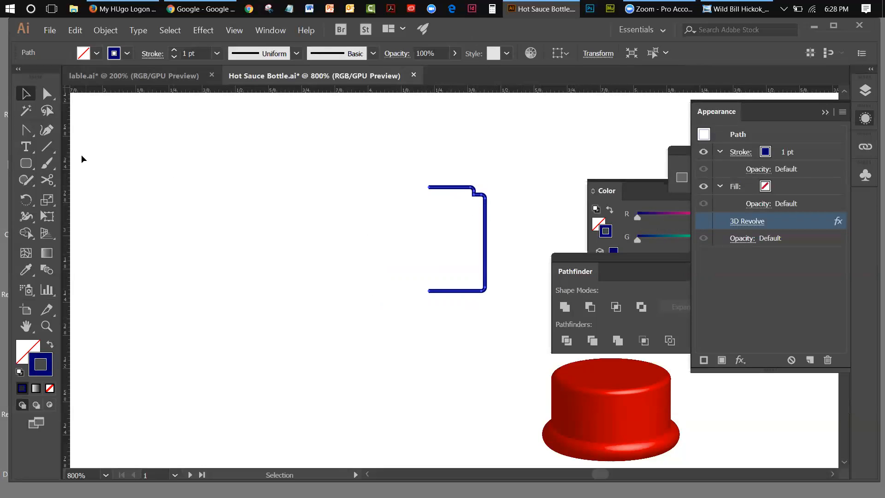
# Draw an upright rounded rectangle in the empty area beside the cap profile and paste a copy of it in place.
pyautogui.click(22, 165)
pyautogui.moveTo(228, 169); pyautogui.dragTo(301, 263)
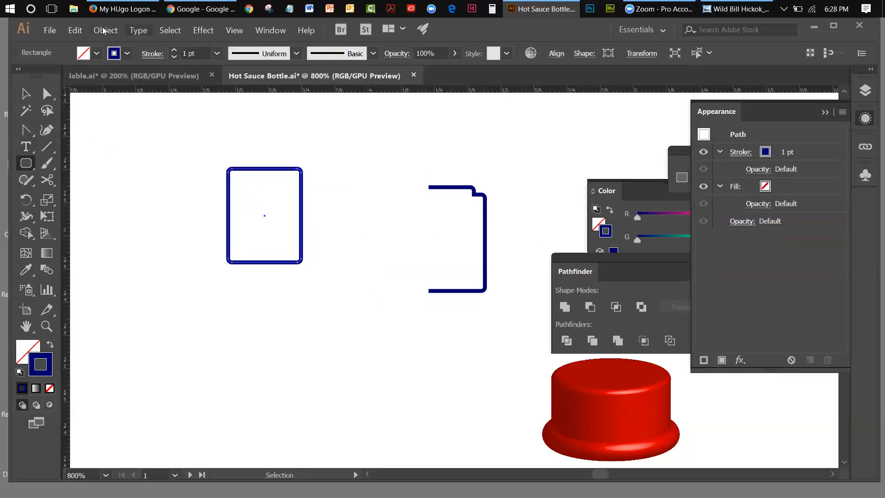
pyautogui.click(75, 30)
pyautogui.click(88, 80)
pyautogui.click(75, 30)
pyautogui.click(95, 125)
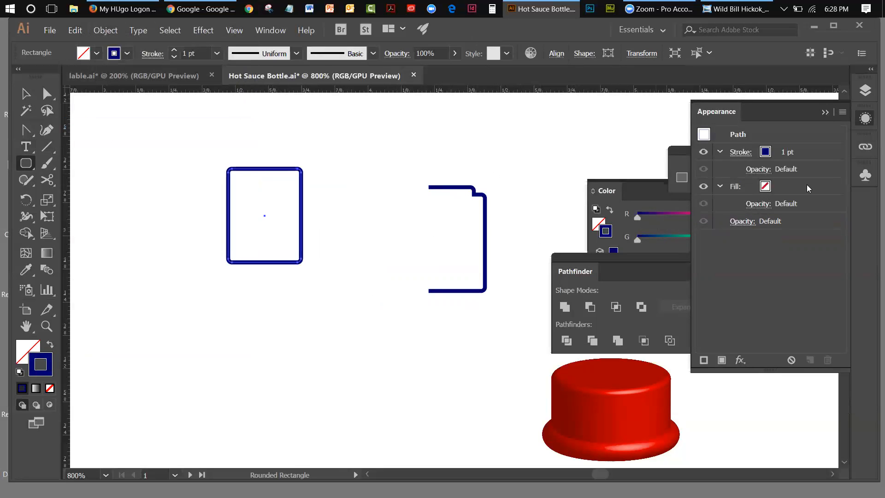
# Offset the pasted rectangle slightly up and to the left of the original rectangle.
pyautogui.press('Down')
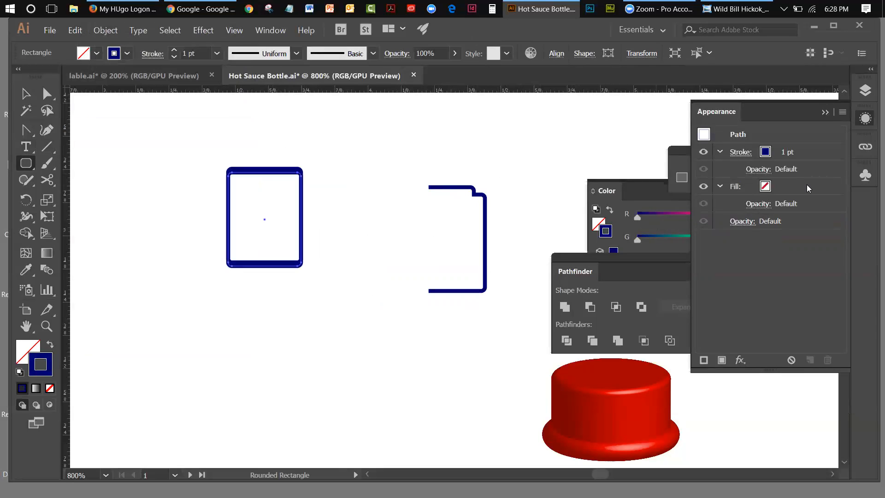
pyautogui.press('Up')
pyautogui.press('Up')
pyautogui.press('Up')
pyautogui.press('Left')
pyautogui.press('Left')
pyautogui.press('Left')
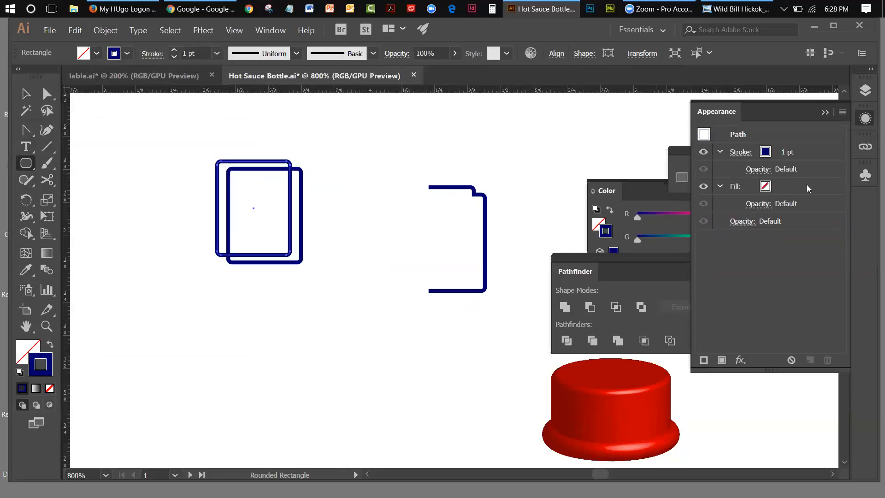
# Unite the two overlapping rounded rectangles into a single stepped outline.
pyautogui.click(26, 94)
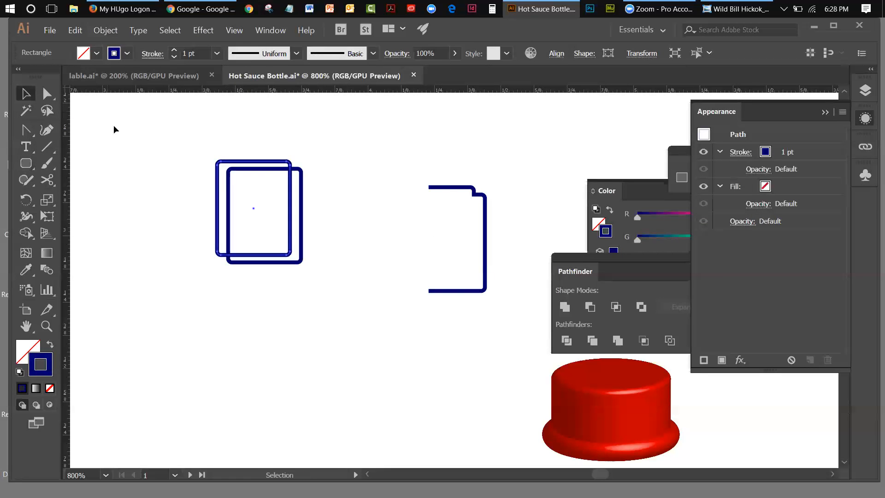
pyautogui.moveTo(254, 130); pyautogui.dragTo(332, 197)
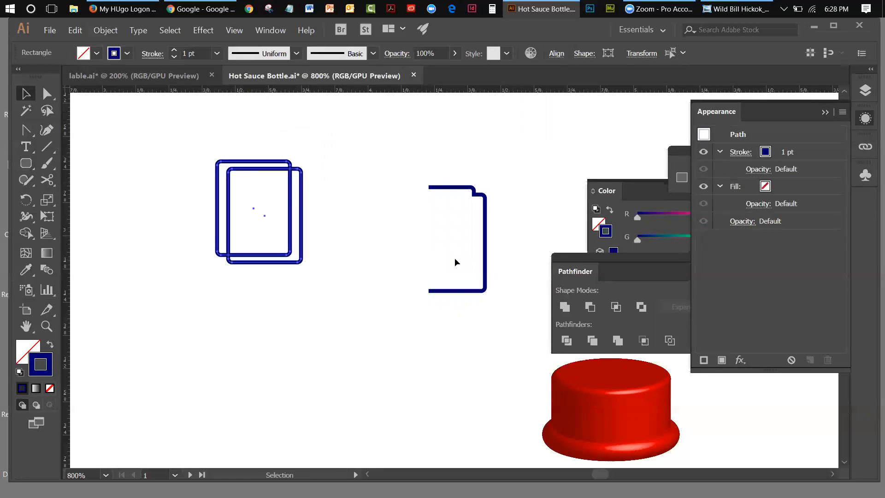
pyautogui.click(565, 307)
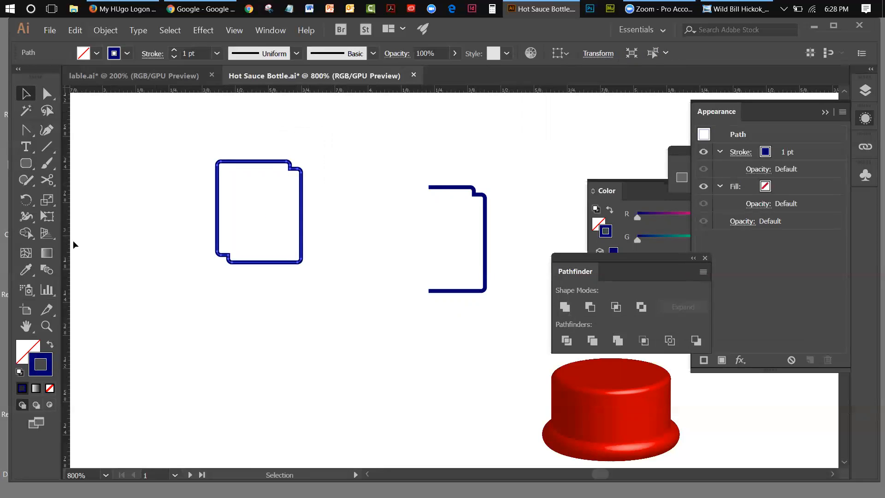
# Place a vertical guide through the united shape and try to cut its upper and lower edges with Scissors where the guide crosses.
pyautogui.moveTo(67, 229); pyautogui.dragTo(251, 262)
pyautogui.click(124, 226)
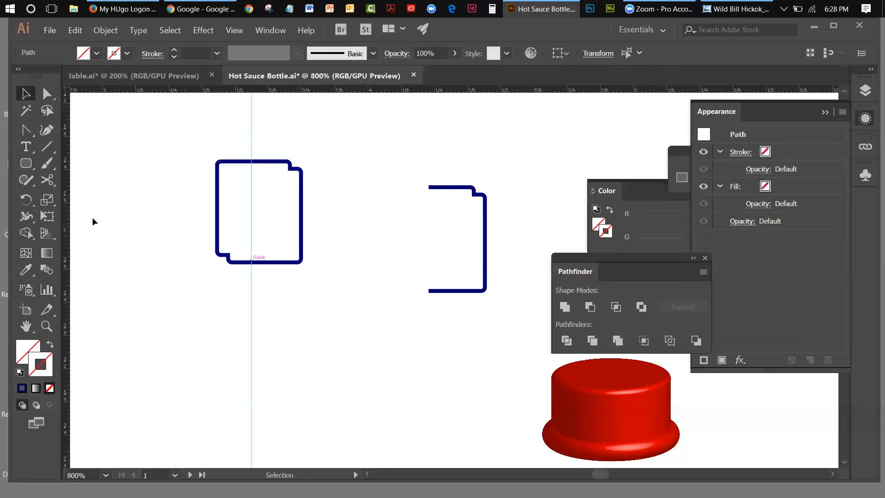
pyautogui.press('c')
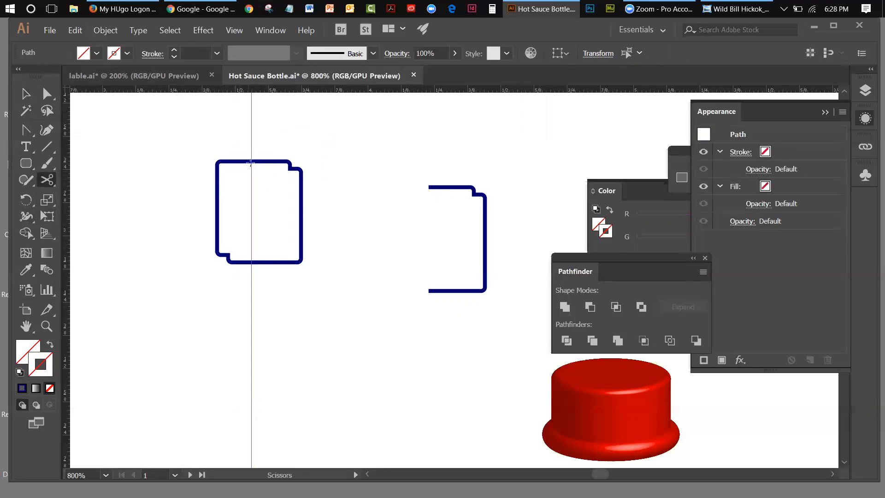
pyautogui.click(251, 161)
pyautogui.click(251, 262)
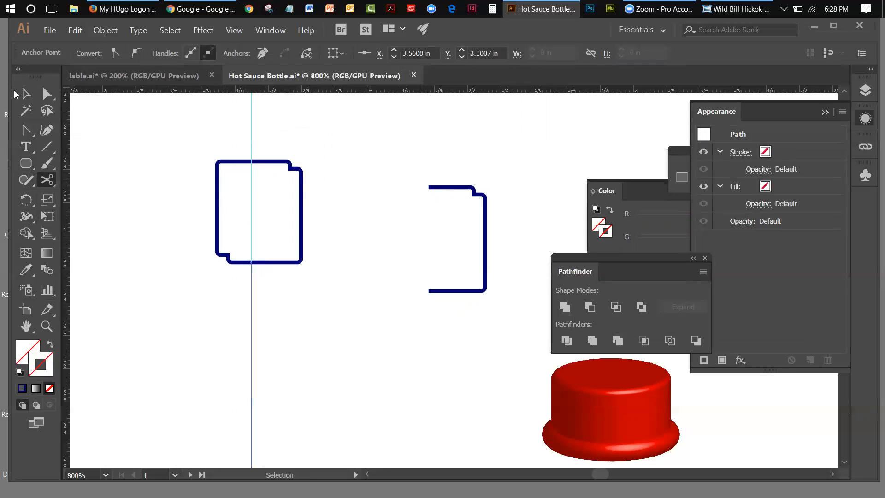
# Try to delete the left half of the united stepped outline, and undo the deletion.
pyautogui.press('v')
pyautogui.click(118, 121)
pyautogui.click(220, 159)
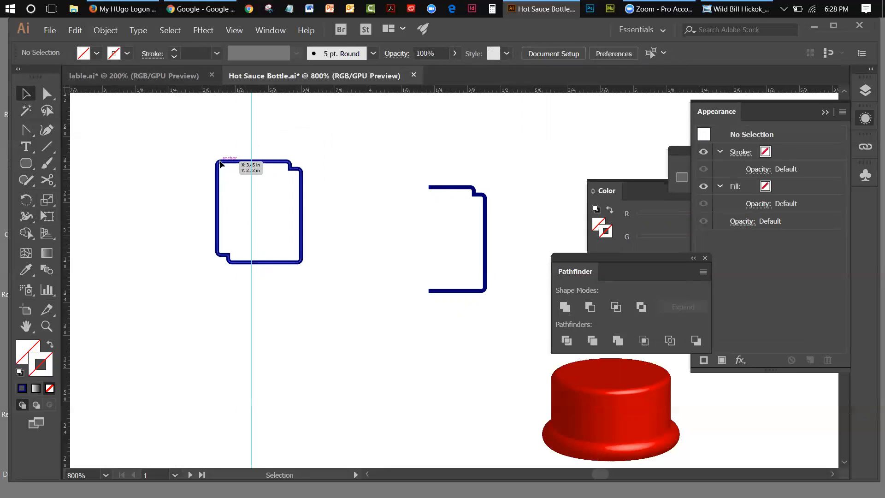
pyautogui.press('Delete')
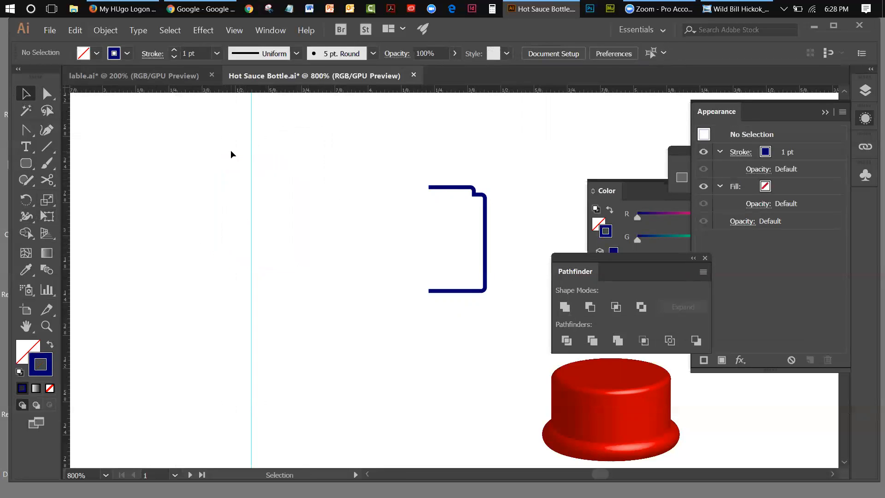
pyautogui.click(79, 30)
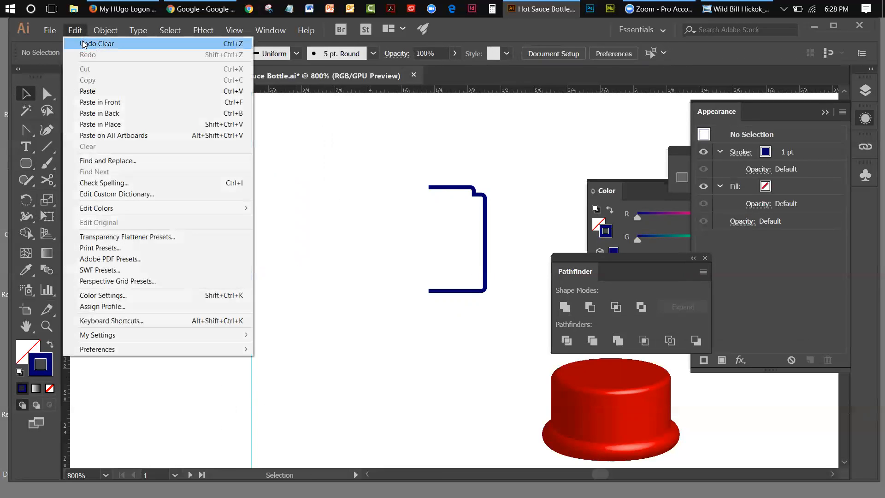
pyautogui.click(83, 44)
# Cut the stepped outline with Scissors where the guide crosses its upper and lower edges, and delete the left half.
pyautogui.click(47, 183)
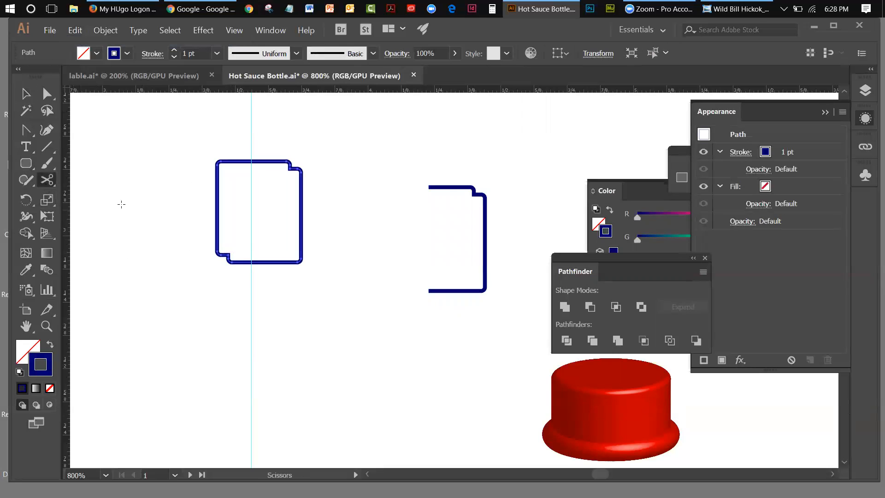
pyautogui.click(251, 261)
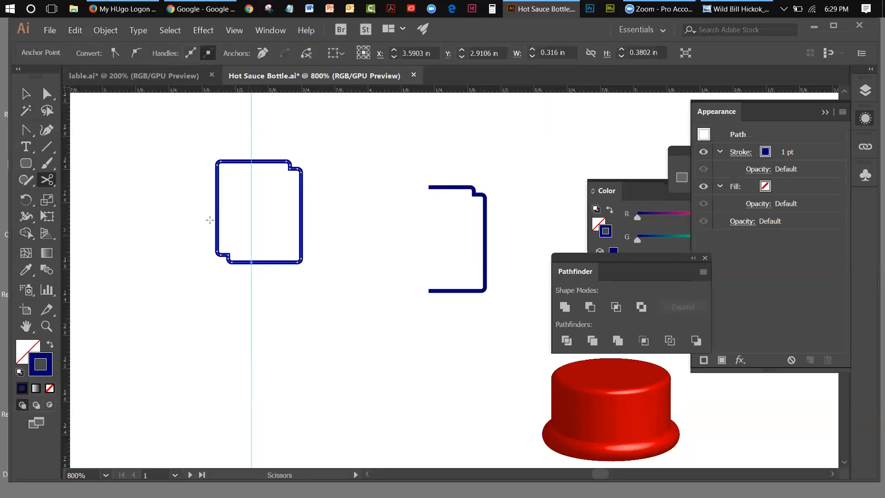
pyautogui.click(251, 161)
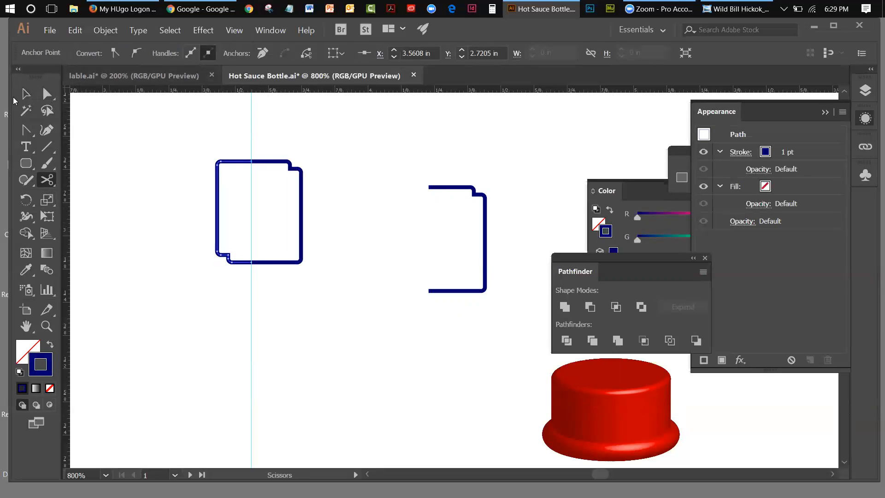
pyautogui.click(26, 94)
pyautogui.click(114, 140)
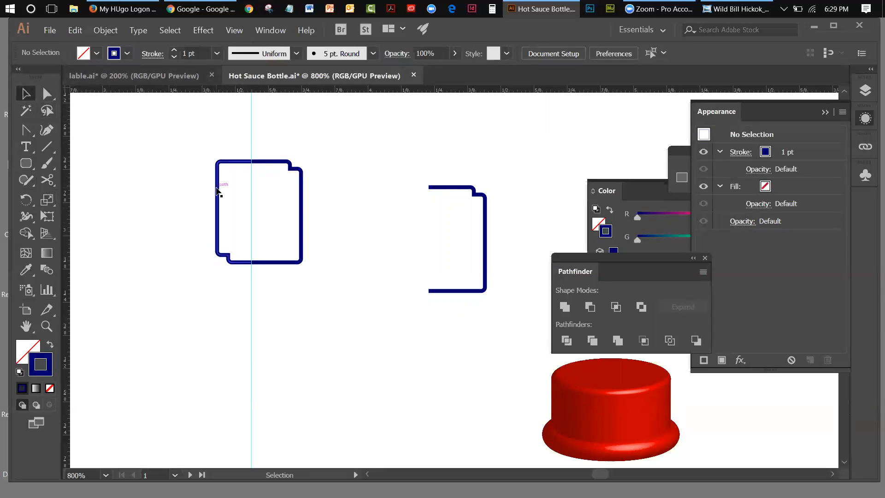
pyautogui.click(218, 183)
pyautogui.press('Delete')
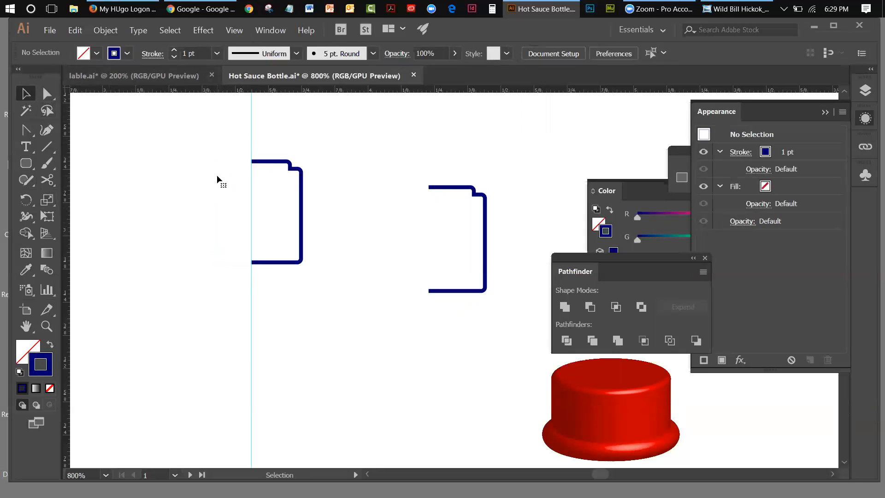
# Preview a 3D Revolve on the remaining half profile, cancel the options, and apply the last-used Revolve directly.
pyautogui.click(293, 169)
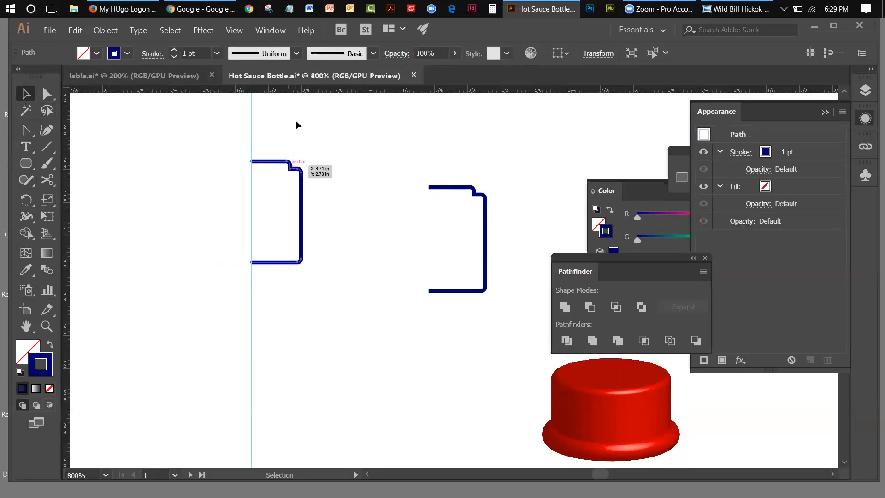
pyautogui.click(206, 34)
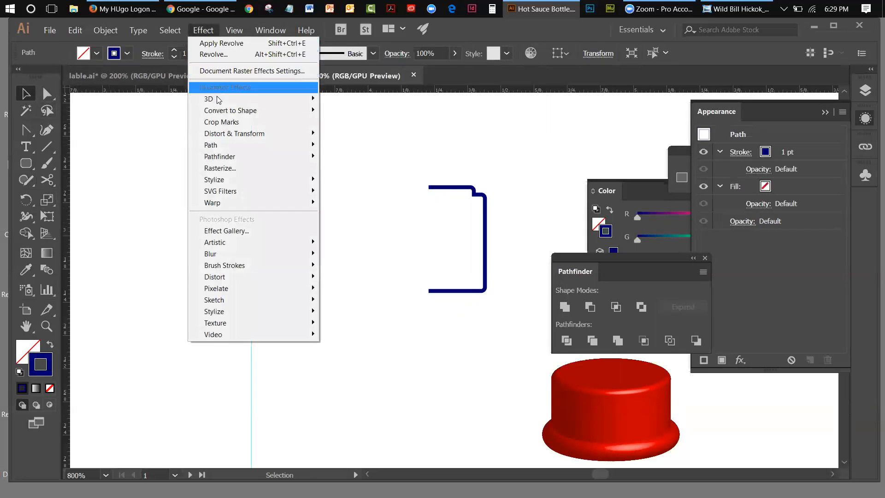
pyautogui.moveTo(219, 99)
pyautogui.click(364, 110)
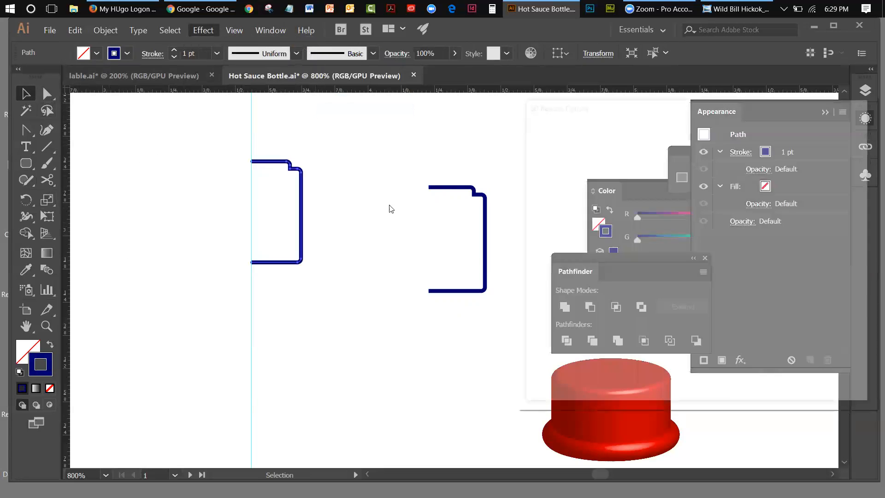
pyautogui.click(532, 389)
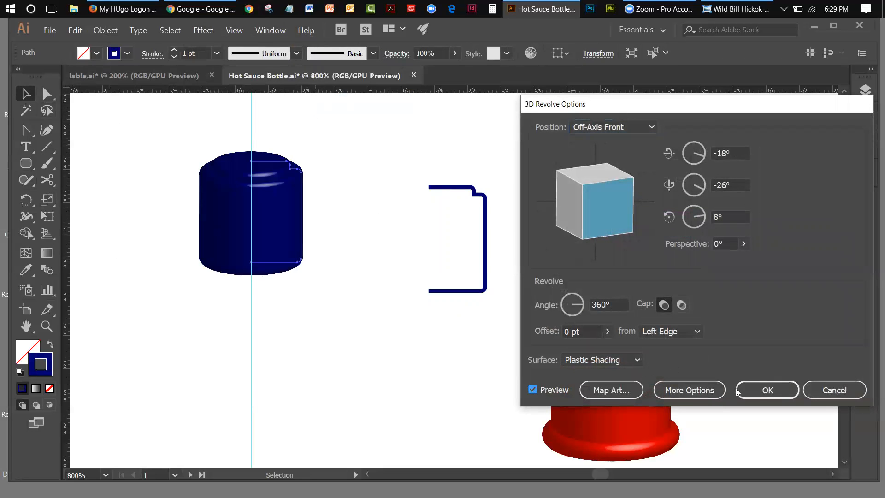
pyautogui.click(835, 395)
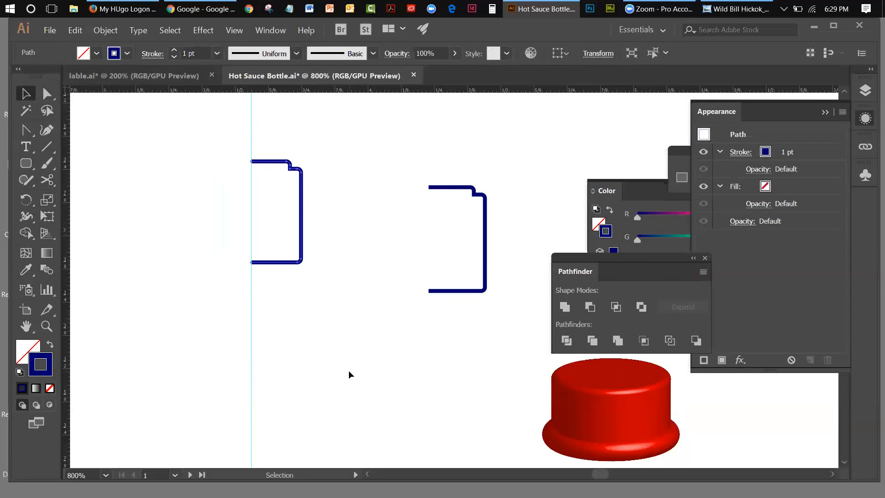
pyautogui.click(192, 35)
pyautogui.click(201, 44)
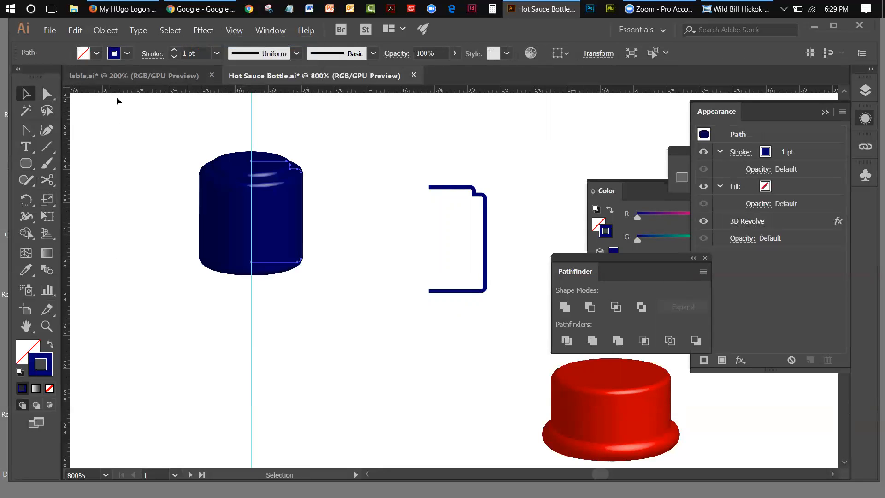
pyautogui.click(83, 147)
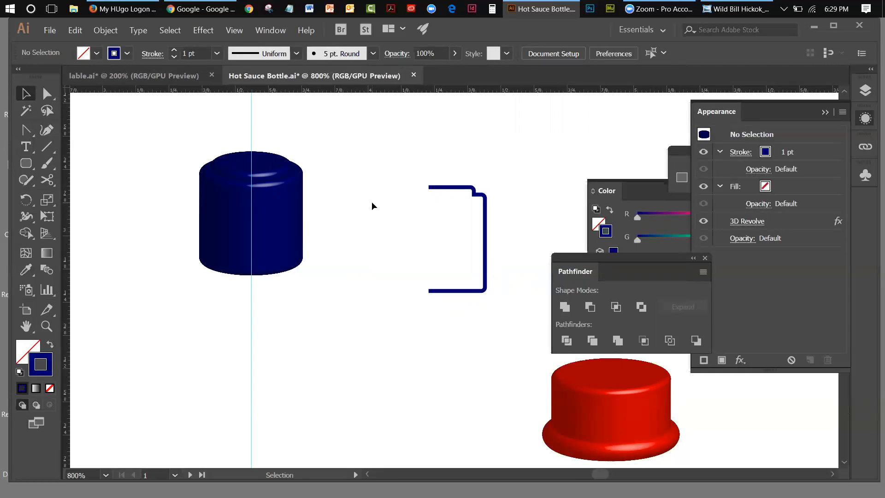
# Show the original and done layers of the Hot Sauce Bottle document and fit the artboard in view.
pyautogui.click(89, 73)
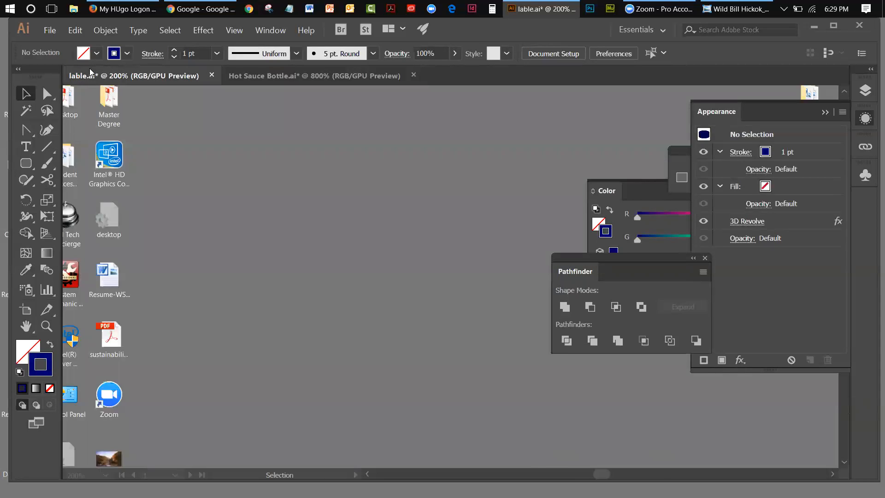
pyautogui.click(260, 73)
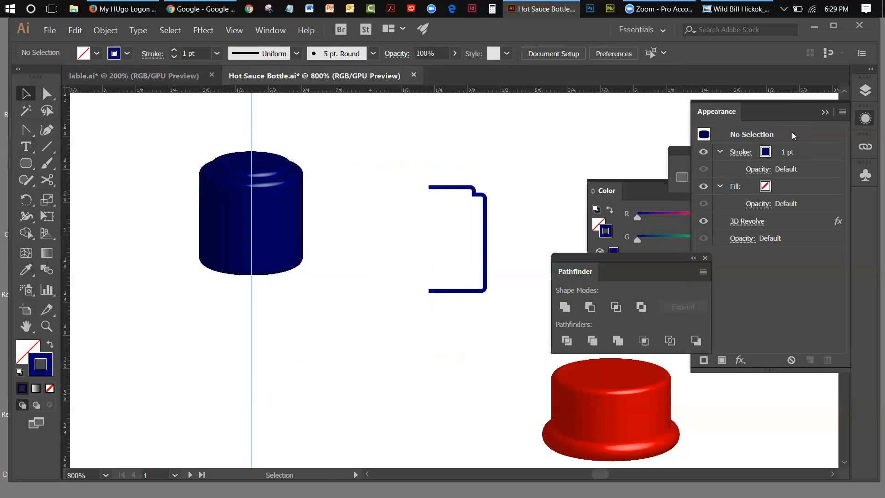
pyautogui.click(825, 112)
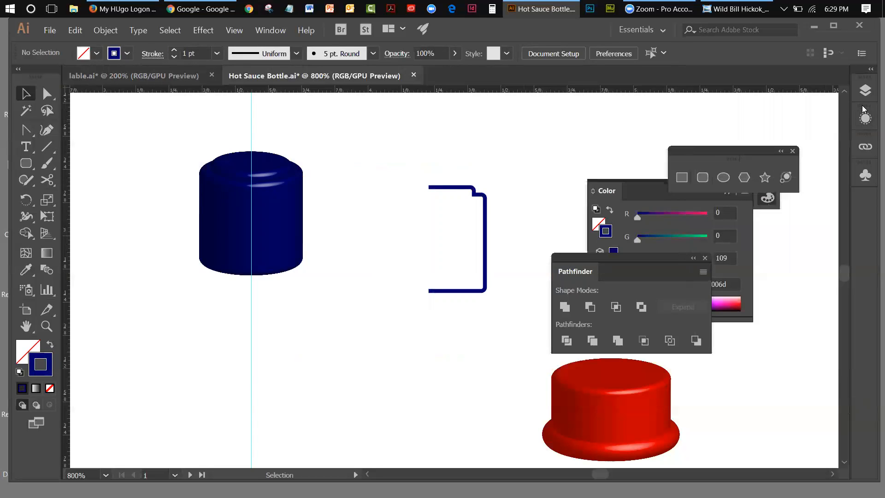
pyautogui.click(865, 90)
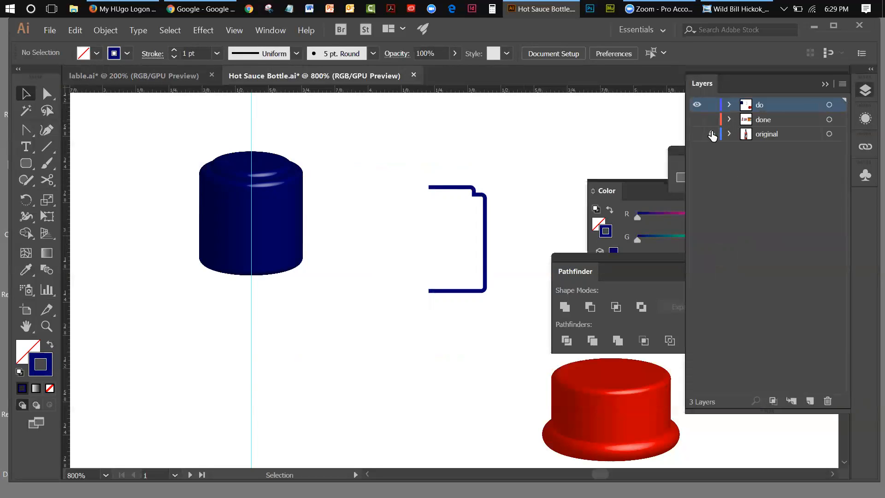
pyautogui.click(697, 134)
pyautogui.click(698, 122)
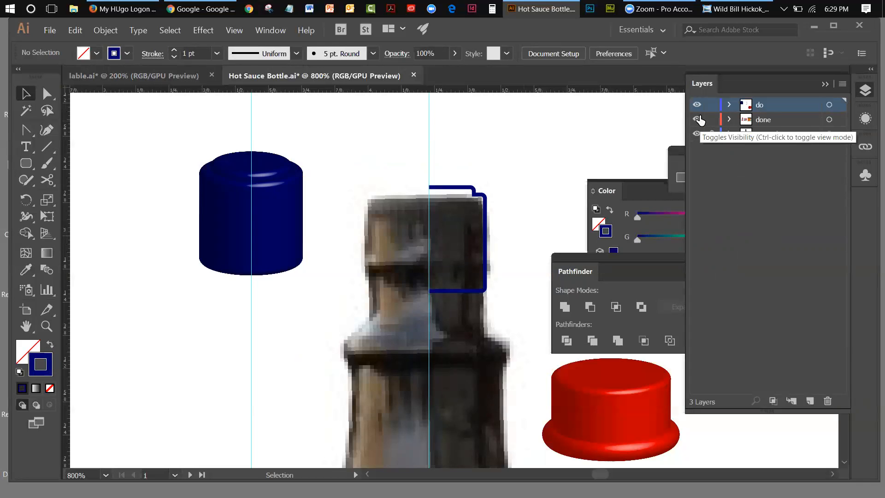
pyautogui.click(233, 31)
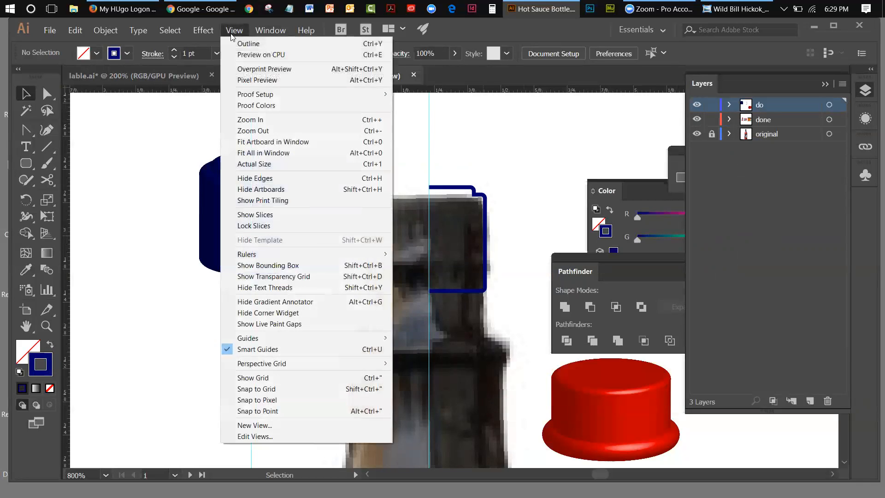
pyautogui.click(245, 141)
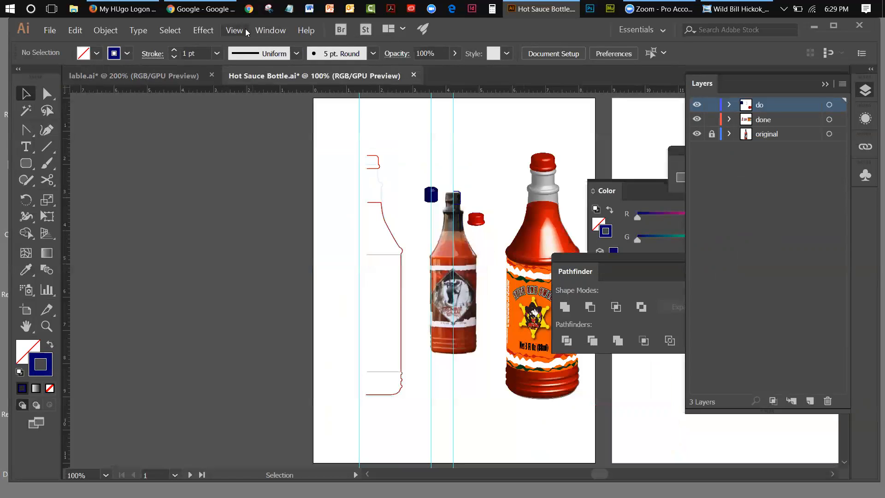
# Clear the workspace by collapsing Layers and closing the floating shape tools, Color and Pathfinder.
pyautogui.click(825, 84)
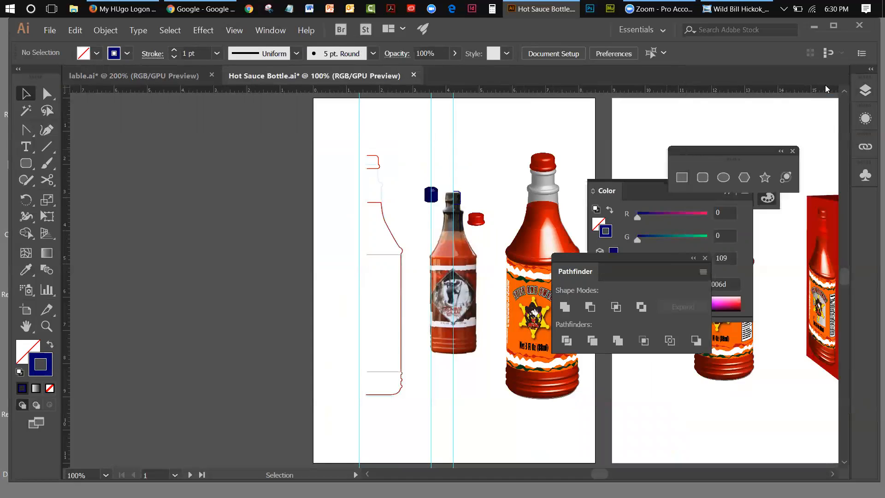
pyautogui.moveTo(765, 149); pyautogui.dragTo(790, 126)
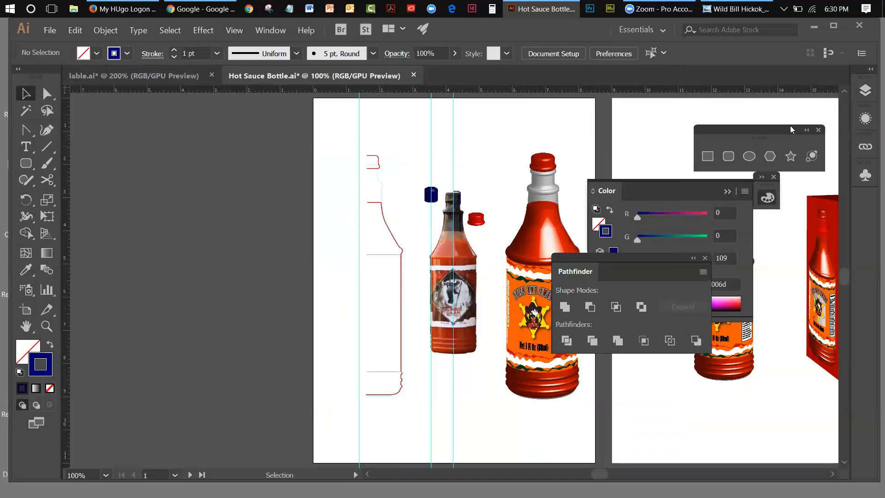
pyautogui.click(818, 127)
pyautogui.click(774, 175)
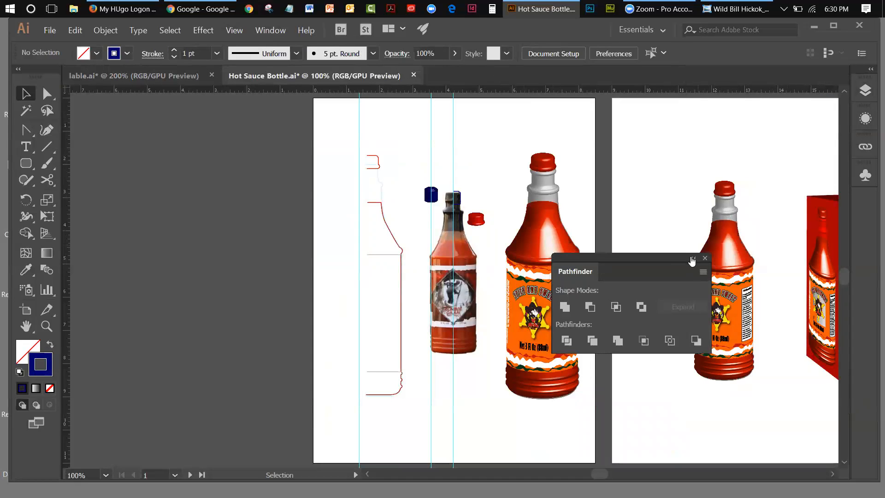
pyautogui.click(705, 258)
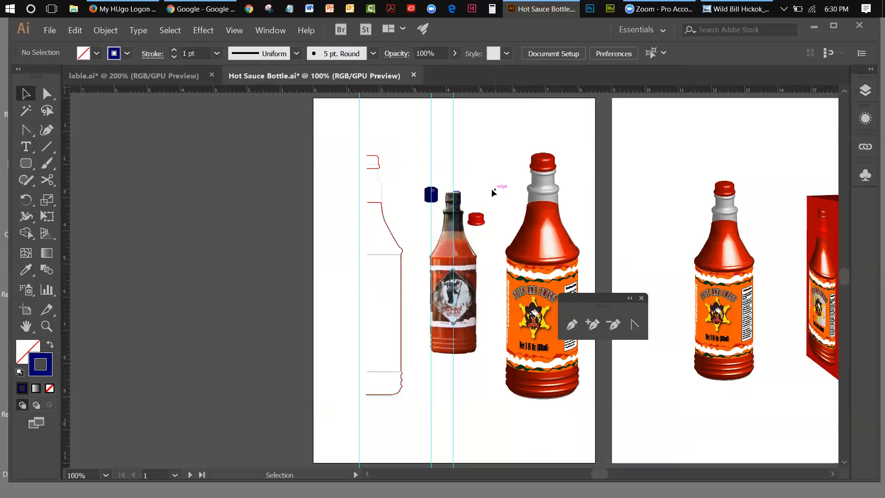
# Delete the practice caps, cap half profile and extra guide around the bottle photo, and move the finished red cap outline aside.
pyautogui.moveTo(426, 177); pyautogui.dragTo(490, 223)
pyautogui.press('Delete')
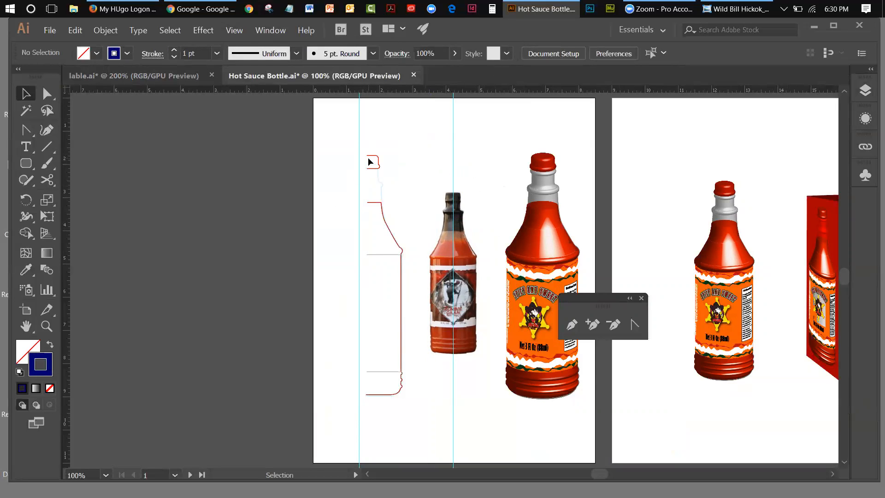
pyautogui.moveTo(370, 162); pyautogui.dragTo(399, 156)
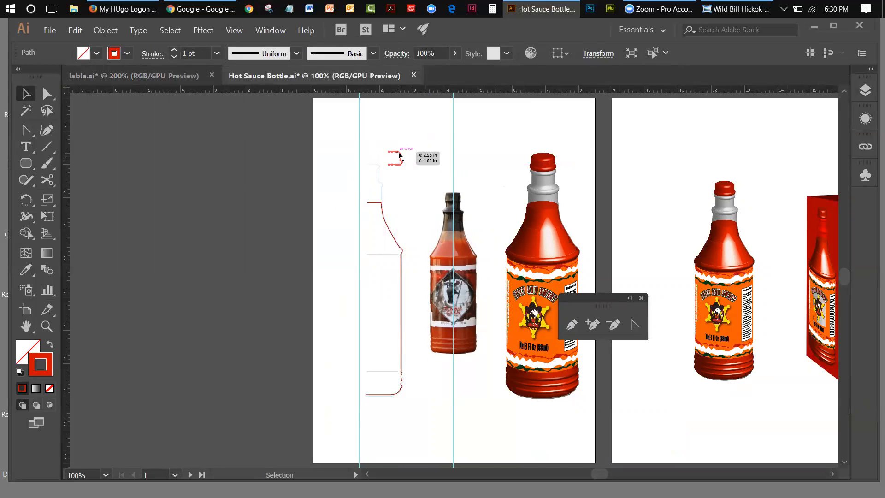
# Move the red body outline and the pale glass outline to the second artboard, nudging the glass outline into alignment with the body.
pyautogui.click(371, 203)
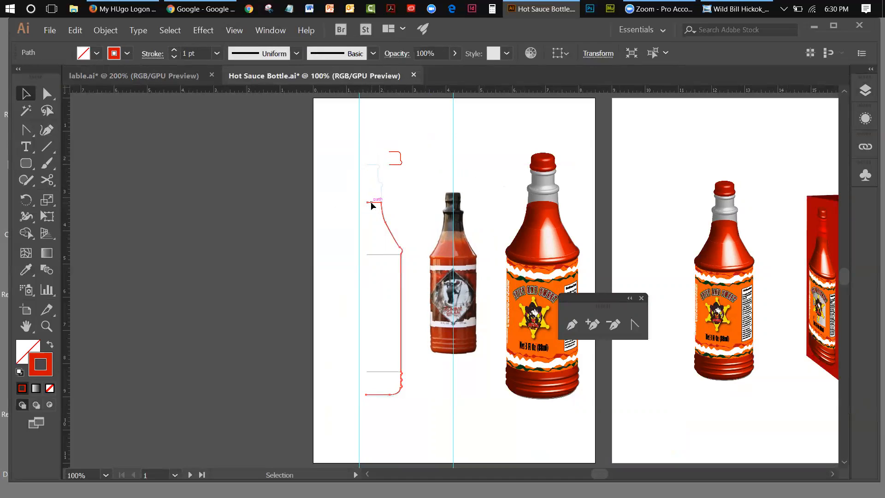
pyautogui.moveTo(371, 203); pyautogui.dragTo(643, 161)
pyautogui.moveTo(385, 204); pyautogui.dragTo(657, 159)
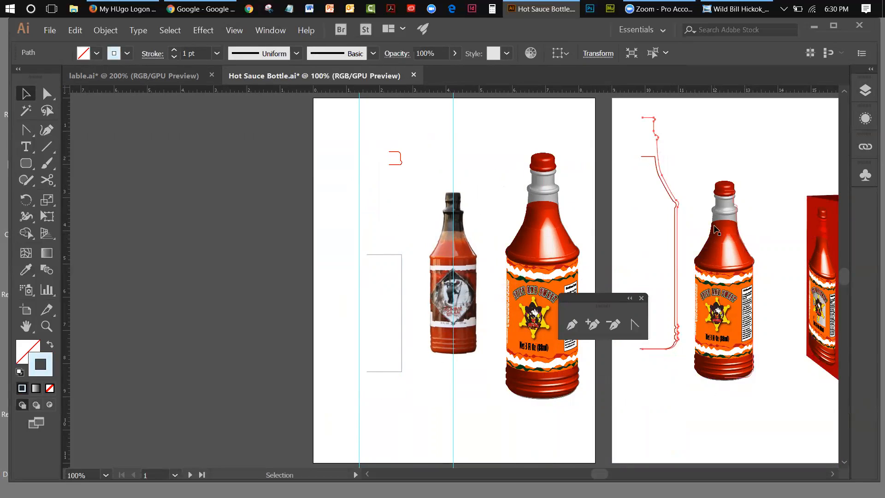
pyautogui.press('Down')
pyautogui.press('Down')
pyautogui.press('Left')
pyautogui.press('Left')
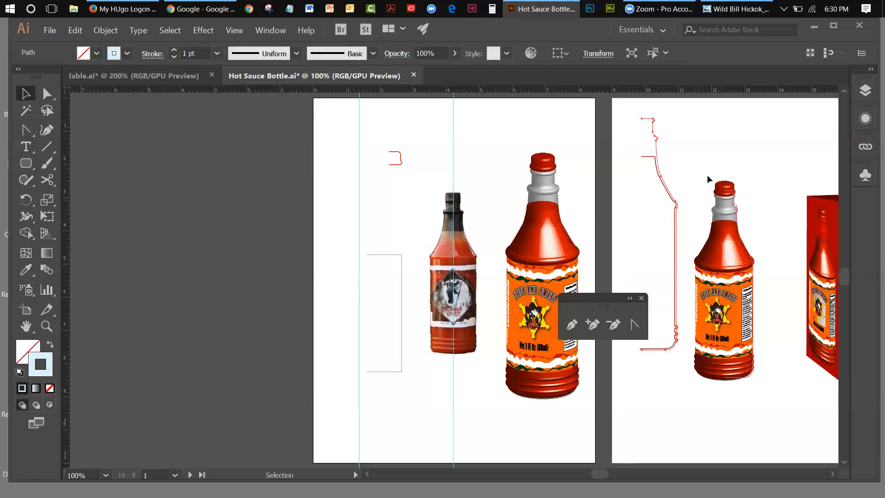
pyautogui.click(672, 170)
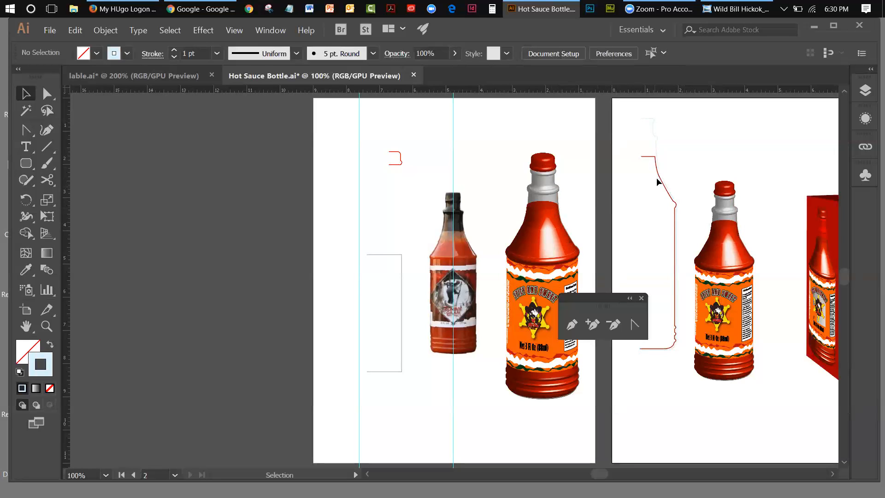
# Move the red cap outline onto the neck of the outlines on the second artboard and nudge it slightly up.
pyautogui.moveTo(399, 165); pyautogui.dragTo(653, 126)
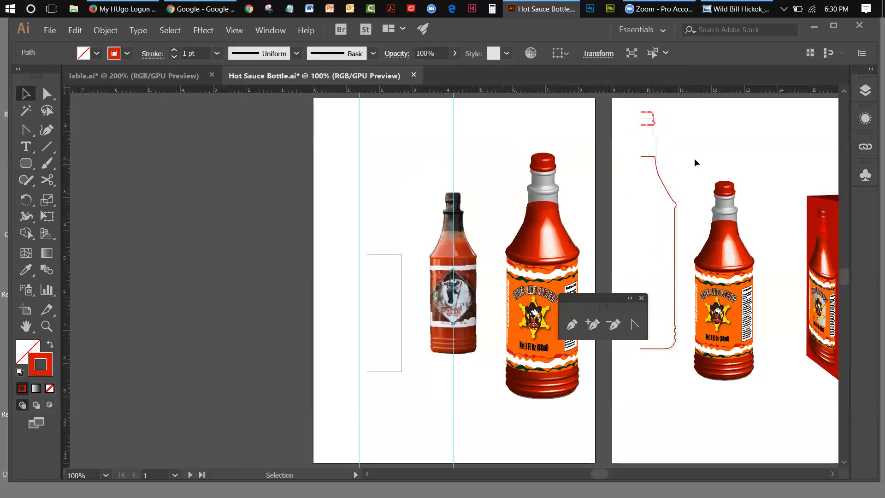
pyautogui.press('Up')
pyautogui.press('Up')
pyautogui.press('Up')
pyautogui.press('Up')
# Select the glass revolve on the large bottle, dismiss the floating Pen tools and show the glass's appearance attributes.
pyautogui.click(559, 192)
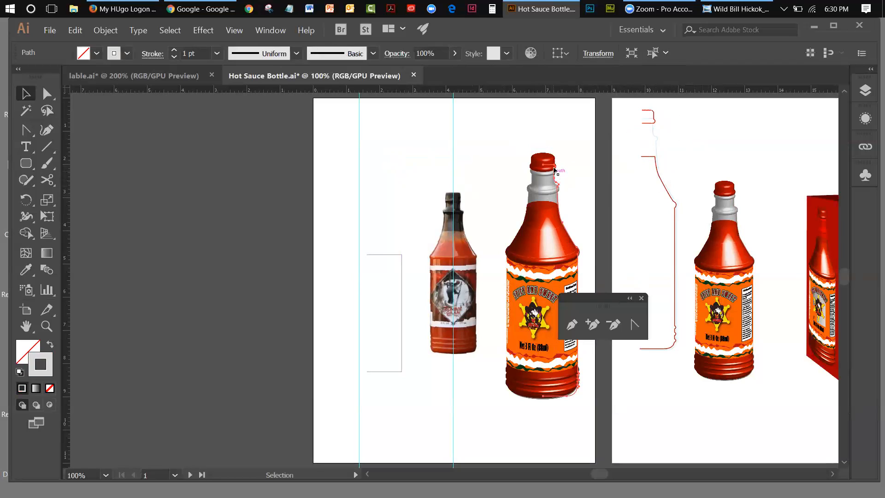
pyautogui.moveTo(594, 302); pyautogui.dragTo(666, 415)
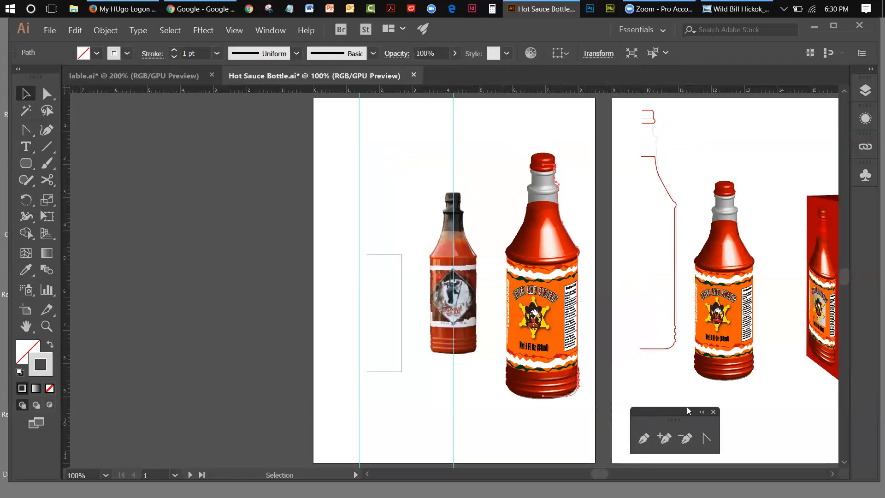
pyautogui.click(713, 412)
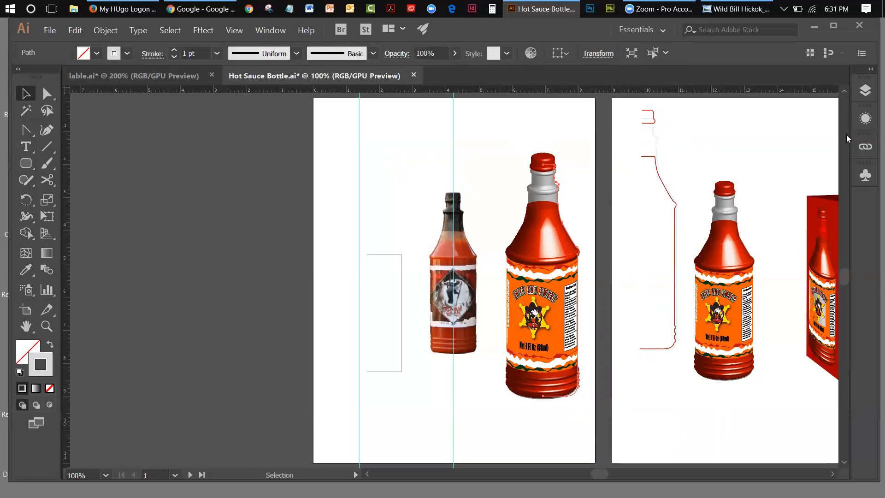
pyautogui.click(865, 118)
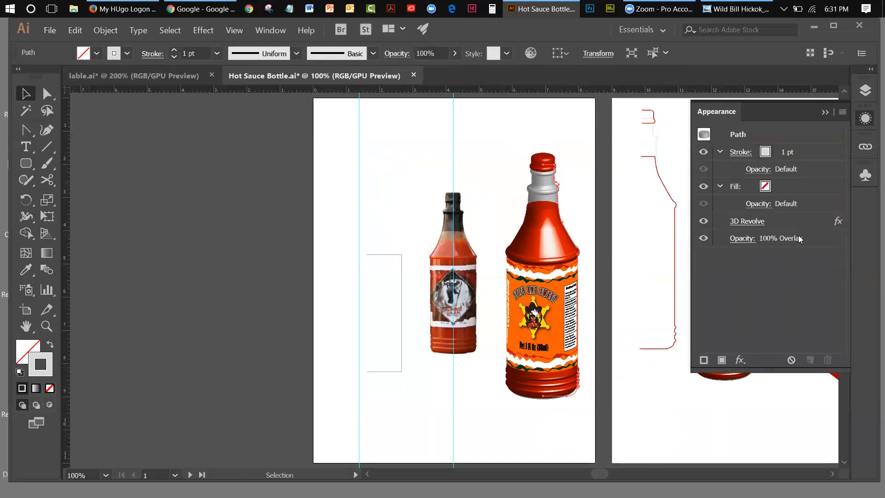
# Compare the Normal, Darken and Multiply blending modes on the large bottle's glass revolve and return it to Overlay.
pyautogui.click(742, 238)
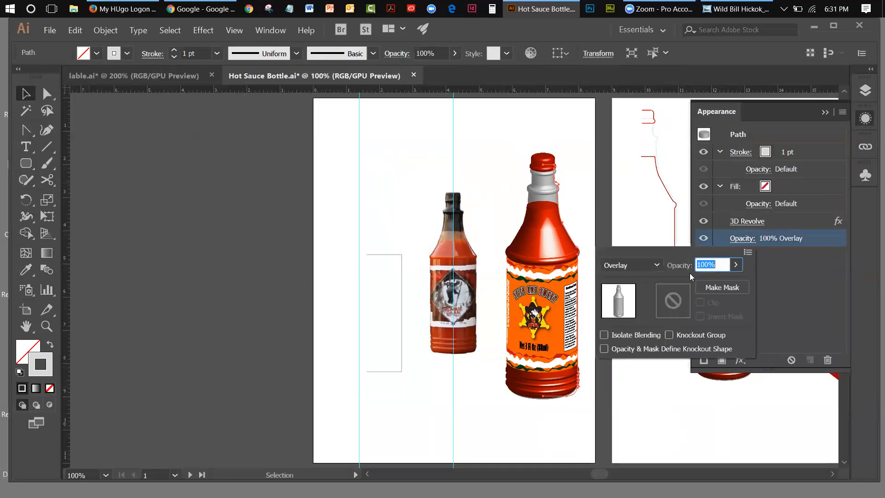
pyautogui.click(660, 263)
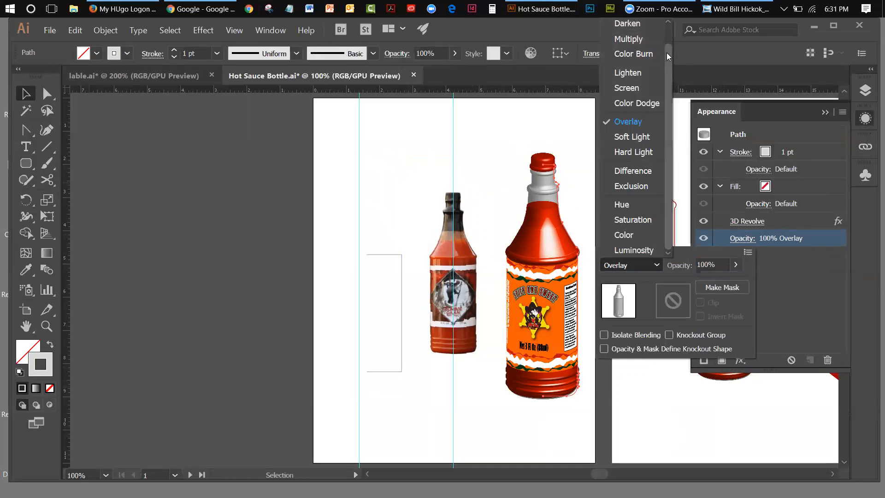
pyautogui.scroll(1, 667, 52)
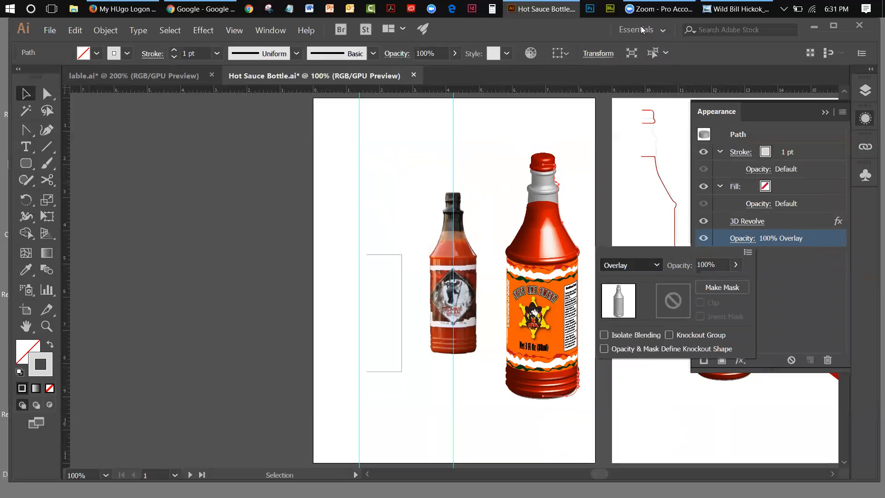
pyautogui.hotkey('ctrl', 'z')
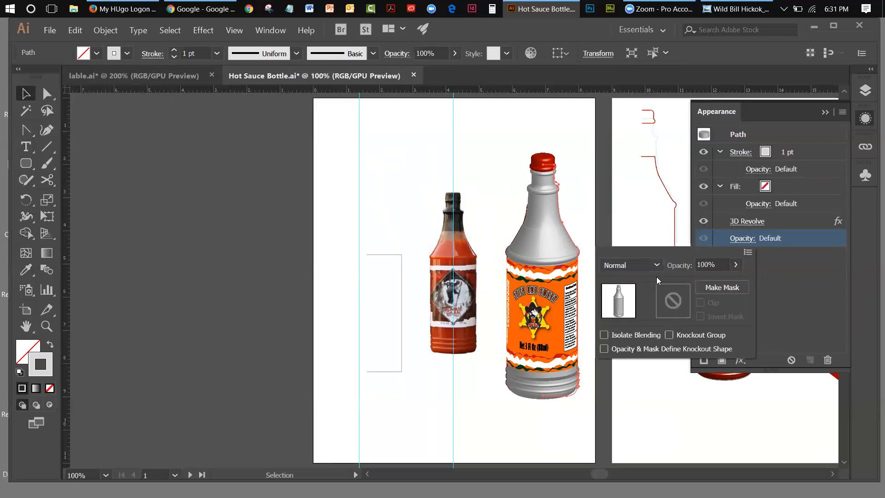
pyautogui.click(635, 265)
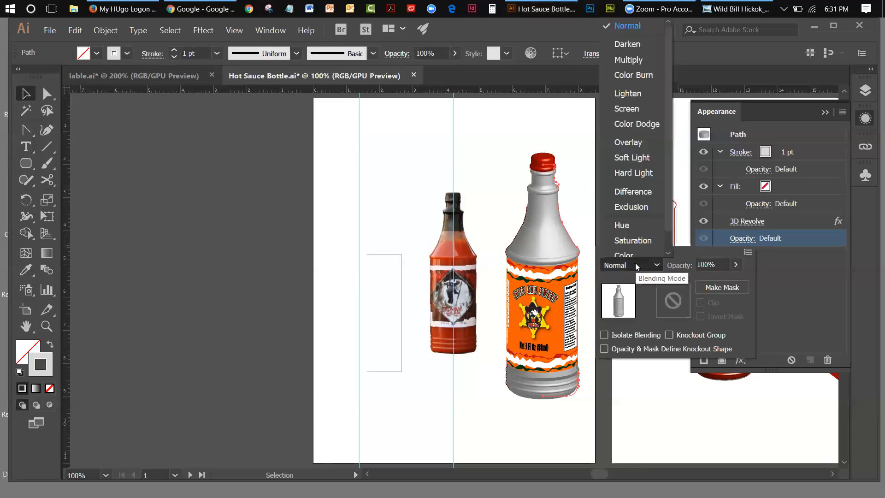
pyautogui.click(629, 45)
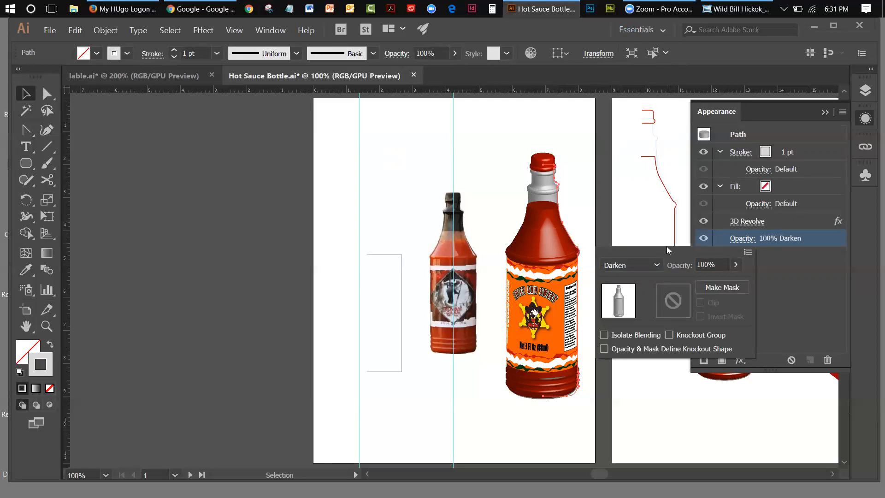
pyautogui.click(659, 262)
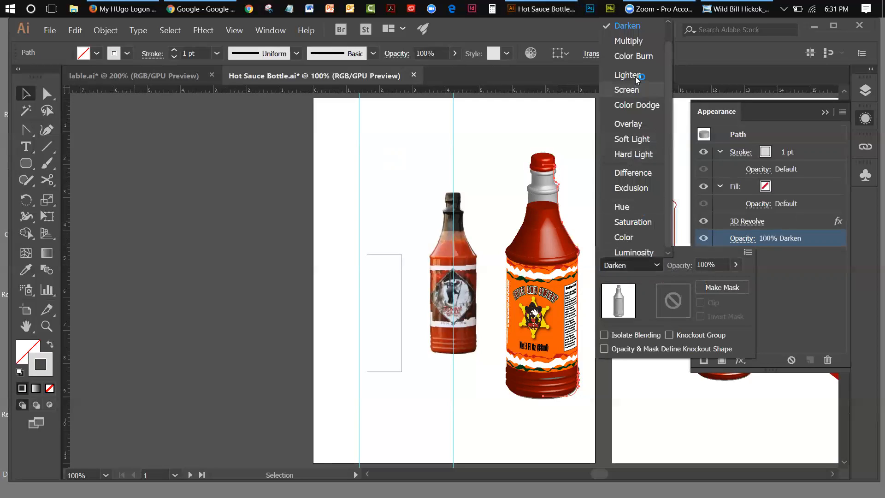
pyautogui.click(629, 45)
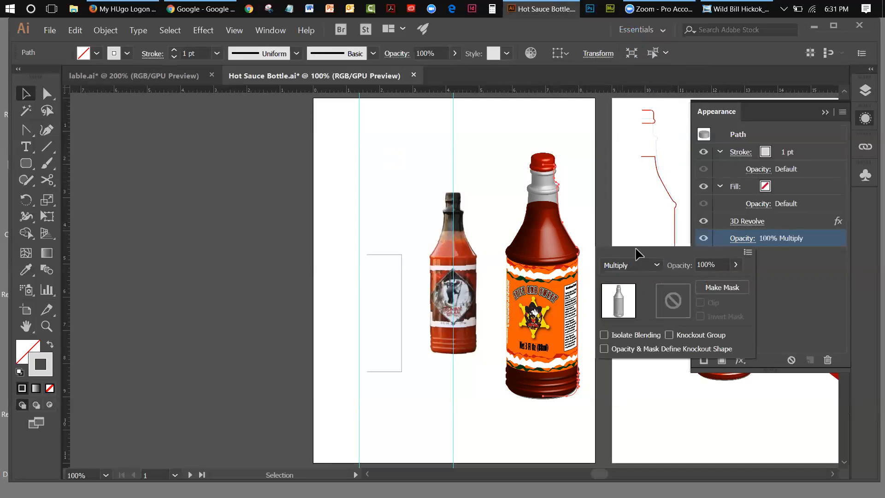
pyautogui.click(656, 265)
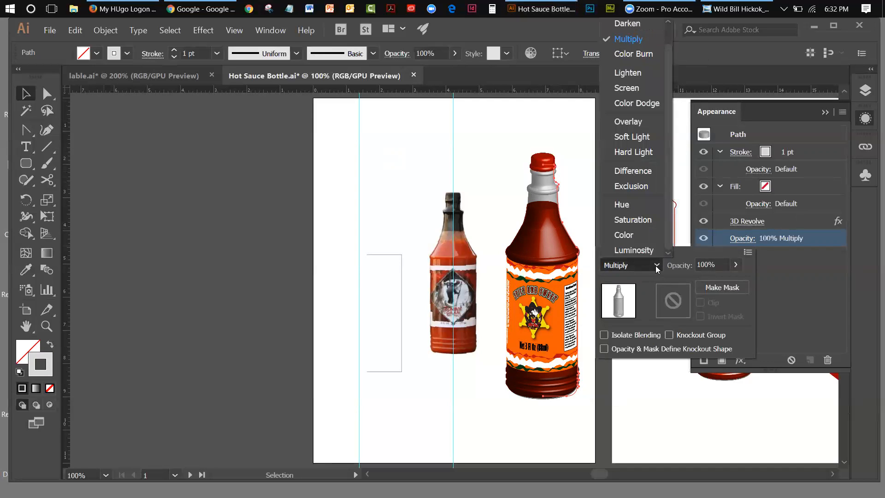
pyautogui.click(654, 121)
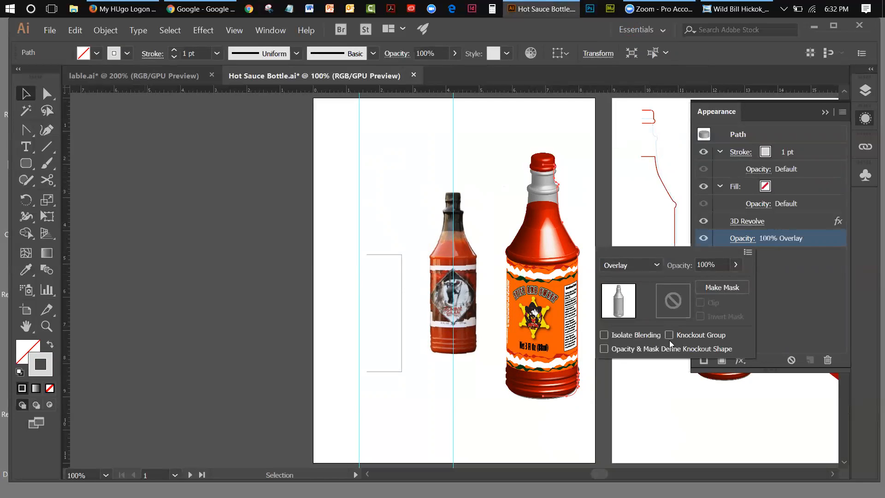
# Hide the label group that covers the large red bottle.
pyautogui.click(401, 256)
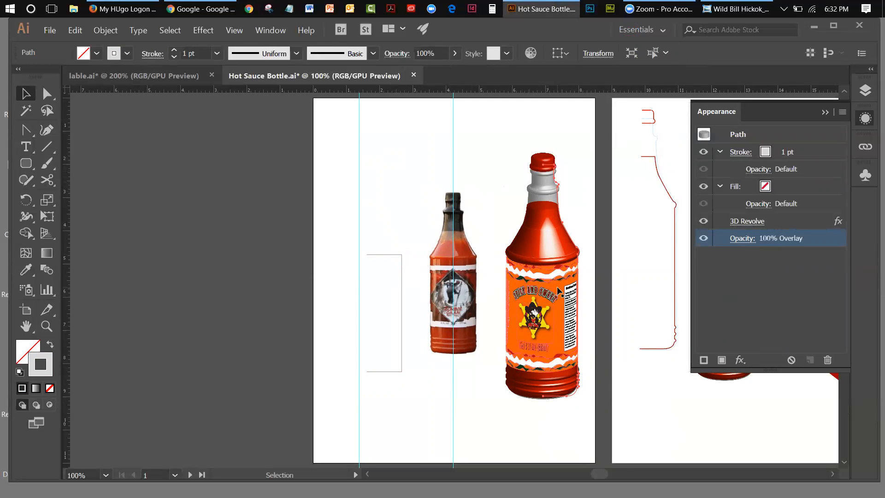
pyautogui.click(586, 284)
pyautogui.click(578, 289)
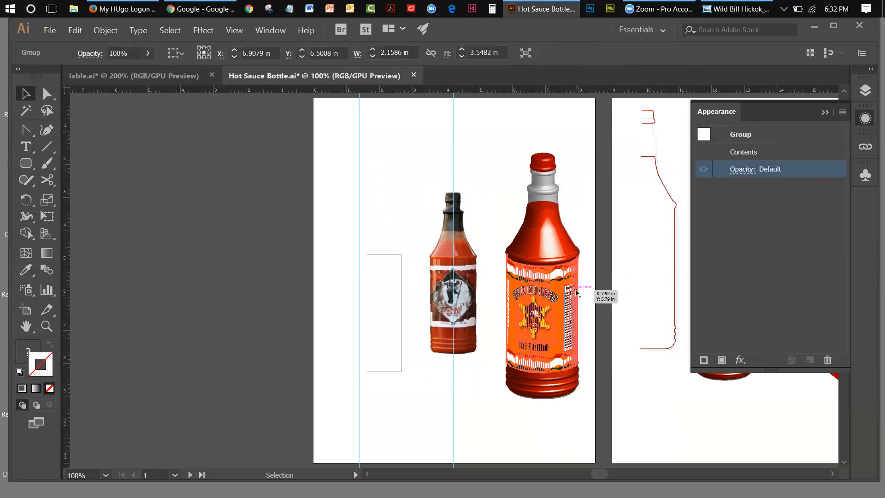
pyautogui.click(105, 30)
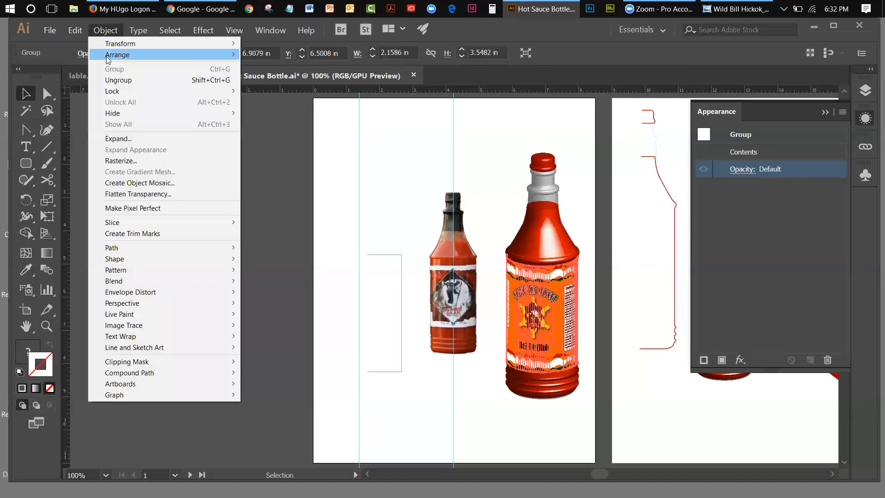
pyautogui.moveTo(113, 112)
pyautogui.click(267, 114)
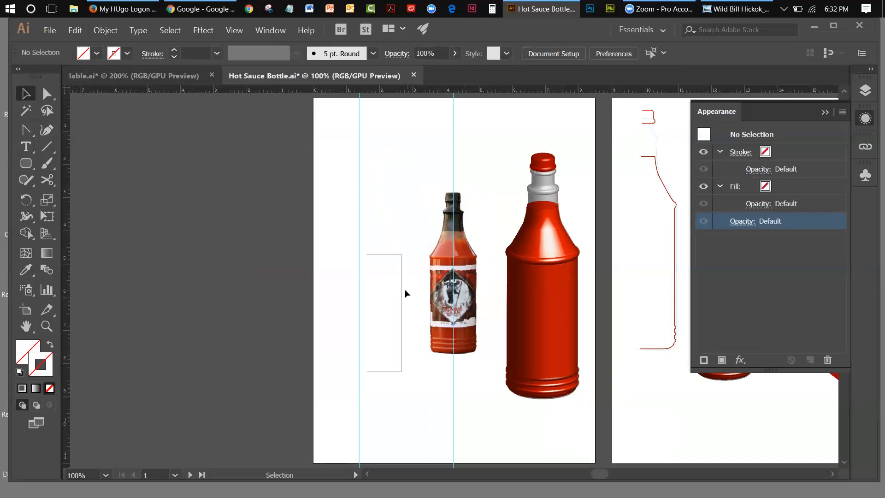
# Align the grey label half-profile's open ends to the vertical guide beside the bottle photo and check the stored label symbols.
pyautogui.moveTo(402, 286)
pyautogui.mouseDown()
pyautogui.moveTo(472, 302)
pyautogui.moveTo(576, 299)
pyautogui.moveTo(369, 302)
pyautogui.moveTo(394, 293)
pyautogui.mouseUp()
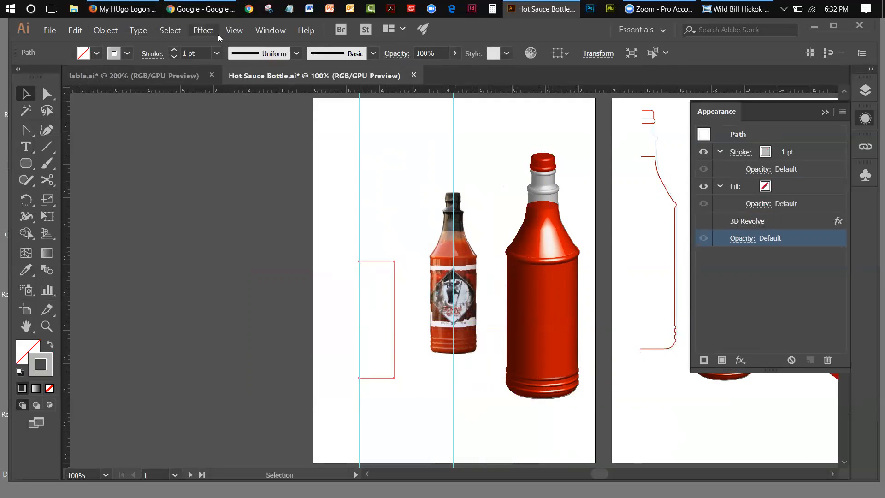
pyautogui.click(824, 112)
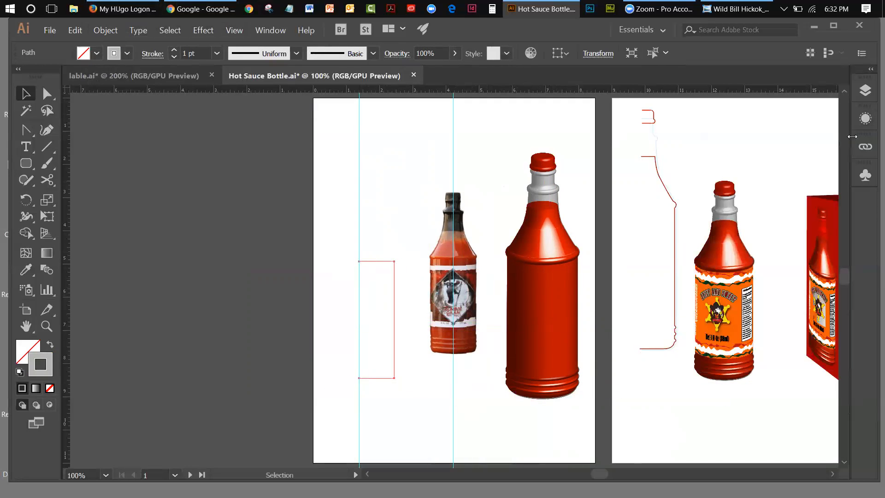
pyautogui.click(866, 175)
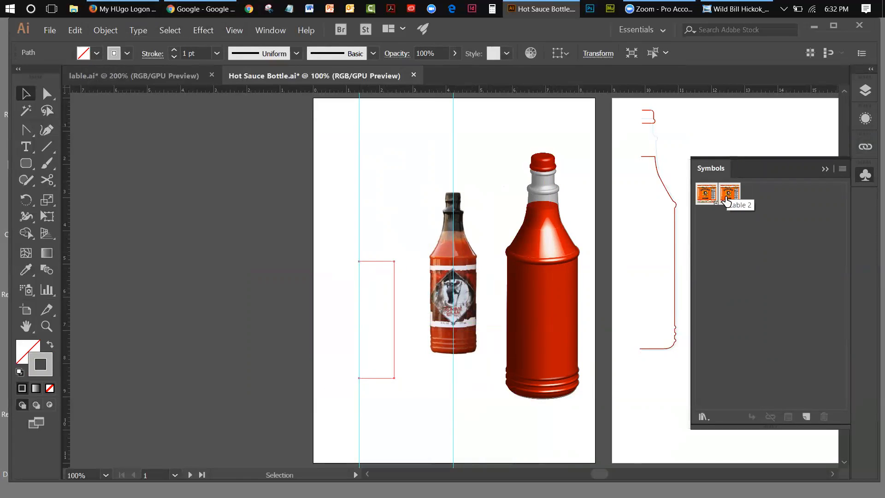
pyautogui.click(824, 169)
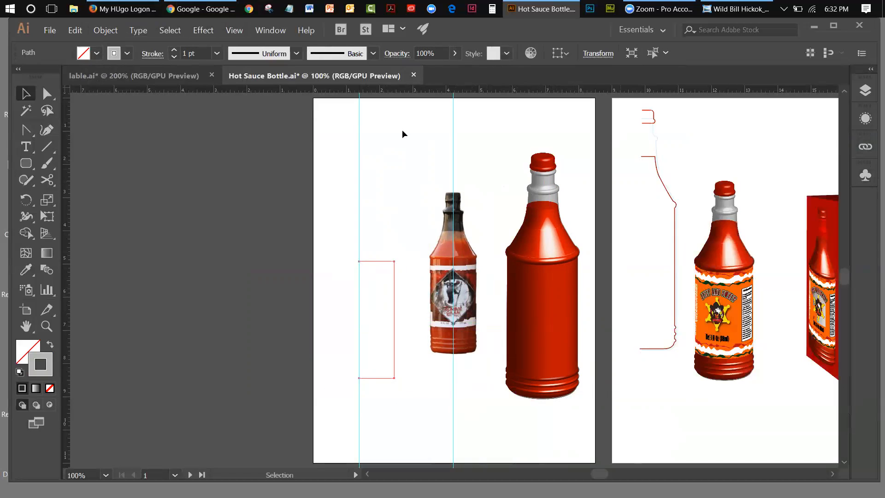
# Apply a 3D Revolve effect to the grey label half-profile with the preview turned on.
pyautogui.click(201, 30)
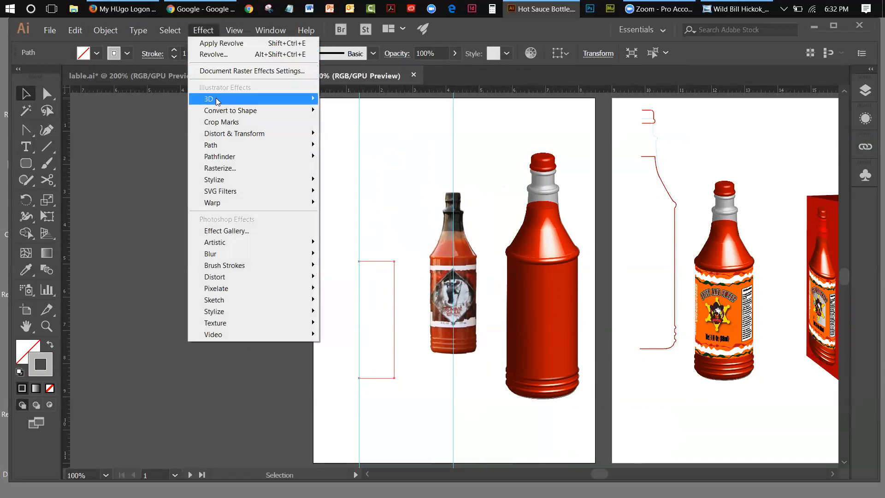
pyautogui.moveTo(218, 100)
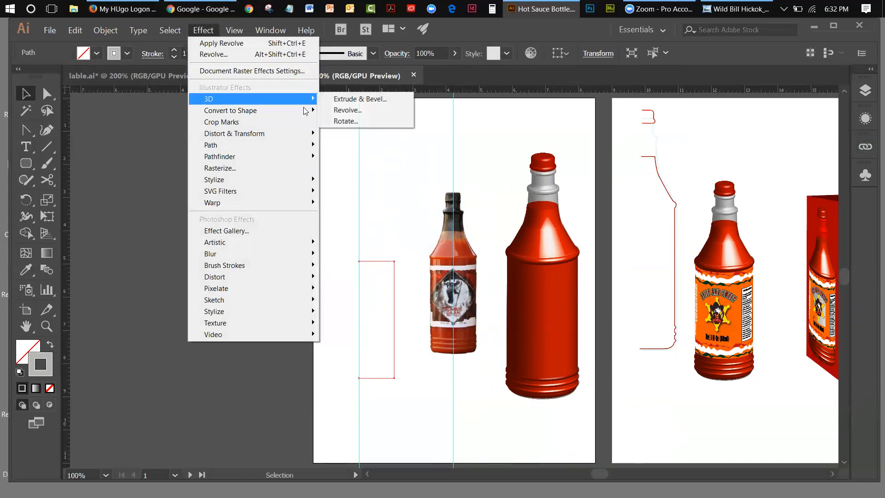
pyautogui.click(341, 111)
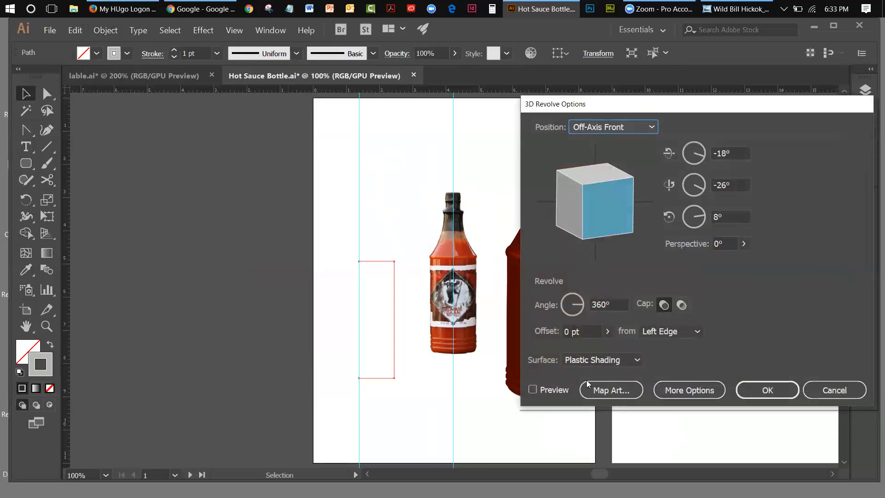
pyautogui.click(536, 389)
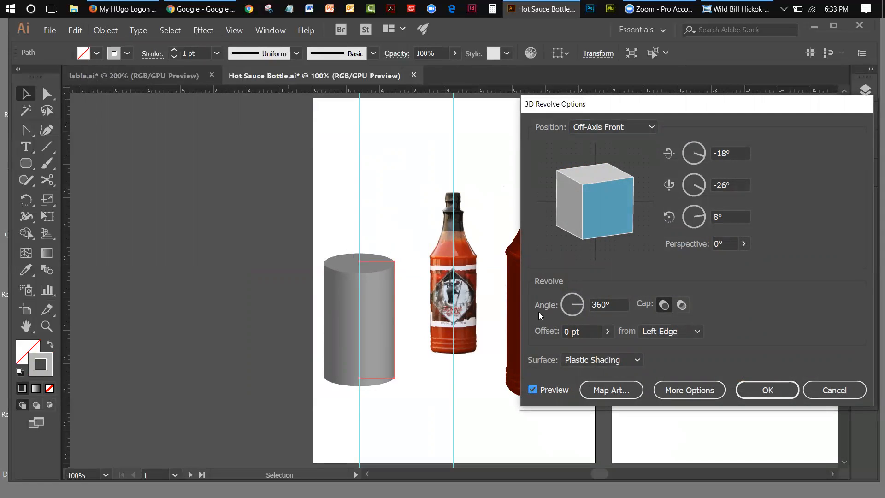
# Start mapping art onto the revolved cylinder and choose its outer side surface, 6 of 6.
pyautogui.click(602, 391)
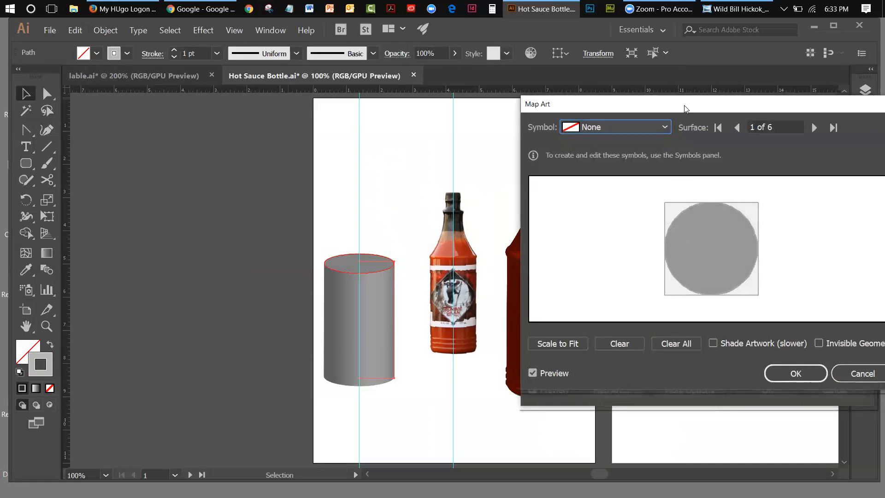
pyautogui.moveTo(685, 108); pyautogui.dragTo(620, 105)
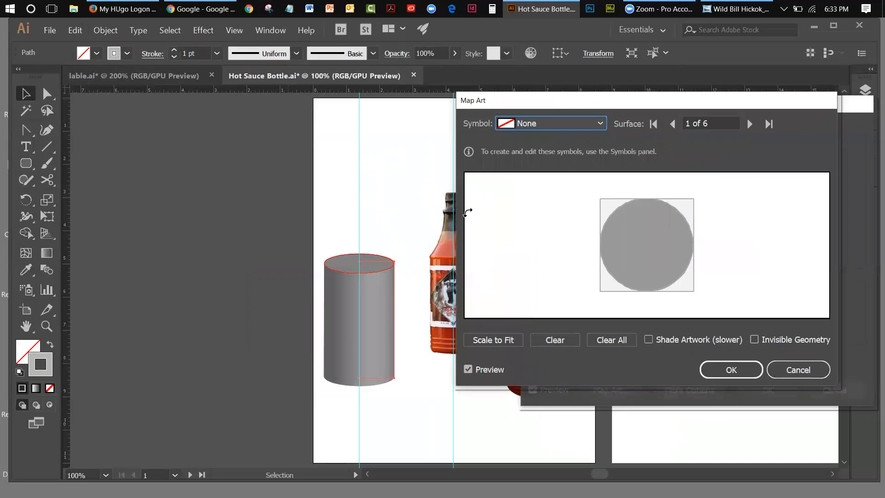
pyautogui.click(749, 124)
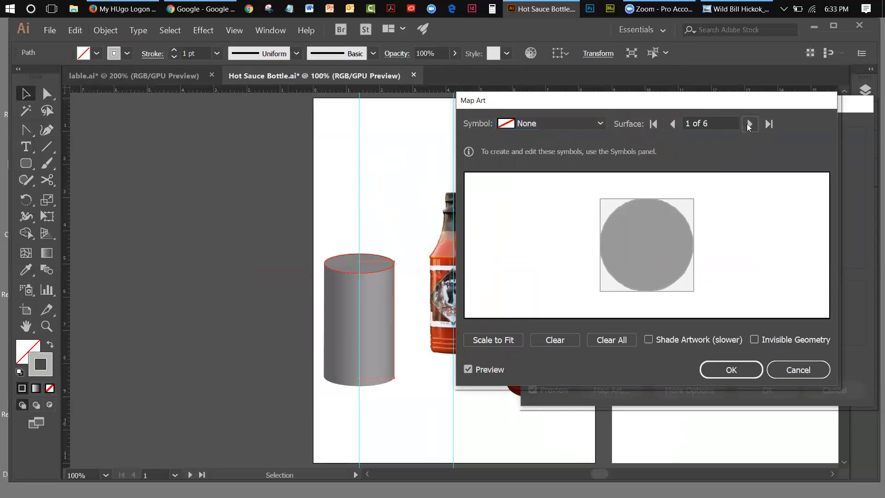
pyautogui.click(748, 124)
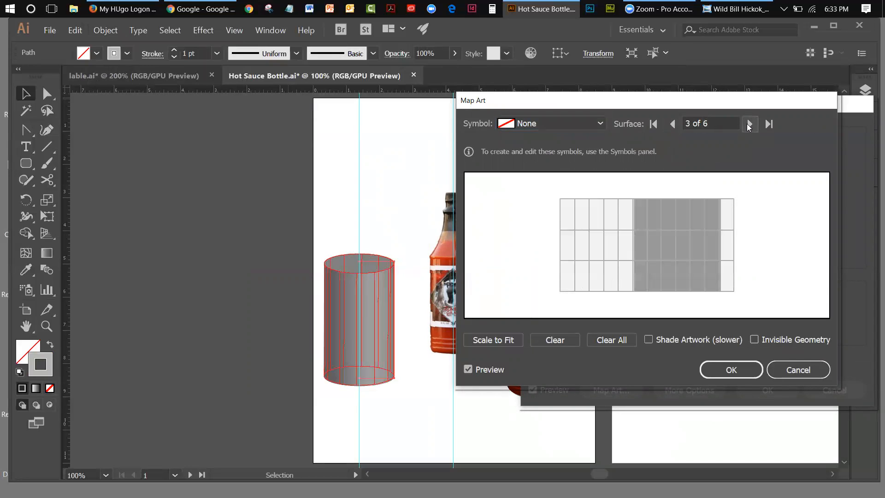
pyautogui.click(747, 124)
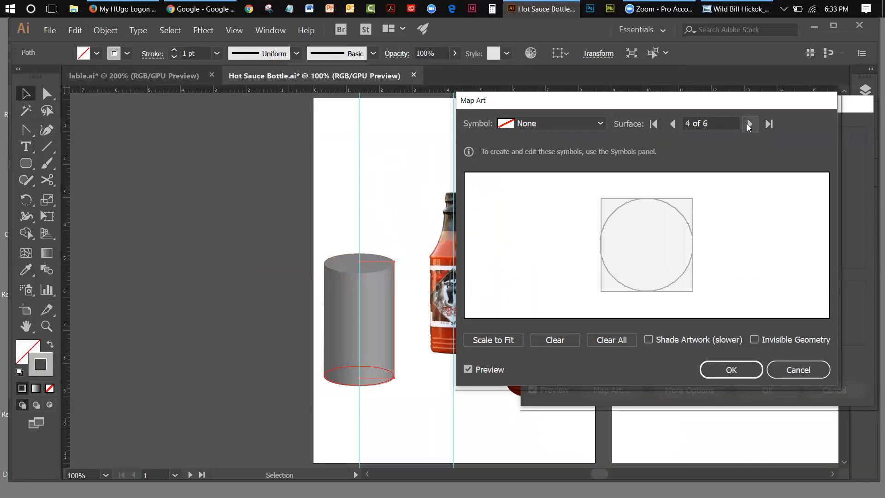
pyautogui.click(748, 125)
pyautogui.click(748, 124)
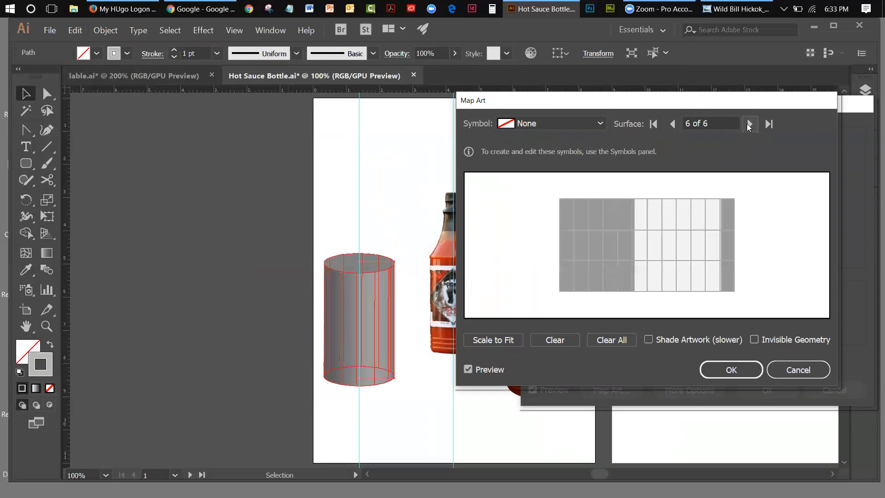
# Map the Lable symbol onto the cylinder's outer side surface and shift the artwork over the visible front area.
pyautogui.click(600, 126)
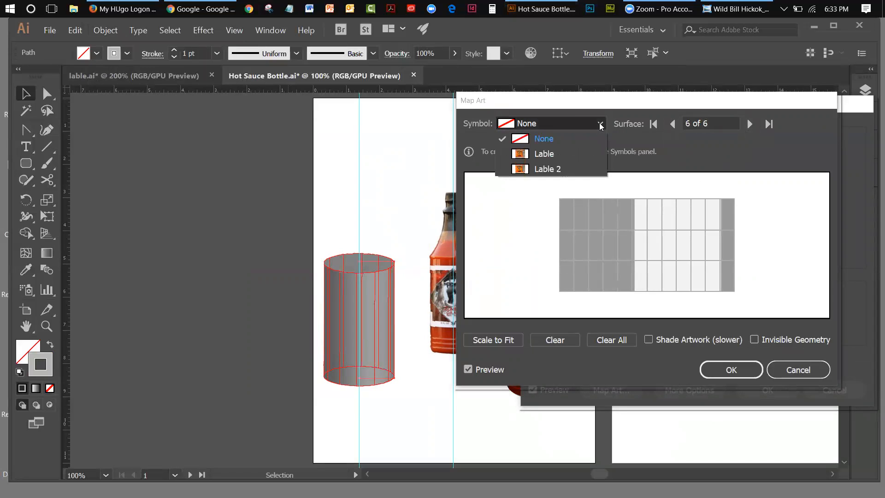
pyautogui.click(522, 155)
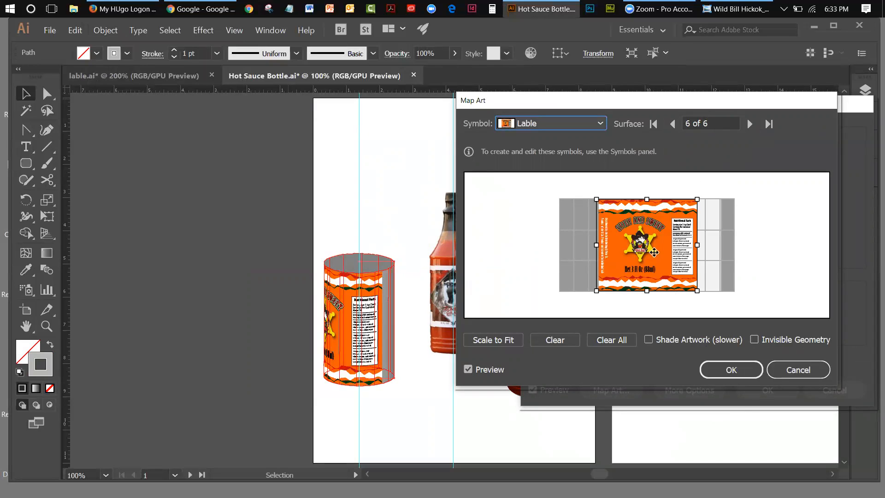
pyautogui.moveTo(659, 250); pyautogui.dragTo(688, 249)
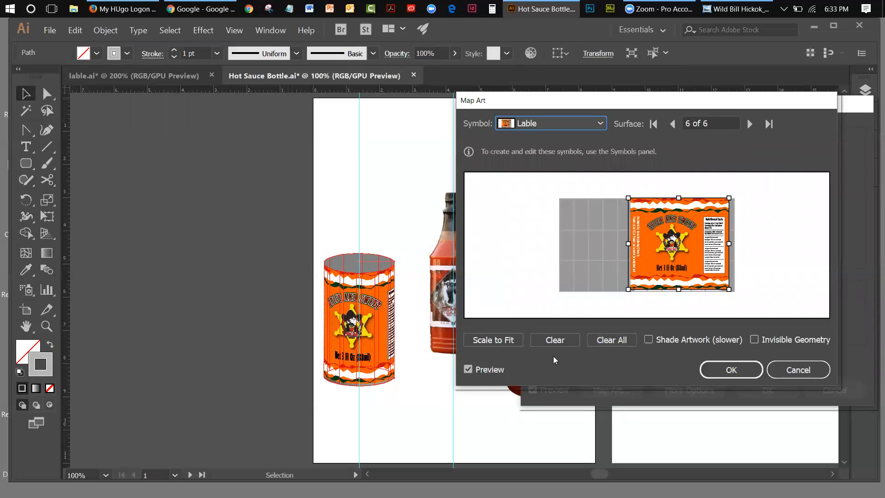
# Try scaling the mapped label artwork to fit the whole side surface and discard the art mapping.
pyautogui.click(500, 344)
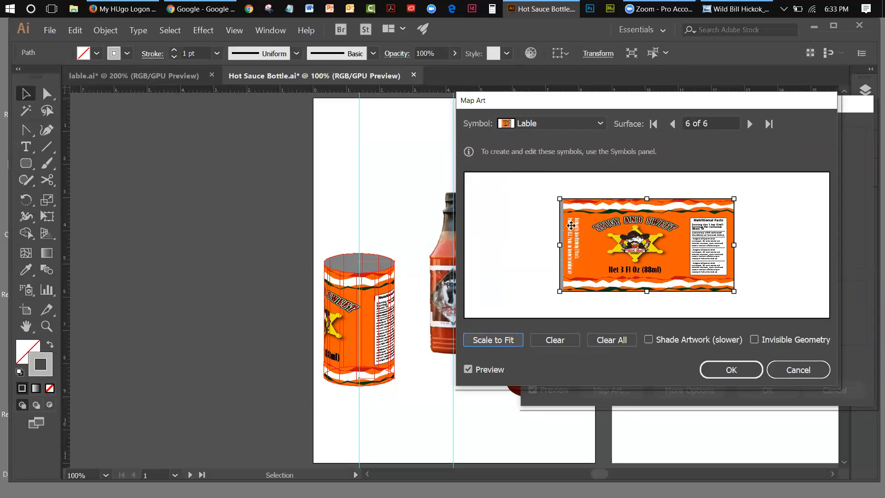
pyautogui.click(776, 367)
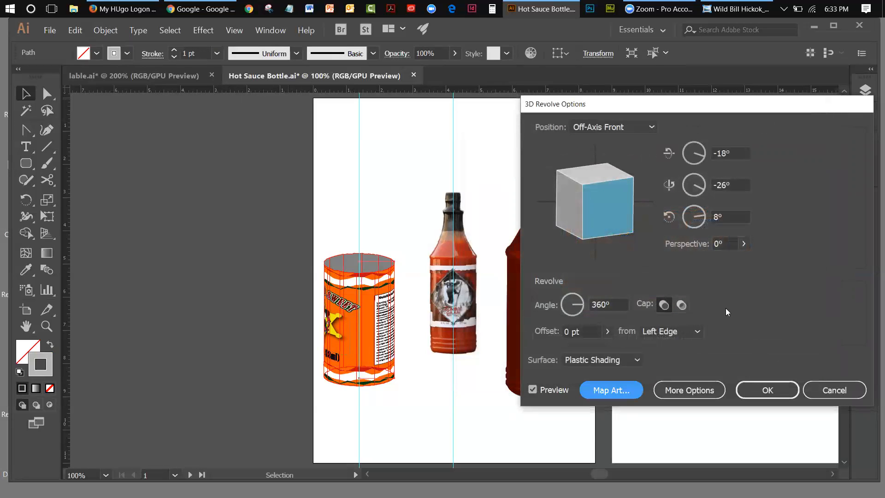
# Reopen art mapping for the revolved cylinder and assign the Lable 2 symbol to its outer side surface, 6 of 6.
pyautogui.click(619, 390)
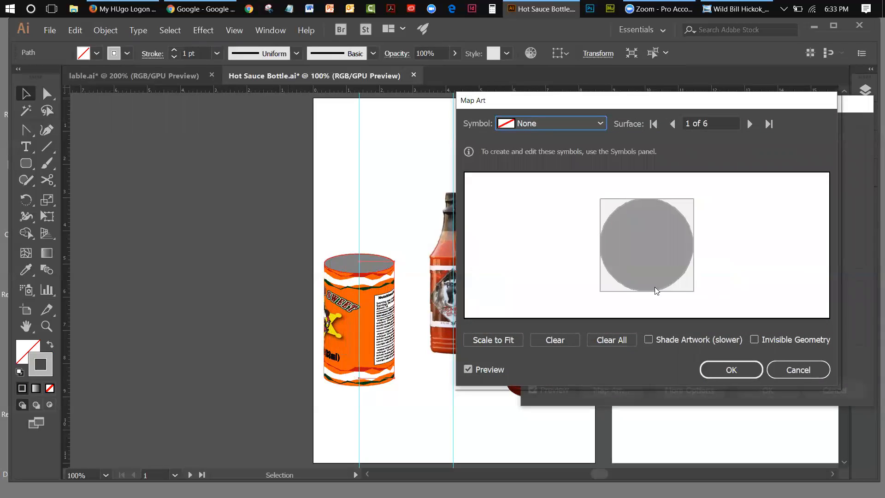
pyautogui.click(750, 124)
pyautogui.click(749, 124)
pyautogui.click(750, 124)
pyautogui.click(750, 124)
pyautogui.click(750, 124)
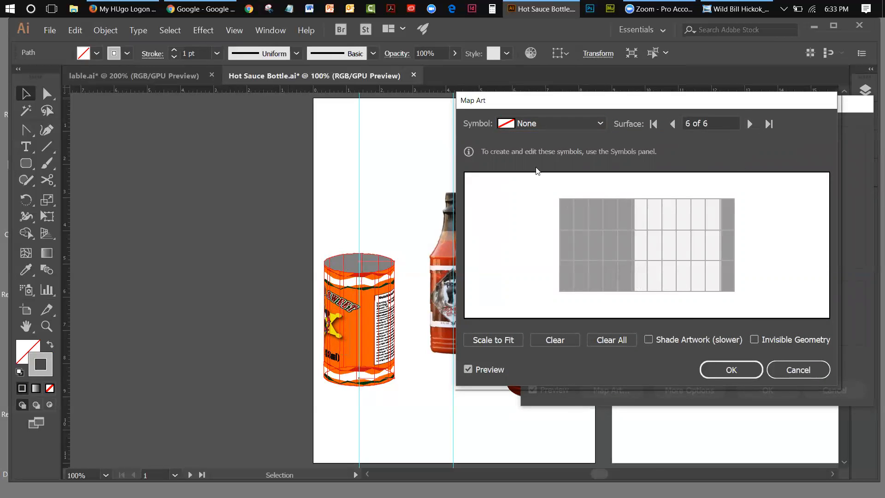
pyautogui.click(598, 127)
pyautogui.click(541, 168)
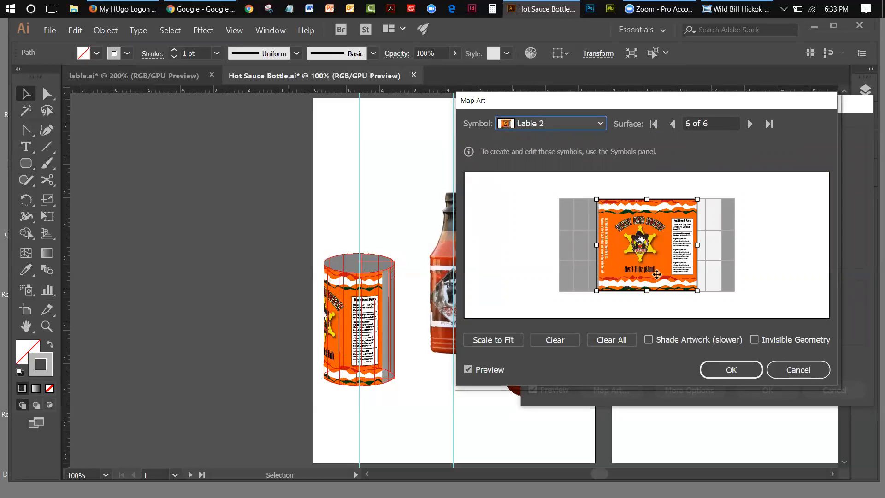
# Fit the Lable 2 artwork over the visible front area, stretch it to the surface's full height, and apply the 3D Revolve effect.
pyautogui.moveTo(634, 243); pyautogui.dragTo(664, 243)
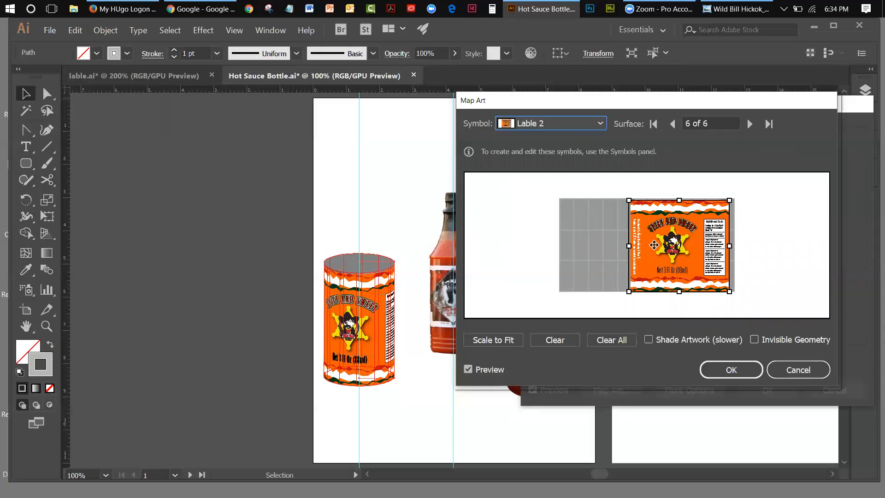
pyautogui.moveTo(654, 245); pyautogui.dragTo(656, 245)
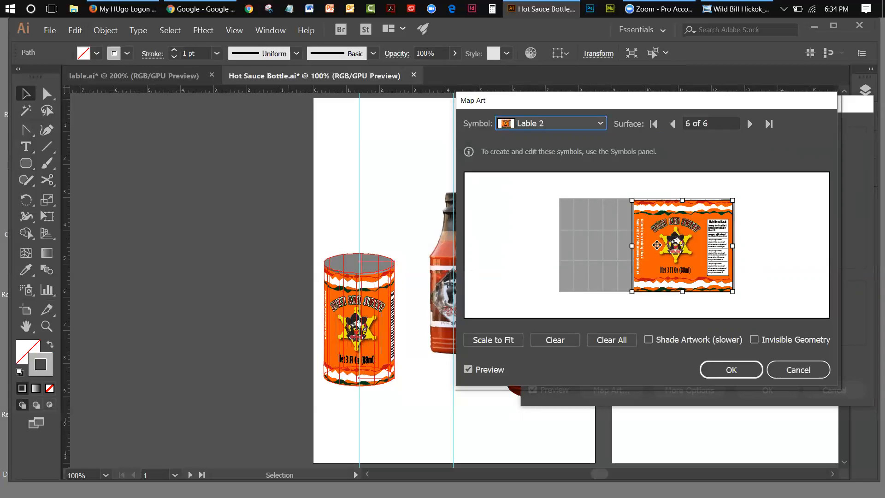
pyautogui.moveTo(656, 245); pyautogui.dragTo(662, 245)
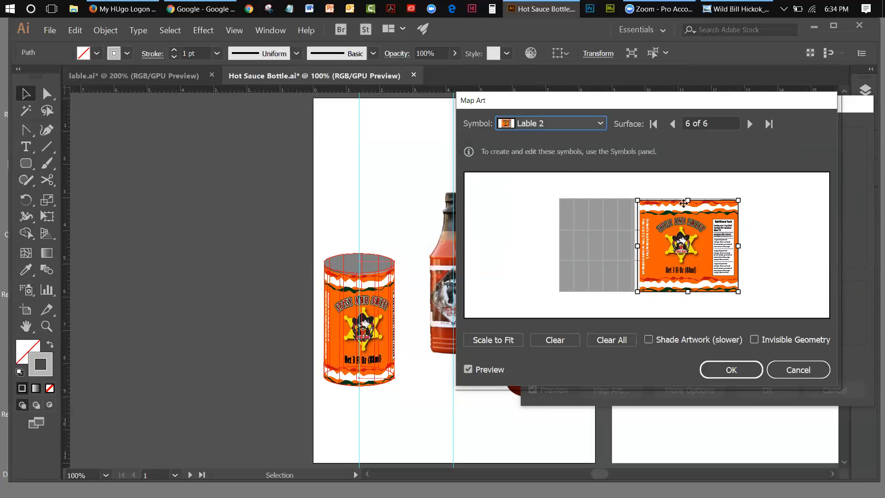
pyautogui.moveTo(688, 200); pyautogui.dragTo(688, 198)
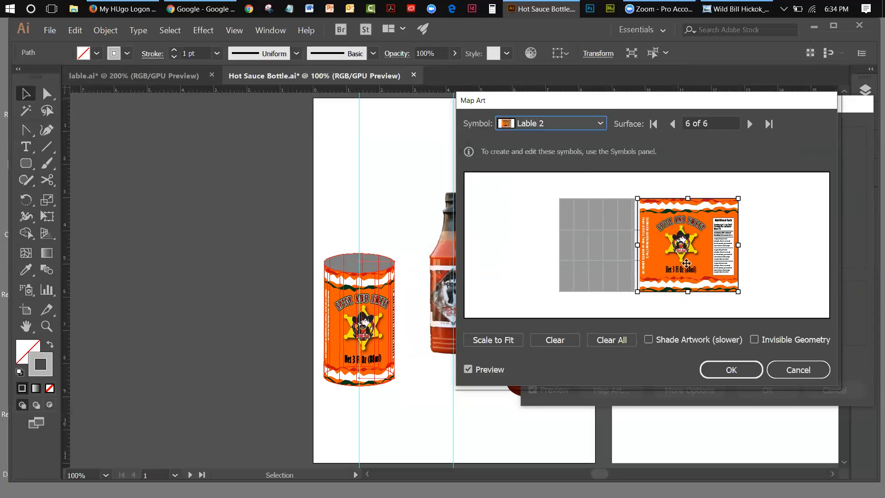
pyautogui.moveTo(688, 264); pyautogui.dragTo(686, 263)
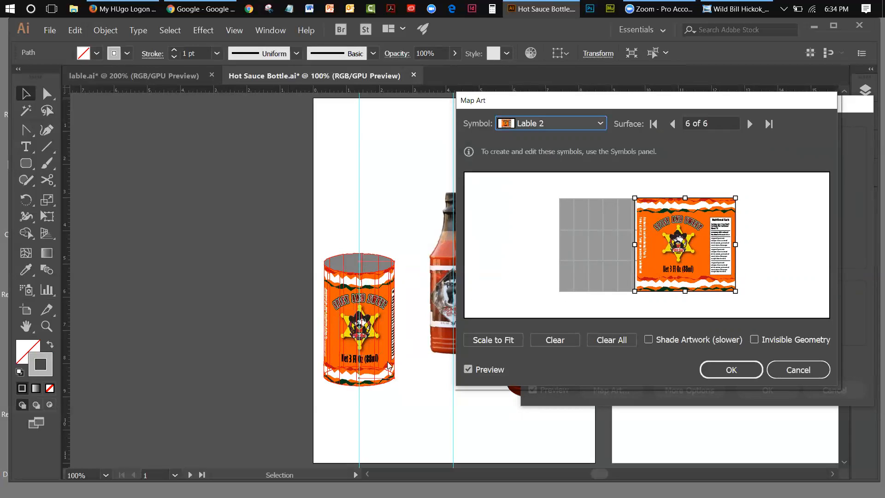
pyautogui.click(710, 368)
pyautogui.click(785, 381)
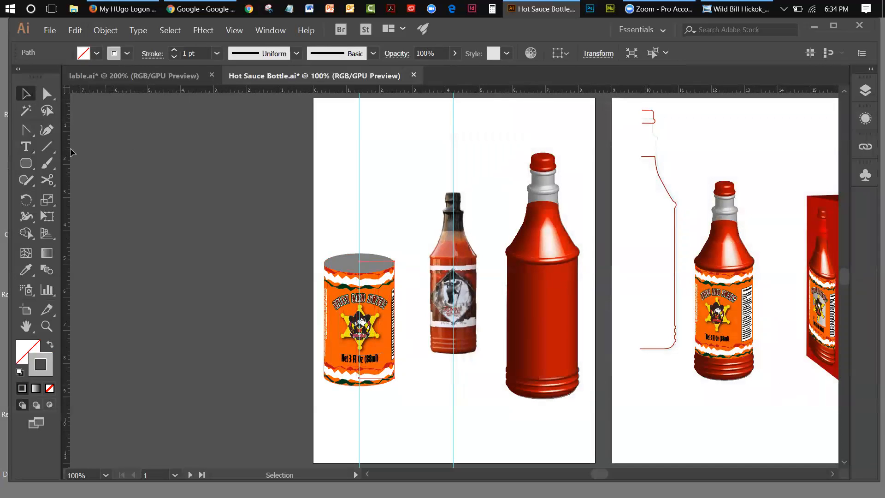
# Move the label cylinder onto the large red bottle and nudge it sideways until its edges line up with the bottle's sides.
pyautogui.click(231, 291)
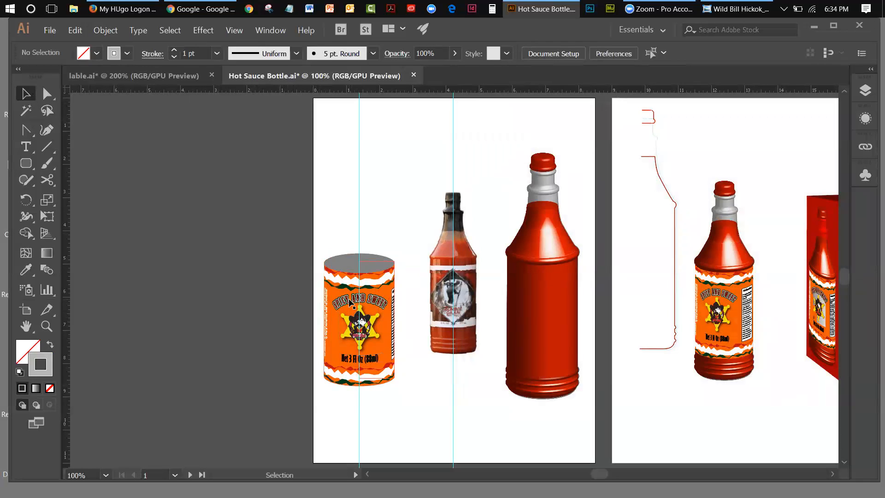
pyautogui.moveTo(351, 302); pyautogui.dragTo(542, 300)
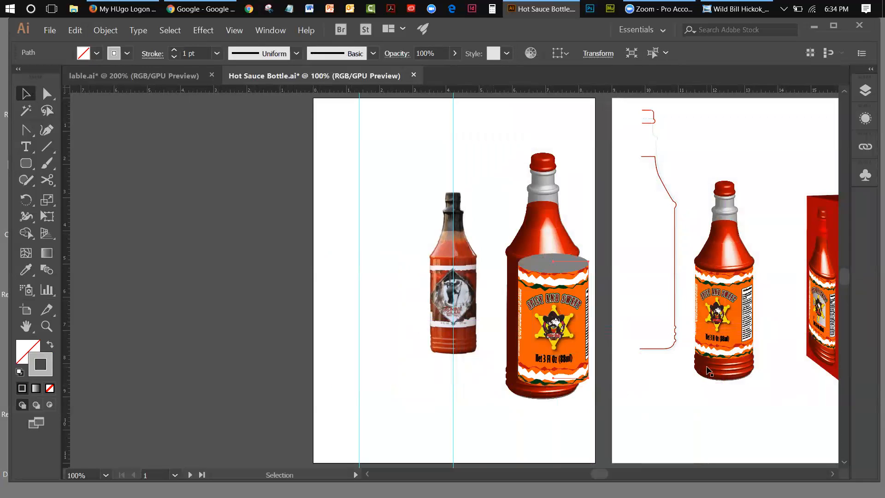
pyautogui.press('Left')
pyautogui.press('Left')
pyautogui.press('Left')
pyautogui.press('Left')
pyautogui.press('Left')
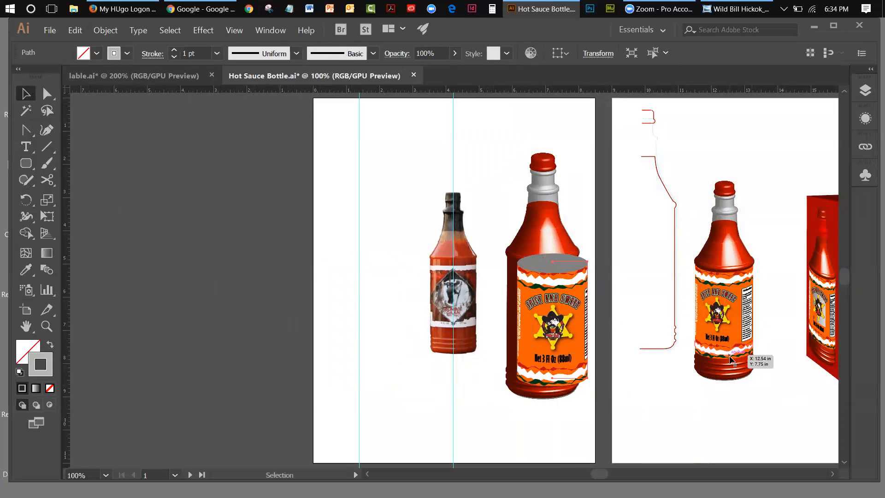
pyautogui.press('Left')
pyautogui.press('Left')
pyautogui.press('Left')
pyautogui.press('Left')
pyautogui.press('Left')
pyautogui.press('Left')
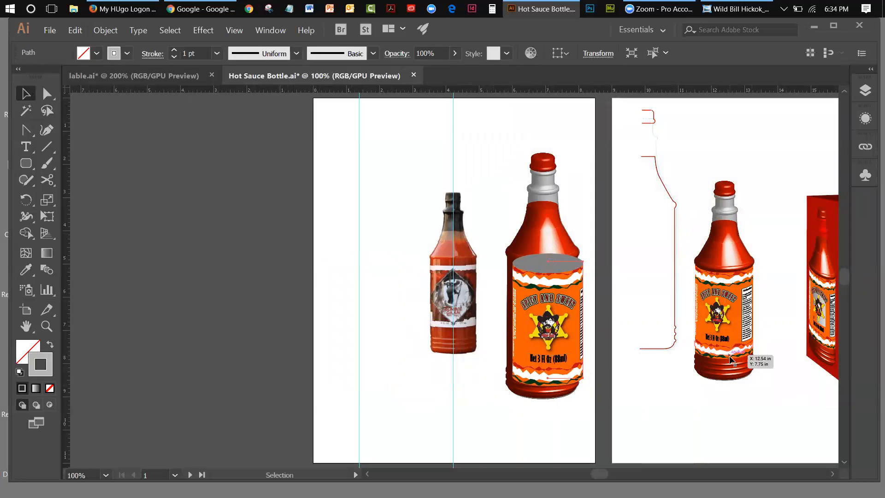
pyautogui.press('Left')
pyautogui.press('Left')
pyautogui.press('Left')
pyautogui.press('Left')
pyautogui.press('Left')
pyautogui.press('Left')
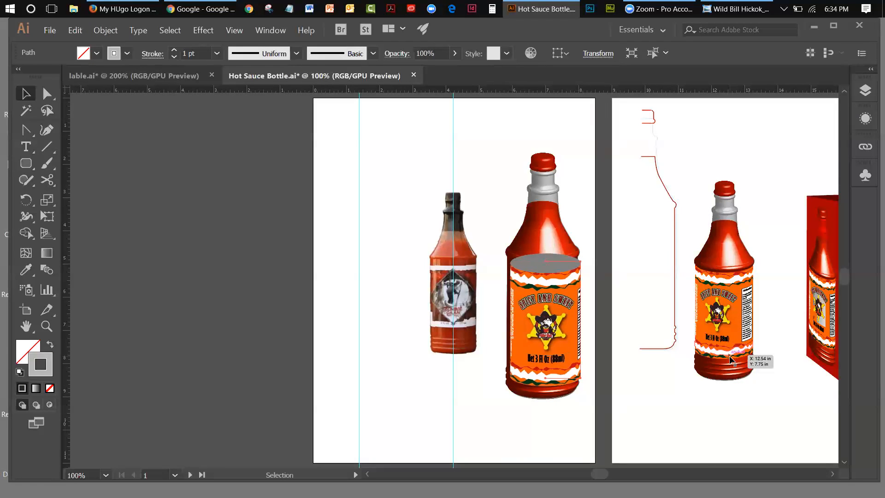
pyautogui.press('Left')
pyautogui.press('Left')
pyautogui.press('Left')
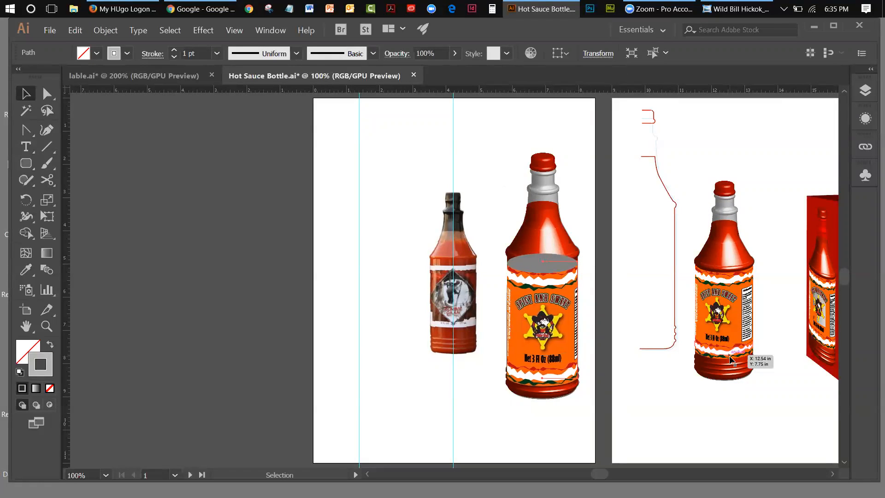
pyautogui.press('Left')
# Nudge the label cylinder up the red bottle until it sits just below the shoulder, and deselect it.
pyautogui.press('Up')
pyautogui.press('Up')
pyautogui.press('Up')
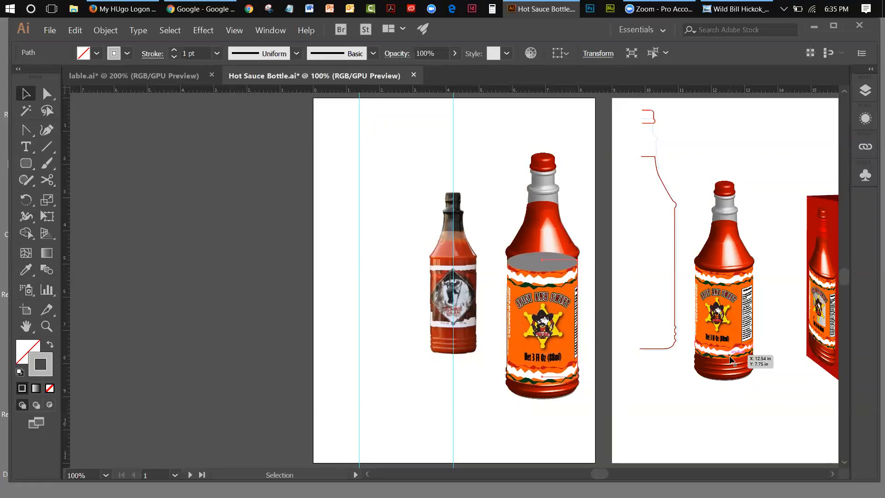
pyautogui.press('Up')
pyautogui.press('Up')
pyautogui.press('Up')
pyautogui.press('Up')
pyautogui.press('Up')
pyautogui.press('Up')
pyautogui.press('Up')
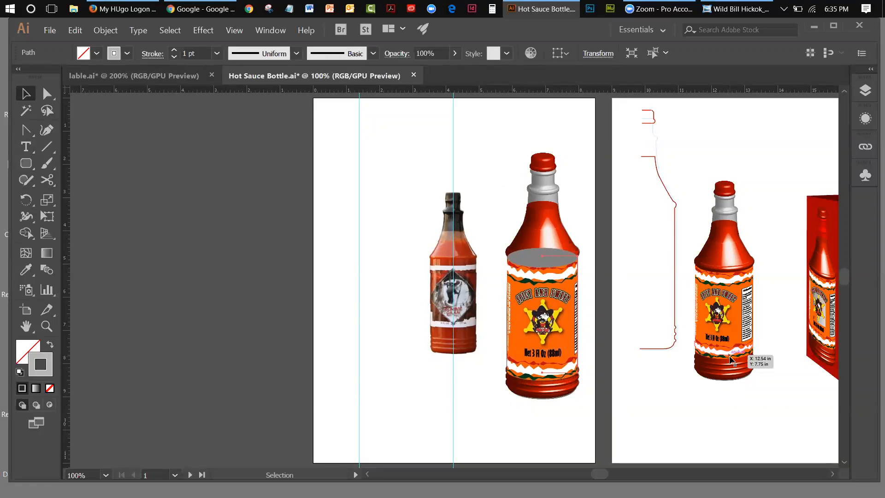
pyautogui.press('Up')
pyautogui.press('Up')
pyautogui.press('Up')
pyautogui.press('Up')
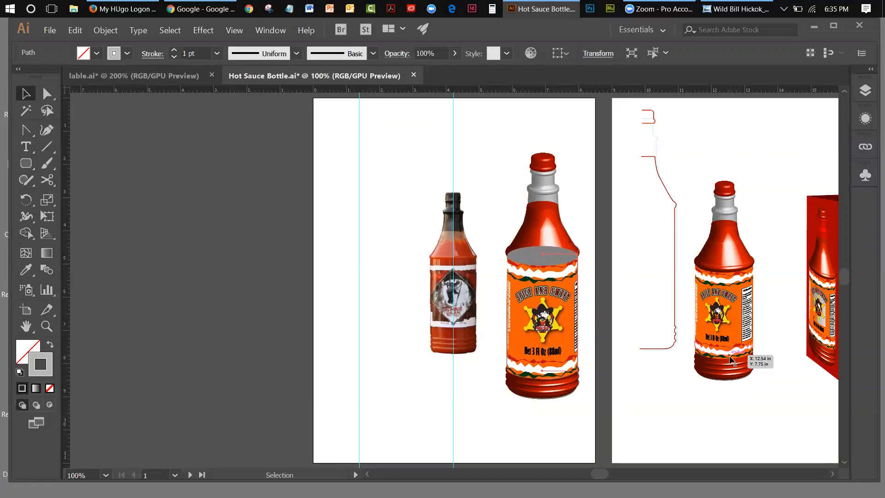
pyautogui.press('Up')
pyautogui.press('Up')
pyautogui.press('Up')
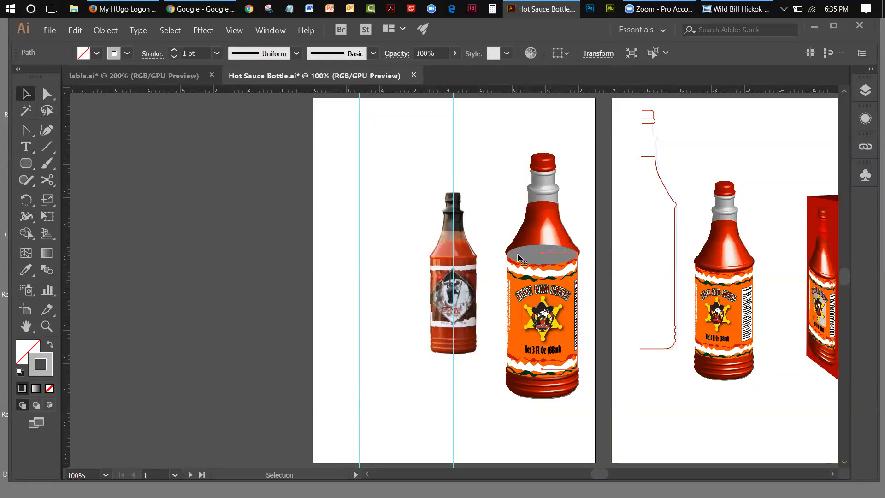
pyautogui.click(498, 195)
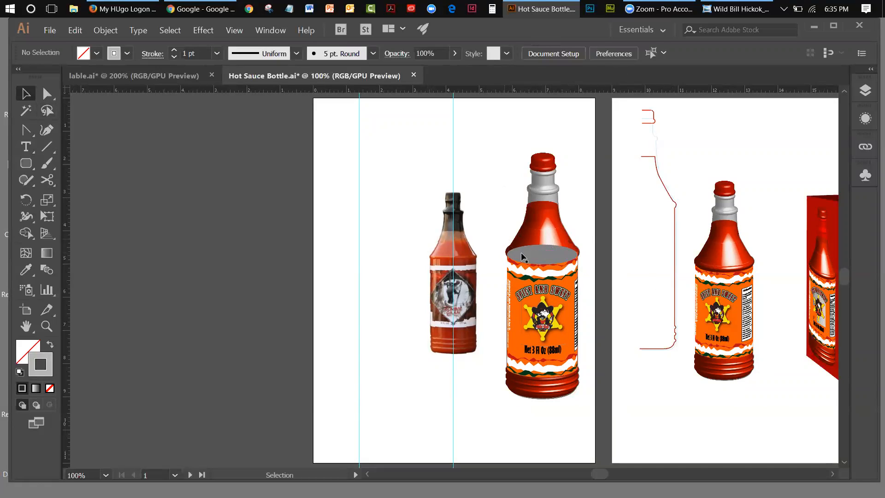
# Show the transparency settings for the label cylinder beside the artboard and try the Darken blending mode.
pyautogui.click(541, 260)
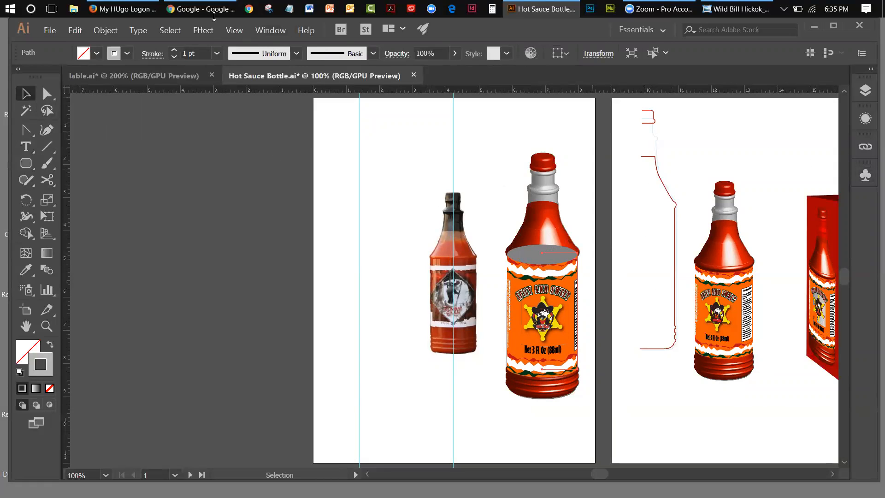
pyautogui.click(270, 30)
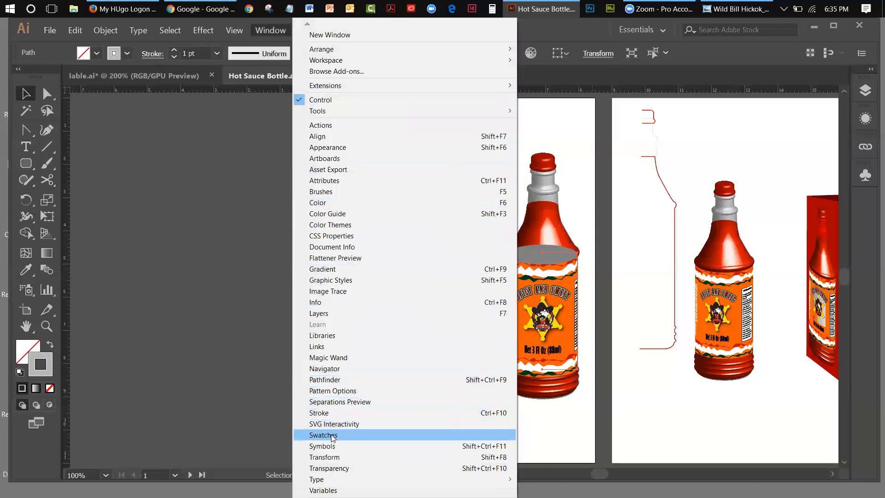
pyautogui.click(329, 467)
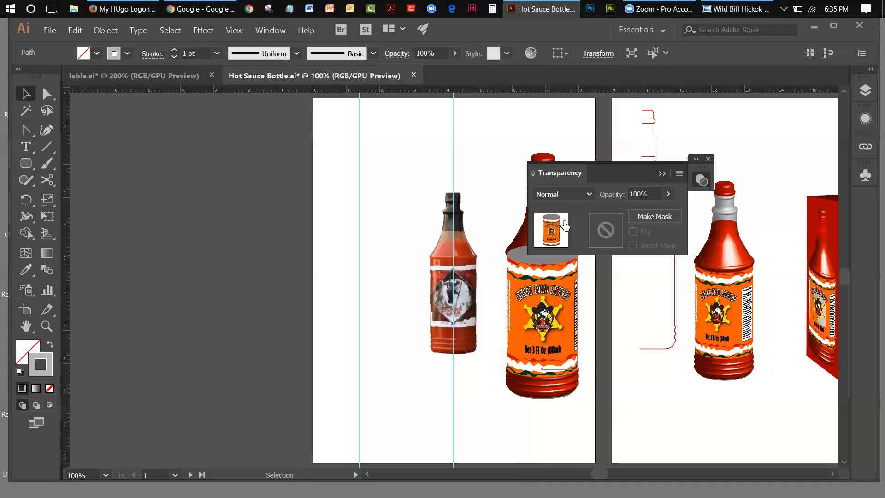
pyautogui.moveTo(567, 161); pyautogui.dragTo(148, 204)
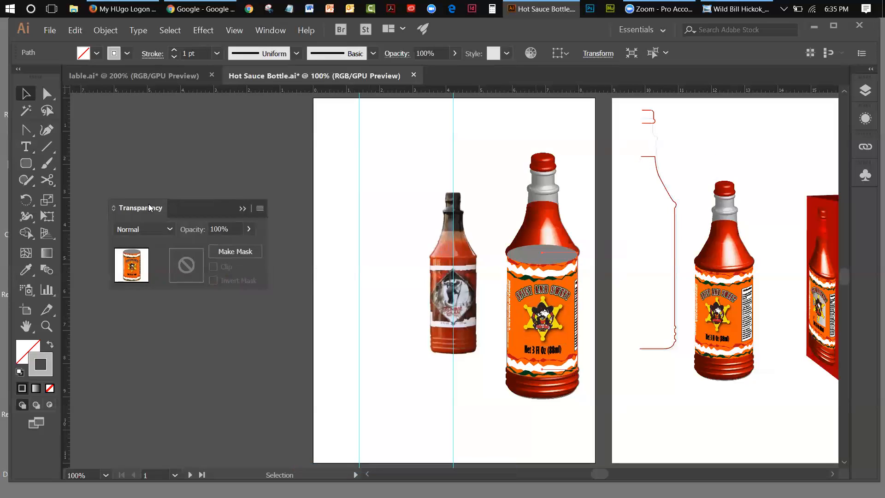
pyautogui.click(169, 229)
pyautogui.click(129, 265)
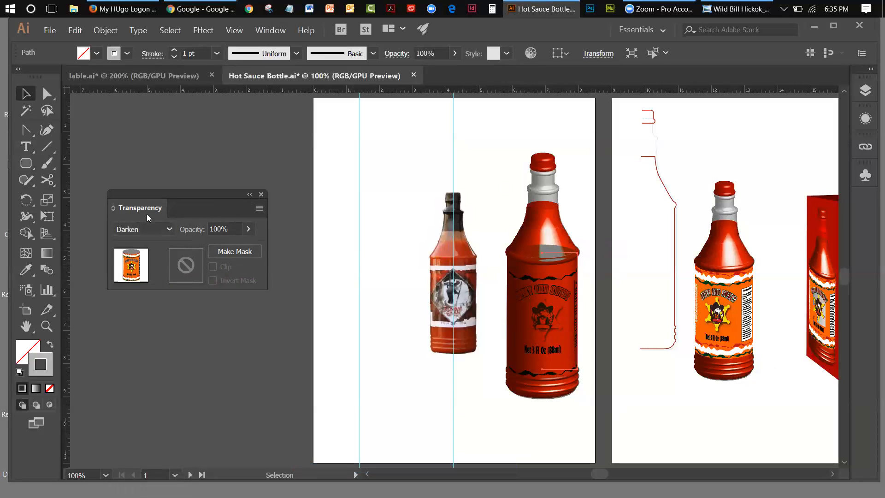
# Try the Multiply and Screen blending modes on the label cylinder and restore it to Normal.
pyautogui.click(167, 229)
pyautogui.click(136, 277)
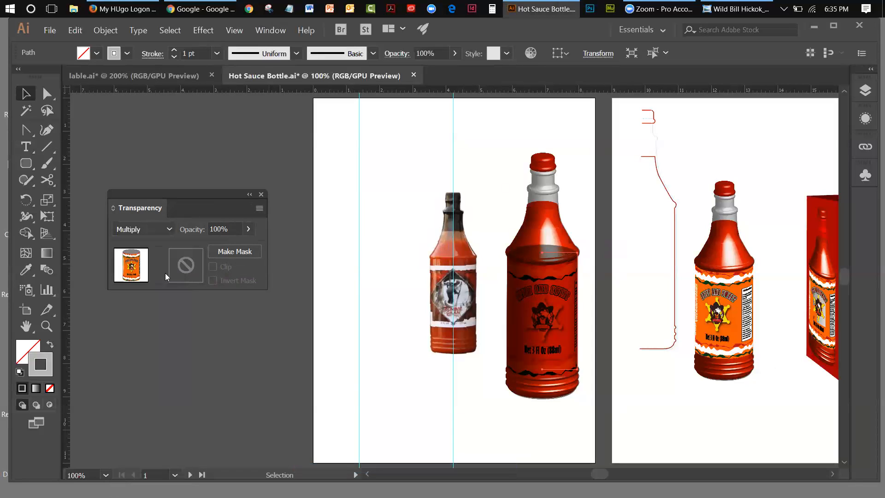
pyautogui.click(170, 231)
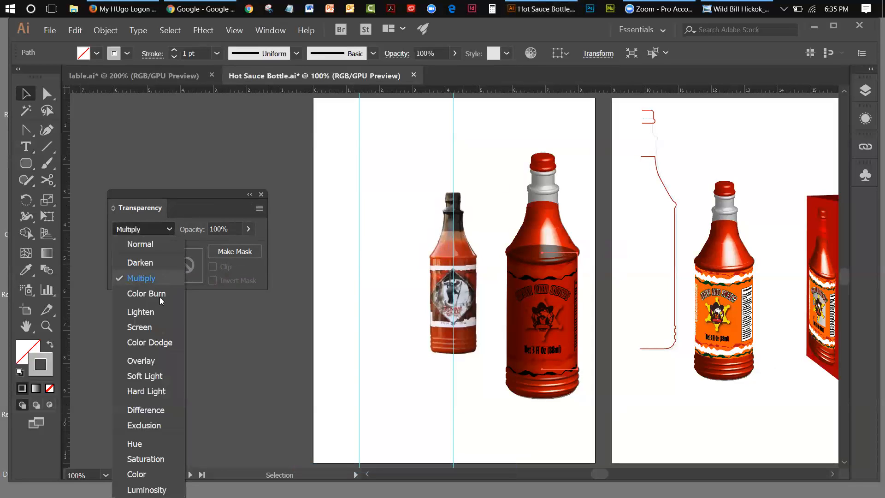
pyautogui.click(141, 330)
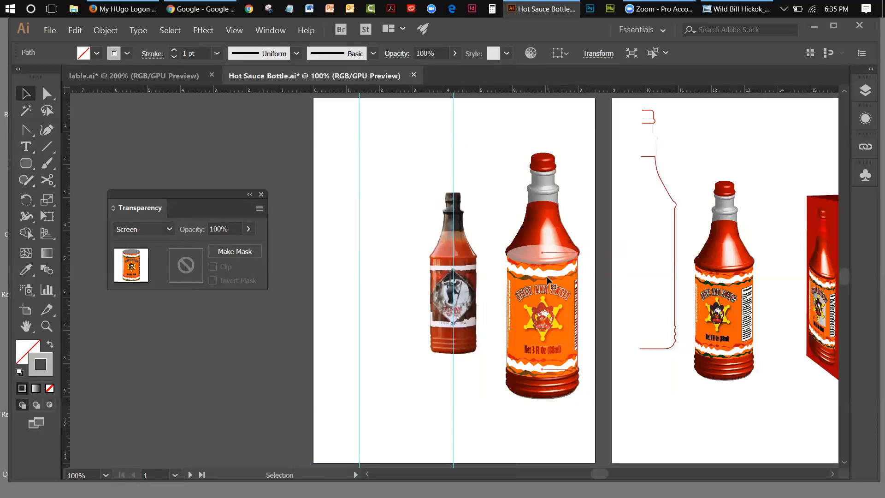
pyautogui.click(167, 230)
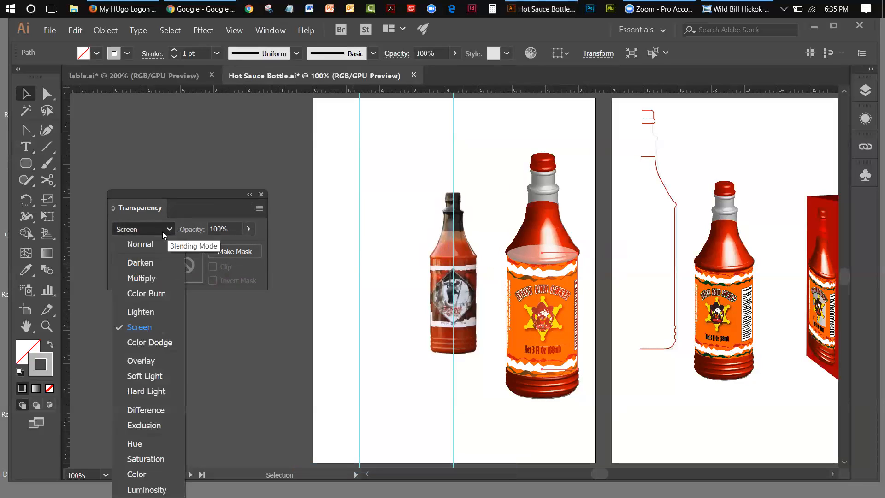
pyautogui.click(140, 244)
pyautogui.click(537, 226)
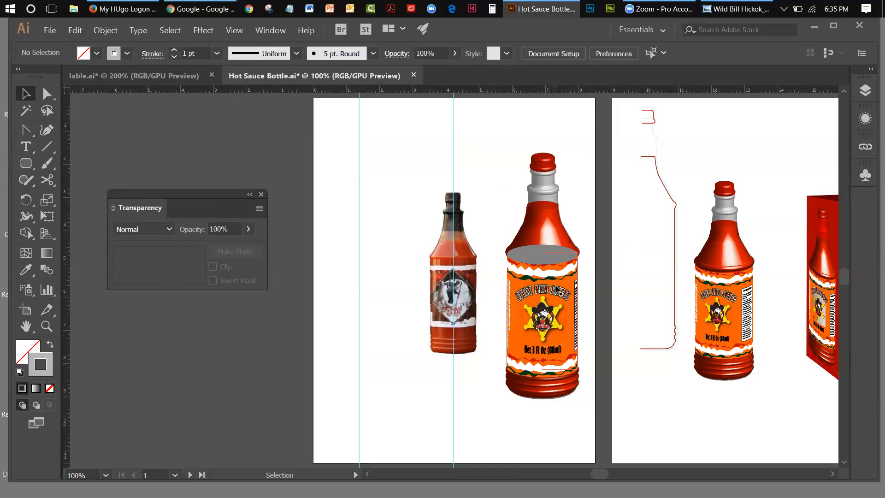
# Move the label cylinder off the red bottle to the empty area on the other side of the bottle photo.
pyautogui.moveTo(556, 288); pyautogui.dragTo(373, 271)
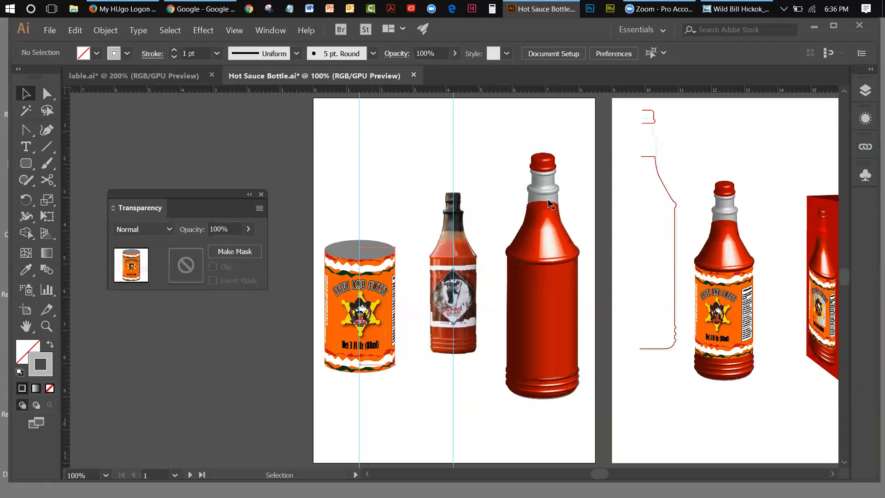
pyautogui.click(557, 217)
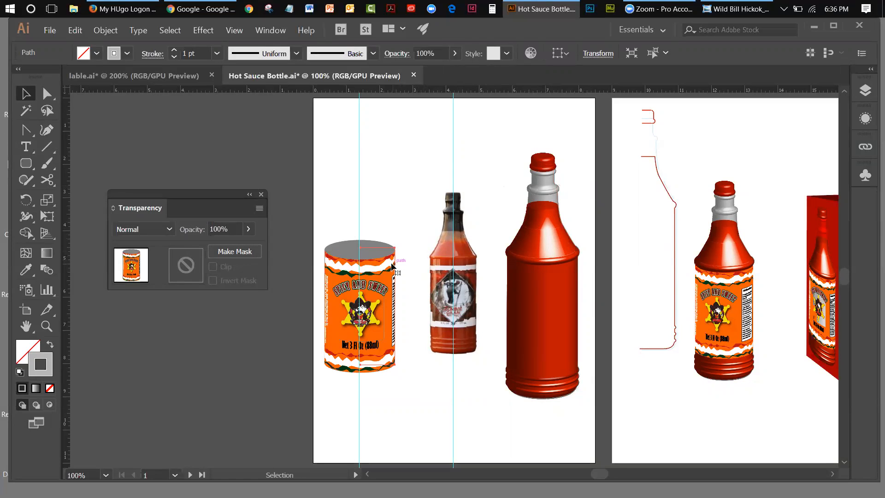
pyautogui.moveTo(392, 266)
pyautogui.mouseDown()
pyautogui.moveTo(460, 396)
pyautogui.moveTo(398, 267)
pyautogui.mouseUp()
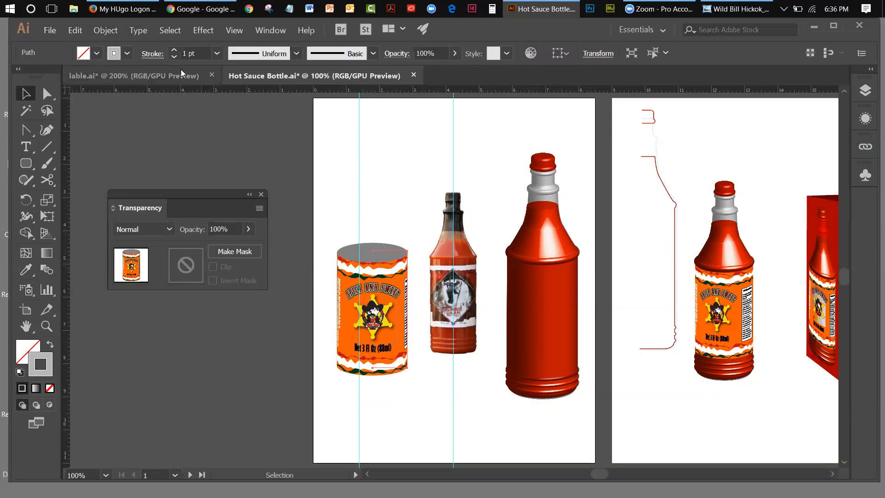
# Expand the appearance of the label cylinder into editable artwork and deselect it.
pyautogui.click(108, 34)
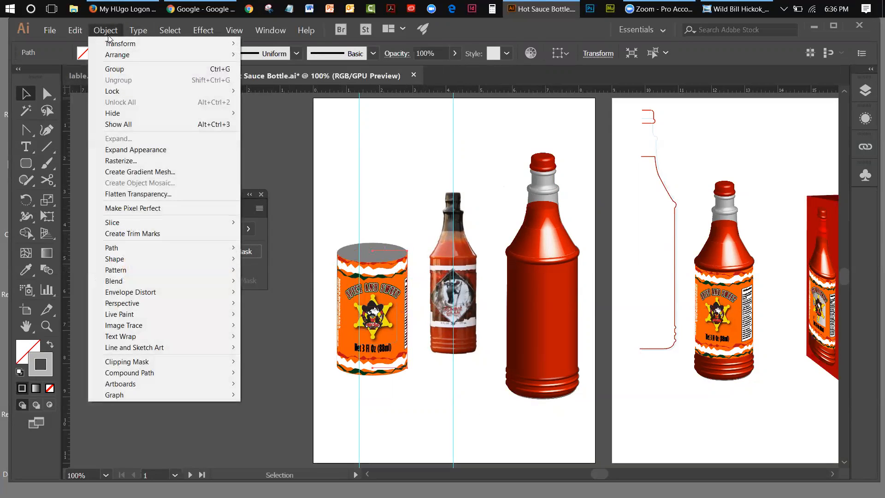
pyautogui.click(146, 150)
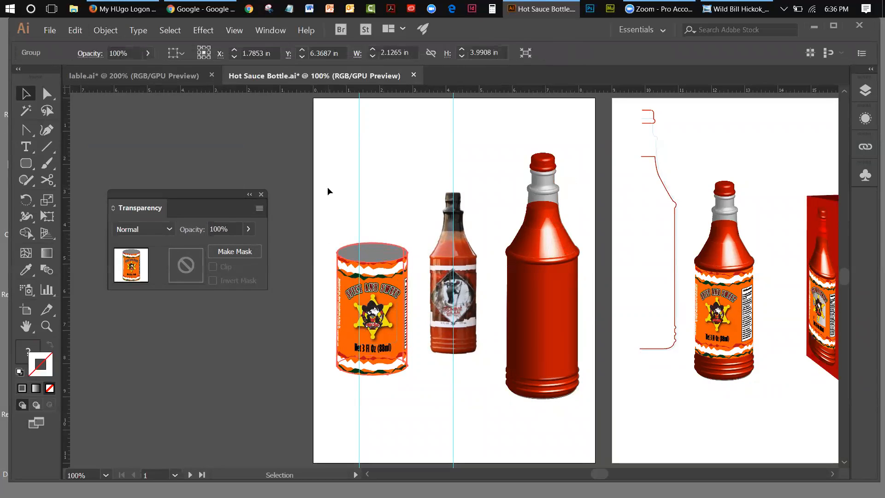
pyautogui.click(410, 190)
pyautogui.click(366, 245)
pyautogui.click(106, 30)
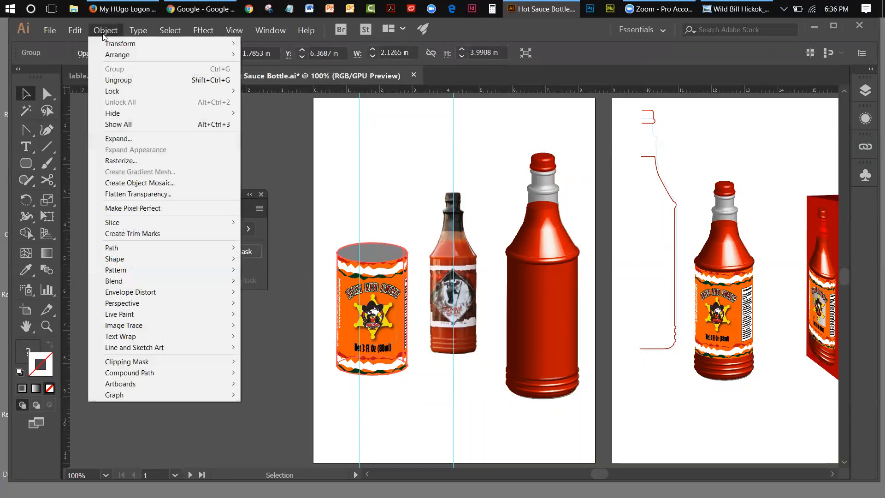
pyautogui.click(131, 139)
pyautogui.click(382, 136)
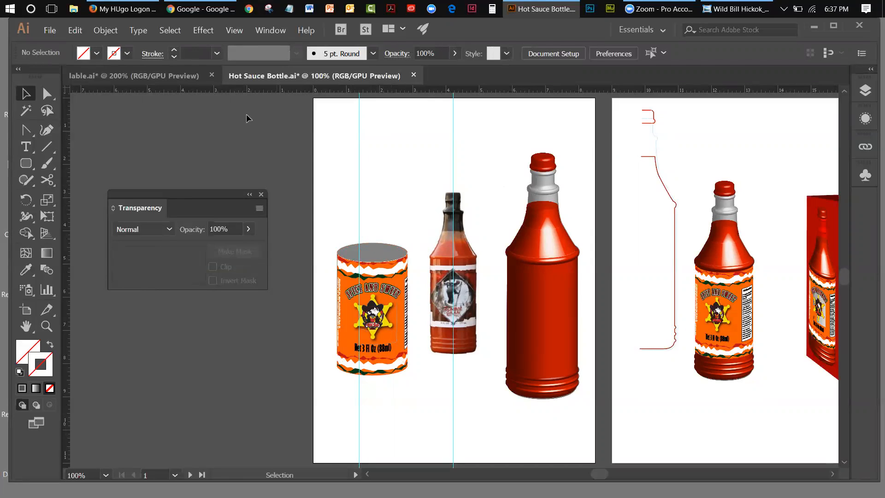
# Detach the Direct Selection and Group Selection tools as a floating set above the label cylinder and activate Group Selection.
pyautogui.click(49, 99)
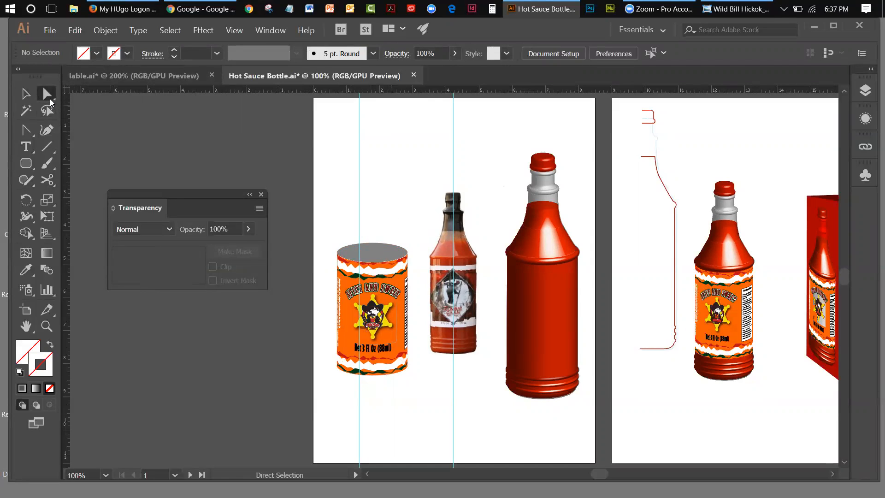
pyautogui.click(50, 99)
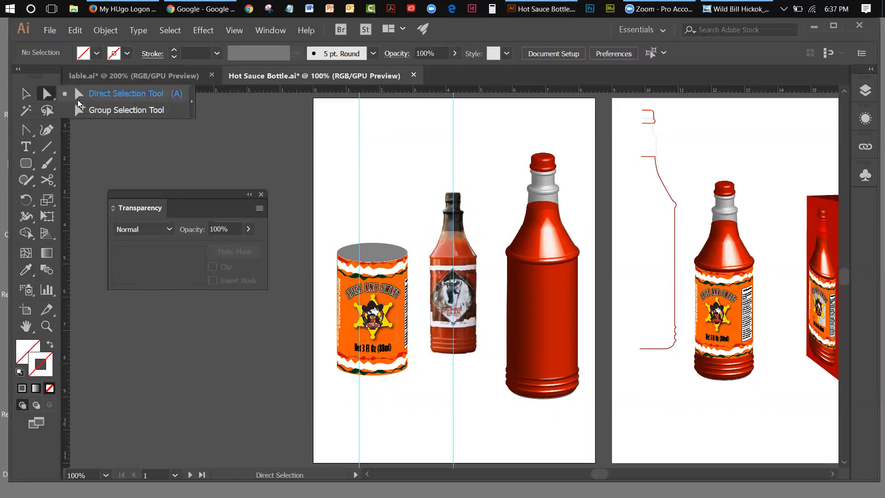
pyautogui.click(191, 102)
pyautogui.moveTo(57, 74); pyautogui.dragTo(391, 153)
pyautogui.click(406, 179)
# Delete the grey top ellipse of the label cylinder and the grey strips that form its inner back wall.
pyautogui.click(386, 250)
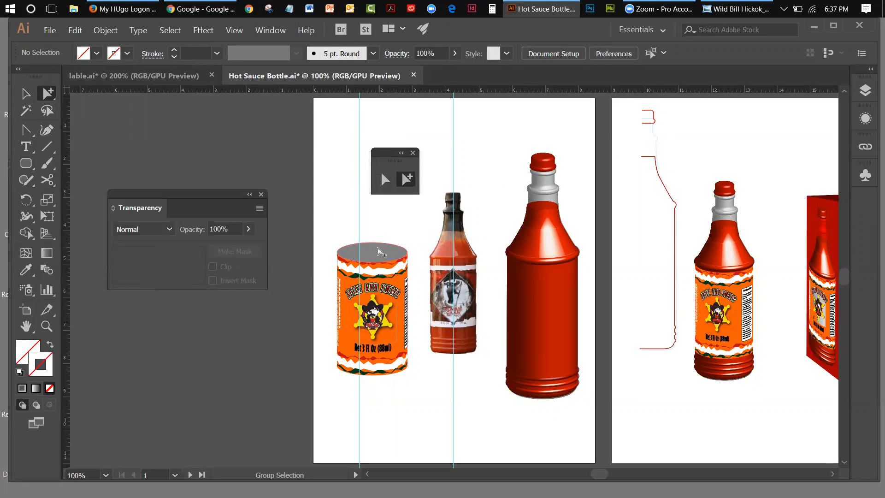
pyautogui.click(769, 210)
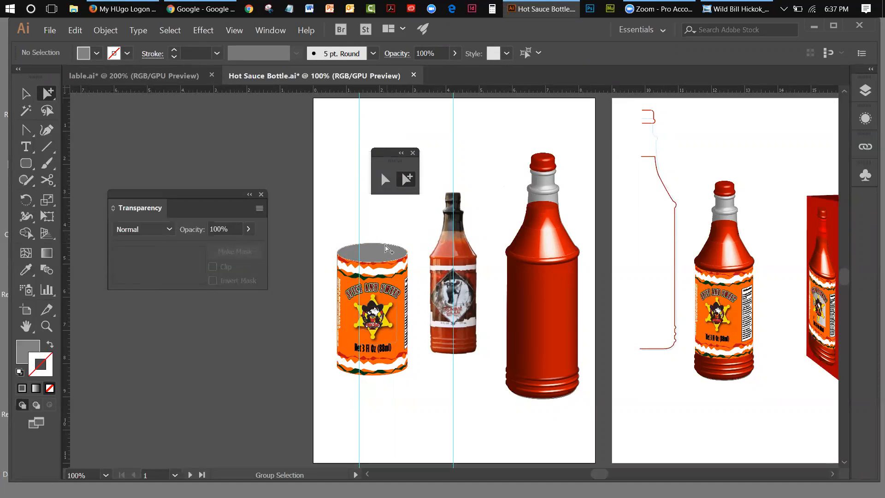
pyautogui.click(385, 249)
pyautogui.press('Delete')
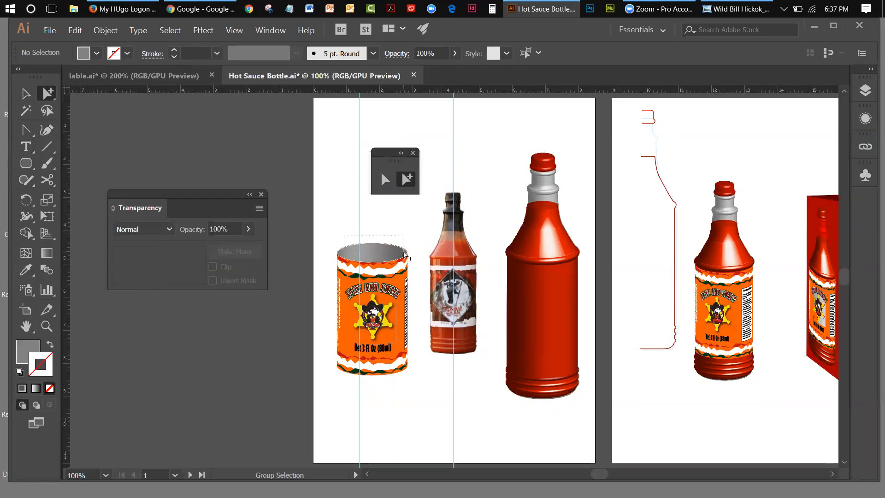
pyautogui.click(402, 252)
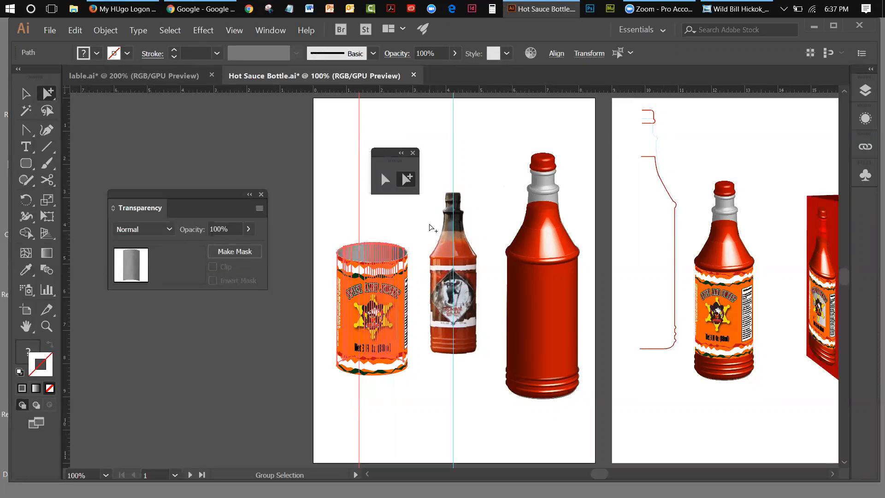
pyautogui.press('Delete')
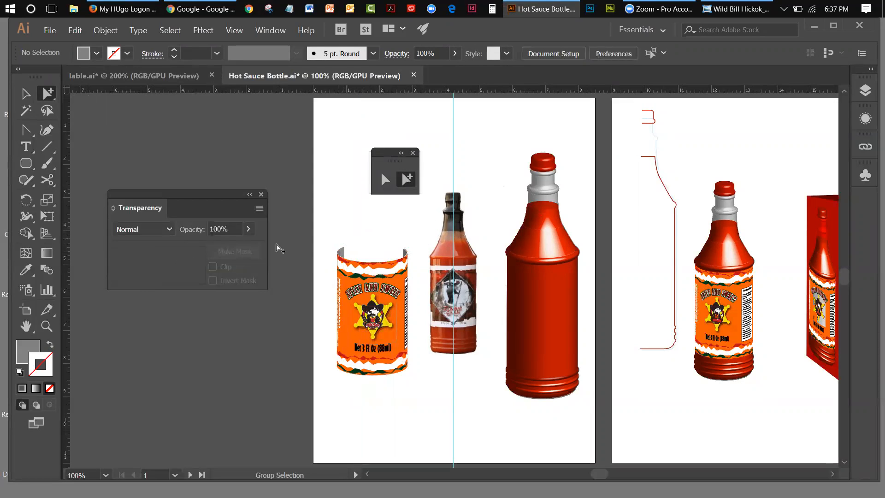
# Use Direct Selection to delete leftover grey wall strips at the upper left edge of the label.
pyautogui.click(44, 327)
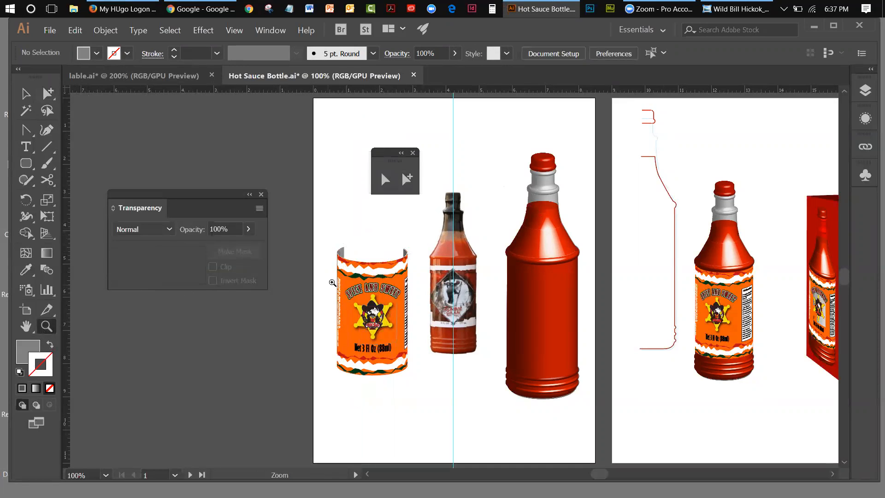
pyautogui.click(355, 260)
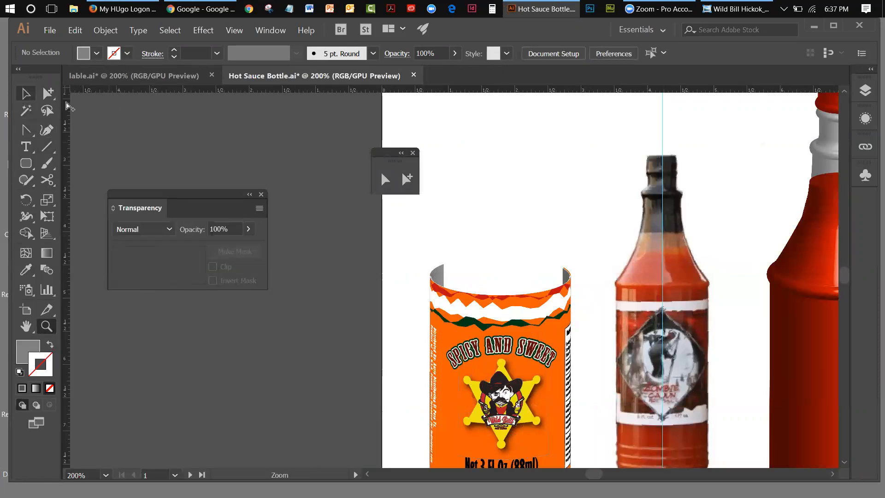
pyautogui.click(385, 180)
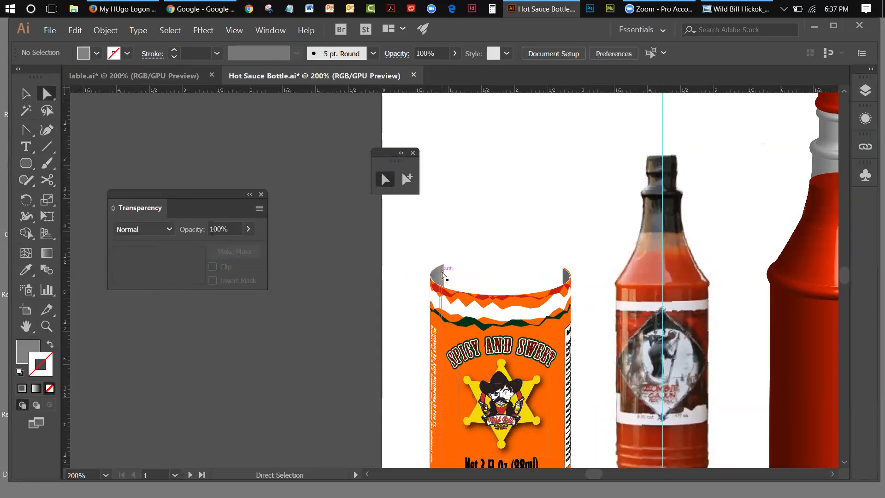
pyautogui.click(442, 274)
pyautogui.press('Delete')
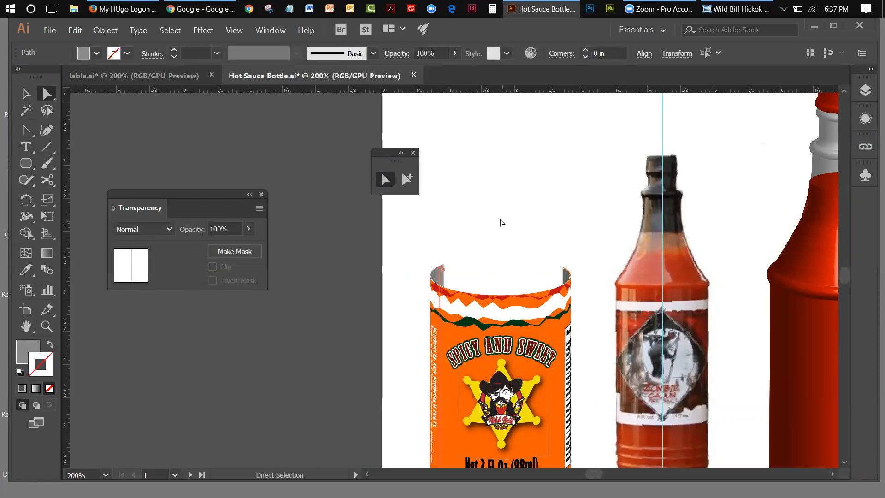
pyautogui.moveTo(450, 272); pyautogui.dragTo(437, 272)
pyautogui.press('Delete')
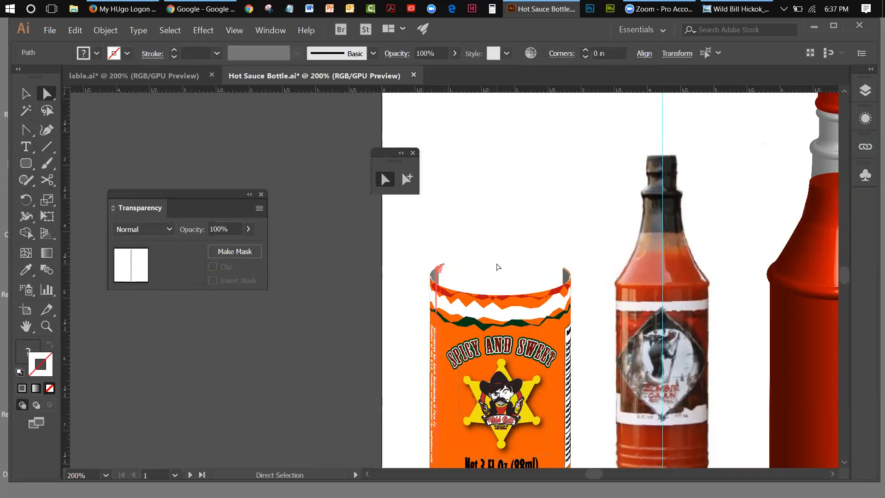
# Delete the leftover grey wall pieces at the upper right edge of the label and deselect.
pyautogui.moveTo(554, 272); pyautogui.dragTo(566, 279)
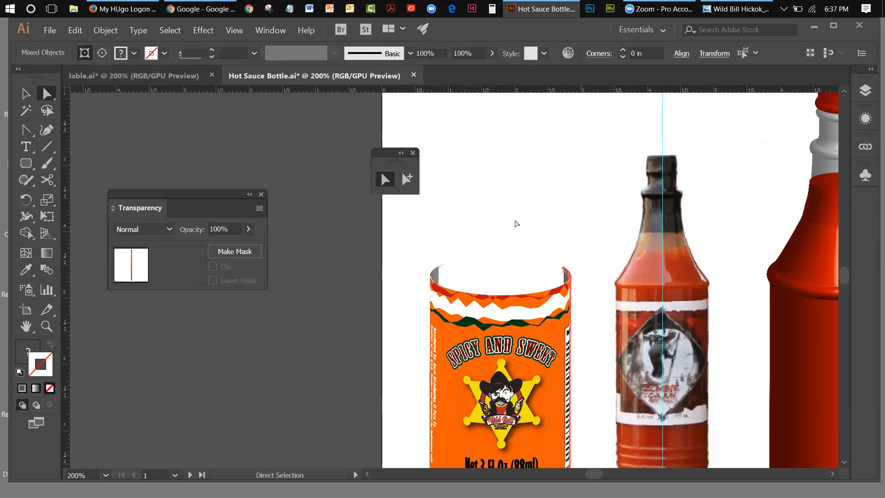
pyautogui.click(579, 160)
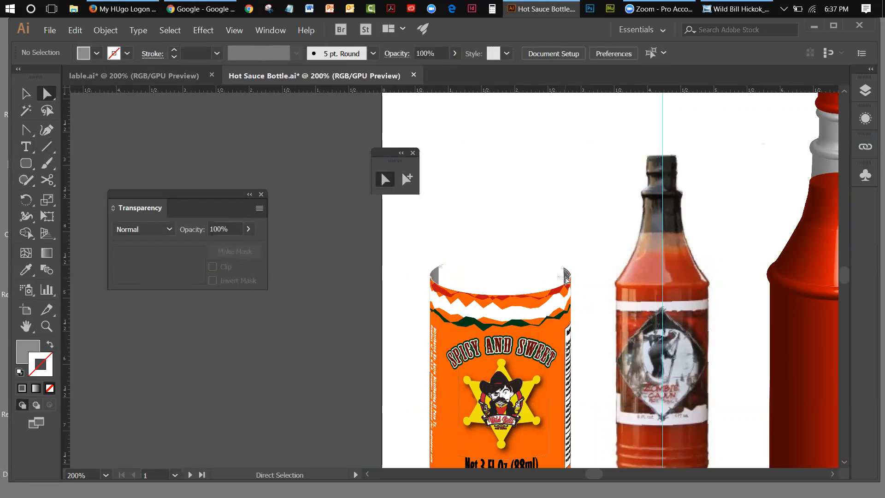
pyautogui.click(596, 282)
pyautogui.click(591, 261)
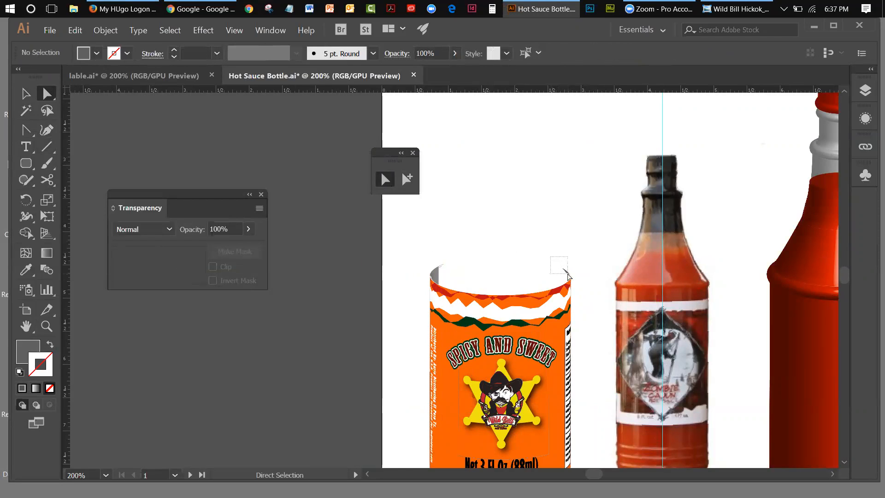
pyautogui.click(568, 275)
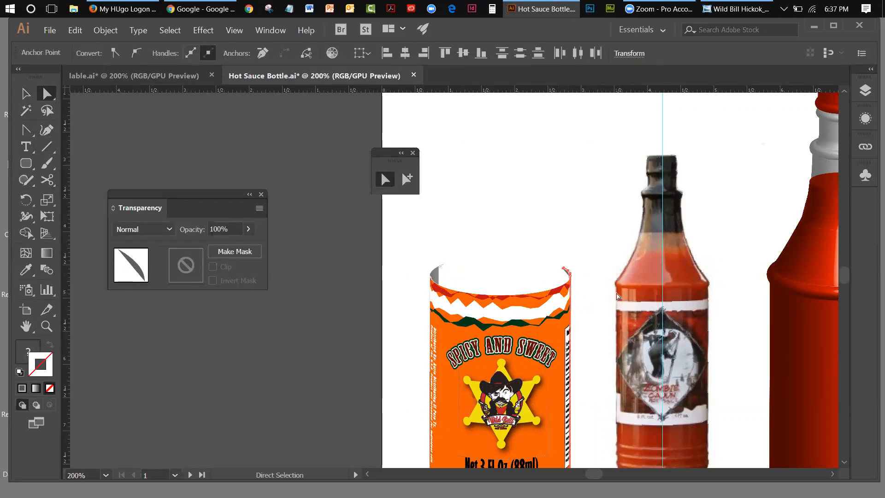
pyautogui.click(607, 280)
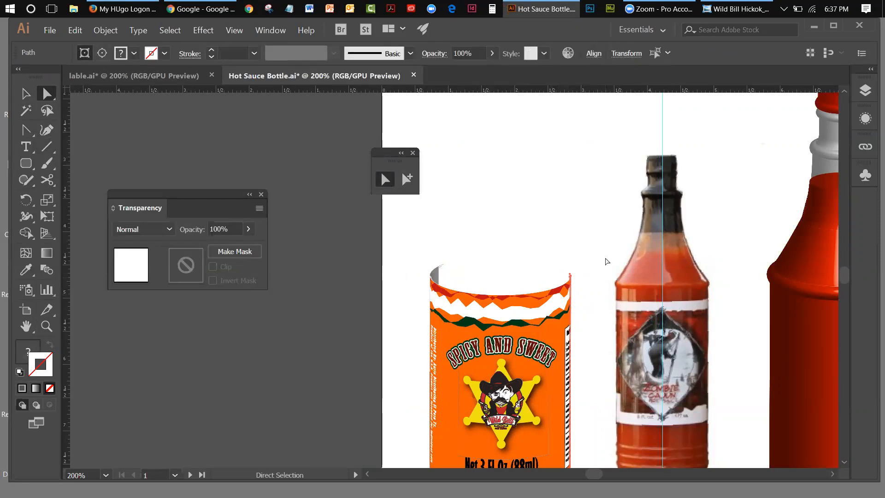
pyautogui.click(499, 189)
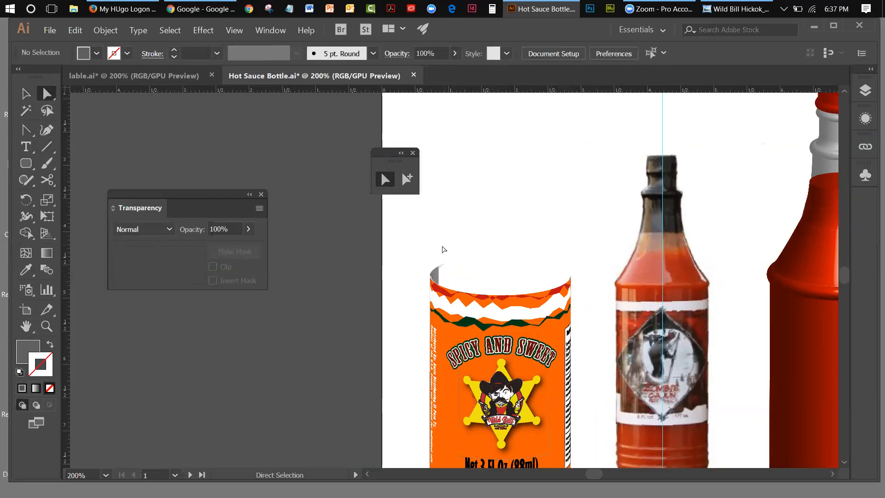
# Delete the grey strips still showing at the label's upper left corner and enlarge that corner for checking.
pyautogui.click(438, 269)
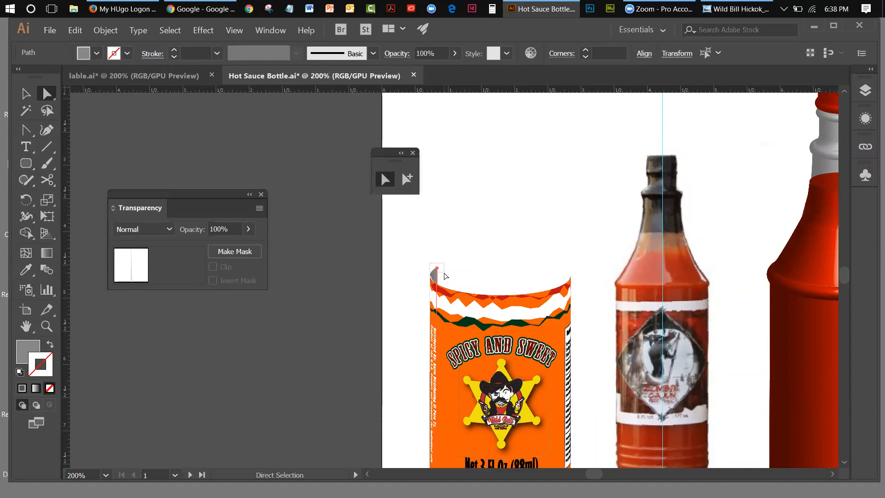
pyautogui.click(435, 270)
pyautogui.press('Delete')
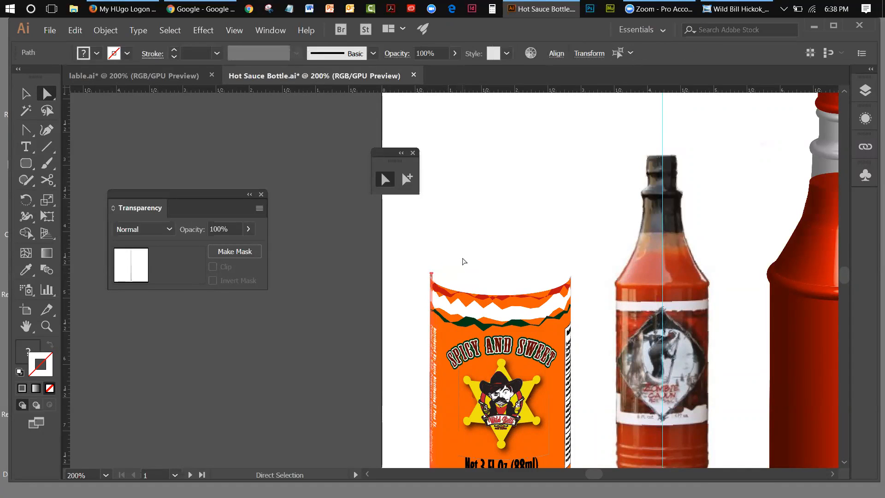
pyautogui.click(46, 326)
pyautogui.click(446, 279)
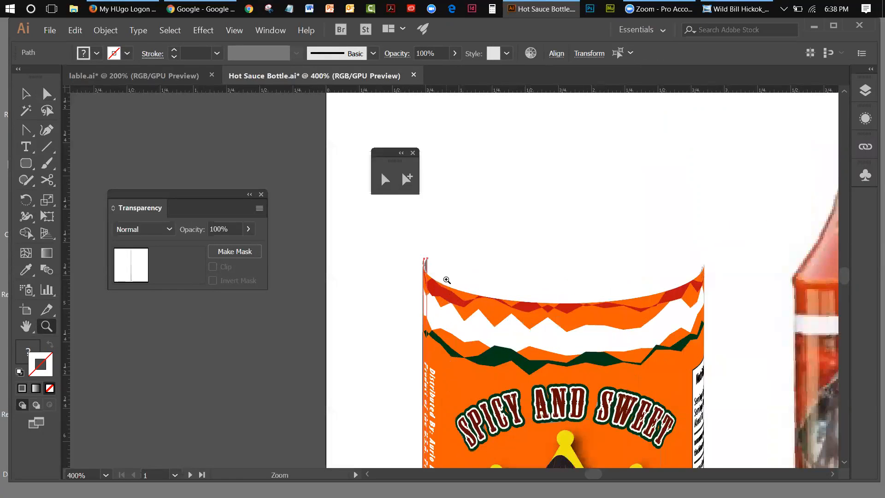
pyautogui.click(29, 94)
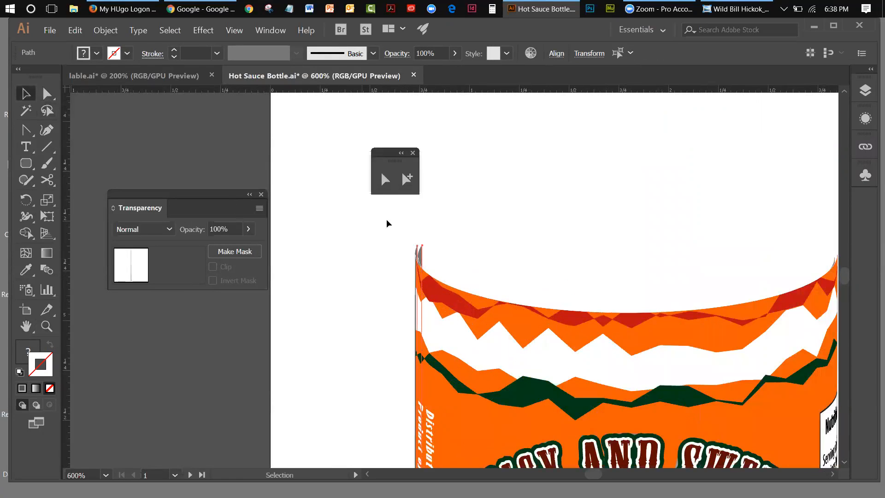
pyautogui.click(373, 209)
pyautogui.click(423, 253)
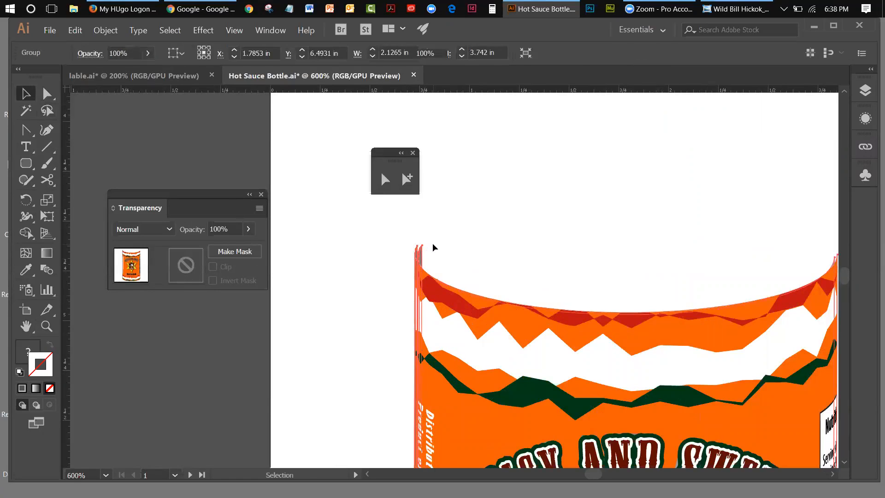
pyautogui.press('Delete')
pyautogui.click(76, 30)
pyautogui.click(97, 43)
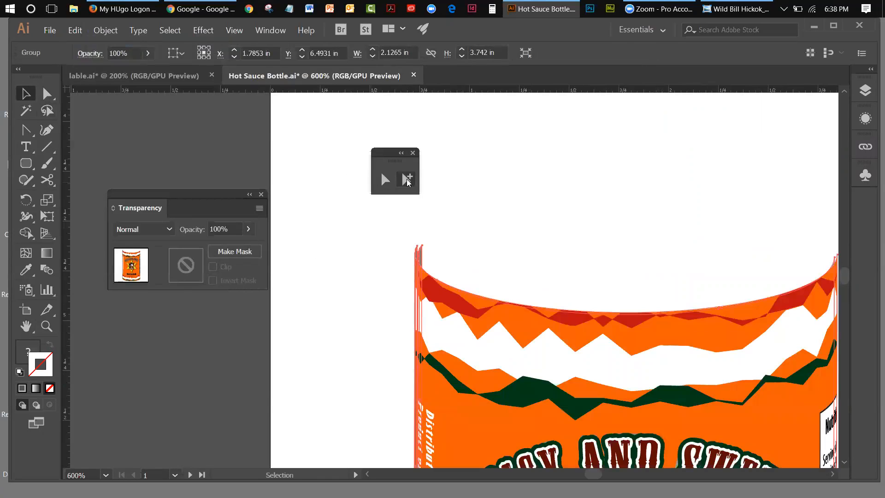
# Use Group Selection to delete the thin grey slivers projecting above the label's upper left corner.
pyautogui.click(406, 178)
pyautogui.click(421, 258)
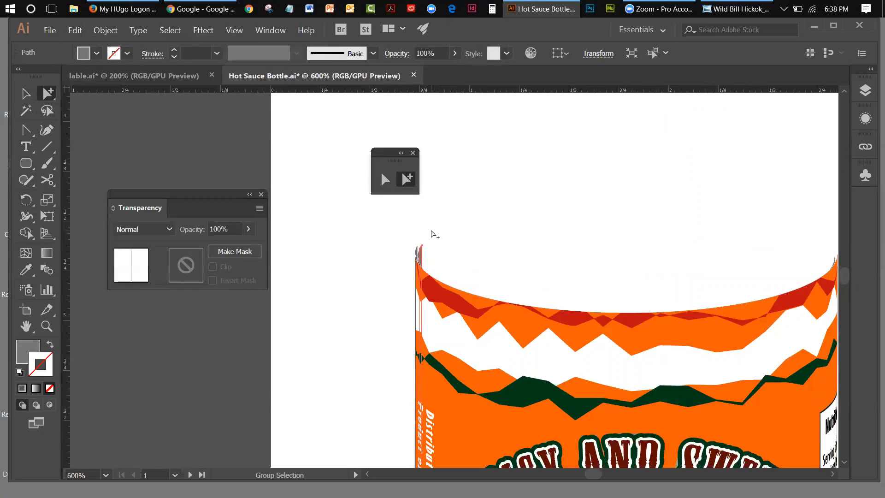
pyautogui.press('Delete')
pyautogui.moveTo(415, 241); pyautogui.dragTo(435, 256)
pyautogui.click(437, 209)
pyautogui.click(429, 226)
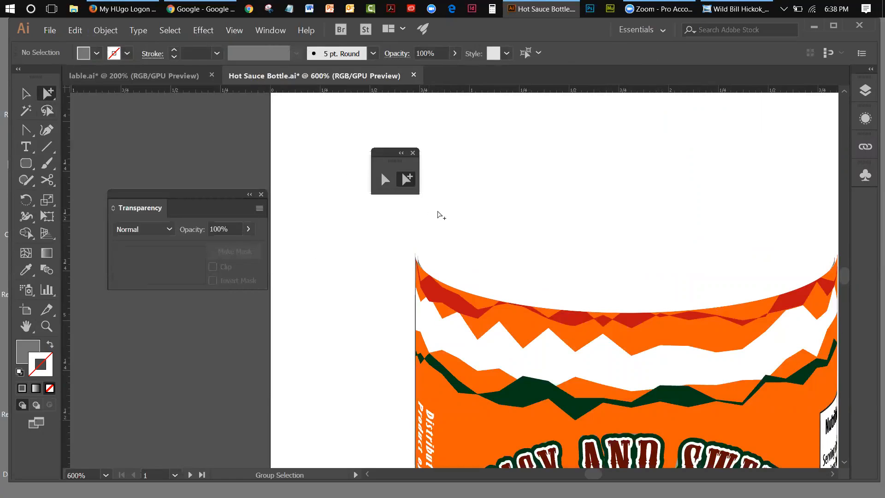
# Try to delete the remaining dark edge slivers at the label's upper left corner by selecting across them.
pyautogui.click(423, 259)
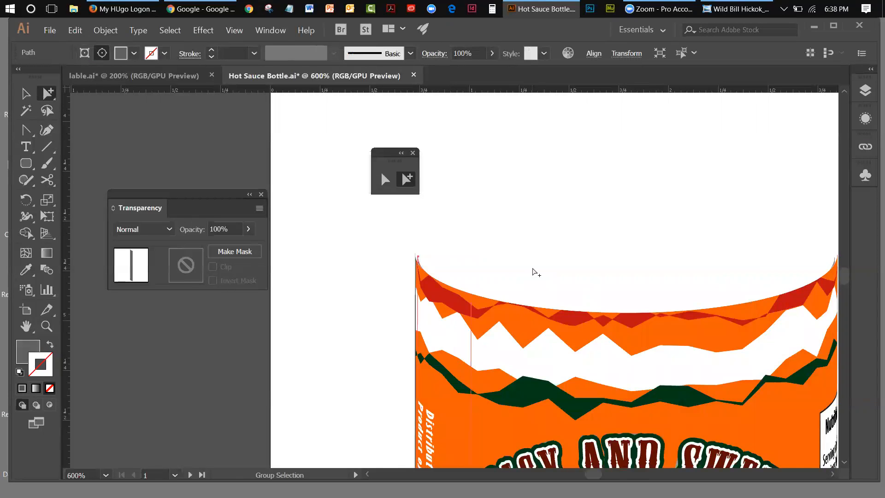
pyautogui.click(508, 229)
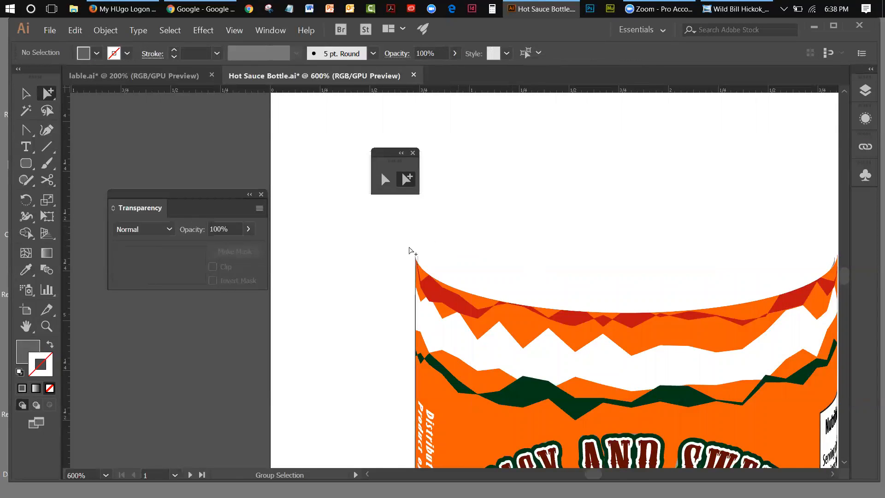
pyautogui.moveTo(430, 261); pyautogui.dragTo(432, 260)
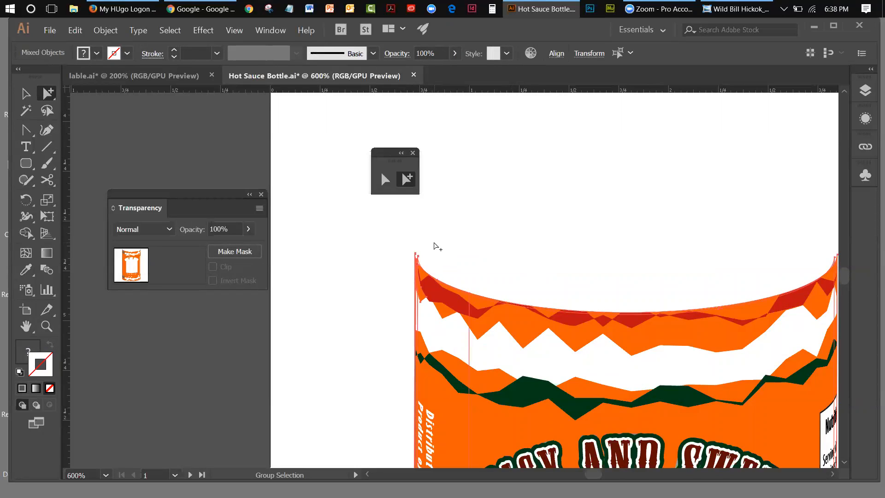
pyautogui.click(434, 246)
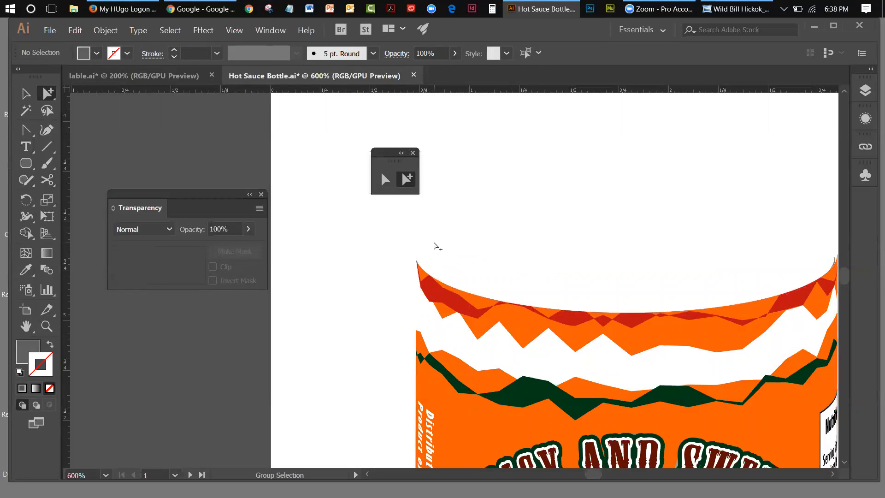
pyautogui.moveTo(434, 247); pyautogui.dragTo(428, 253)
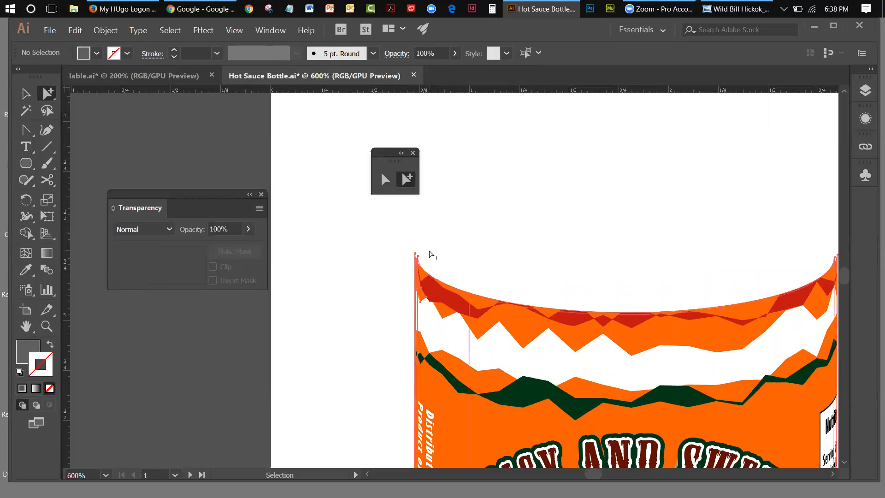
# Delete the remaining stray wall sliver at the label's upper left corner, selecting it piece by piece with Group Selection.
pyautogui.click(437, 226)
pyautogui.moveTo(393, 307); pyautogui.dragTo(420, 256)
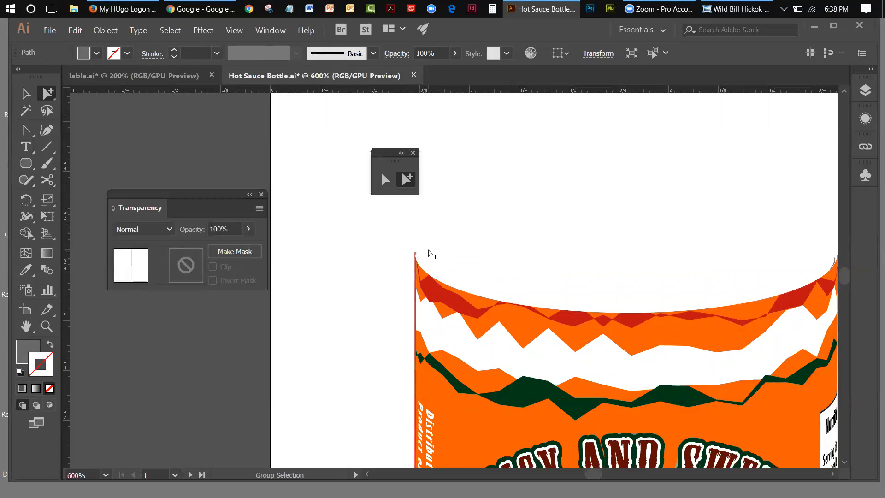
pyautogui.click(432, 254)
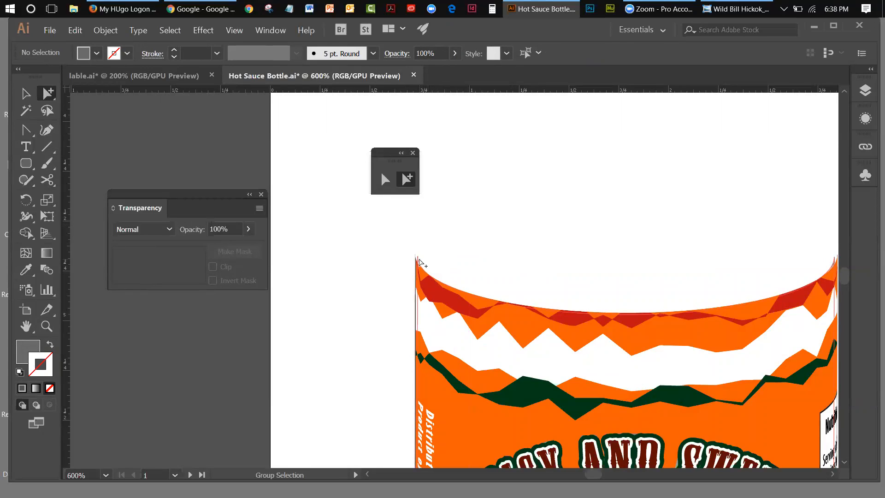
pyautogui.click(417, 261)
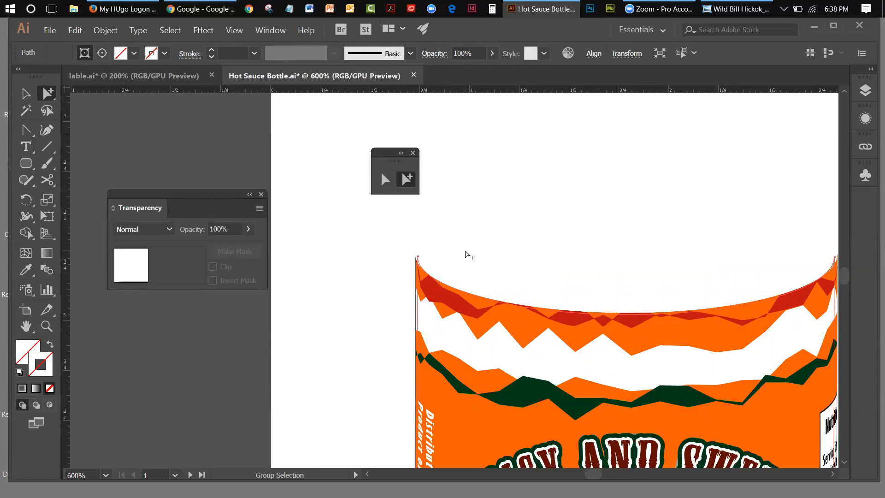
pyautogui.click(465, 253)
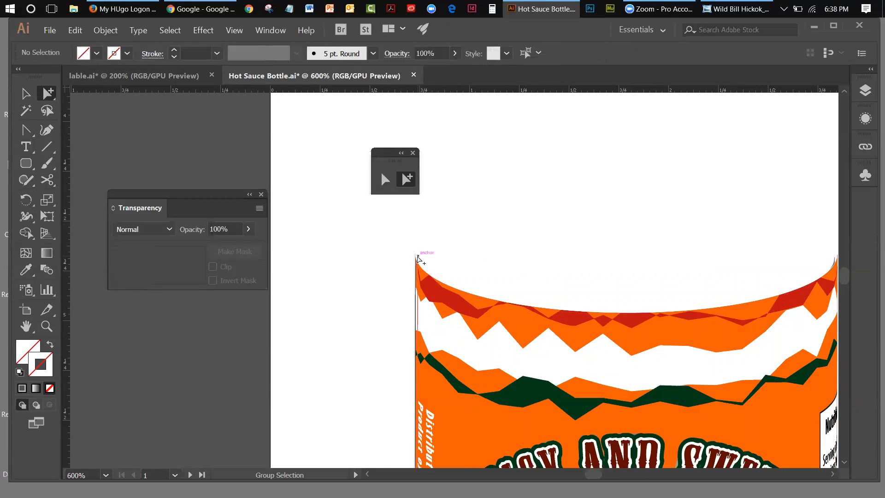
pyautogui.click(418, 256)
pyautogui.press('Delete')
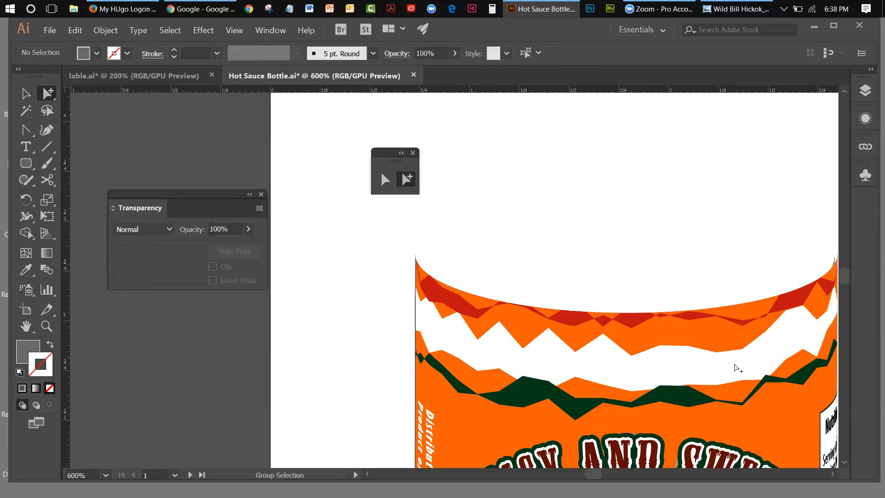
# Delete the leftover wall slivers projecting at the label's upper right corner.
pyautogui.moveTo(592, 474); pyautogui.dragTo(595, 474)
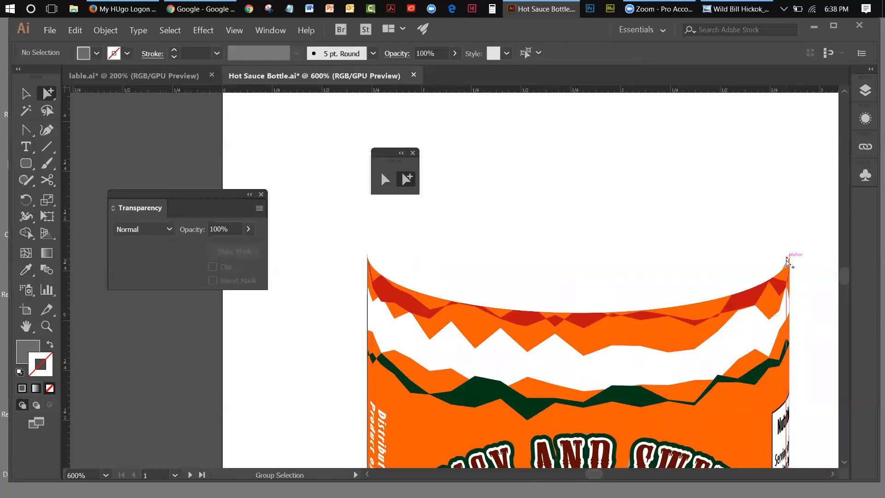
pyautogui.click(787, 256)
pyautogui.click(828, 289)
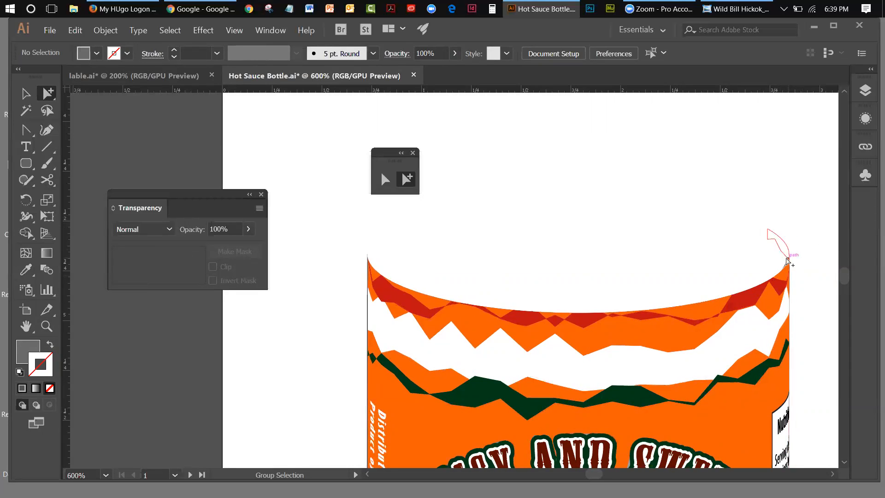
pyautogui.click(787, 260)
pyautogui.click(816, 267)
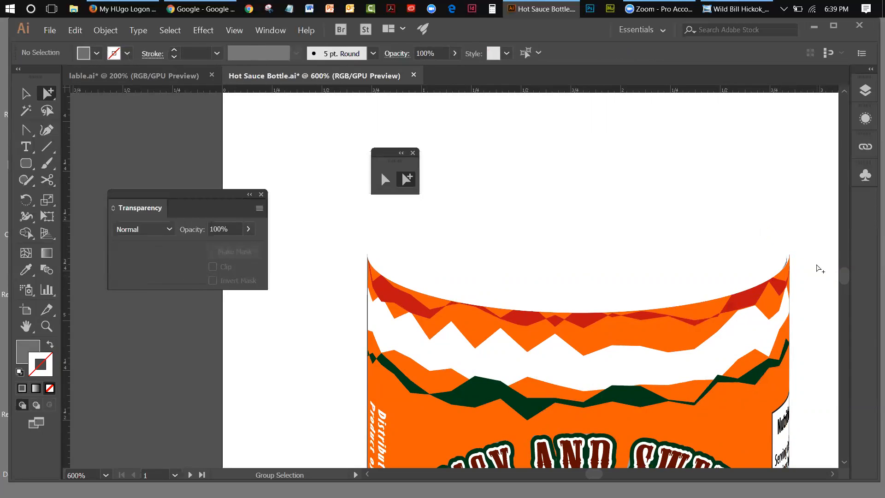
pyautogui.click(787, 258)
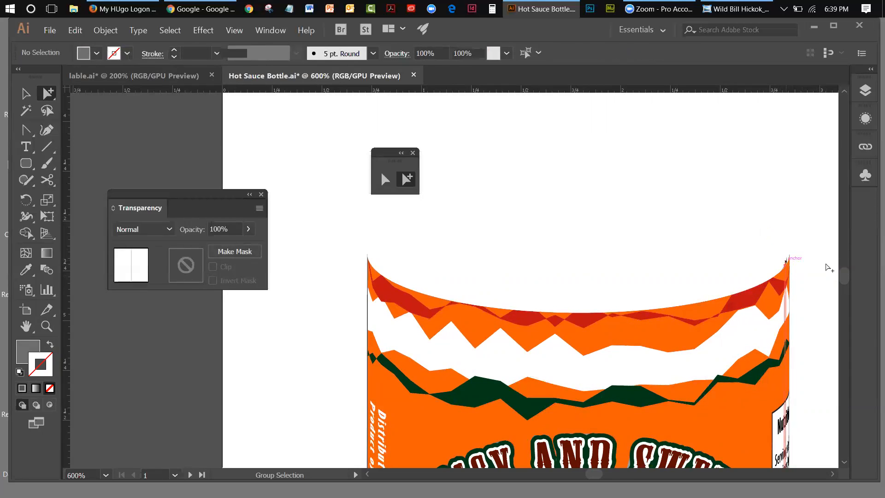
pyautogui.click(810, 260)
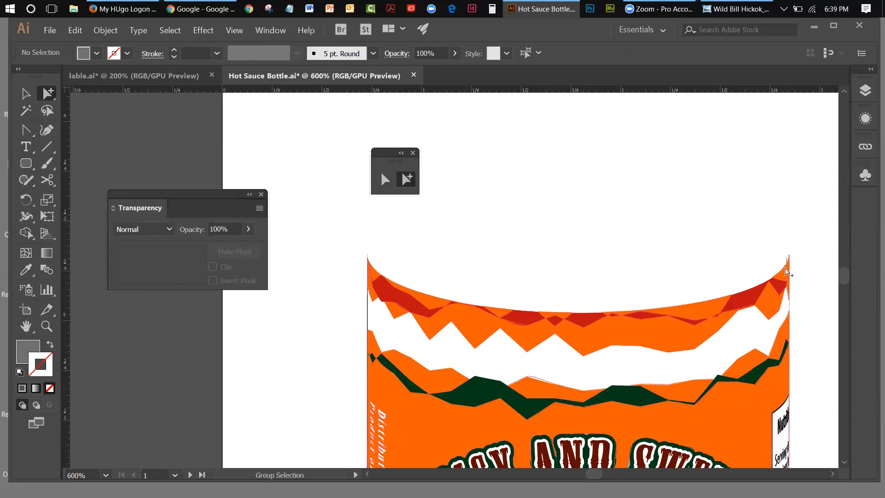
pyautogui.click(787, 257)
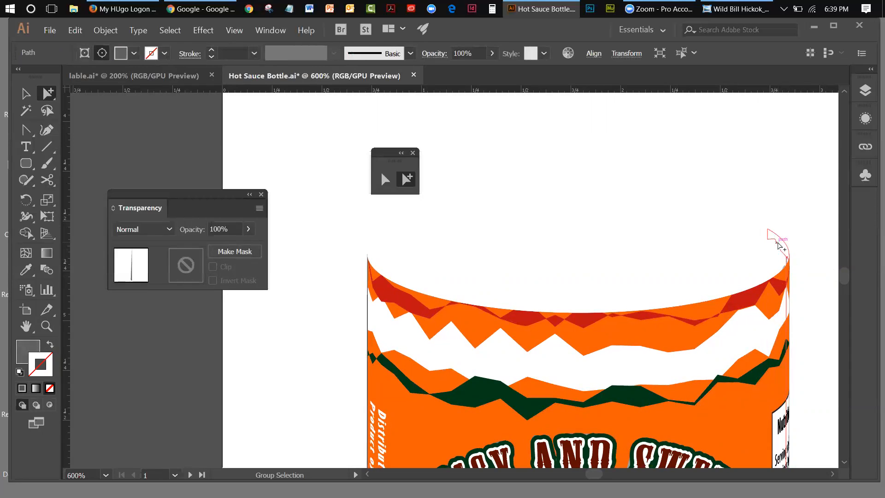
pyautogui.click(778, 244)
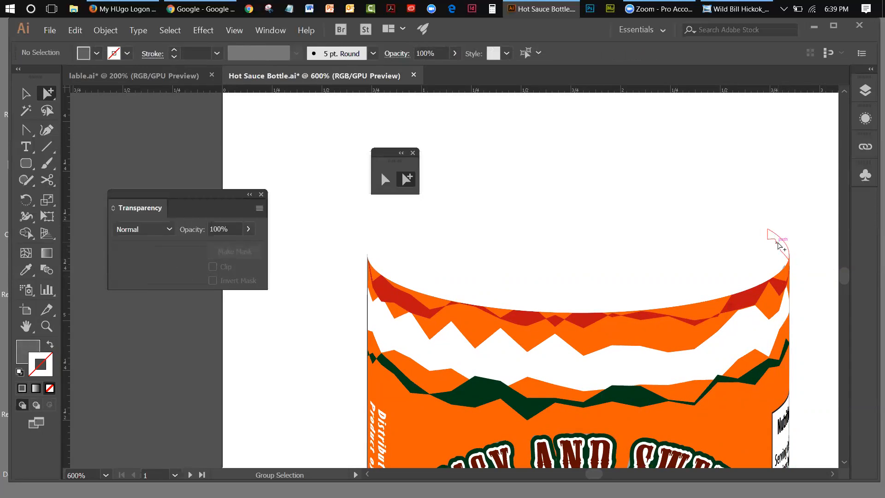
# Fit the first artboard in the window and move the floating selection tools clear of the label.
pyautogui.click(234, 30)
pyautogui.click(264, 142)
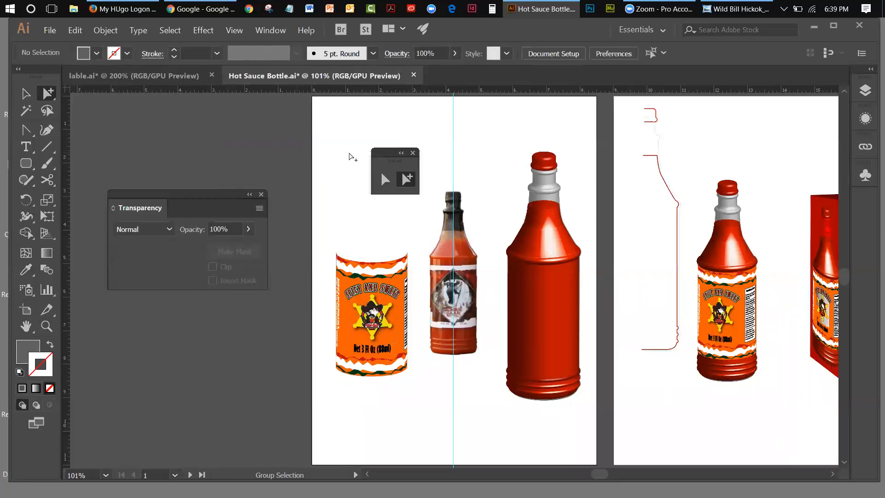
pyautogui.moveTo(380, 148); pyautogui.dragTo(675, 412)
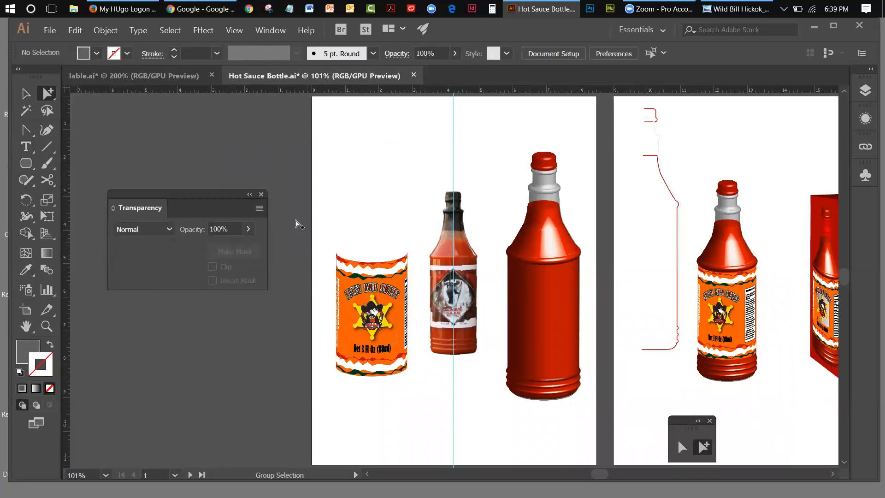
# Select the whole trimmed label group beside the bottle photo.
pyautogui.click(26, 93)
pyautogui.moveTo(323, 236); pyautogui.dragTo(415, 378)
pyautogui.click(118, 32)
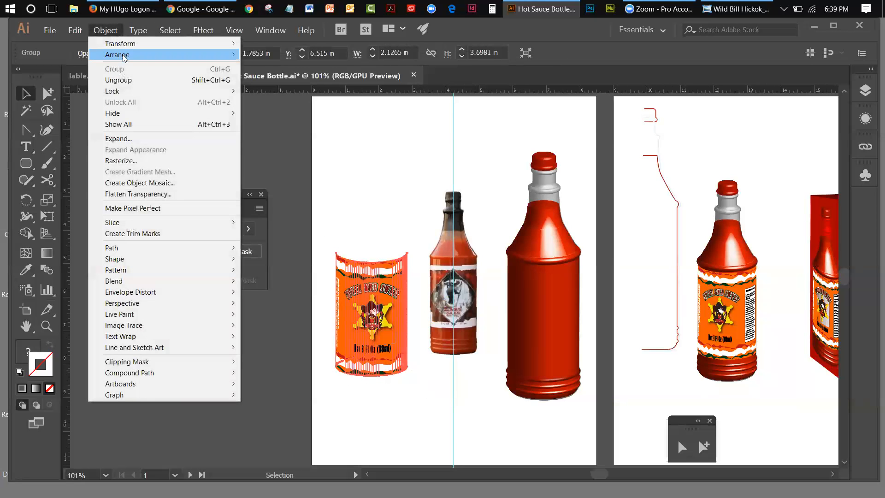
pyautogui.click(265, 104)
pyautogui.click(362, 260)
pyautogui.click(362, 263)
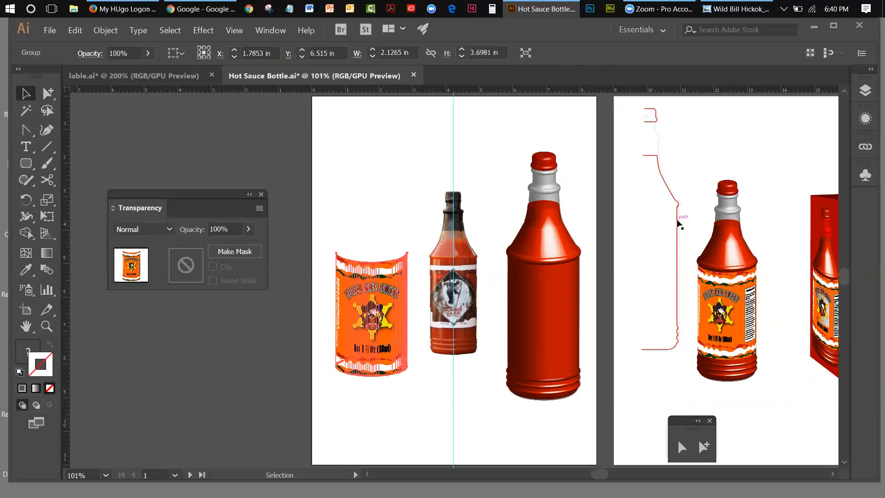
# Hide the red sauce profile path on the second artboard to uncover the pale glass profile.
pyautogui.click(663, 182)
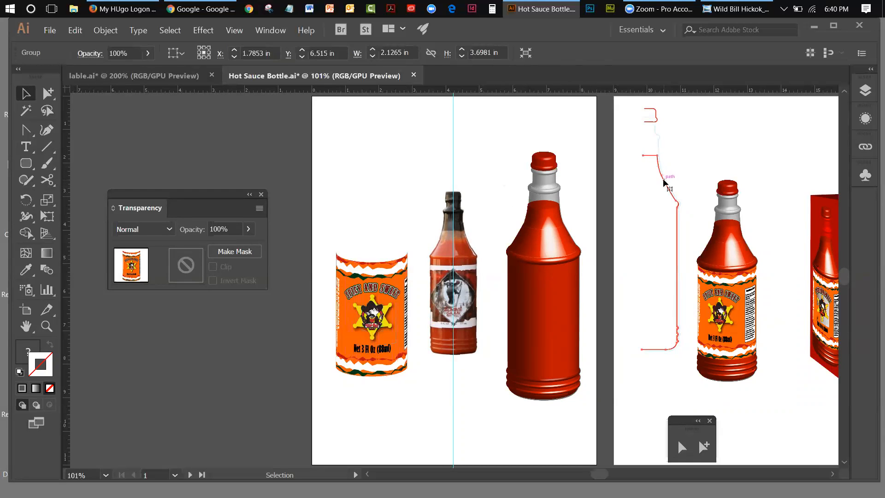
pyautogui.click(106, 31)
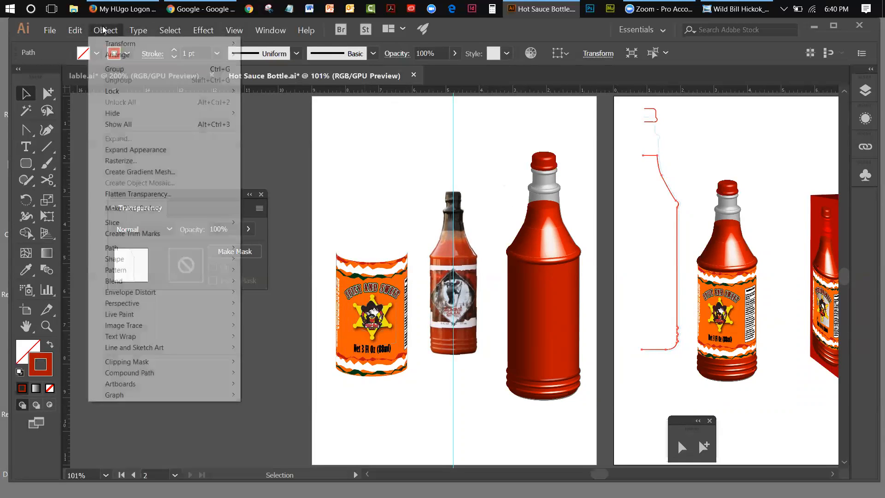
pyautogui.moveTo(119, 113)
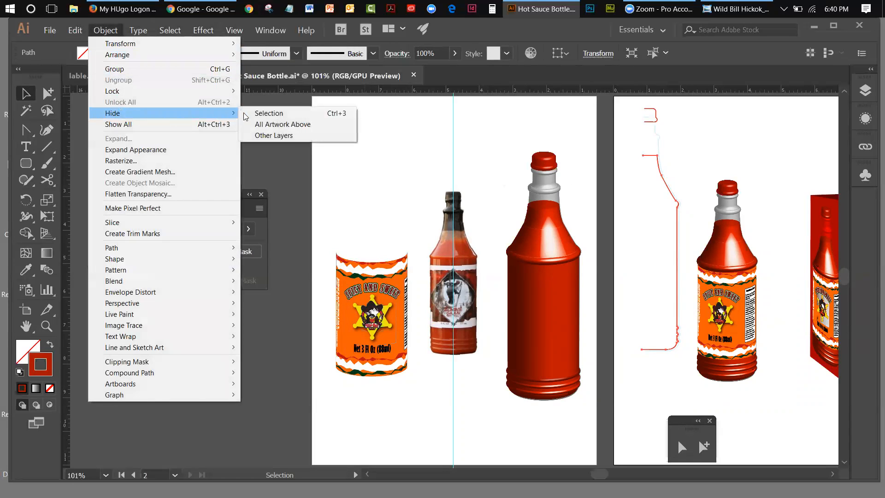
pyautogui.click(269, 113)
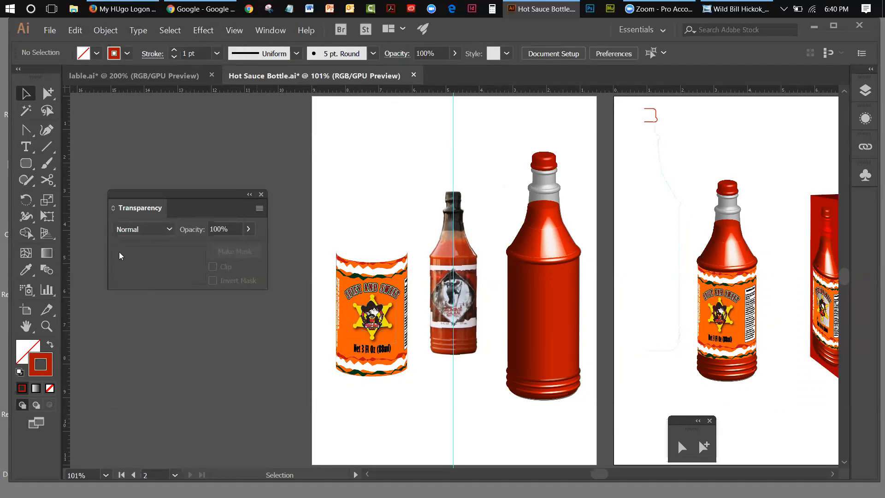
# Enlarge the pale blue glass profile to 150% and move the Transparency settings off the artwork beside it.
pyautogui.click(46, 325)
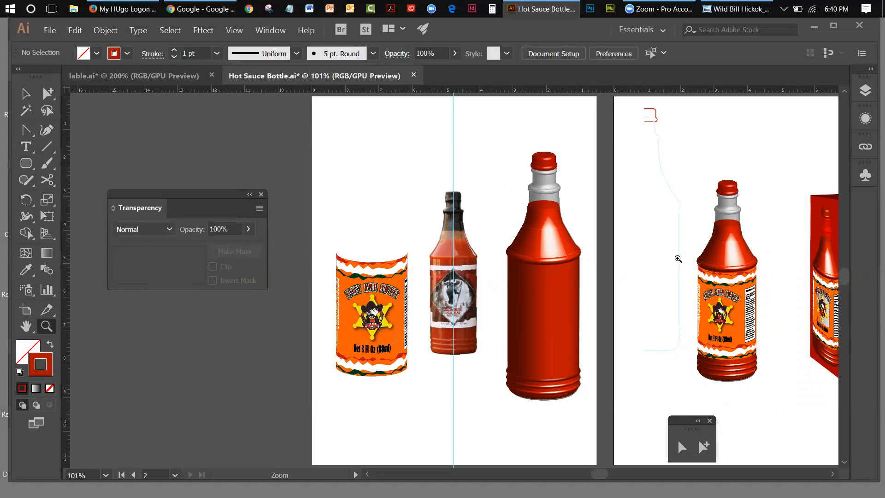
pyautogui.click(678, 259)
pyautogui.click(678, 259)
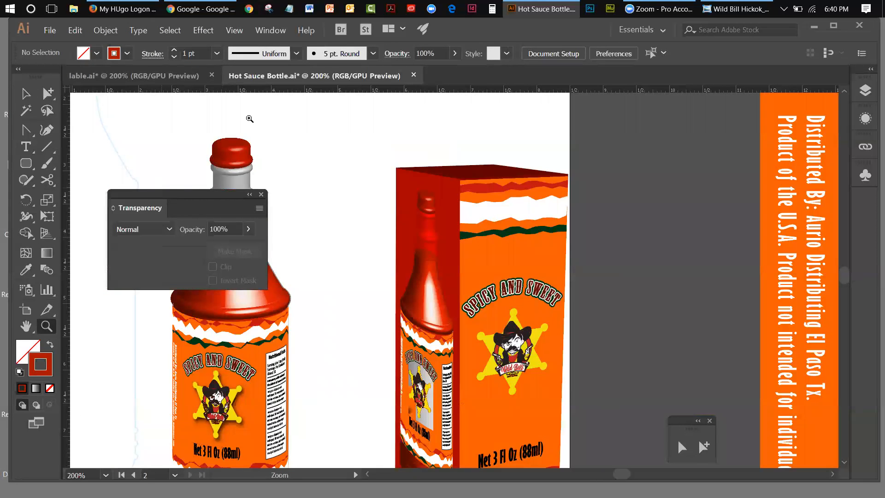
pyautogui.click(234, 30)
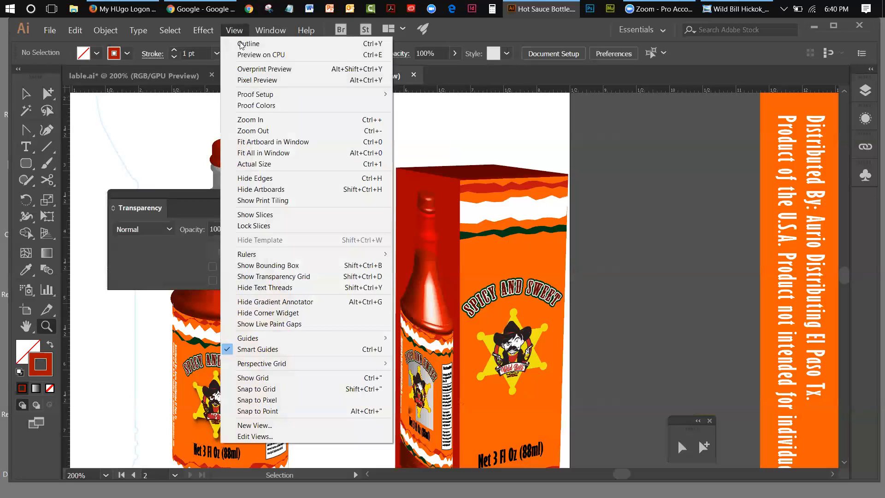
pyautogui.click(253, 130)
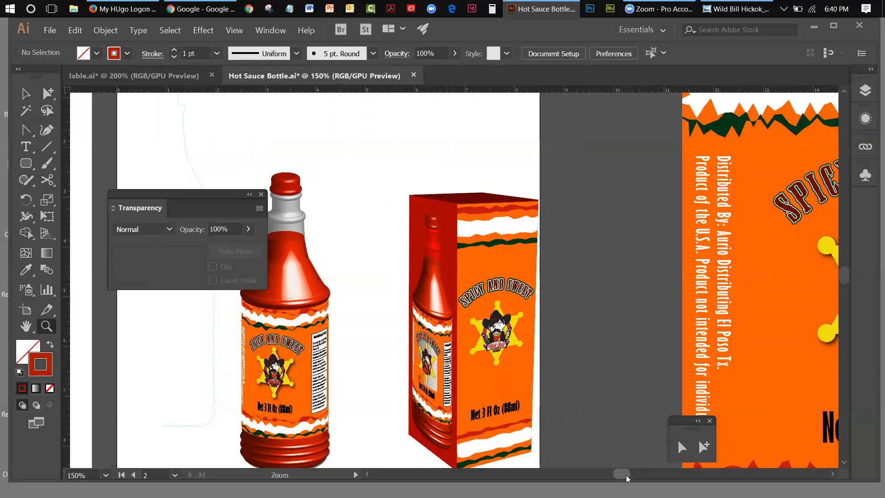
pyautogui.moveTo(626, 478); pyautogui.dragTo(617, 476)
pyautogui.moveTo(154, 196); pyautogui.dragTo(781, 145)
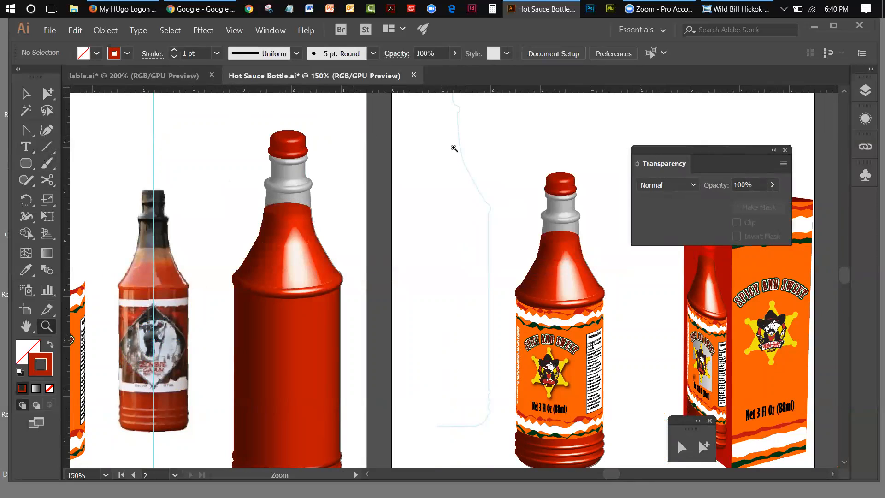
# Copy the pale blue glass profile and paste the duplicate in place over the original.
pyautogui.click(26, 94)
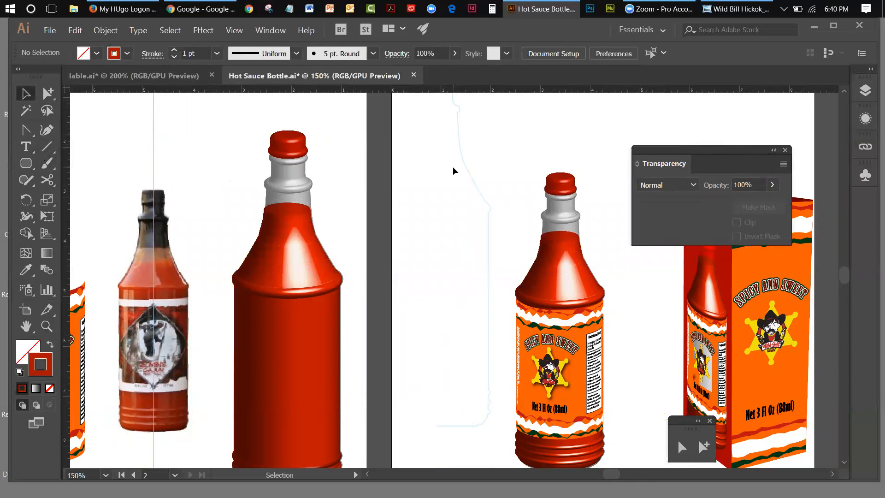
pyautogui.click(475, 180)
pyautogui.click(75, 31)
pyautogui.click(86, 80)
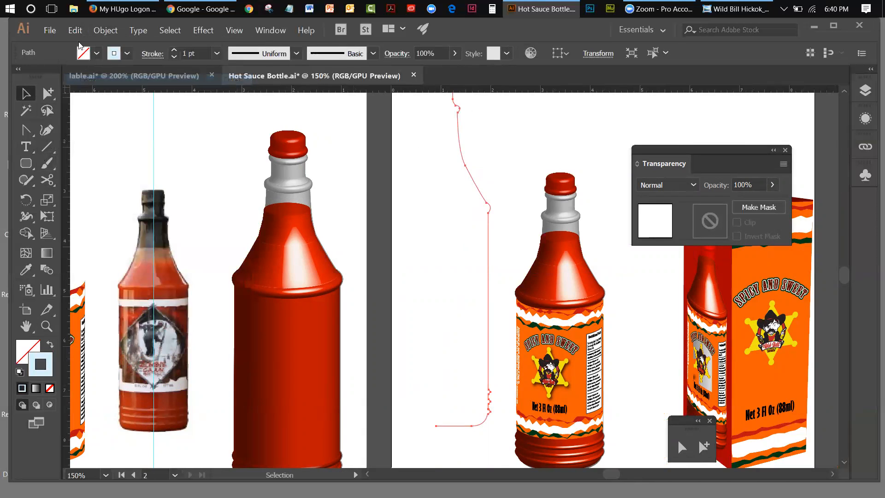
pyautogui.click(75, 32)
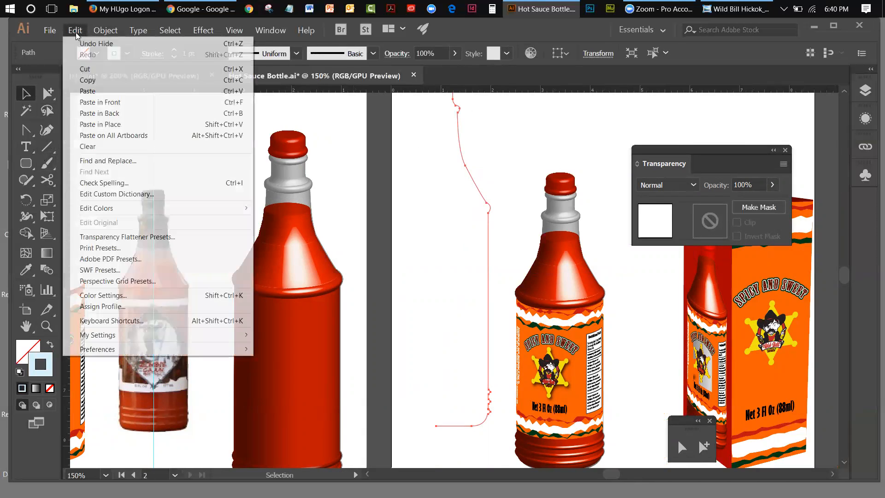
pyautogui.click(96, 125)
pyautogui.click(547, 169)
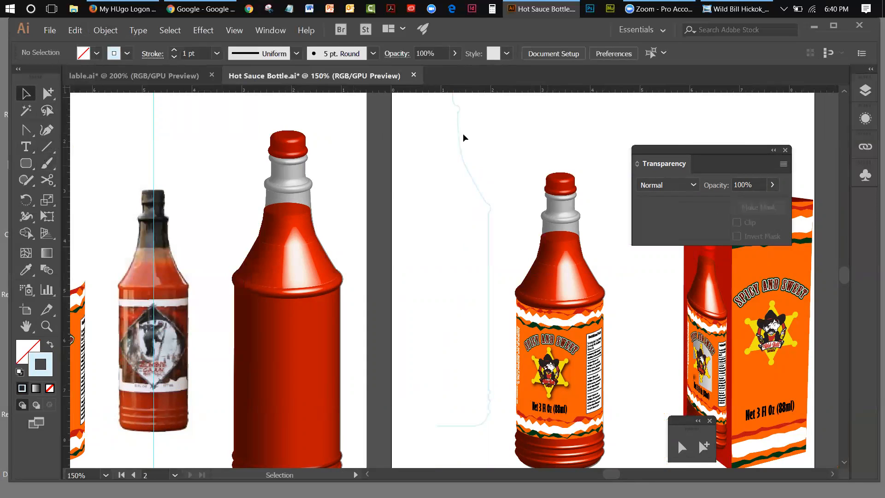
# Cut the duplicate profile with the Scissors tool just below the shoulder and just above the base ridges.
pyautogui.click(47, 180)
pyautogui.click(488, 215)
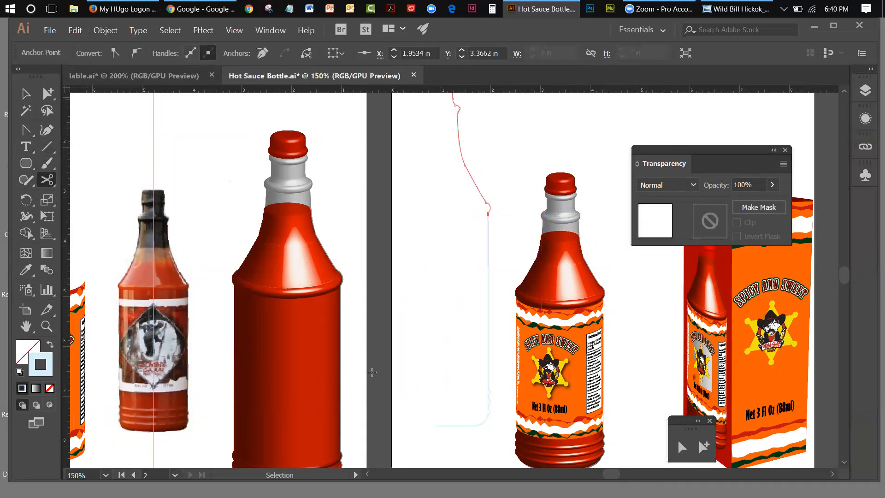
pyautogui.click(489, 385)
pyautogui.click(26, 94)
pyautogui.click(516, 148)
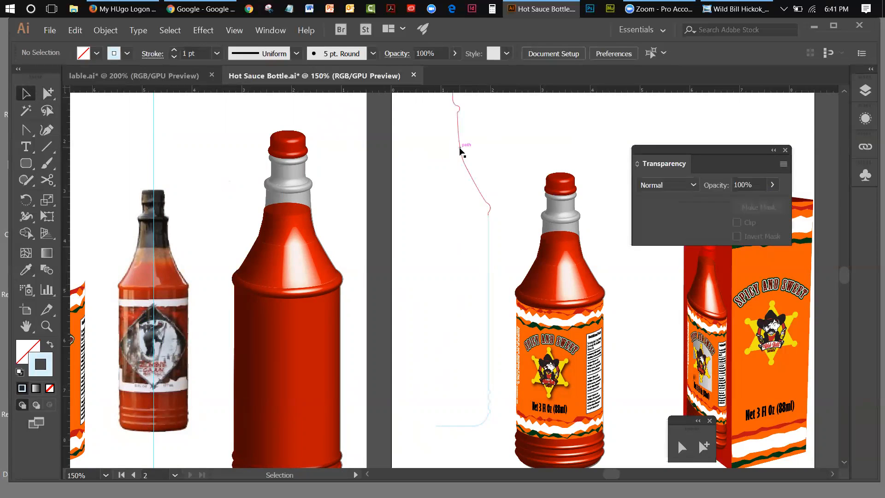
# Delete the duplicate's neck-and-shoulder piece and its base piece, keeping only the straight wall segment.
pyautogui.click(460, 150)
pyautogui.click(464, 146)
pyautogui.click(459, 426)
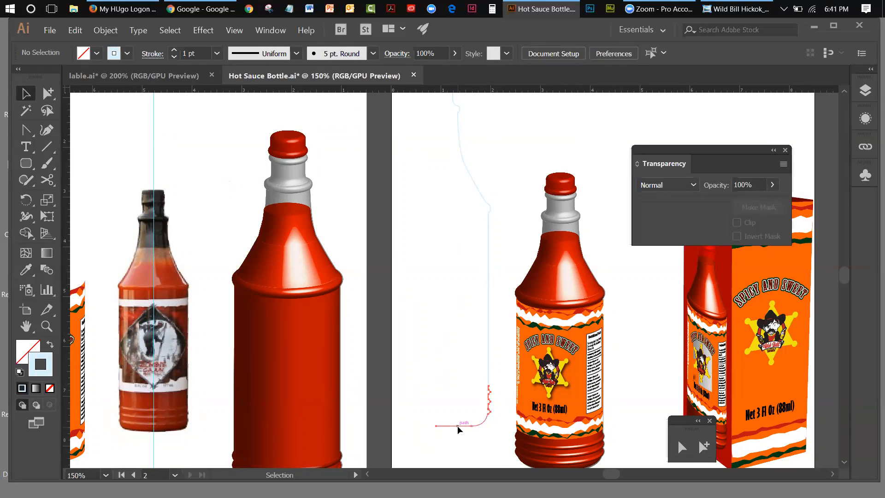
pyautogui.click(460, 431)
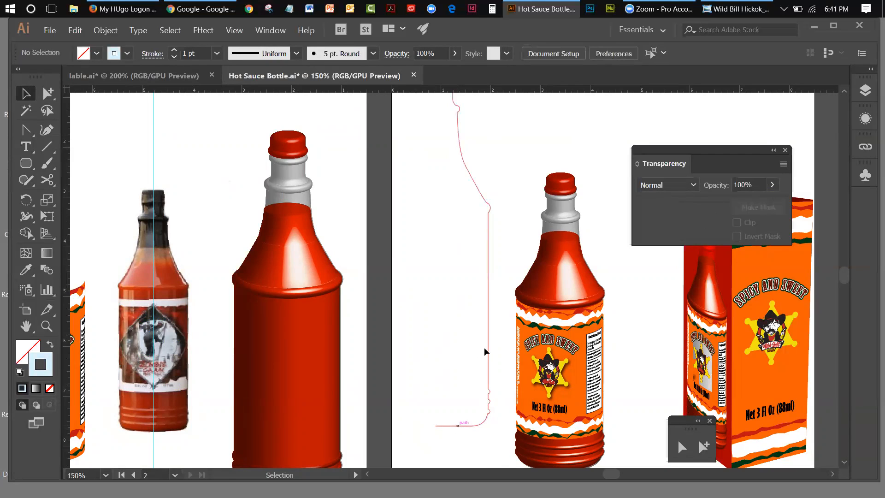
# Shift the straight wall segment slightly inward from the full profile, and undo that move.
pyautogui.click(483, 323)
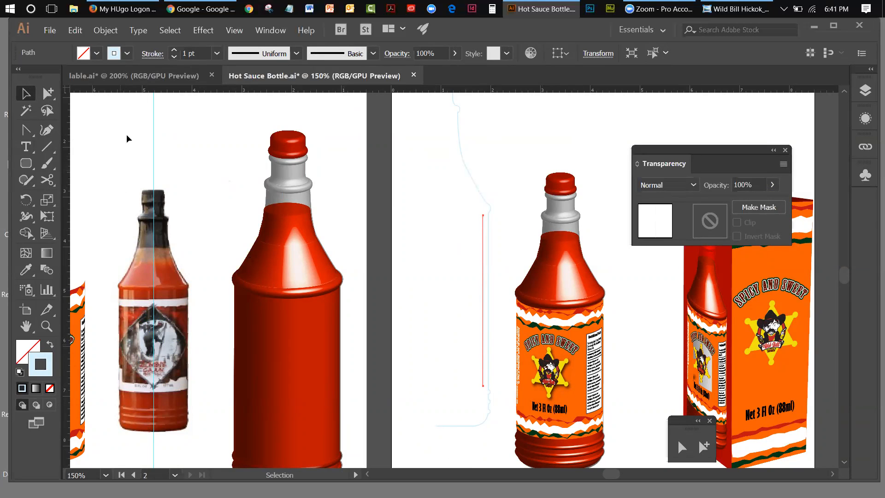
pyautogui.click(75, 30)
pyautogui.click(81, 44)
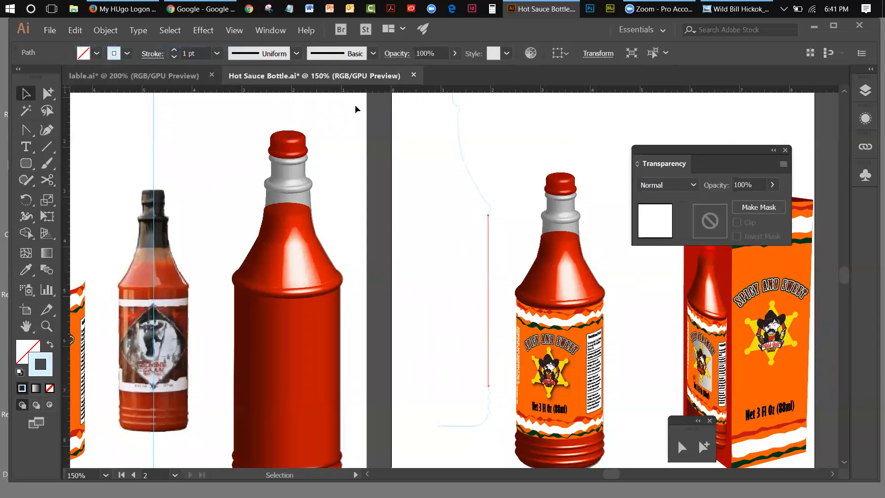
# Lock the full pale blue glass profile.
pyautogui.click(106, 30)
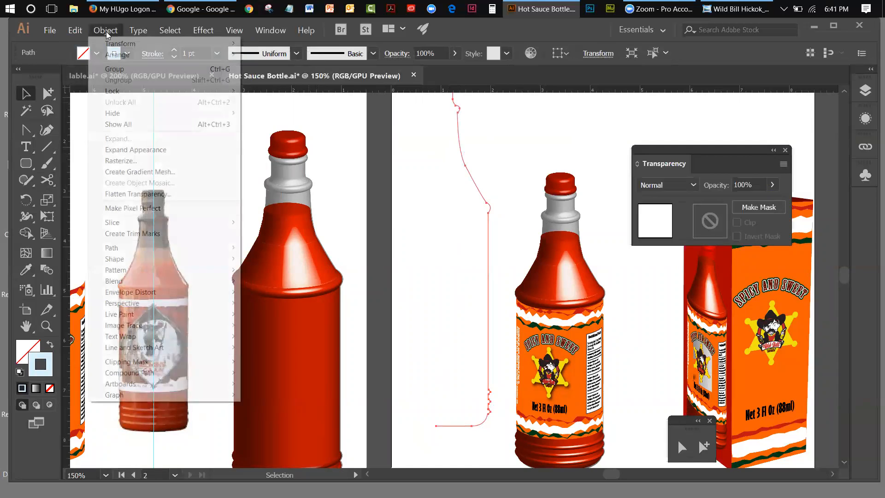
pyautogui.moveTo(215, 94)
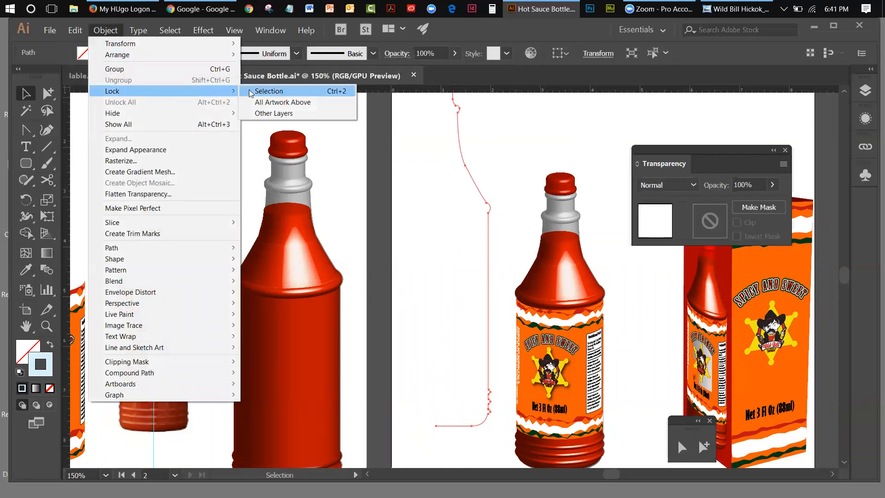
pyautogui.click(269, 91)
# Fit the artboard in view and place a vertical guide along the cap profile's straight axis edge.
pyautogui.click(233, 30)
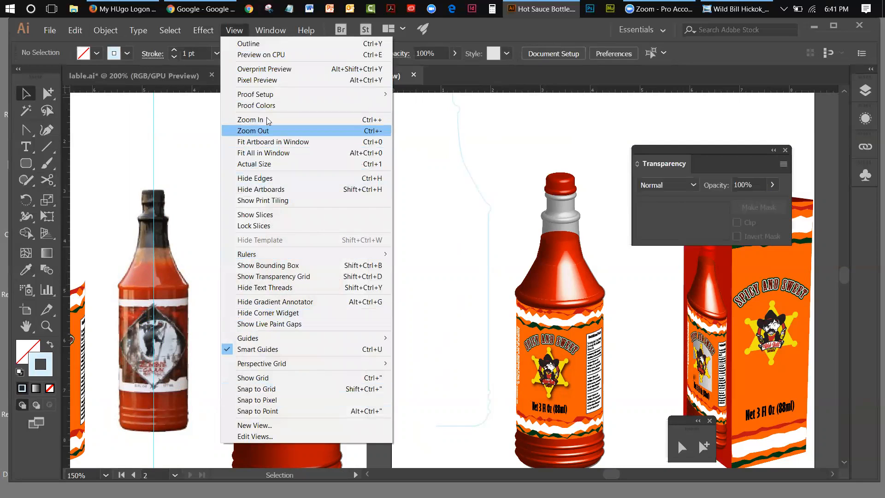
pyautogui.click(265, 145)
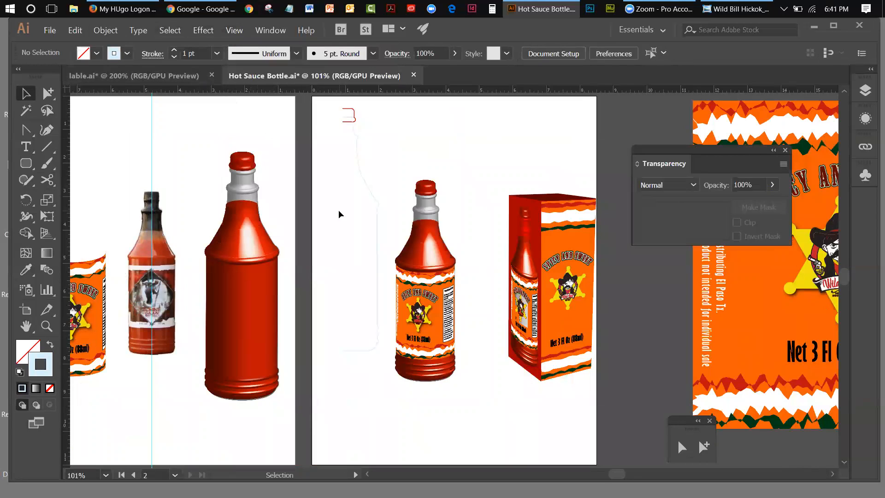
pyautogui.moveTo(70, 200); pyautogui.dragTo(342, 181)
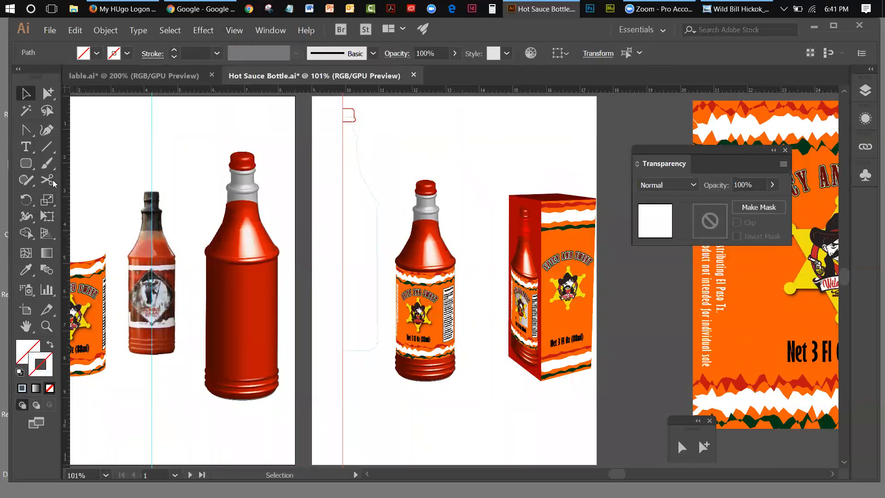
# Extend both ends of the straight wall segment horizontally to the vertical guide with the Pen tool.
pyautogui.click(25, 129)
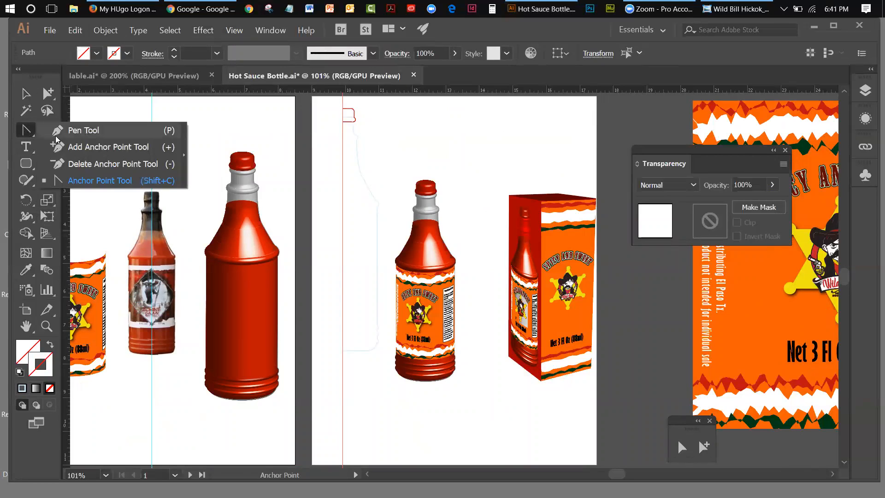
pyautogui.click(56, 134)
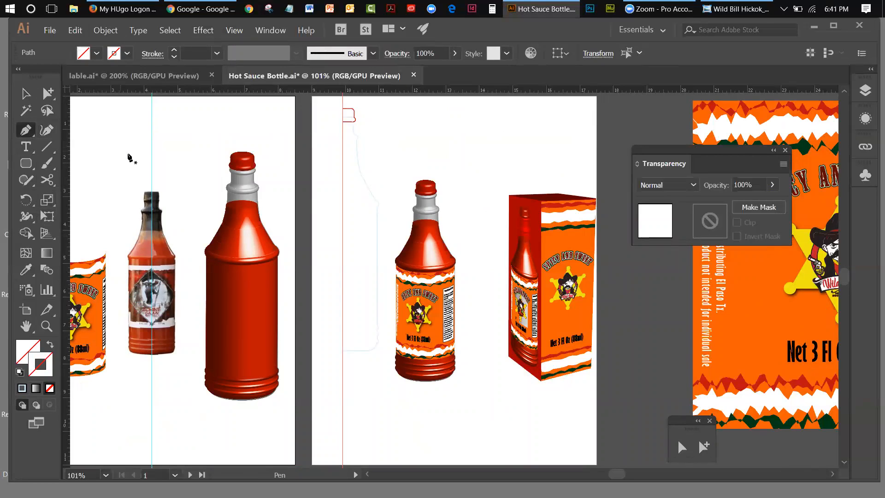
pyautogui.click(377, 210)
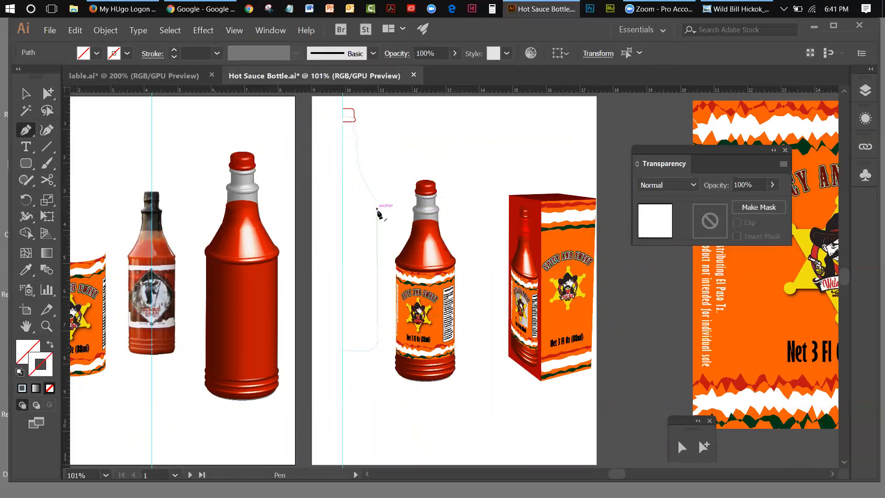
pyautogui.click(377, 209)
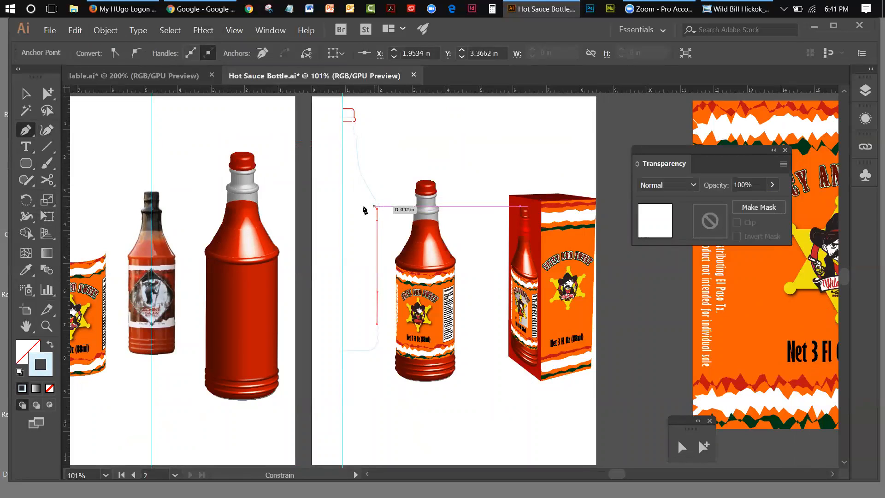
pyautogui.click(342, 209)
pyautogui.click(26, 94)
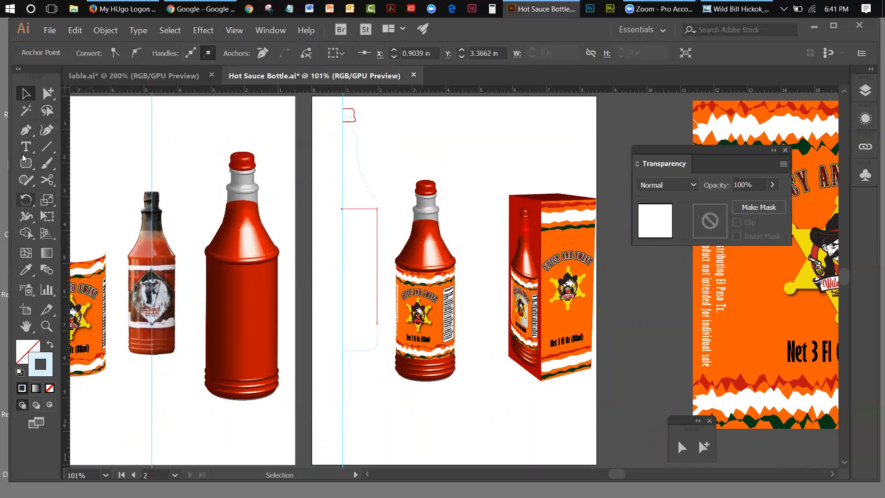
pyautogui.click(25, 130)
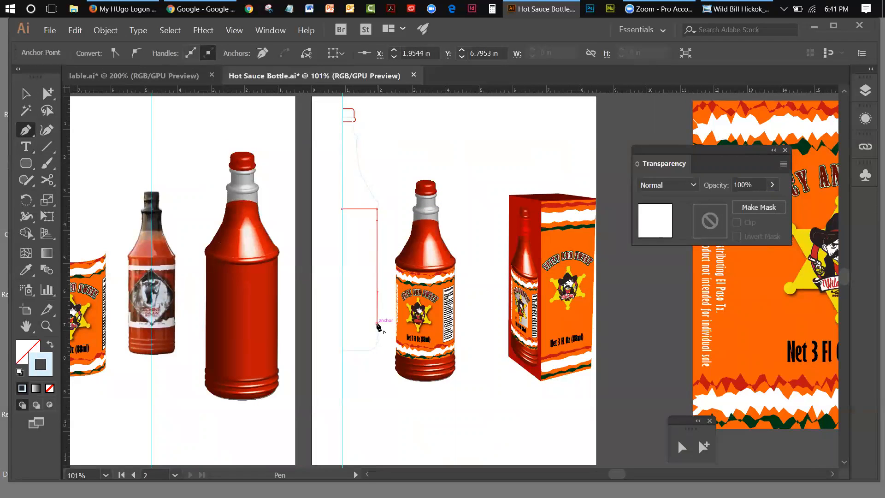
pyautogui.moveTo(376, 322); pyautogui.dragTo(343, 321)
pyautogui.click(26, 93)
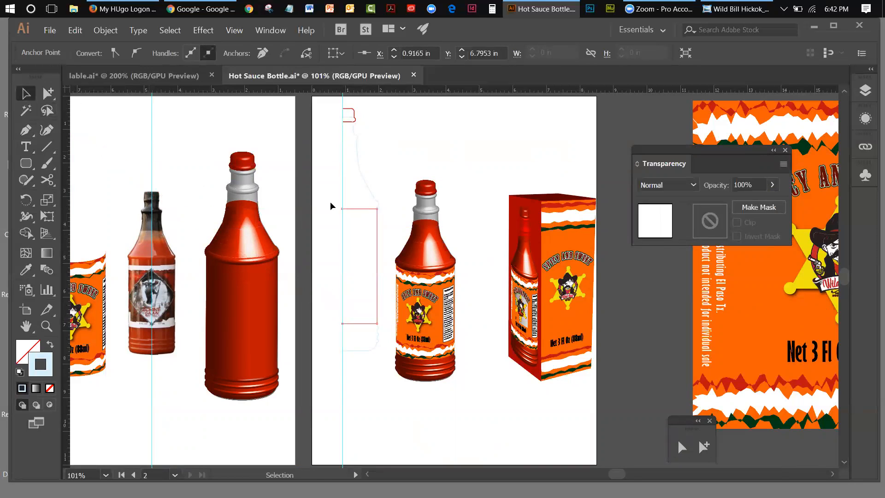
# Select the extended label outline and set its stroke colour to gray a3a3a3.
pyautogui.click(379, 229)
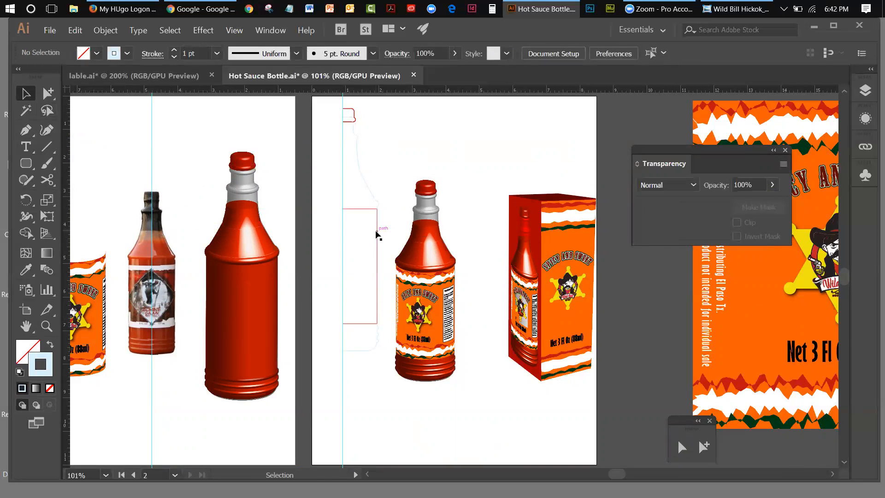
pyautogui.click(376, 230)
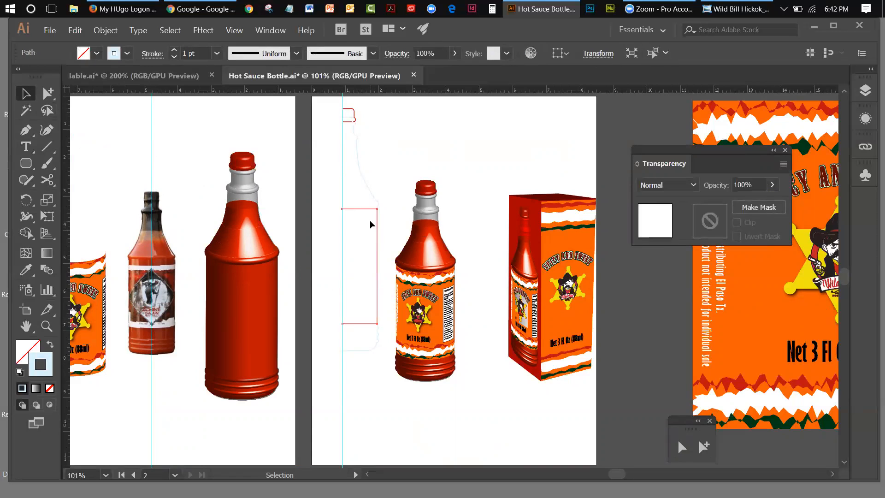
pyautogui.doubleClick(45, 361)
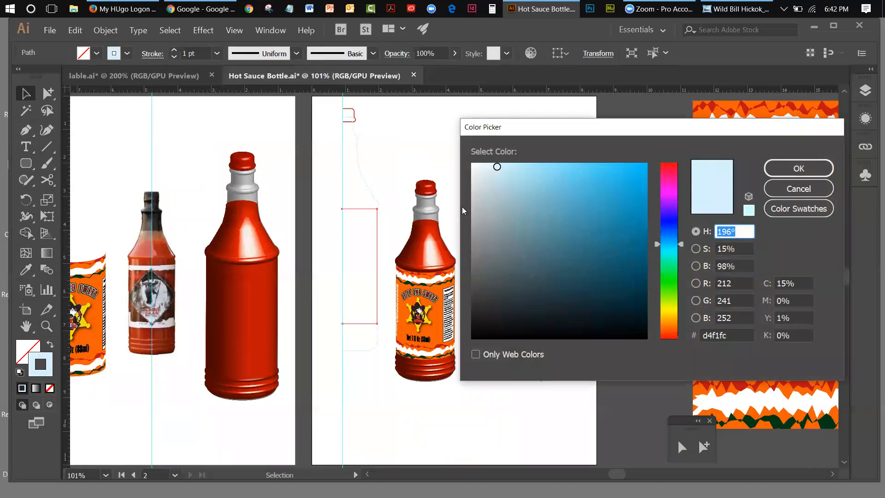
pyautogui.click(473, 227)
pyautogui.moveTo(474, 227); pyautogui.dragTo(468, 226)
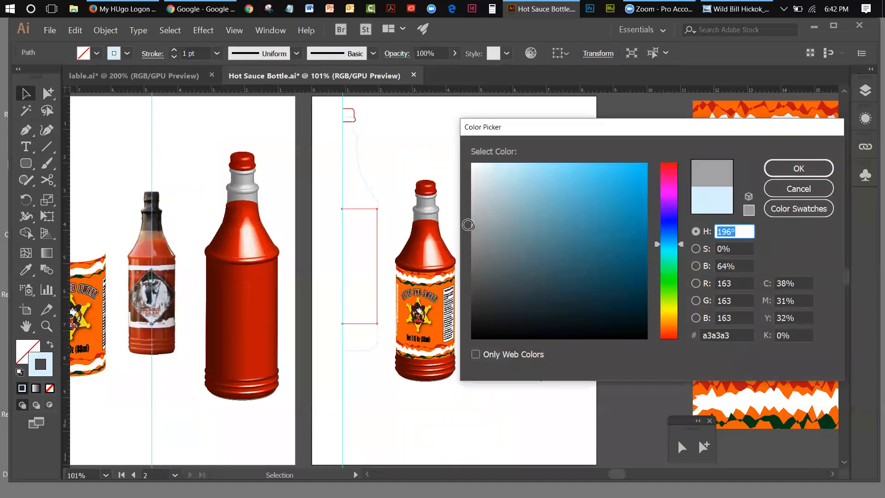
pyautogui.click(798, 168)
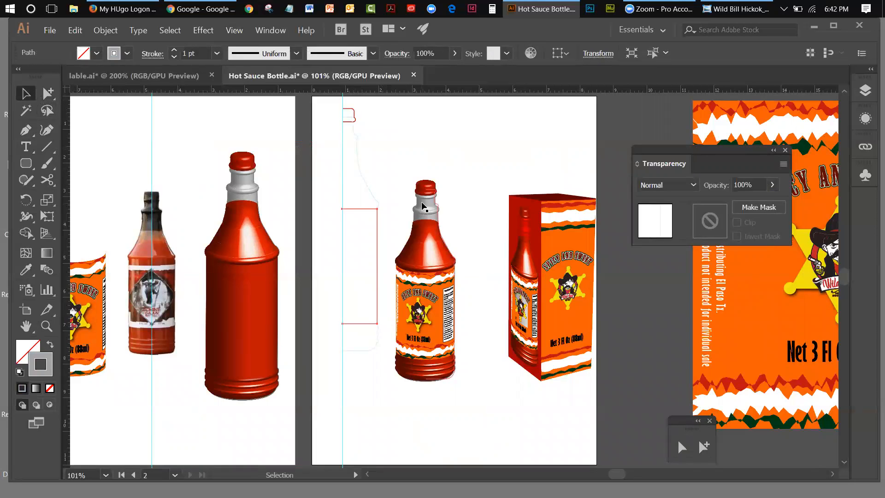
# Apply a previewed 3D Revolve to the gray label outline: Off-Axis Front, 360° from the left edge, Plastic Shading.
pyautogui.click(393, 198)
pyautogui.click(369, 208)
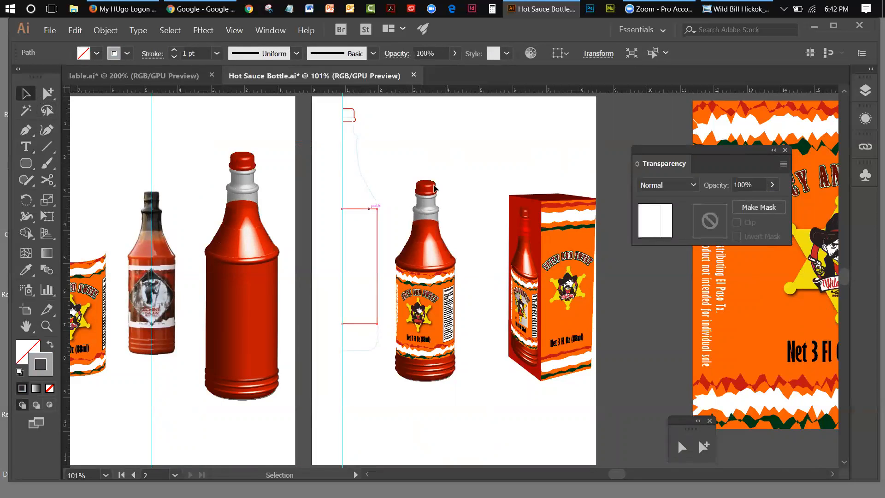
pyautogui.click(194, 30)
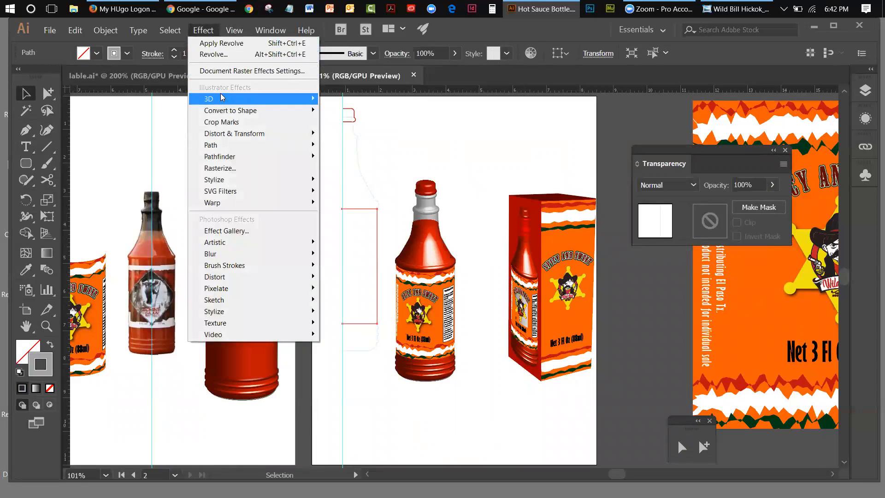
pyautogui.moveTo(221, 98)
pyautogui.click(346, 109)
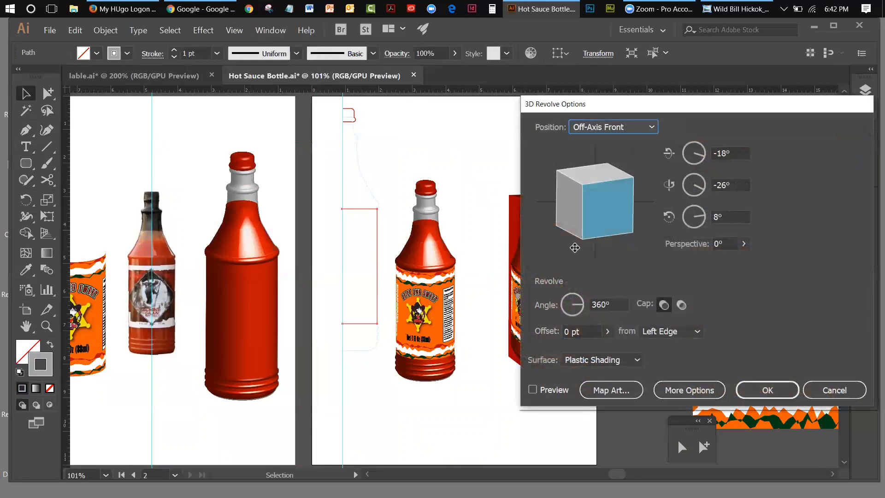
pyautogui.click(533, 389)
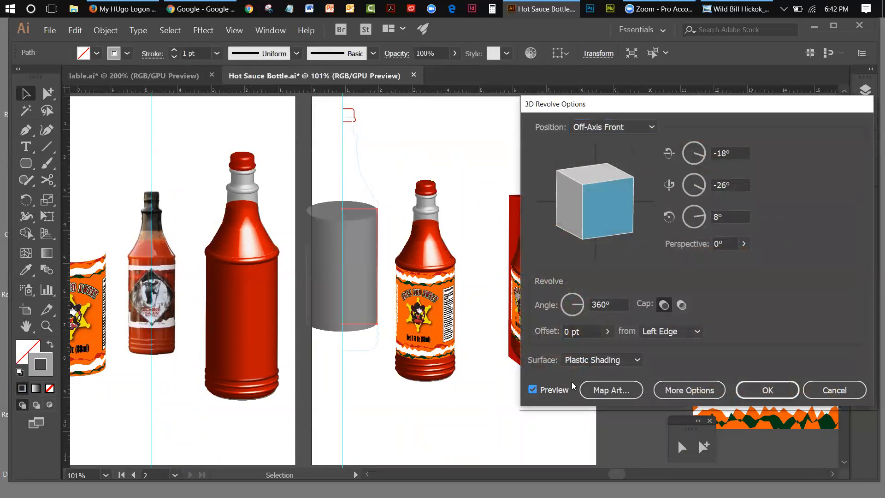
pyautogui.click(779, 390)
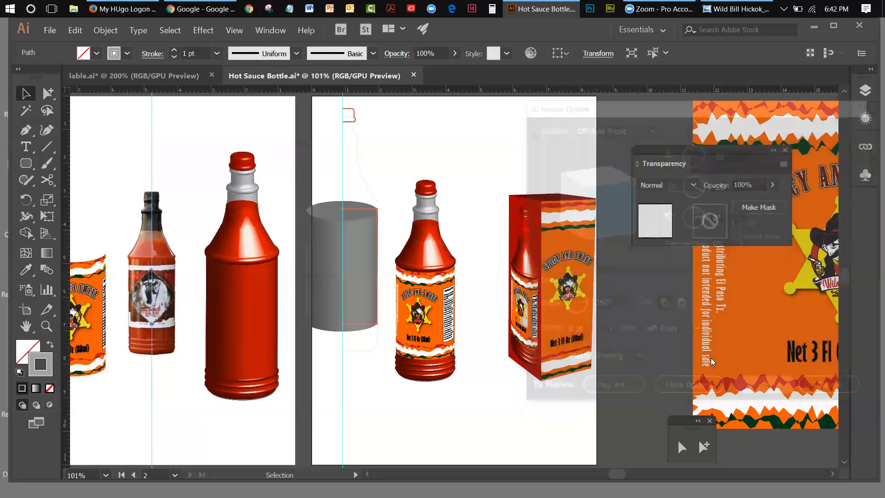
# Move the revolved gray cylinder away from the glass profile to the lower part of the artboard.
pyautogui.click(402, 146)
pyautogui.moveTo(355, 222); pyautogui.dragTo(478, 334)
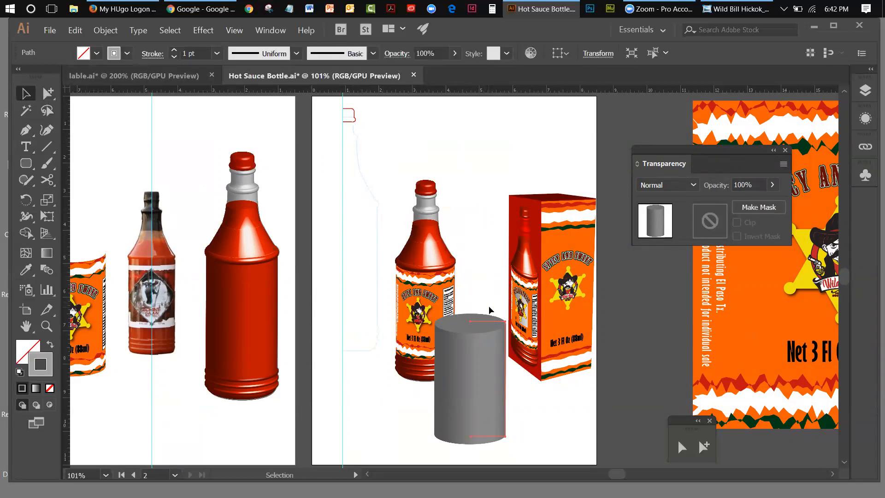
pyautogui.moveTo(478, 342); pyautogui.dragTo(487, 365)
# Place the cleaned label group over the large red bottle's body and nudge it slightly left to align it.
pyautogui.moveTo(87, 318); pyautogui.dragTo(245, 322)
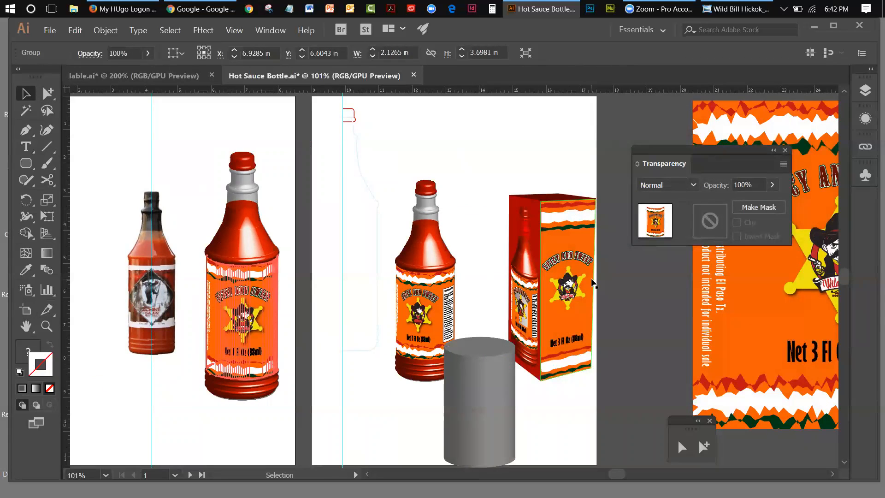
pyautogui.click(178, 118)
pyautogui.click(217, 286)
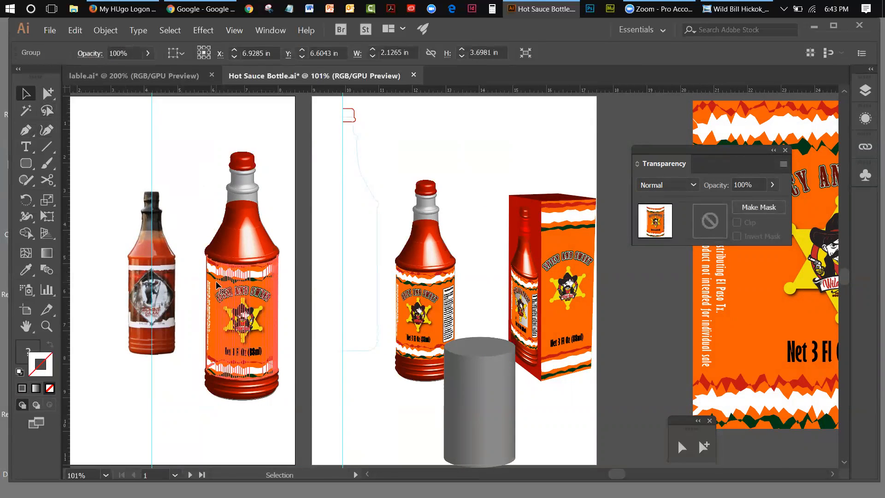
pyautogui.press('Left')
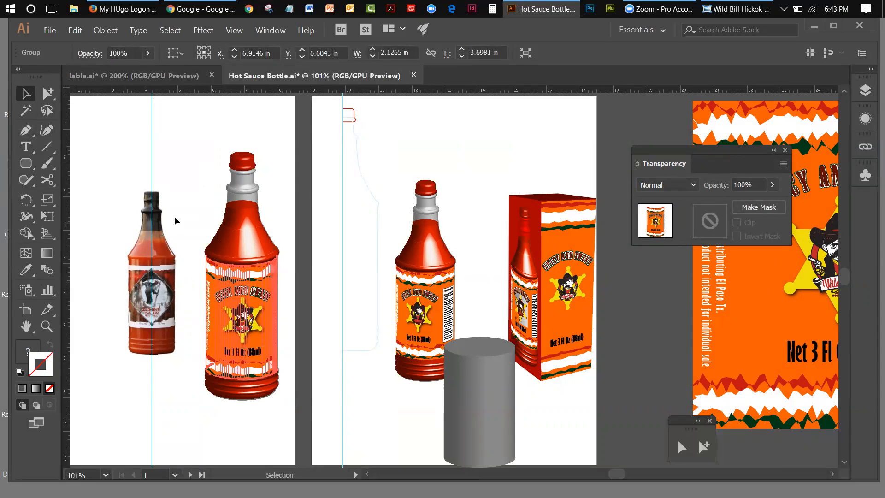
pyautogui.click(189, 191)
pyautogui.click(236, 325)
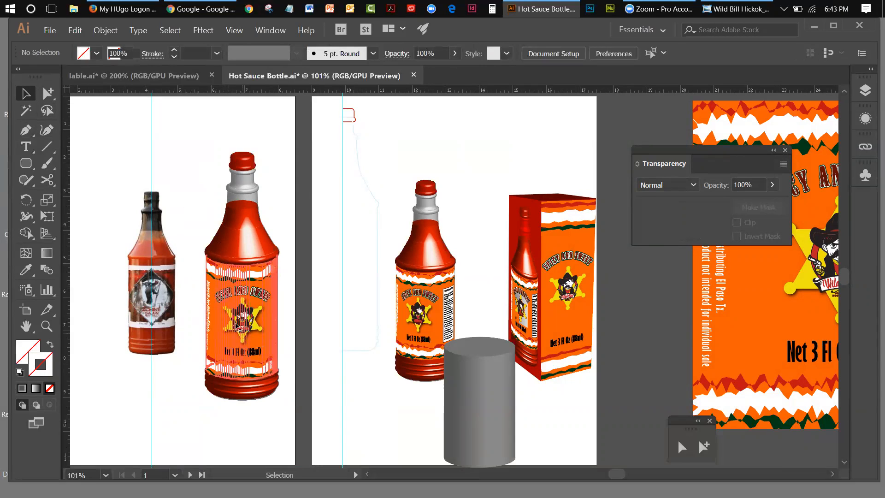
pyautogui.click(212, 182)
pyautogui.click(242, 360)
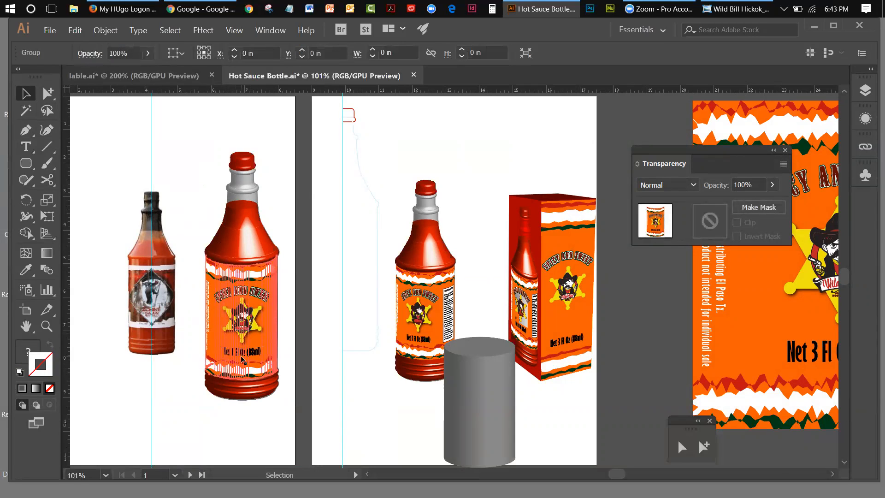
pyautogui.click(200, 146)
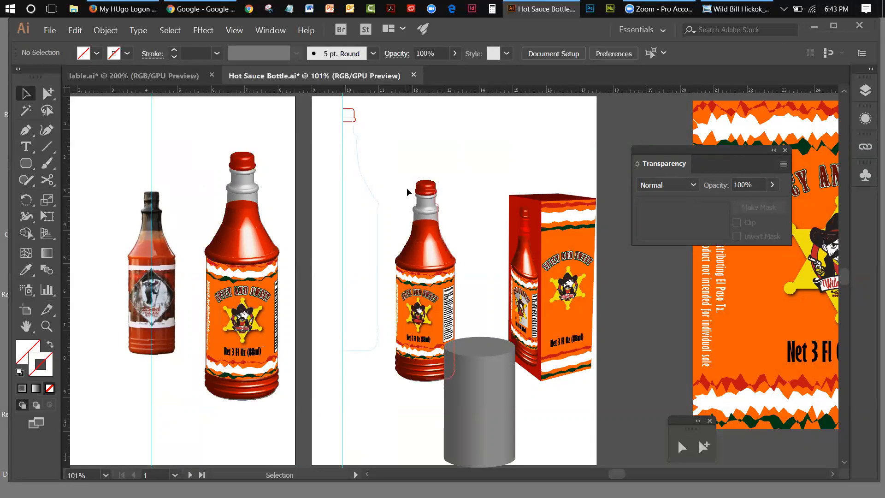
# Move the small finished bottle and its label aside, over and beyond the box at the artboard's edge.
pyautogui.click(431, 245)
pyautogui.moveTo(428, 263); pyautogui.dragTo(480, 359)
pyautogui.moveTo(407, 318); pyautogui.dragTo(627, 330)
# Move the gray cylinder into the empty space between the glass profile and the box.
pyautogui.moveTo(467, 366); pyautogui.dragTo(417, 195)
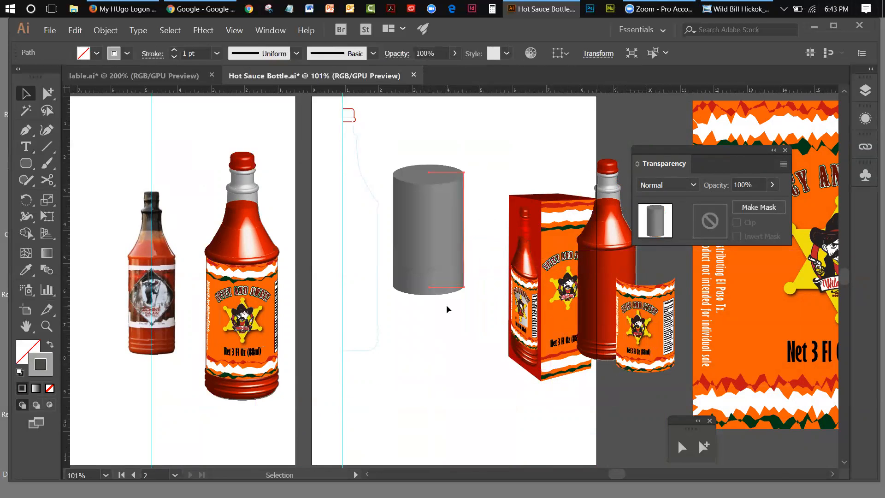
pyautogui.moveTo(431, 255); pyautogui.dragTo(443, 269)
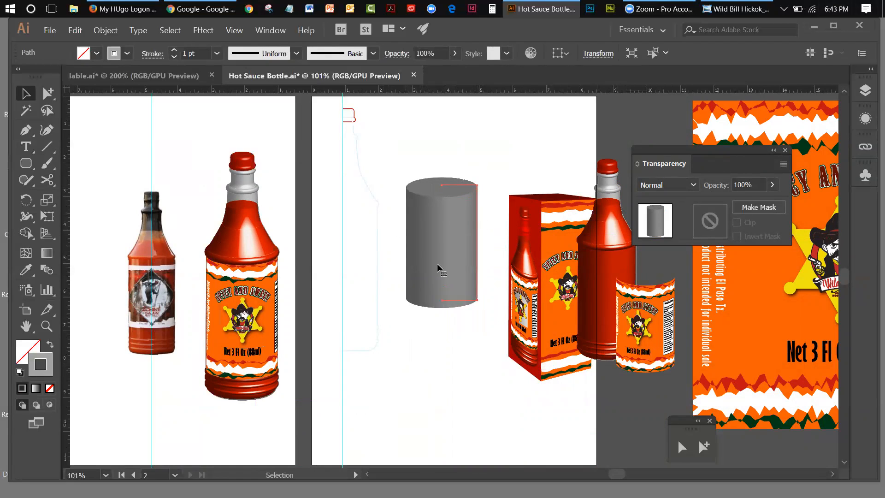
pyautogui.moveTo(438, 253); pyautogui.dragTo(438, 258)
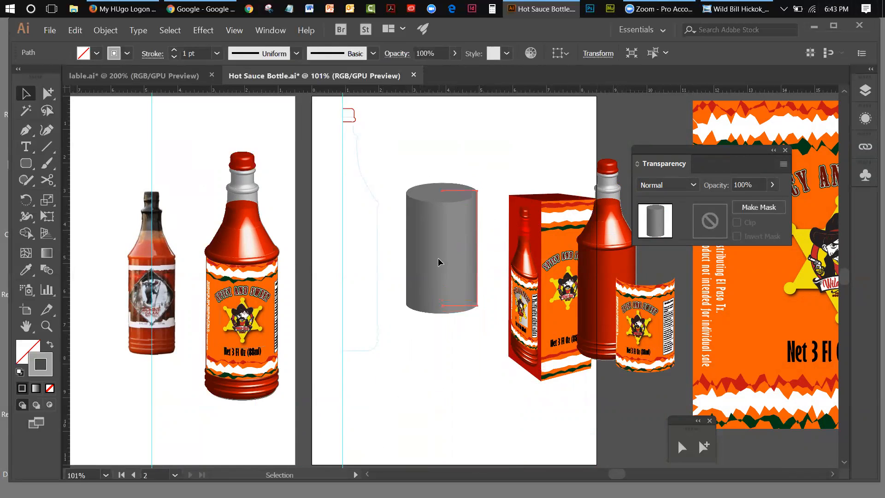
# Recolor the gray cylinder's stroke to a slightly darkened, fully saturated red with hue 360°.
pyautogui.doubleClick(48, 361)
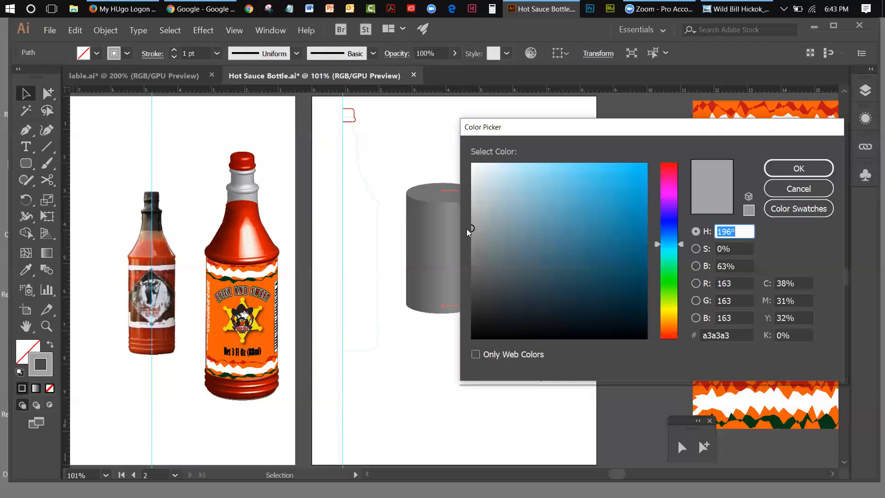
pyautogui.moveTo(470, 229); pyautogui.dragTo(471, 183)
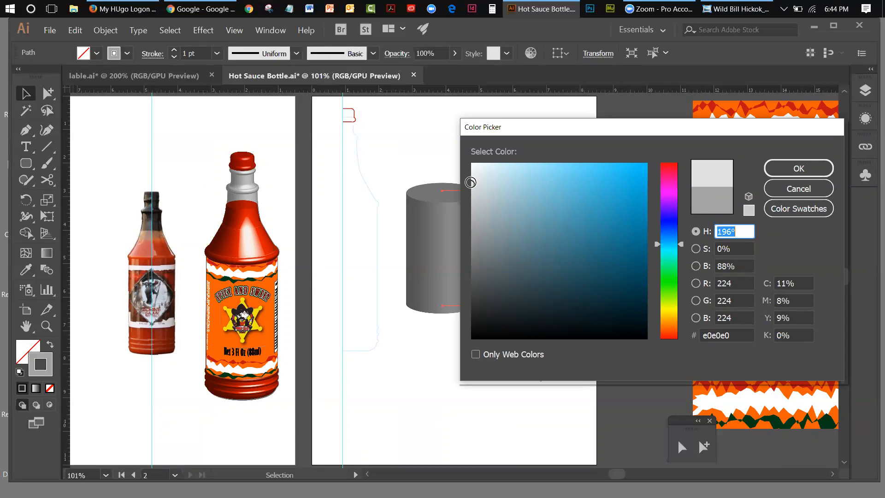
pyautogui.moveTo(683, 245); pyautogui.dragTo(672, 157)
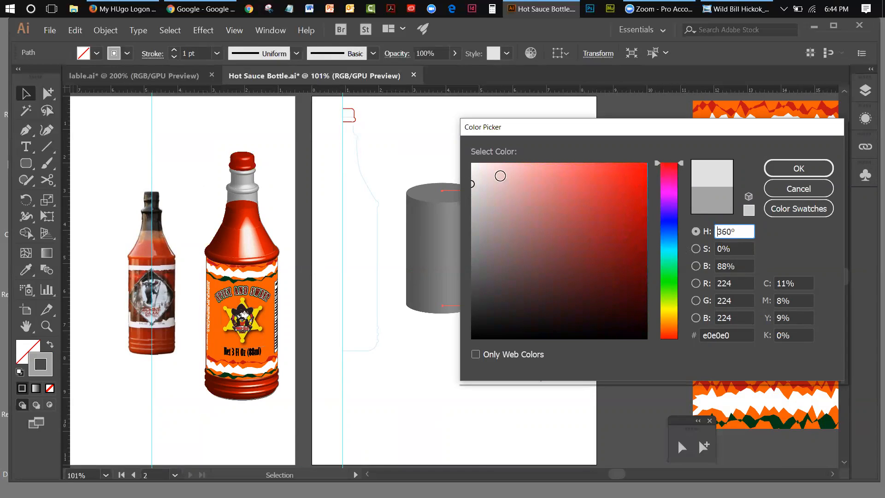
pyautogui.moveTo(474, 182); pyautogui.dragTo(646, 163)
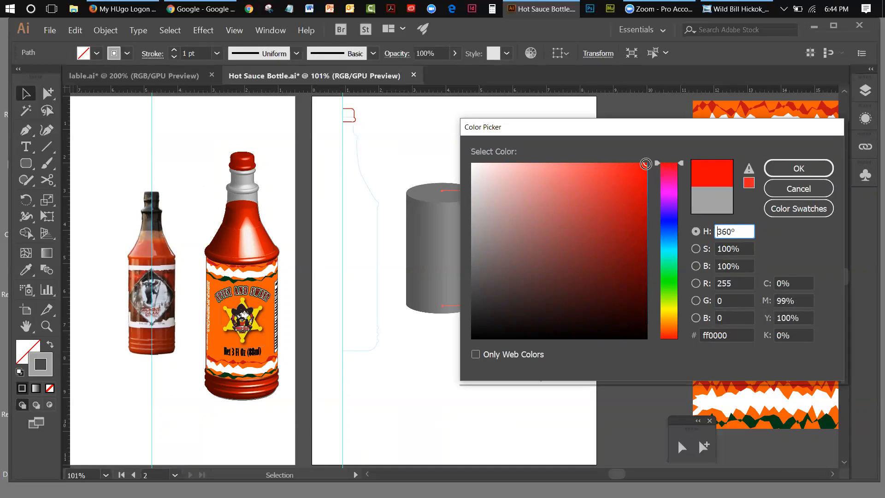
pyautogui.moveTo(645, 166); pyautogui.dragTo(646, 193)
pyautogui.click(783, 171)
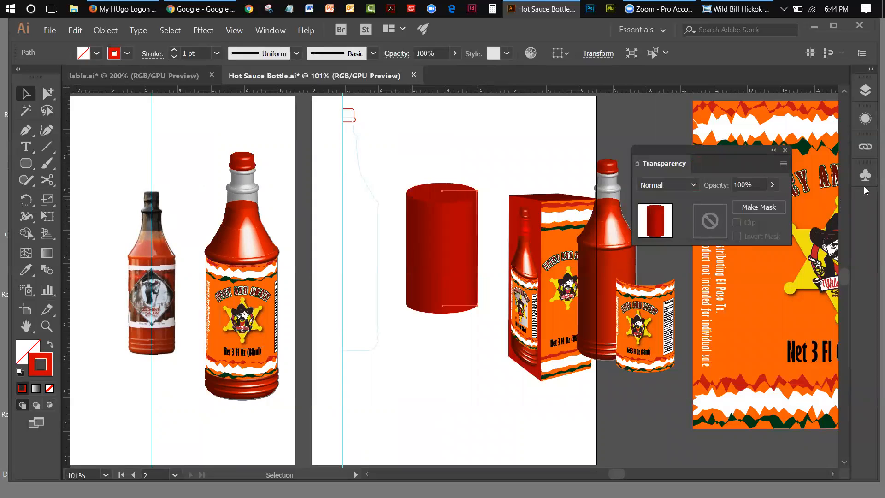
# Open the cylinder's visible 3D Revolve effect for editing with preview enabled, and bring up its Map Art settings.
pyautogui.click(203, 30)
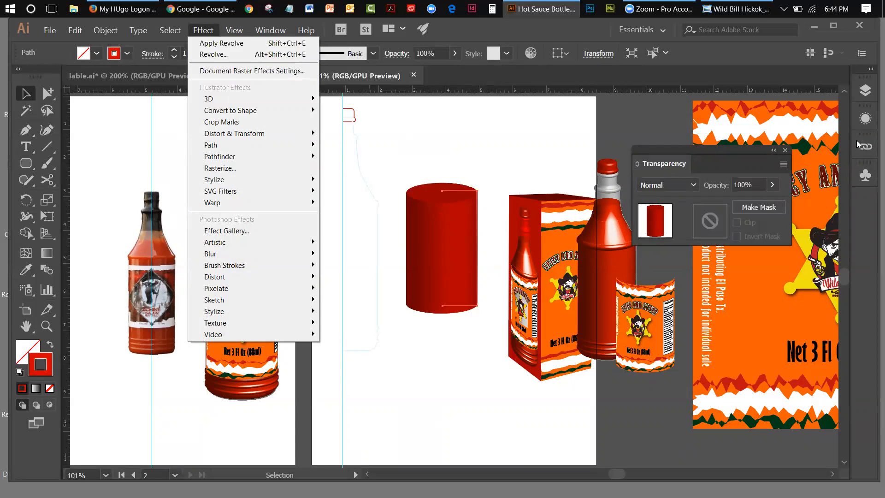
pyautogui.click(864, 119)
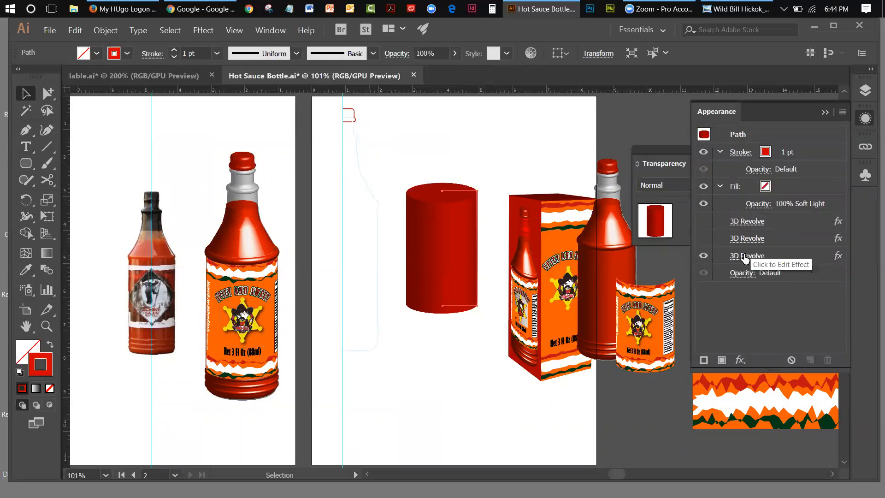
pyautogui.click(744, 256)
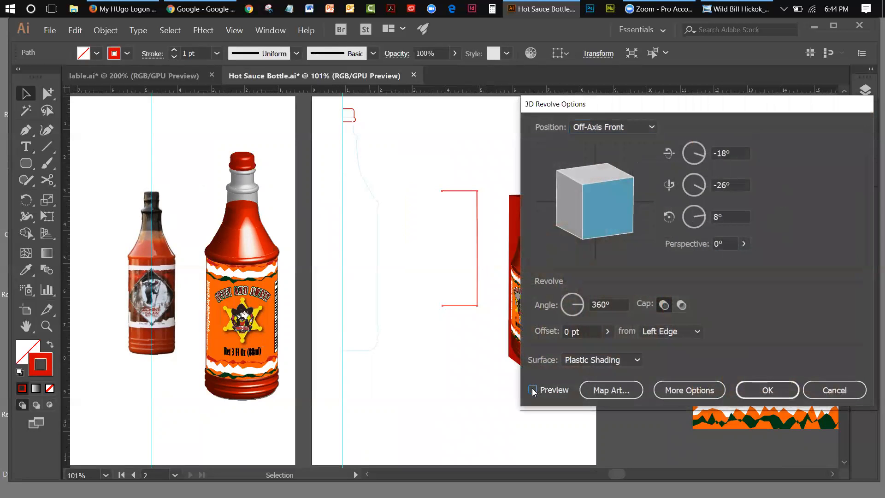
pyautogui.click(532, 388)
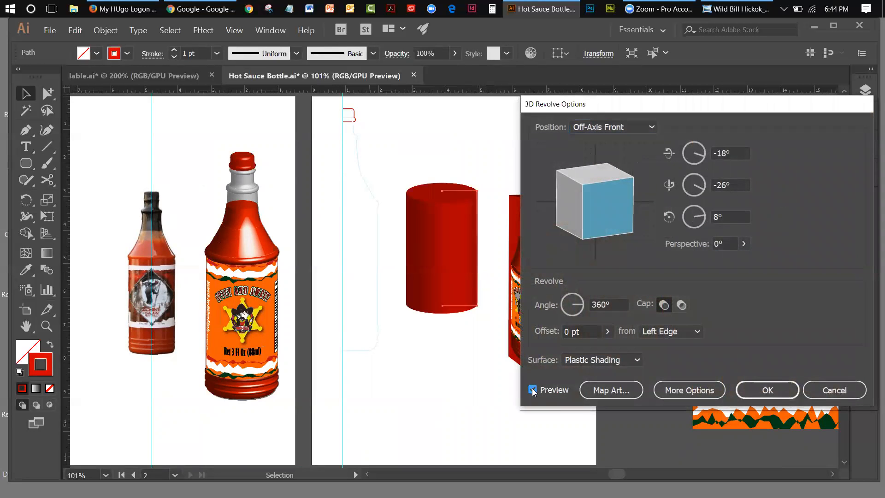
pyautogui.click(590, 388)
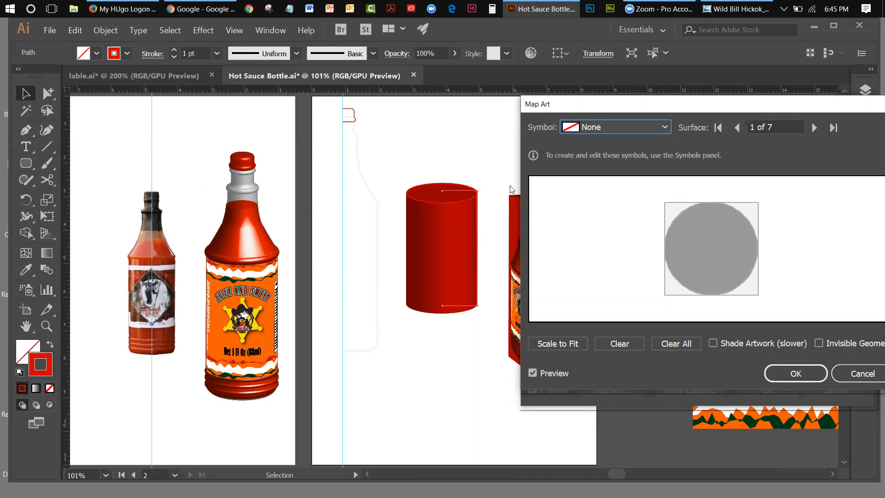
# Map the Lable 2 symbol onto the cylinder's outer wall, surface 7 of 7.
pyautogui.click(664, 128)
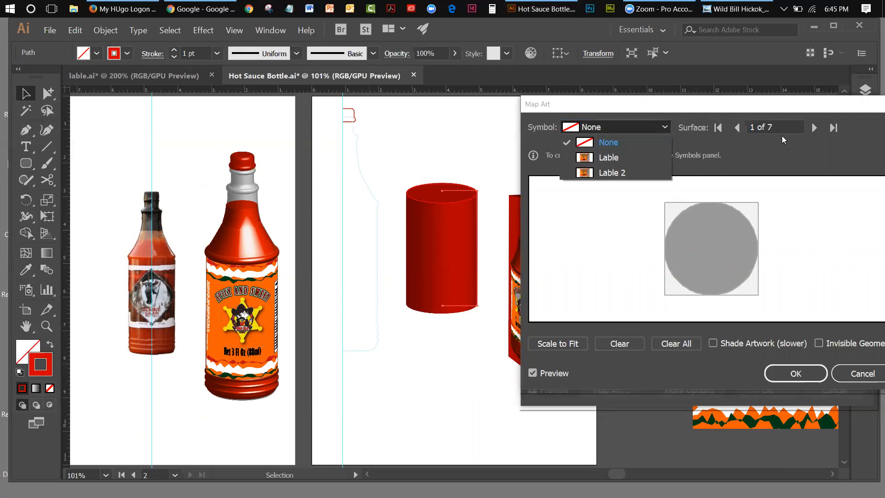
pyautogui.click(813, 133)
pyautogui.click(813, 132)
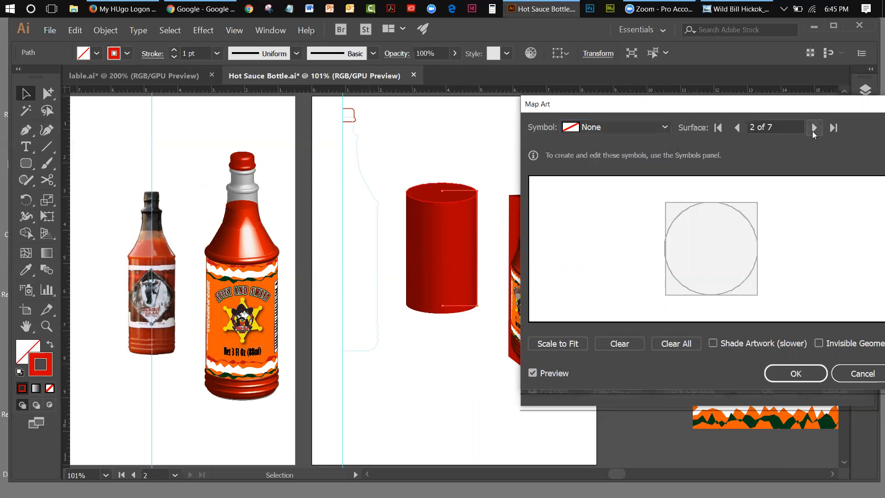
pyautogui.click(814, 131)
pyautogui.click(813, 132)
pyautogui.click(814, 132)
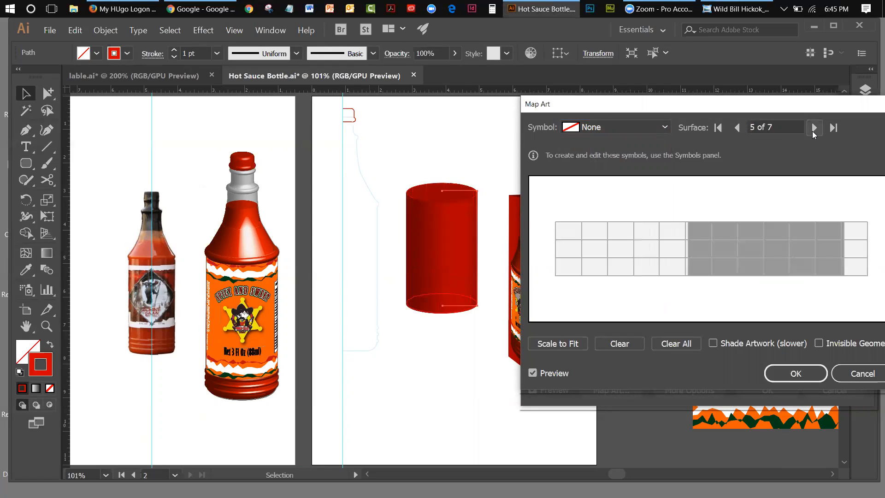
pyautogui.click(813, 132)
pyautogui.click(813, 132)
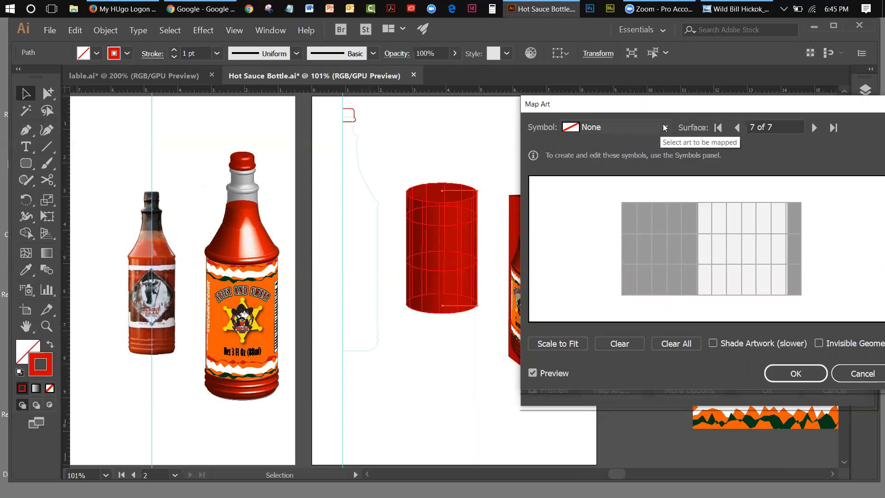
pyautogui.click(635, 128)
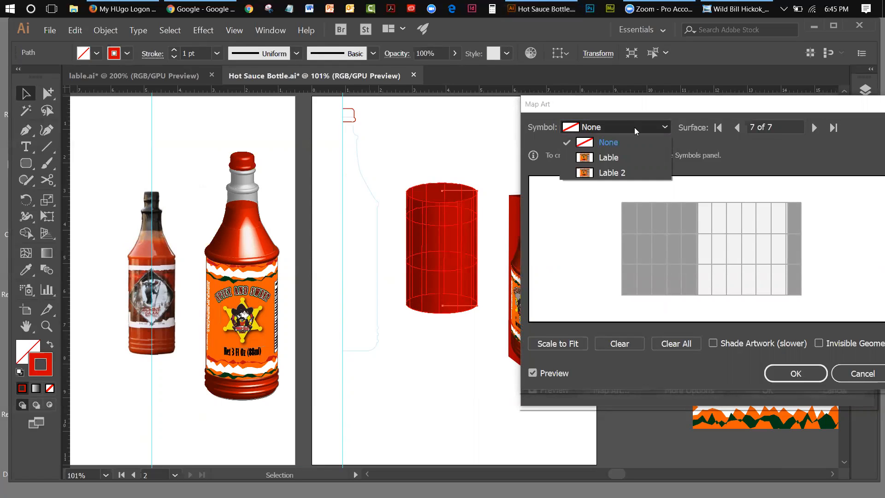
pyautogui.click(614, 174)
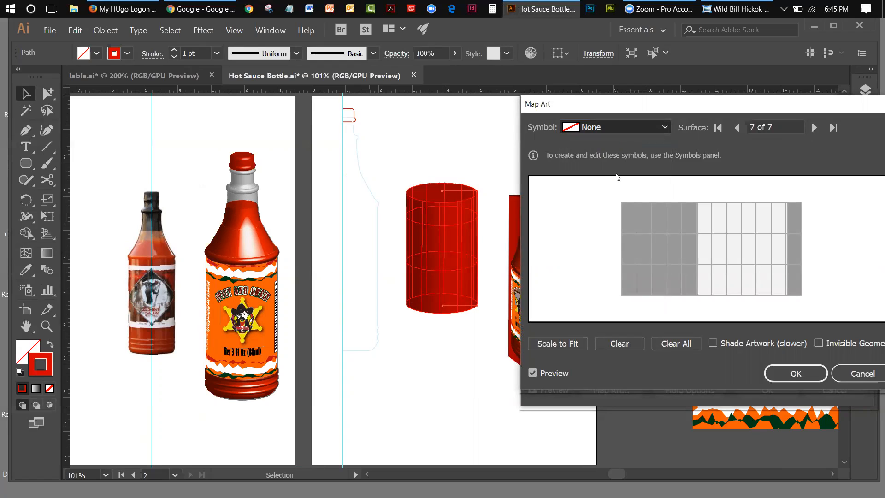
# Position the mapped label over the light, visible part of the surface so the star logo is centered on the cylinder's front.
pyautogui.moveTo(684, 252); pyautogui.dragTo(717, 251)
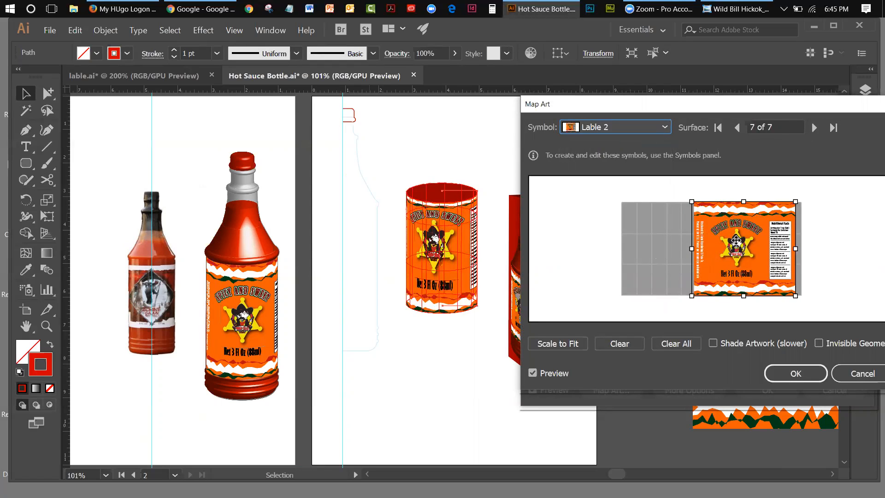
pyautogui.moveTo(736, 240); pyautogui.dragTo(741, 240)
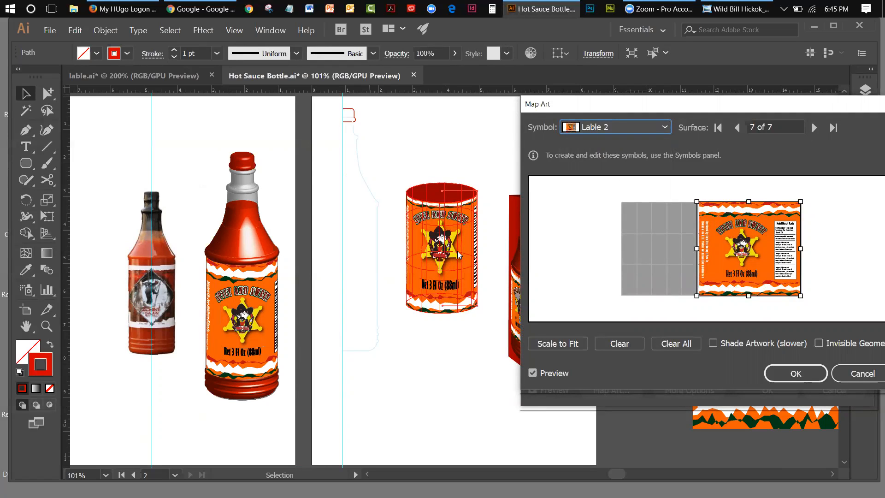
pyautogui.moveTo(753, 244); pyautogui.dragTo(755, 245)
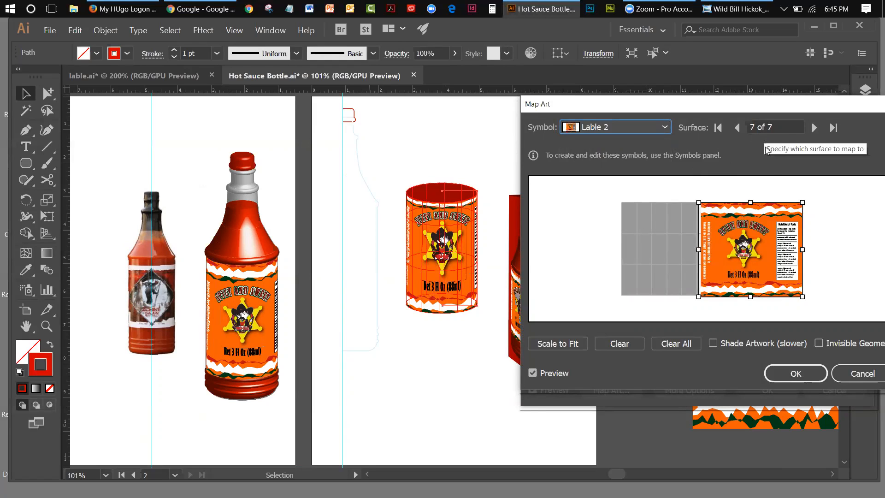
# Enable Shade Artwork for the mapped label, apply the mapping and revolve settings, and deselect the cylinder.
pyautogui.click(665, 129)
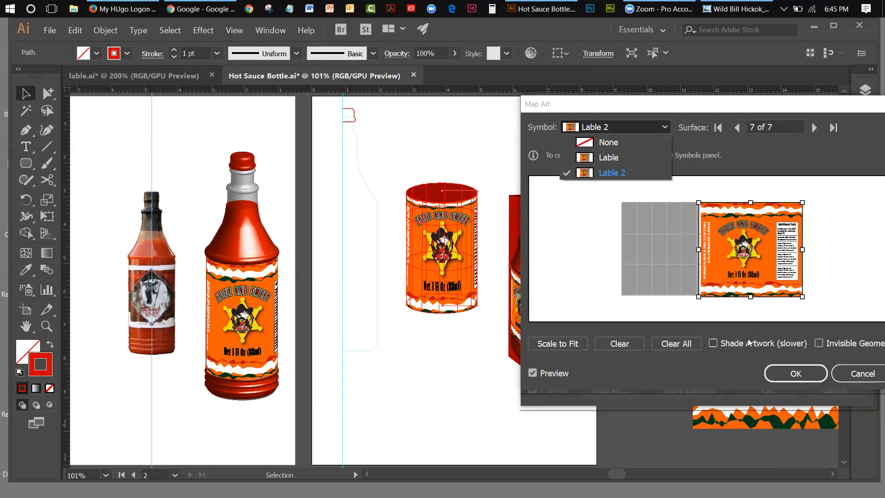
pyautogui.click(713, 345)
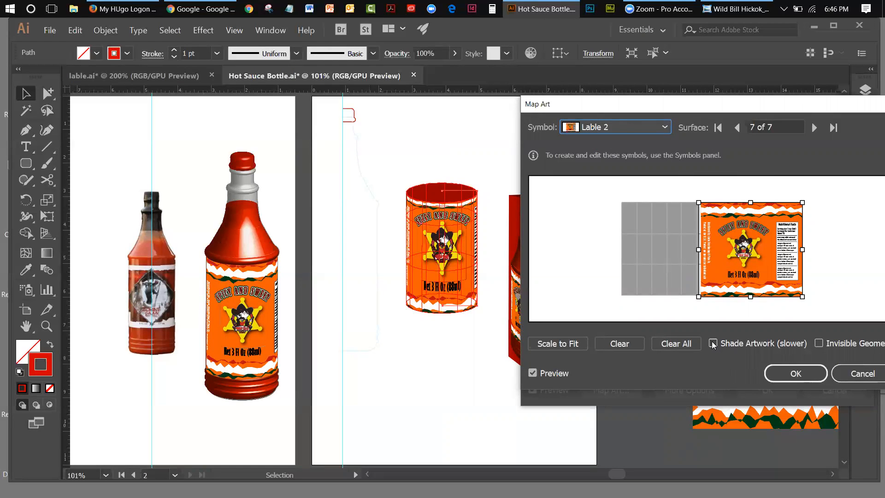
pyautogui.click(712, 344)
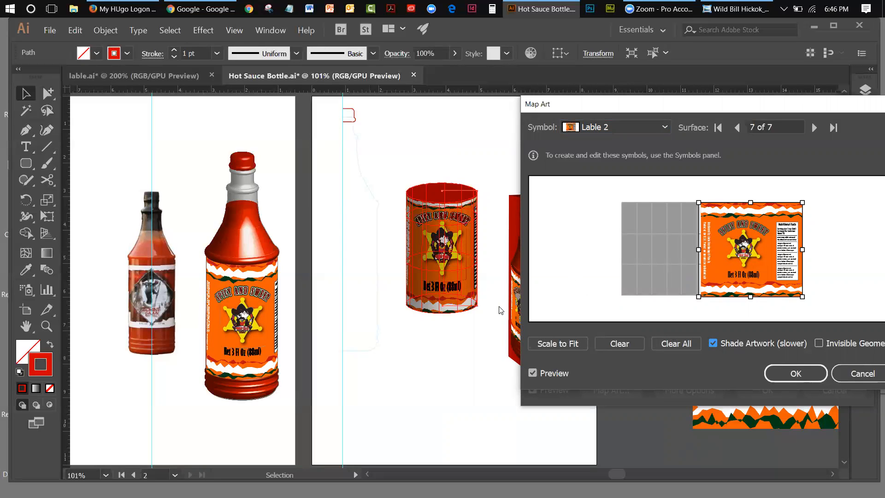
pyautogui.click(806, 371)
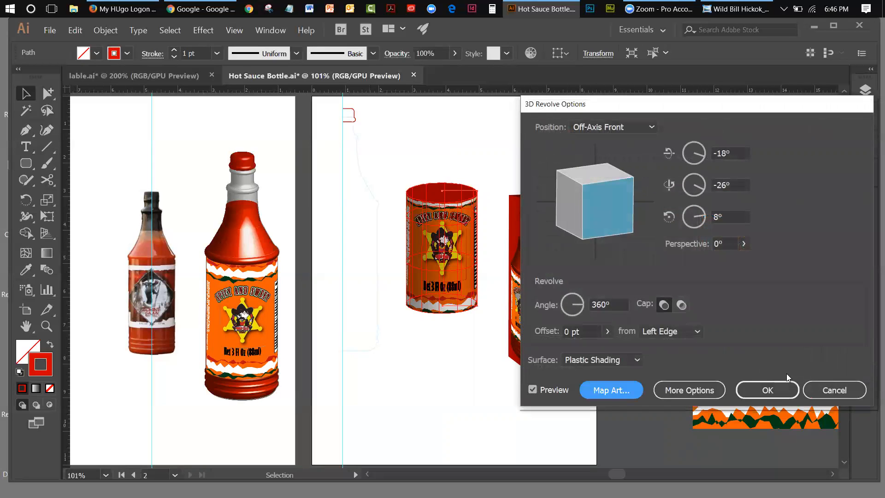
pyautogui.click(784, 389)
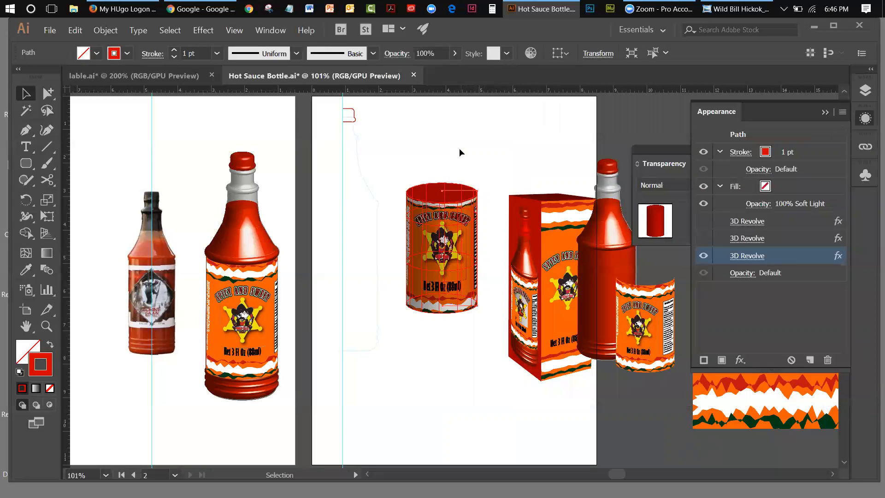
pyautogui.click(459, 148)
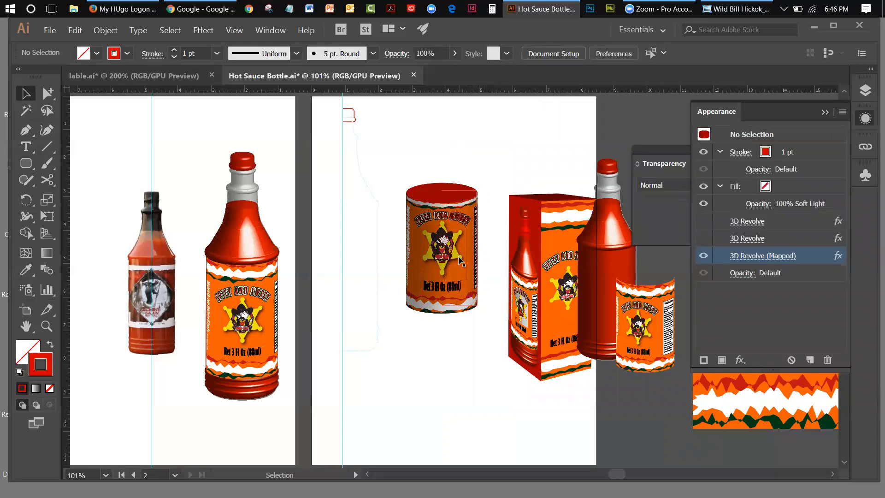
# Expand the appearance of the label-mapped cylinder.
pyautogui.click(478, 237)
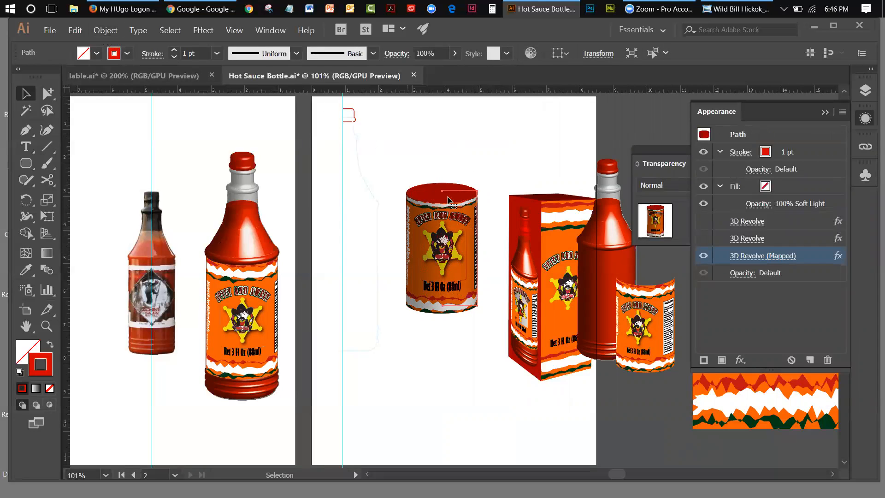
pyautogui.click(106, 30)
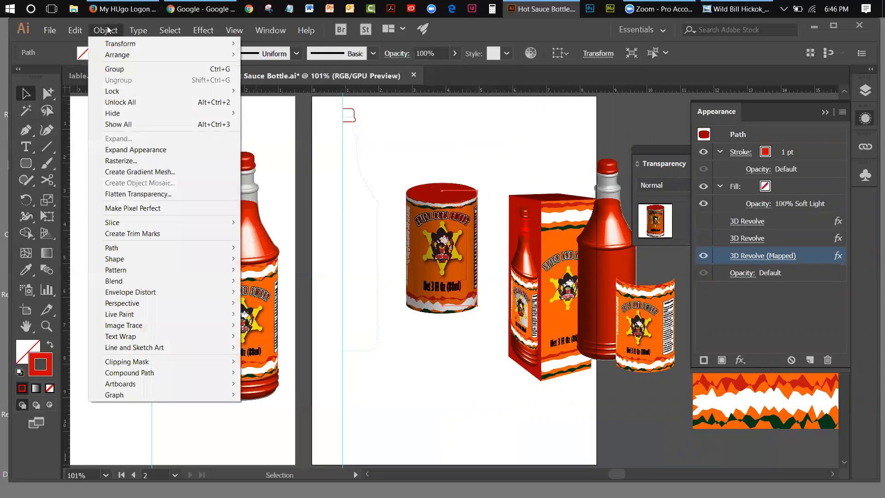
pyautogui.click(133, 152)
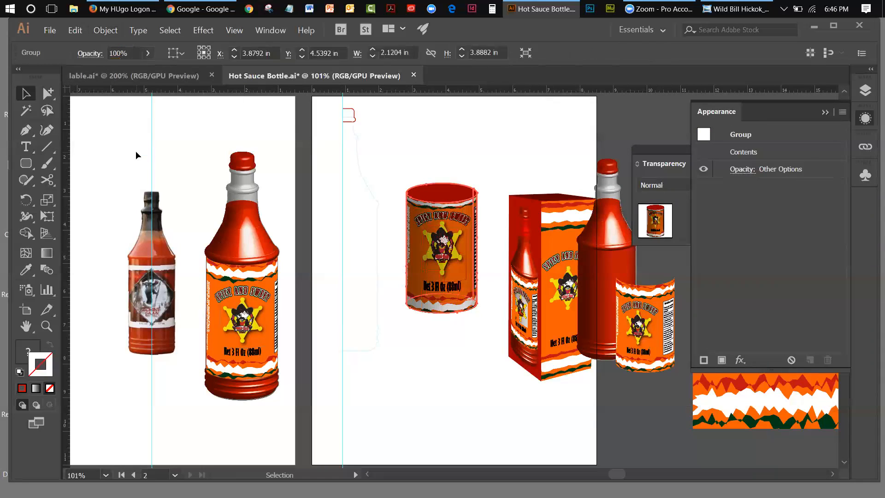
# Try to expand the already appearance-expanded cylinder group further with the Expand command.
pyautogui.click(105, 30)
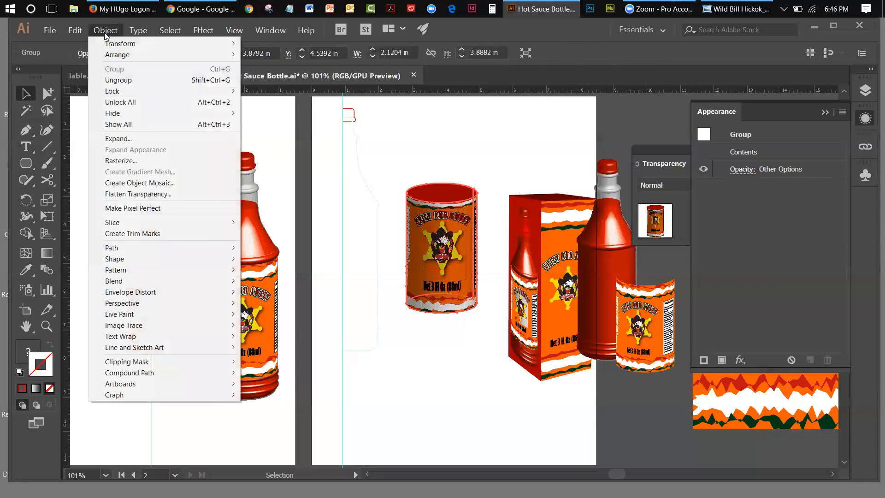
pyautogui.click(115, 139)
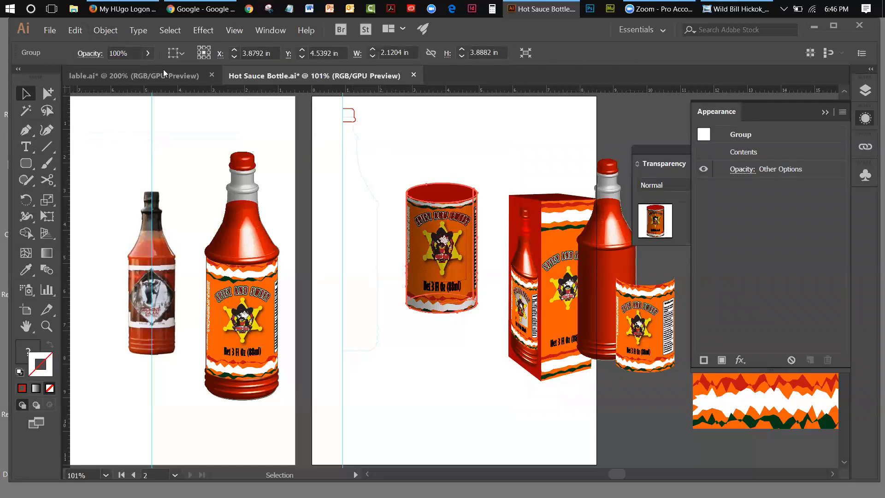
pyautogui.click(106, 30)
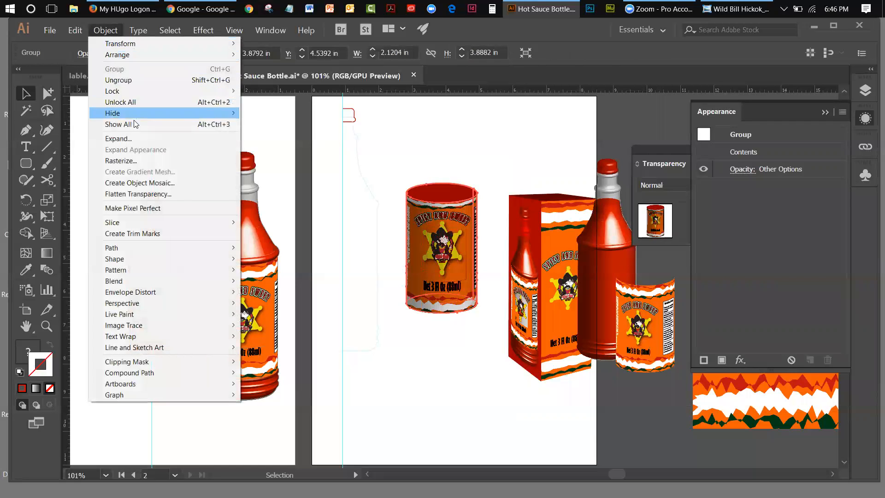
pyautogui.click(133, 139)
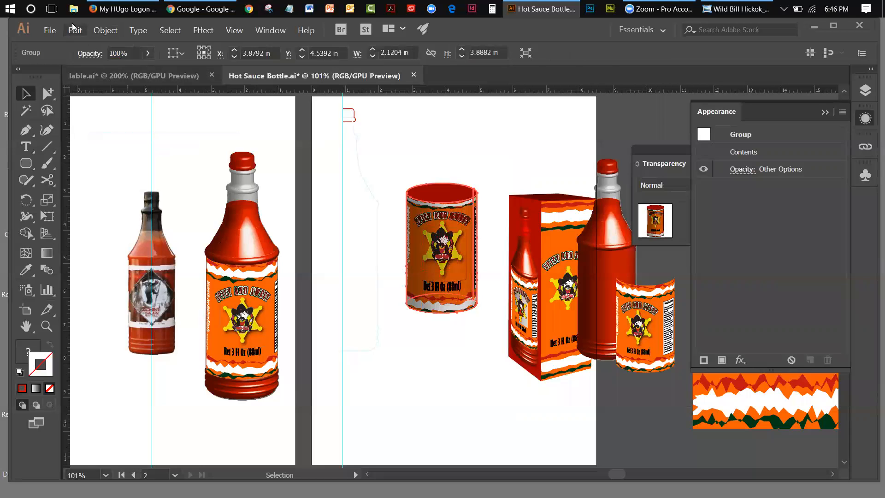
pyautogui.click(73, 30)
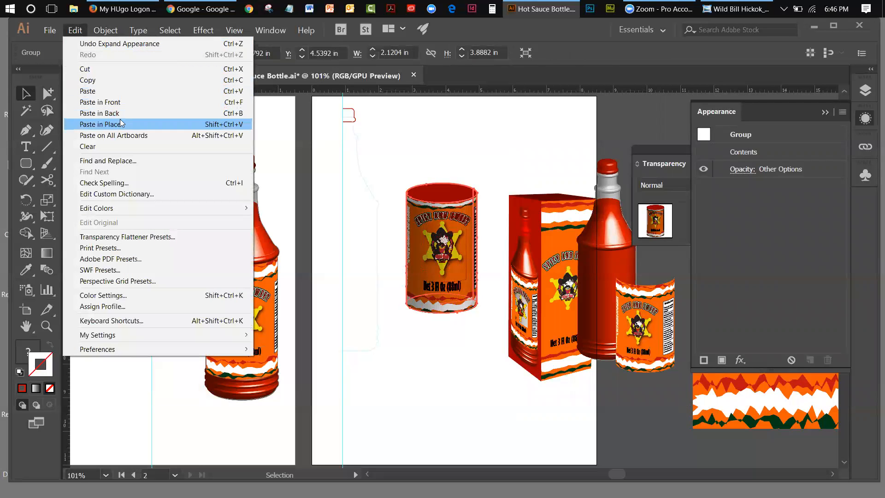
pyautogui.moveTo(106, 30)
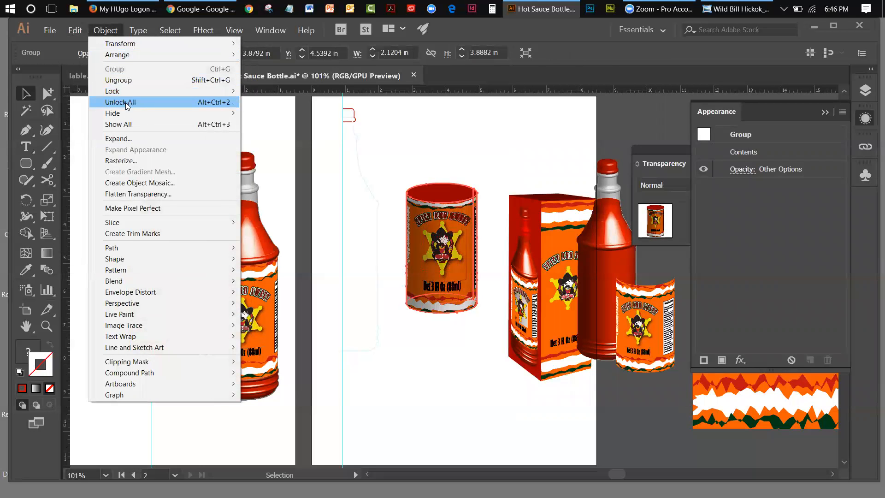
pyautogui.click(129, 139)
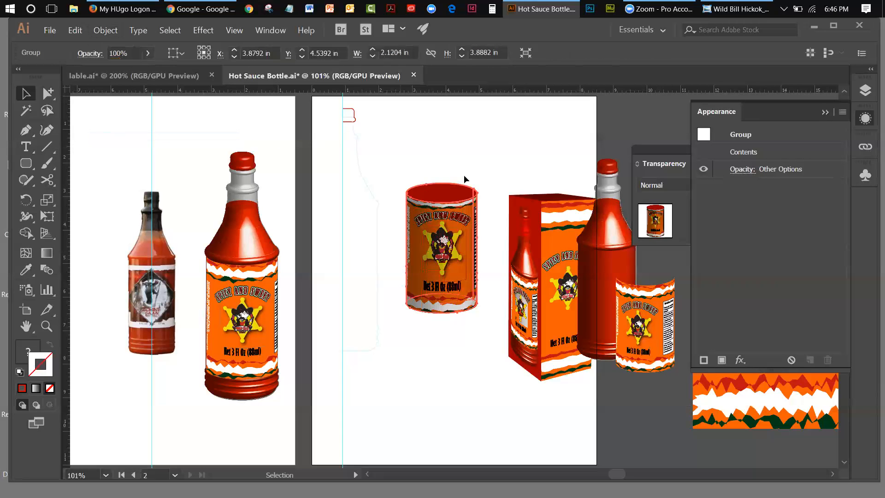
# Deselect the expanded cylinder and detach the Group Selection tool set as a floating toolbar above it, with Group Selection active.
pyautogui.click(446, 166)
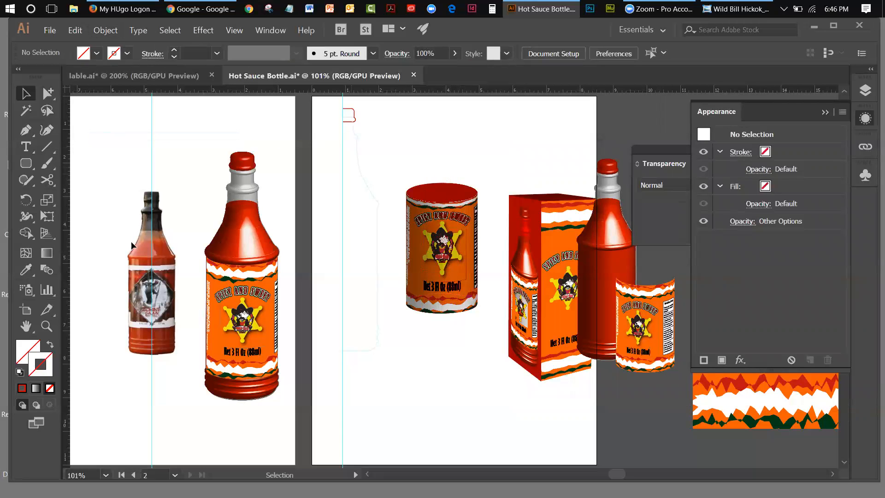
pyautogui.click(46, 326)
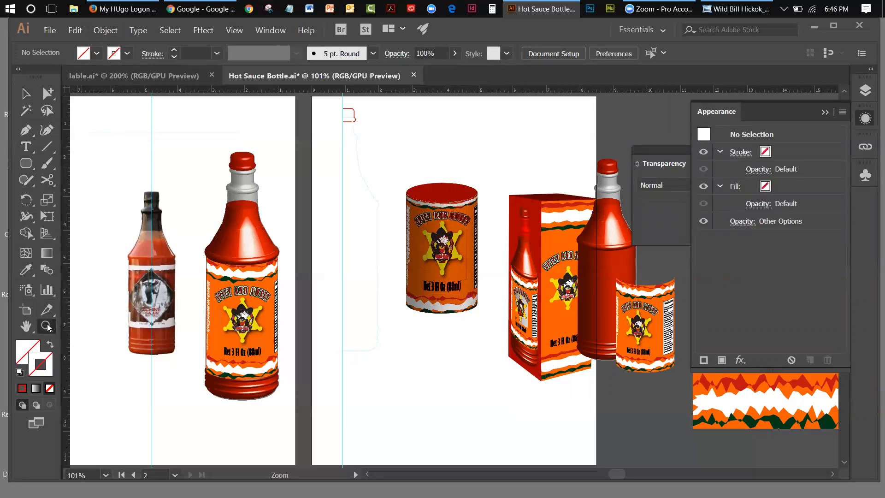
pyautogui.click(444, 204)
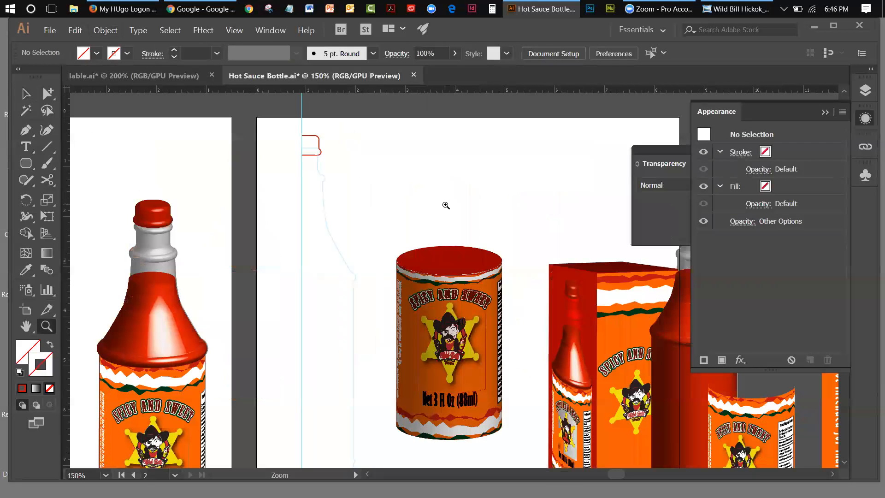
pyautogui.click(453, 250)
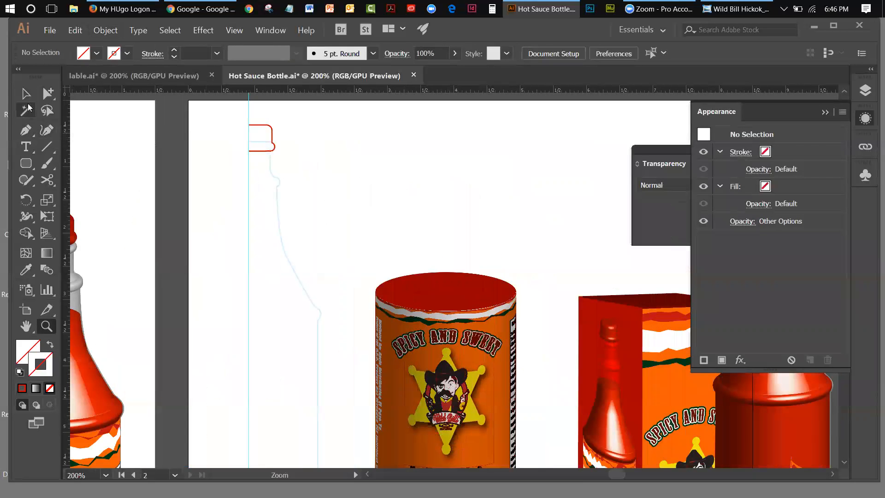
pyautogui.moveTo(49, 94); pyautogui.dragTo(194, 108)
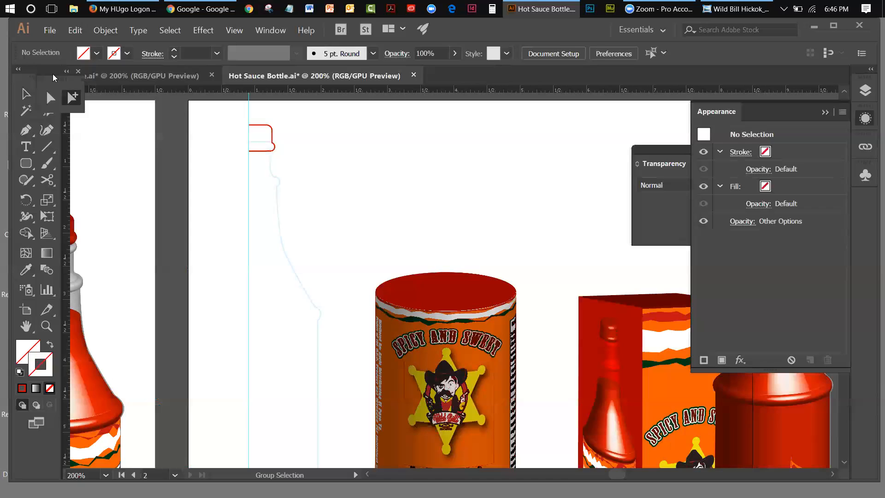
pyautogui.moveTo(52, 74); pyautogui.dragTo(499, 134)
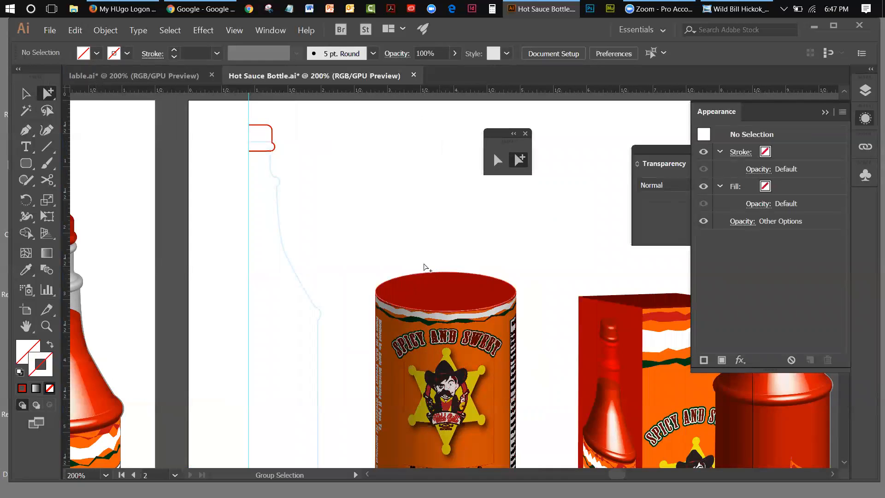
# Delete the red top face and the red inner back strips on both sides of the label-mapped cylinder.
pyautogui.moveTo(398, 251); pyautogui.dragTo(477, 288)
pyautogui.press('Delete')
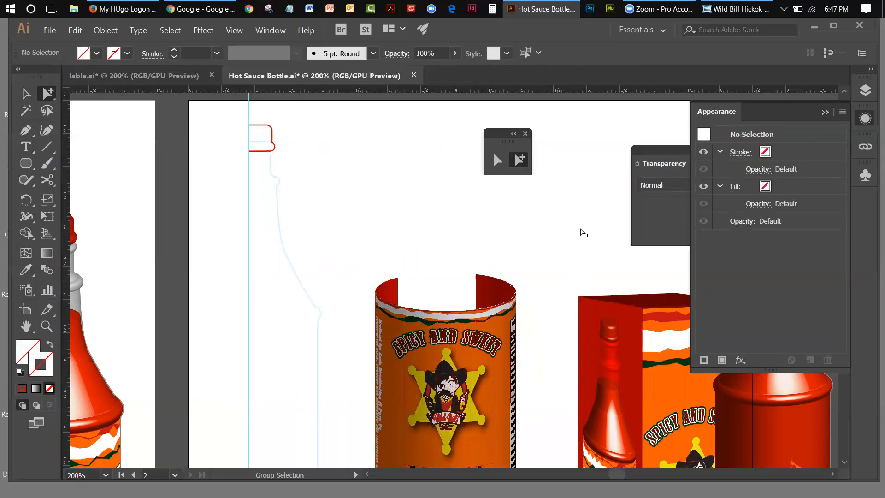
pyautogui.moveTo(468, 257); pyautogui.dragTo(510, 293)
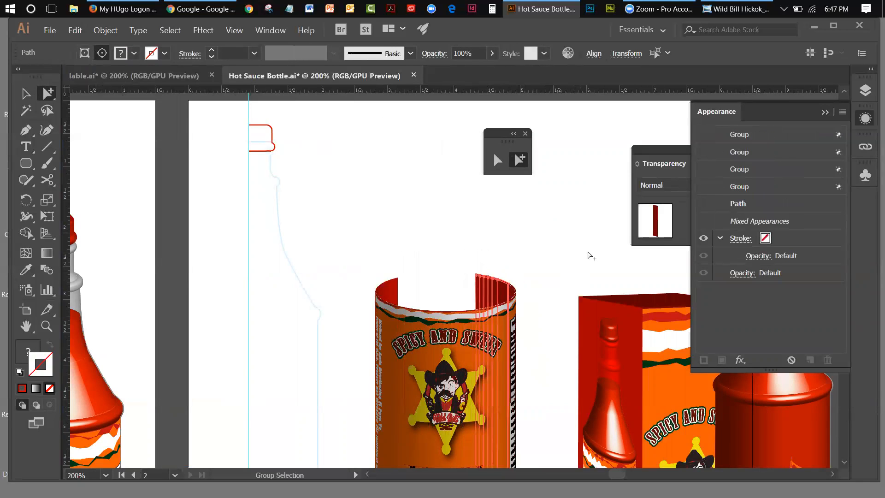
pyautogui.press('Delete')
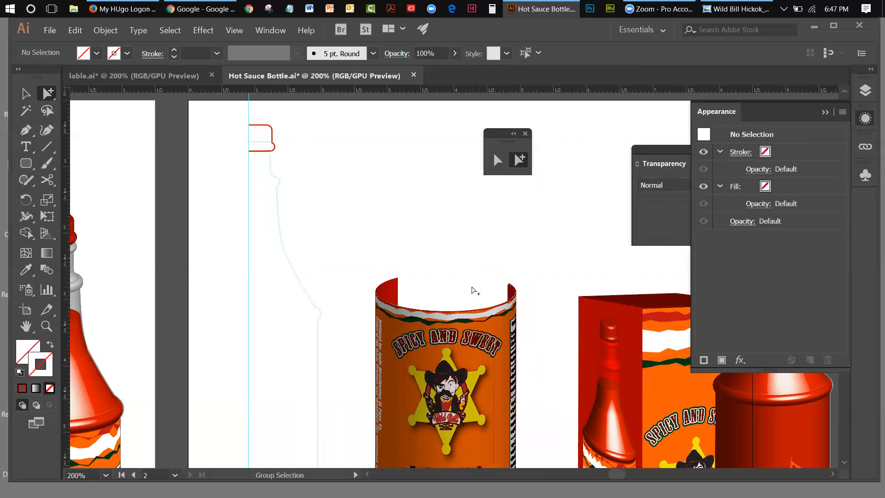
pyautogui.moveTo(382, 258); pyautogui.dragTo(417, 297)
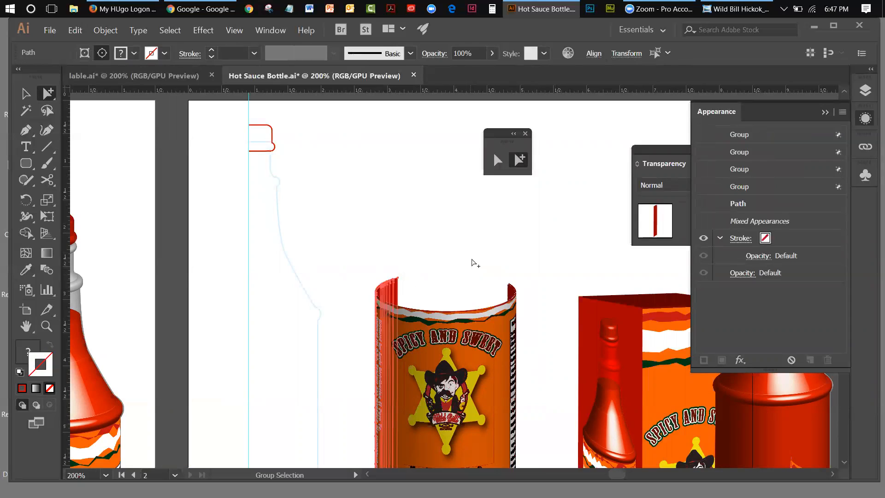
pyautogui.click(473, 262)
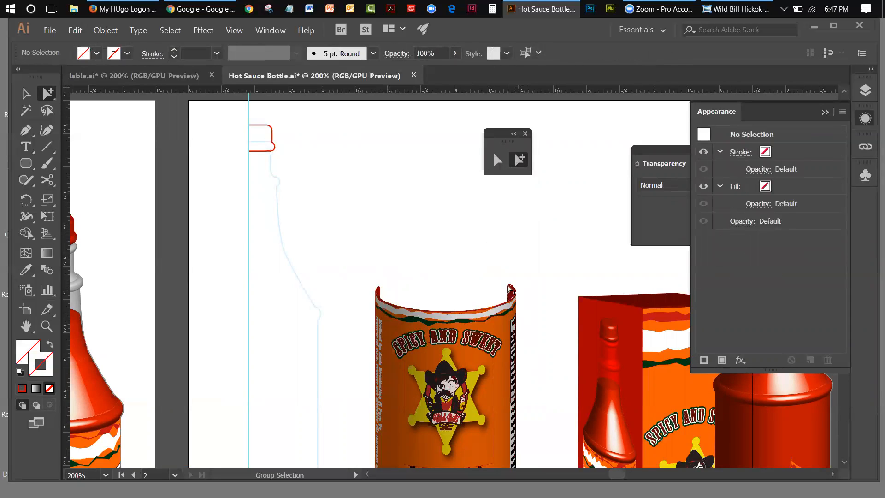
# Delete the remaining thin red slivers rising above the label's upper right and upper left corners.
pyautogui.moveTo(497, 275); pyautogui.dragTo(513, 291)
pyautogui.hotkey('ctrl', 'shift', 'a')
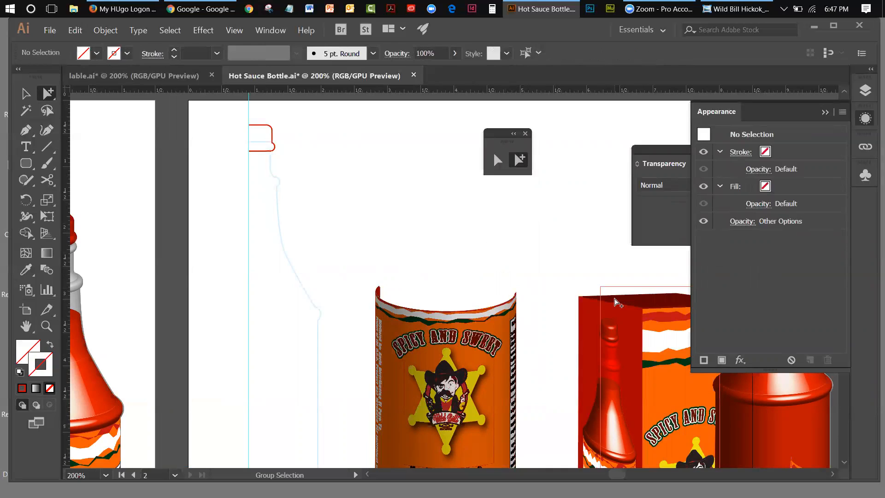
pyautogui.moveTo(380, 280); pyautogui.dragTo(403, 295)
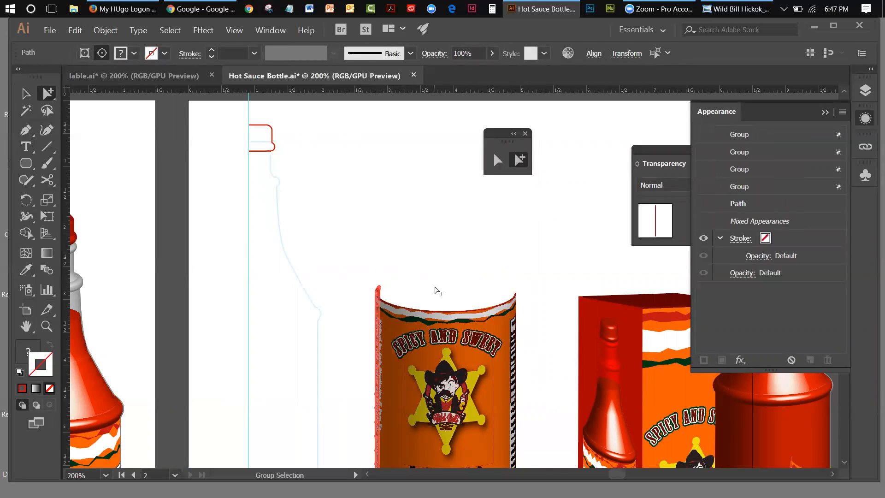
pyautogui.hotkey('ctrl', 'shift', 'a')
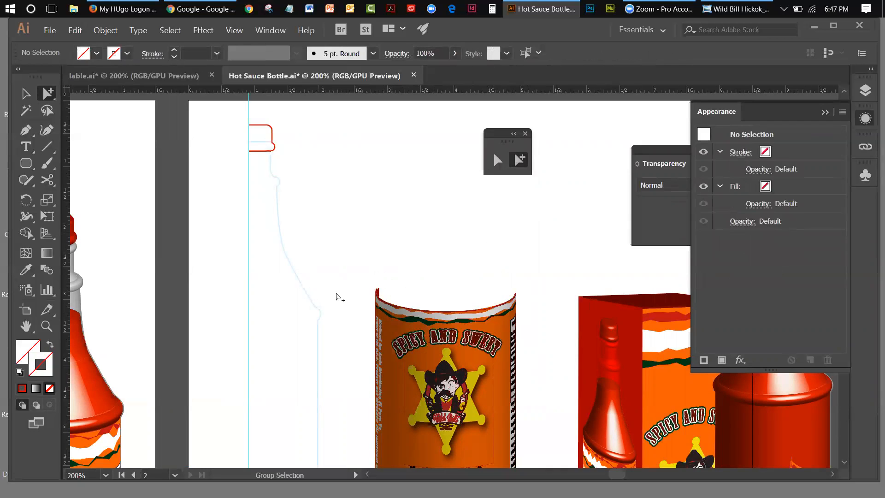
pyautogui.moveTo(376, 283); pyautogui.dragTo(423, 305)
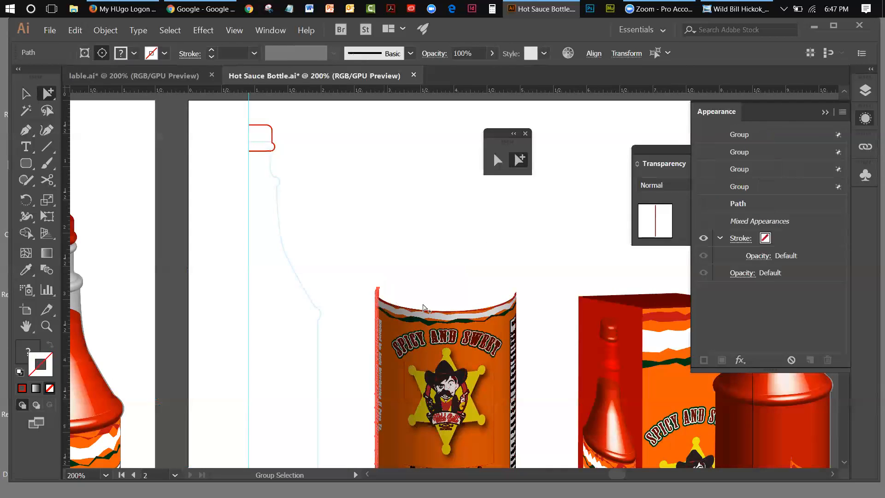
pyautogui.press('Delete')
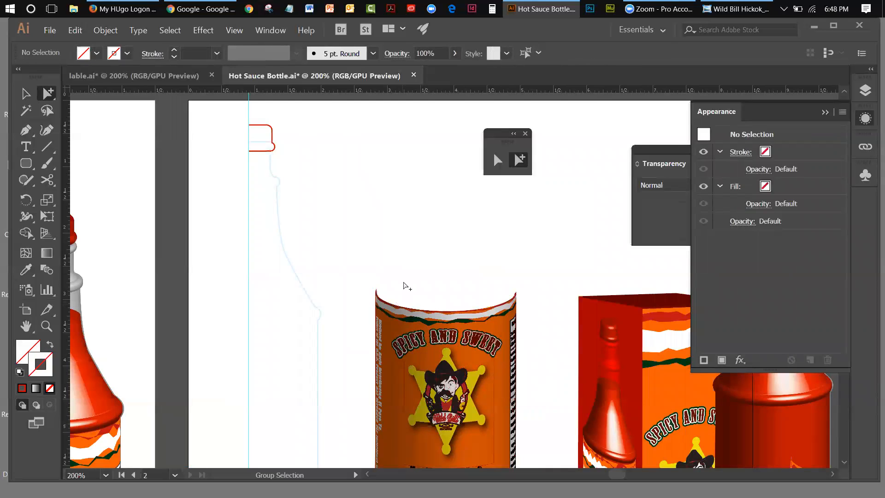
# Fit the artboard in the window and select the trimmed label group.
pyautogui.click(233, 30)
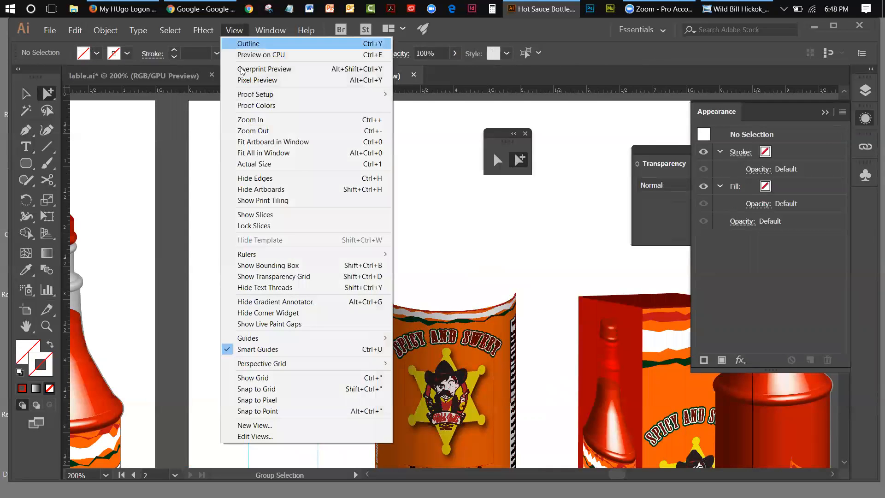
pyautogui.click(244, 140)
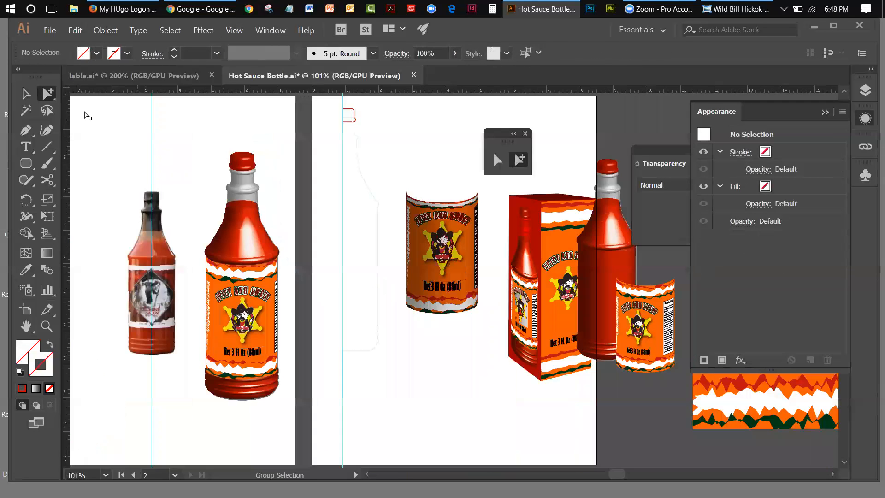
pyautogui.press('v')
pyautogui.click(417, 237)
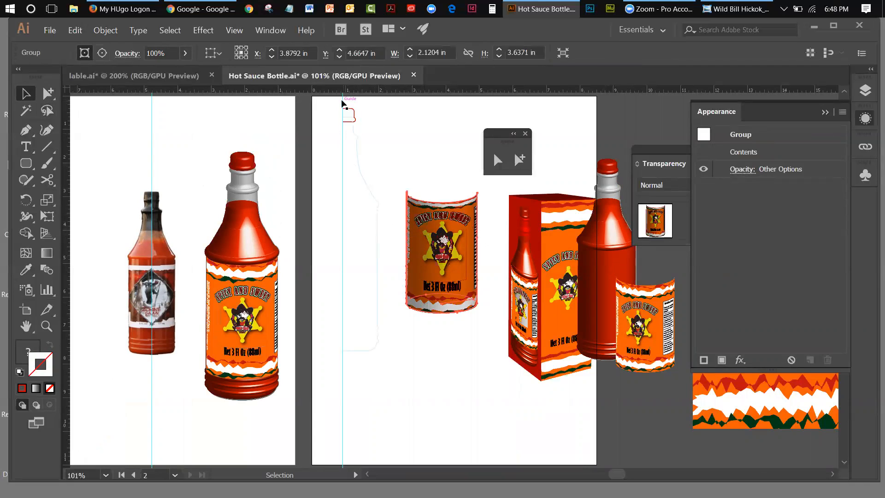
pyautogui.click(351, 137)
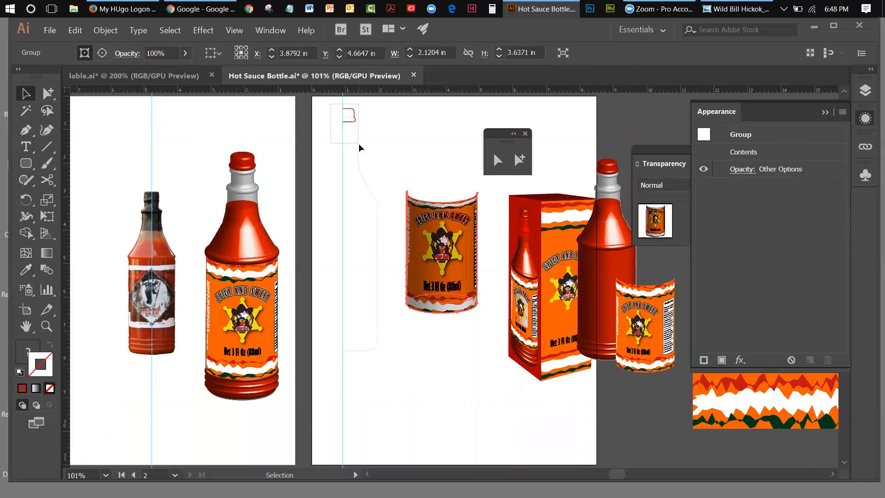
pyautogui.click(203, 30)
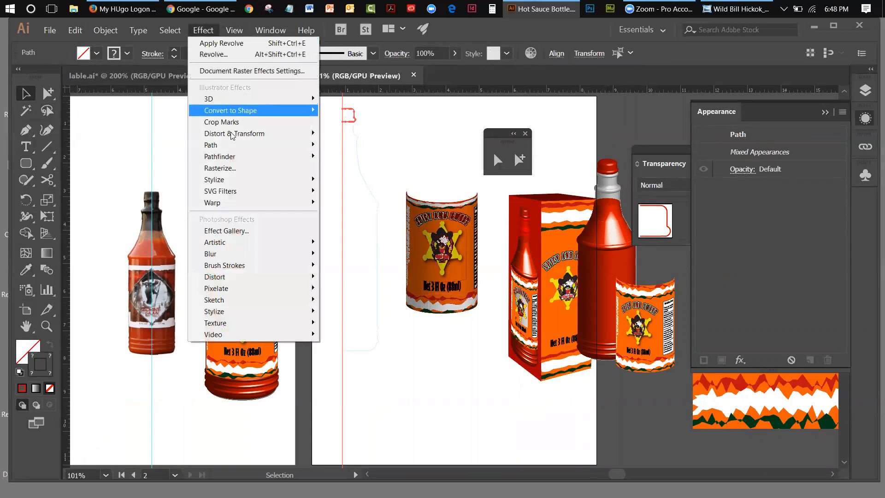
pyautogui.moveTo(223, 99)
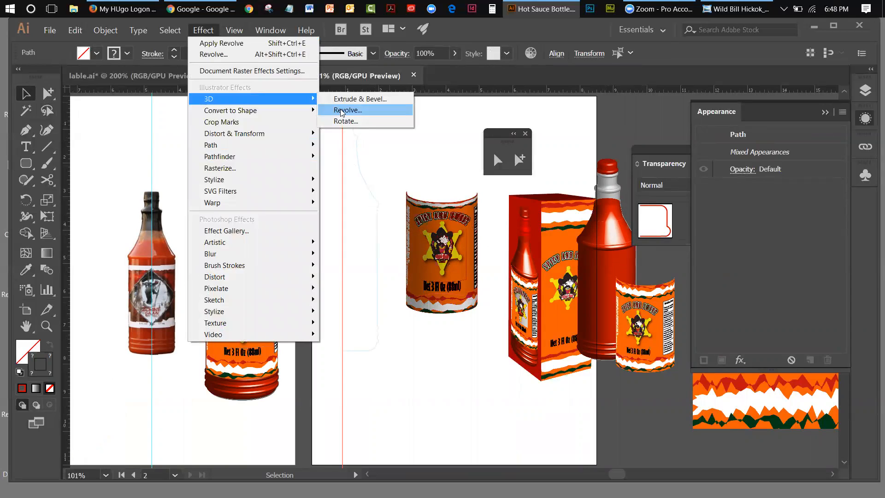
pyautogui.click(341, 112)
pyautogui.click(533, 389)
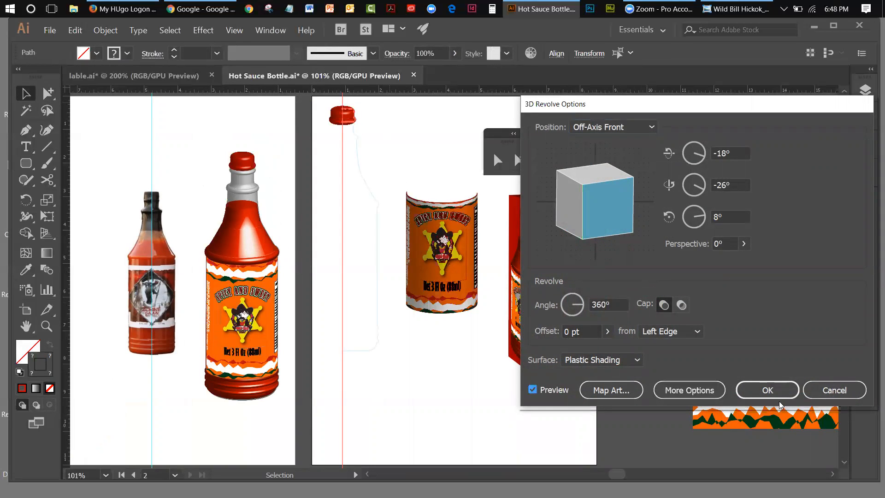
pyautogui.click(813, 396)
# Select the bottle cap outline, show the document's layers, and unlock all locked objects.
pyautogui.moveTo(362, 101); pyautogui.dragTo(355, 150)
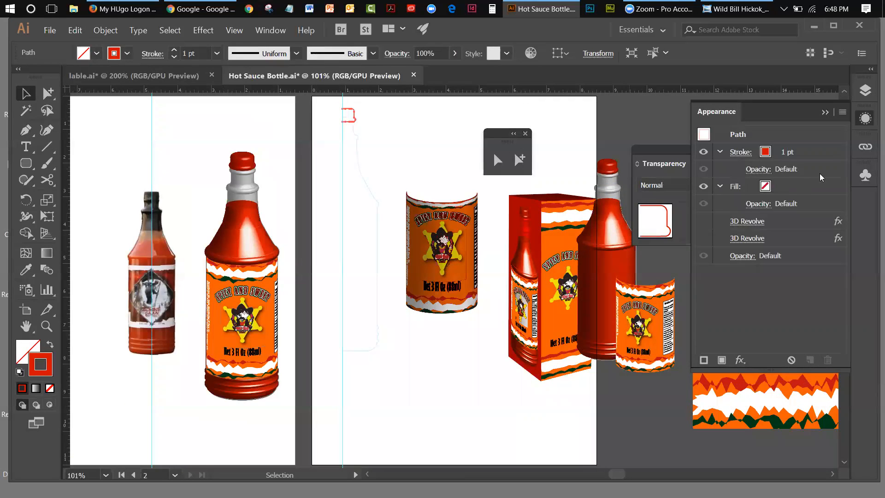
pyautogui.click(825, 111)
pyautogui.click(865, 90)
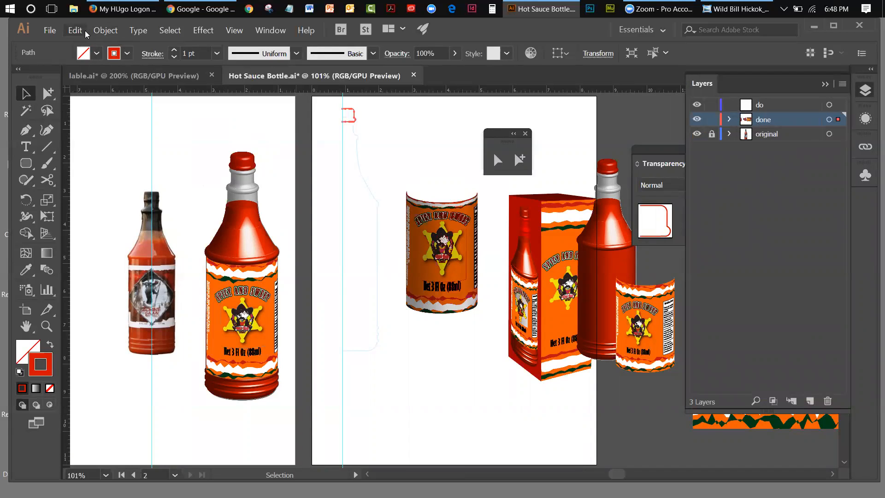
pyautogui.click(109, 33)
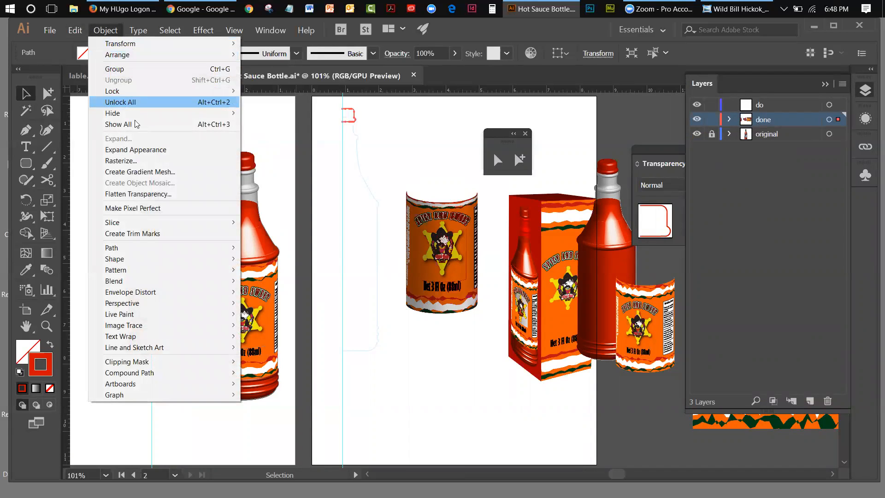
pyautogui.click(122, 100)
pyautogui.click(367, 115)
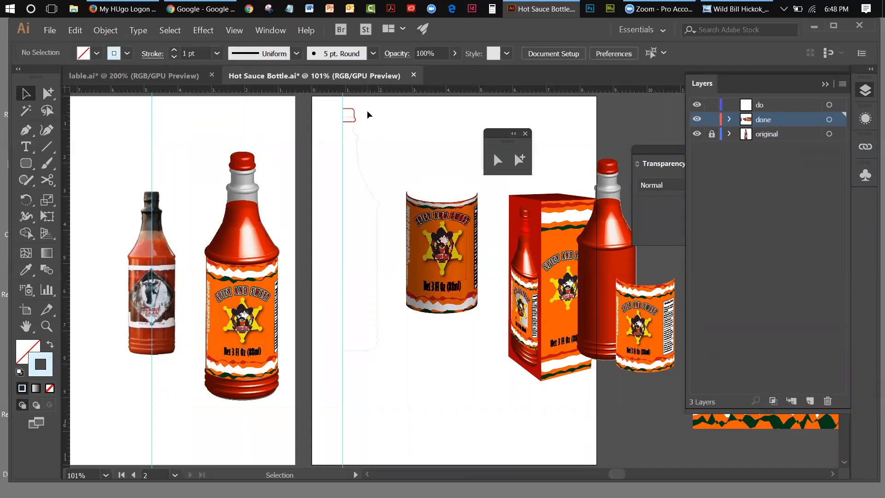
# Select the cap and bottle outline paths and turn on both of their hidden 3D Revolve effects.
pyautogui.click(357, 137)
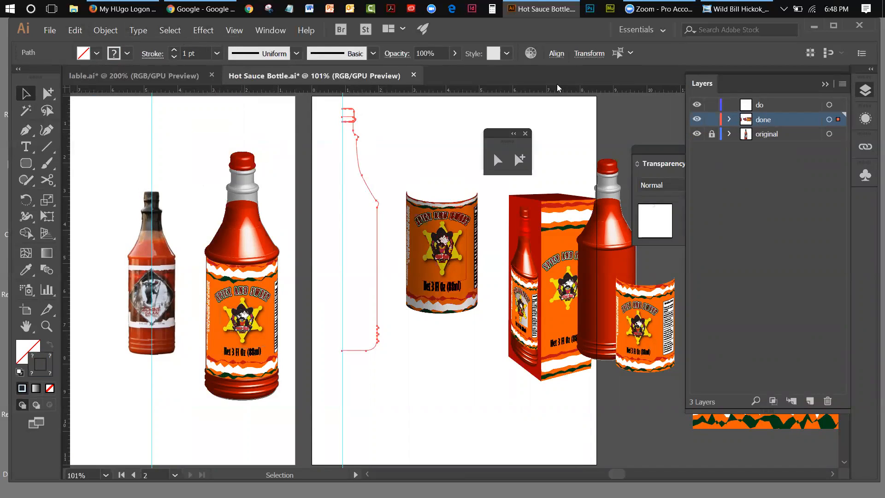
pyautogui.click(862, 119)
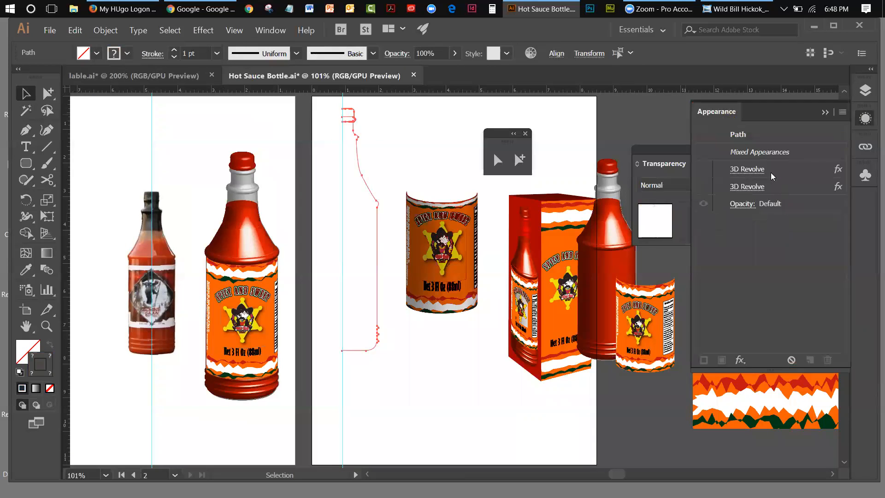
pyautogui.click(708, 191)
pyautogui.click(704, 187)
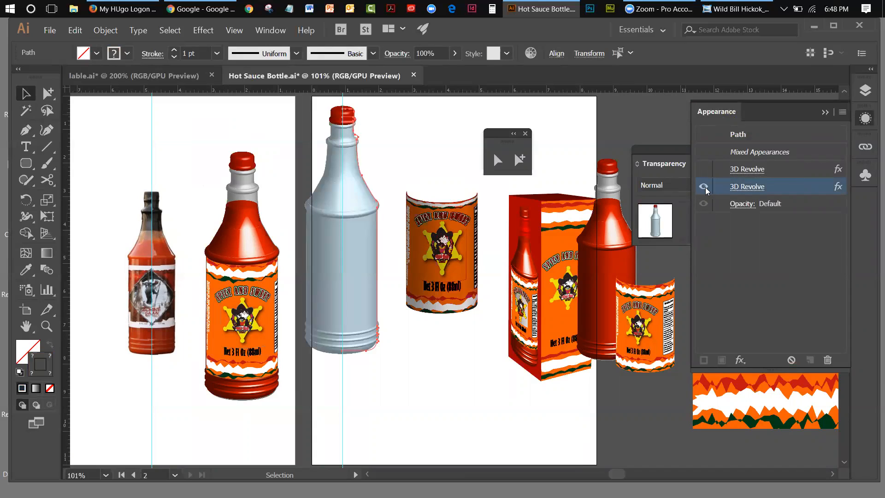
pyautogui.click(706, 173)
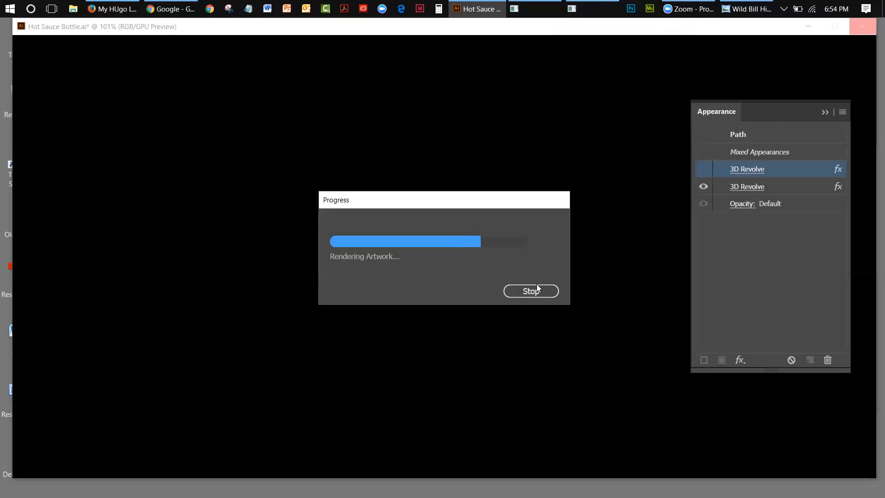
# Force the unresponsive Illustrator program to close.
pyautogui.click(850, 28)
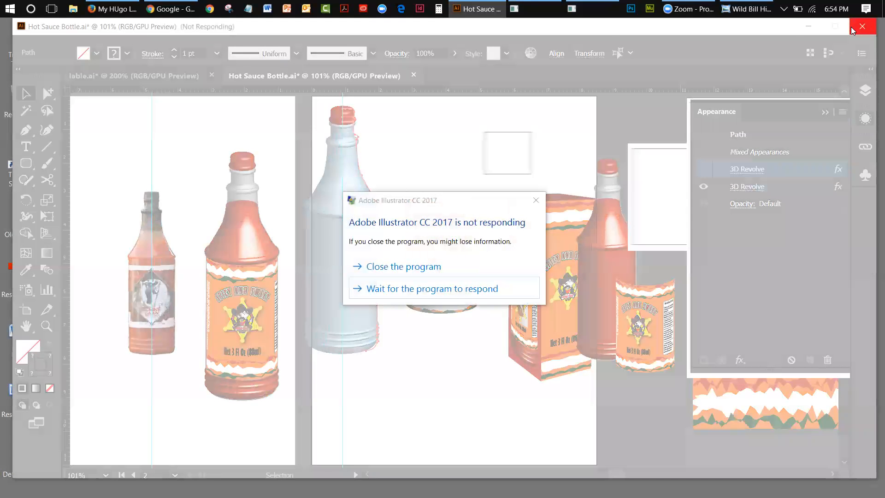
pyautogui.click(416, 267)
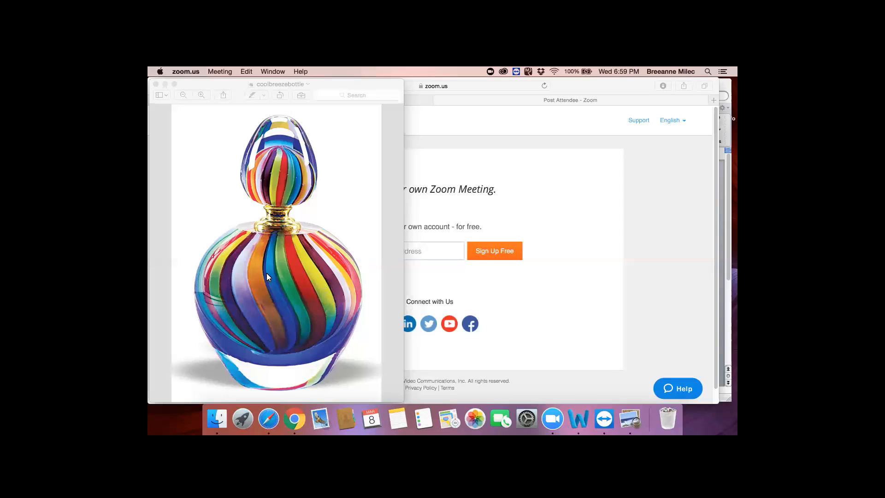
# Switch from the coolbreezebottle image in Preview to the Zoom page in Safari.
pyautogui.click(317, 177)
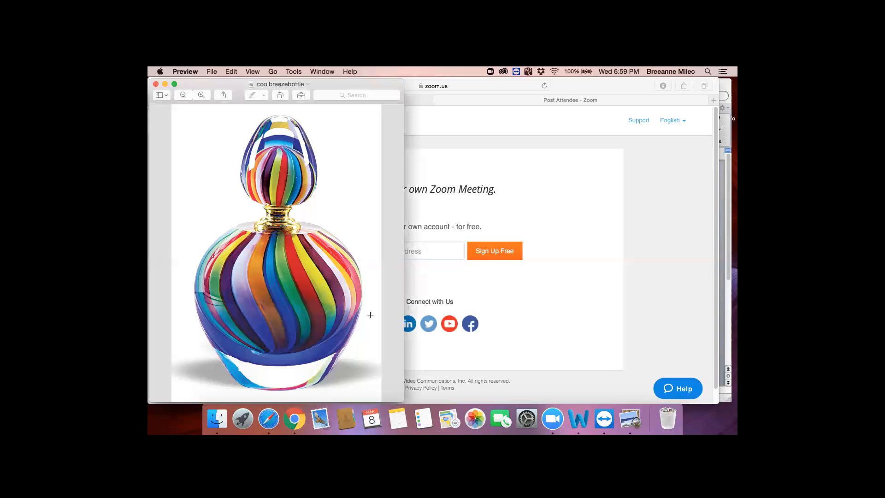
pyautogui.click(652, 222)
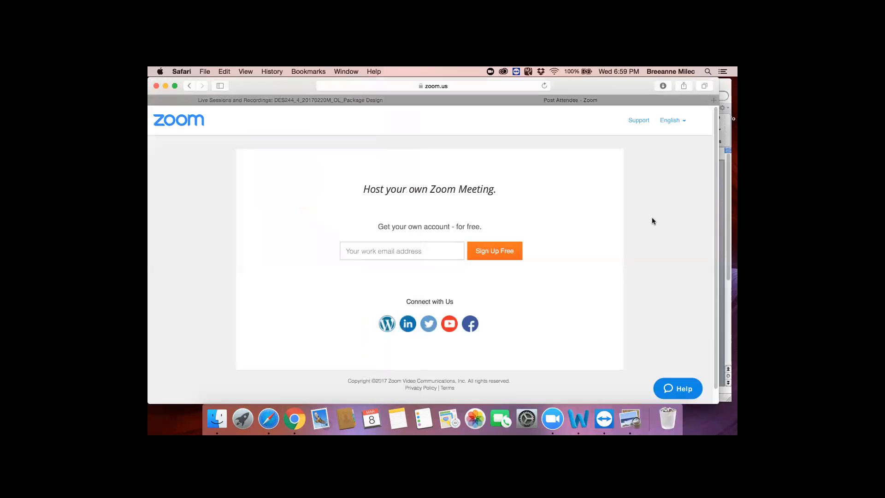